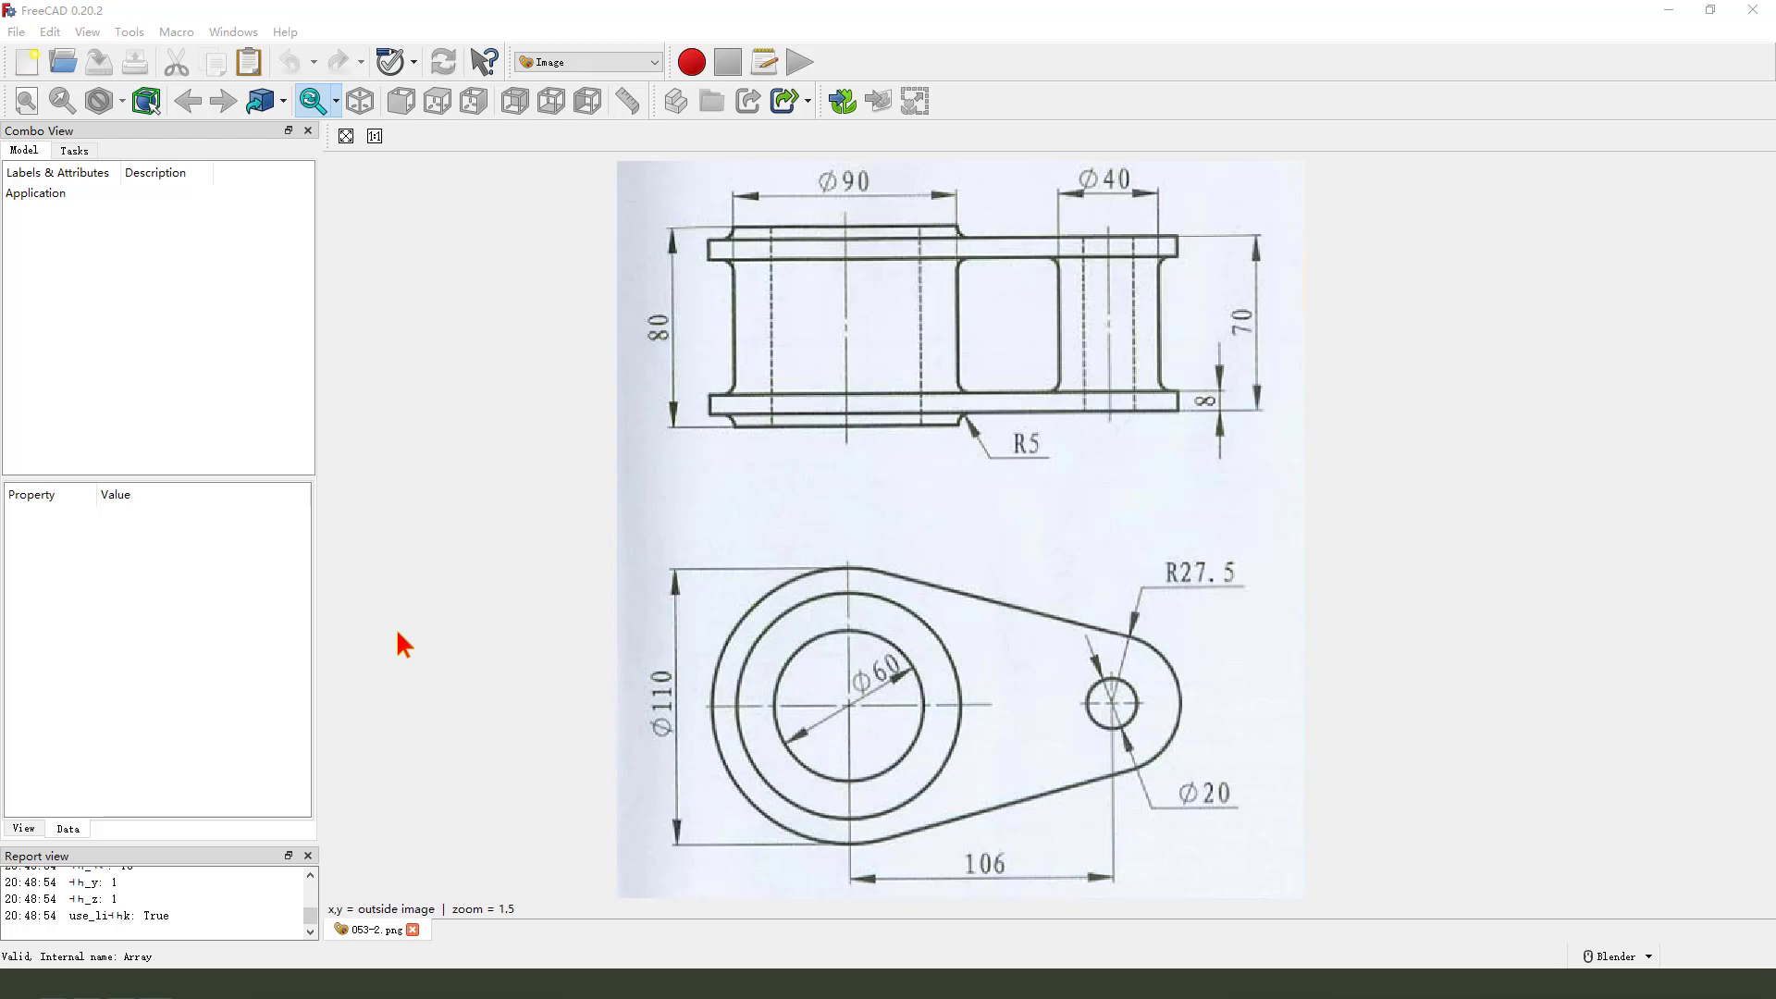
Open the workbench dropdown so the list shows Part Design highlighted
{"action": "mouse_move", "coordinate": [562, 328]}
{"action": "left_mouse_down"}
{"action": "mouse_move", "coordinate": [793, 218]}
{"action": "mouse_move", "coordinate": [1085, 829]}
{"action": "mouse_move", "coordinate": [657, 407]}
{"action": "left_mouse_up"}
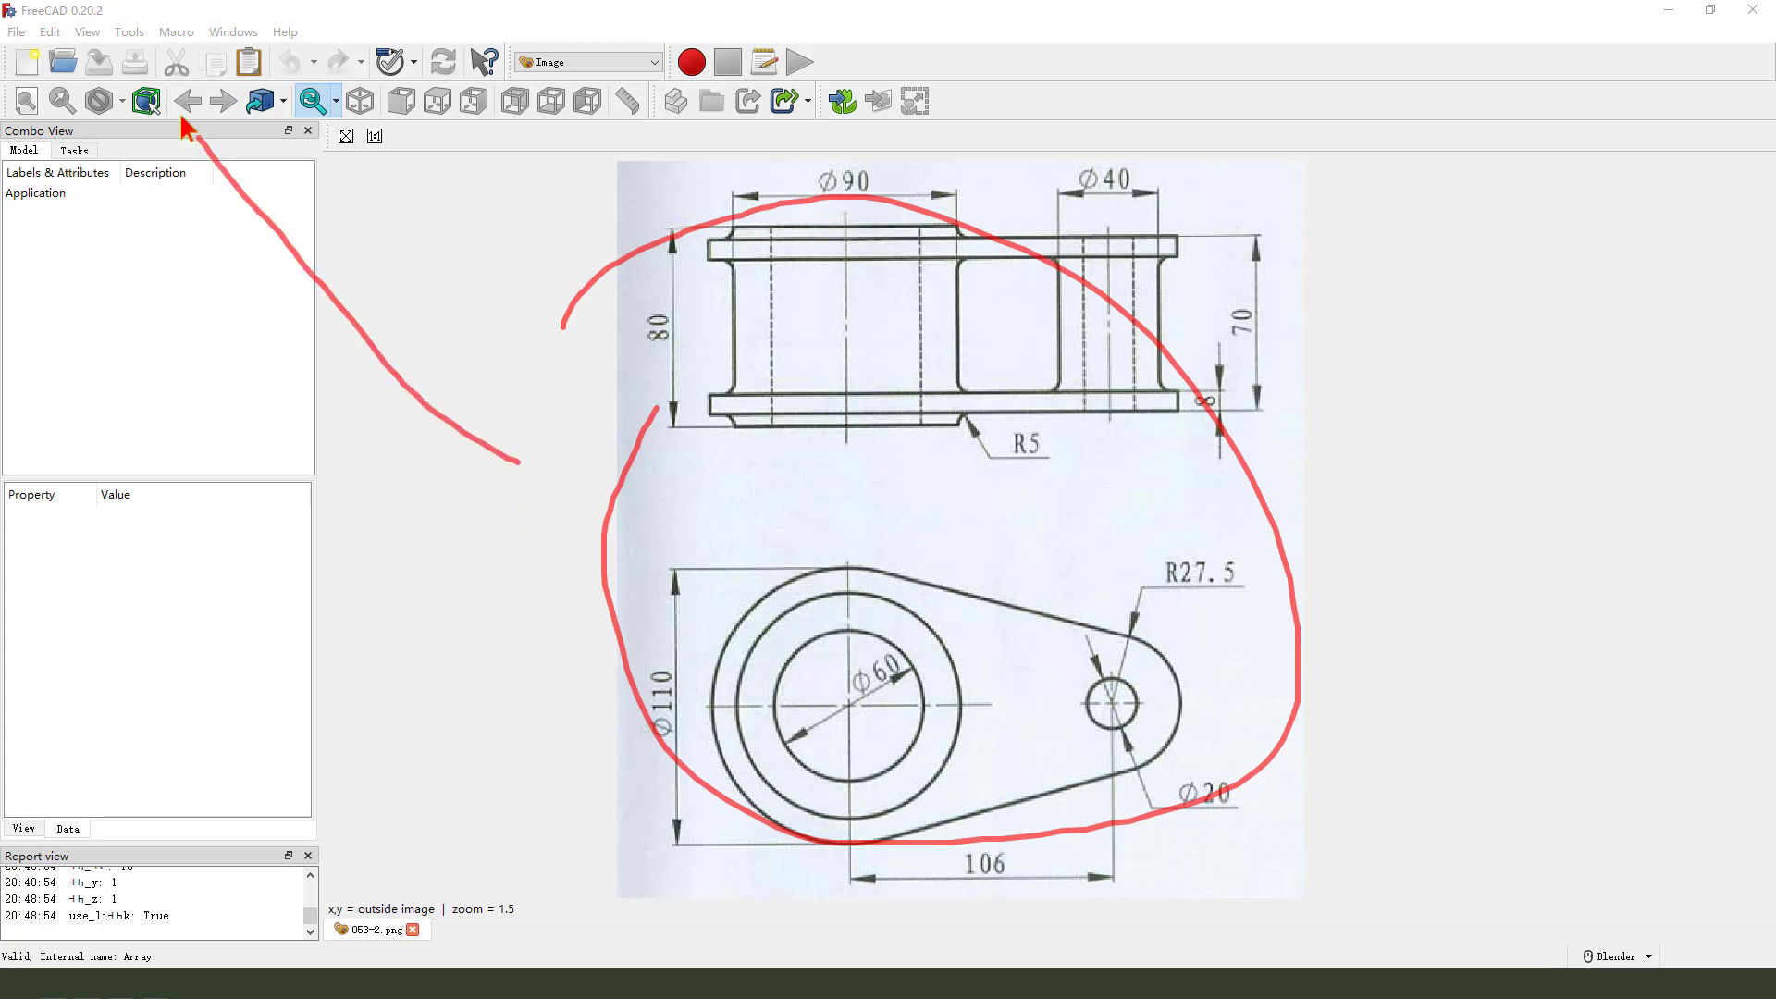
{"action": "left_click_drag", "start_coordinate": [500, 476], "coordinate": [160, 69]}
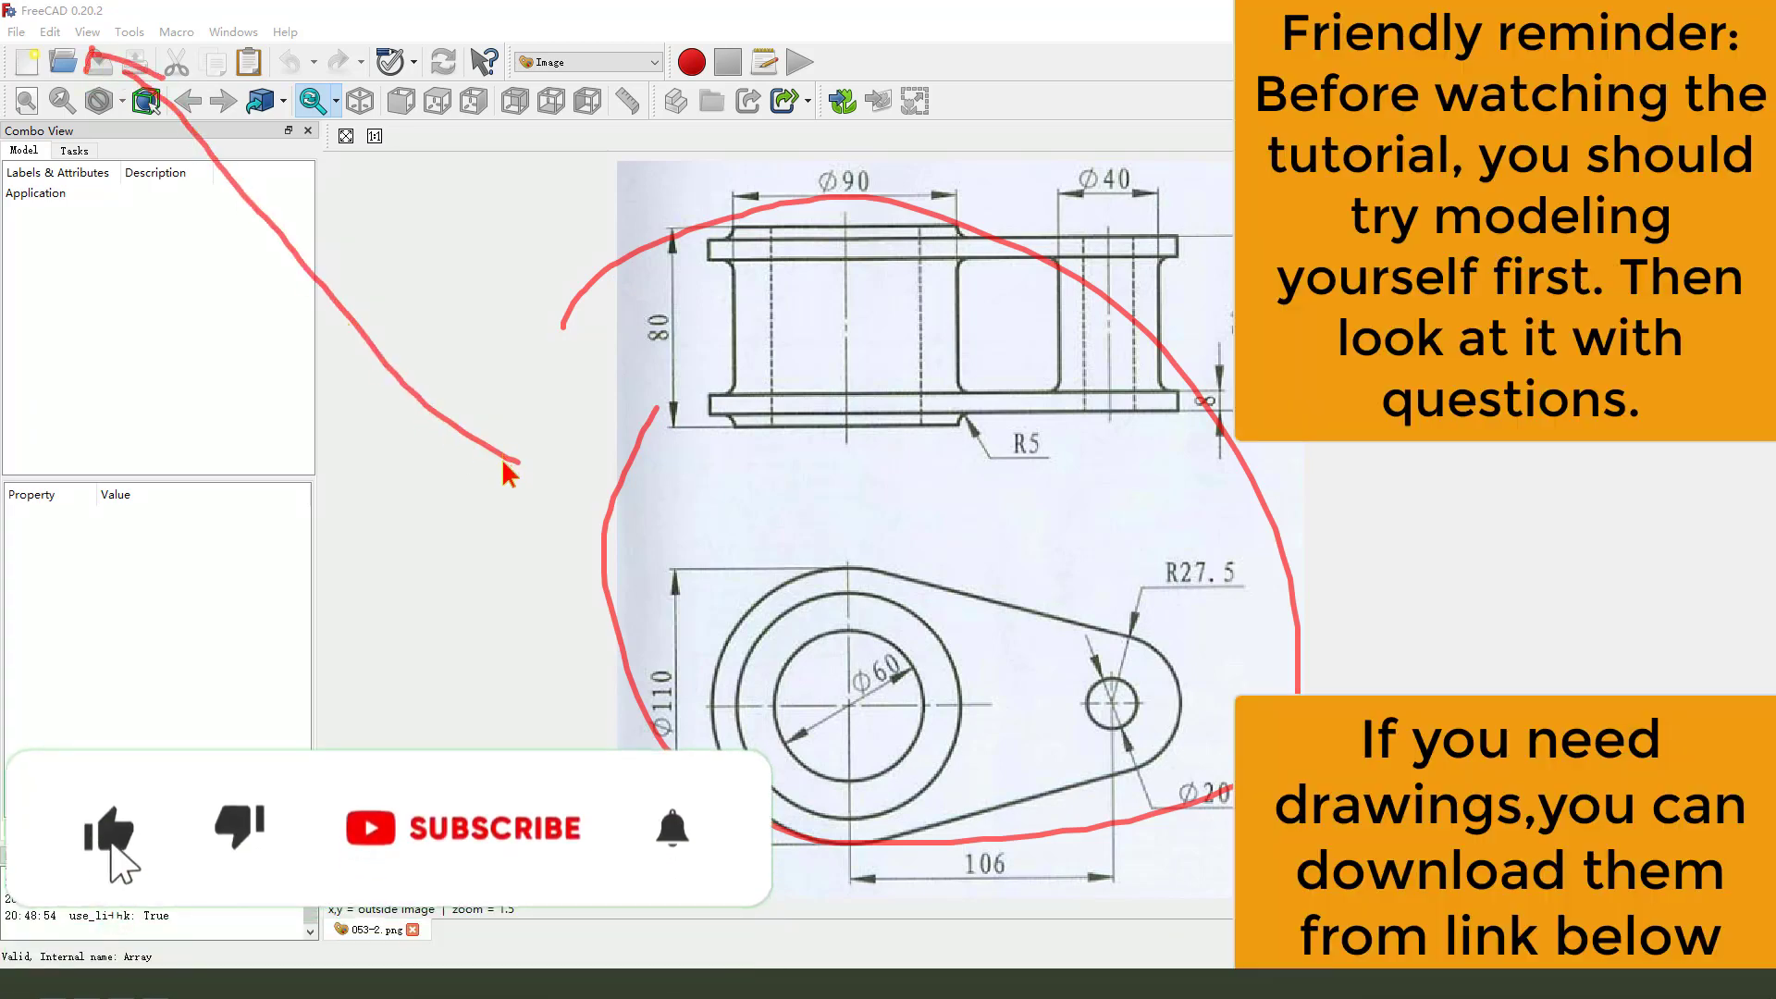
{"action": "key", "text": "Escape"}
{"action": "left_click", "coordinate": [586, 70]}
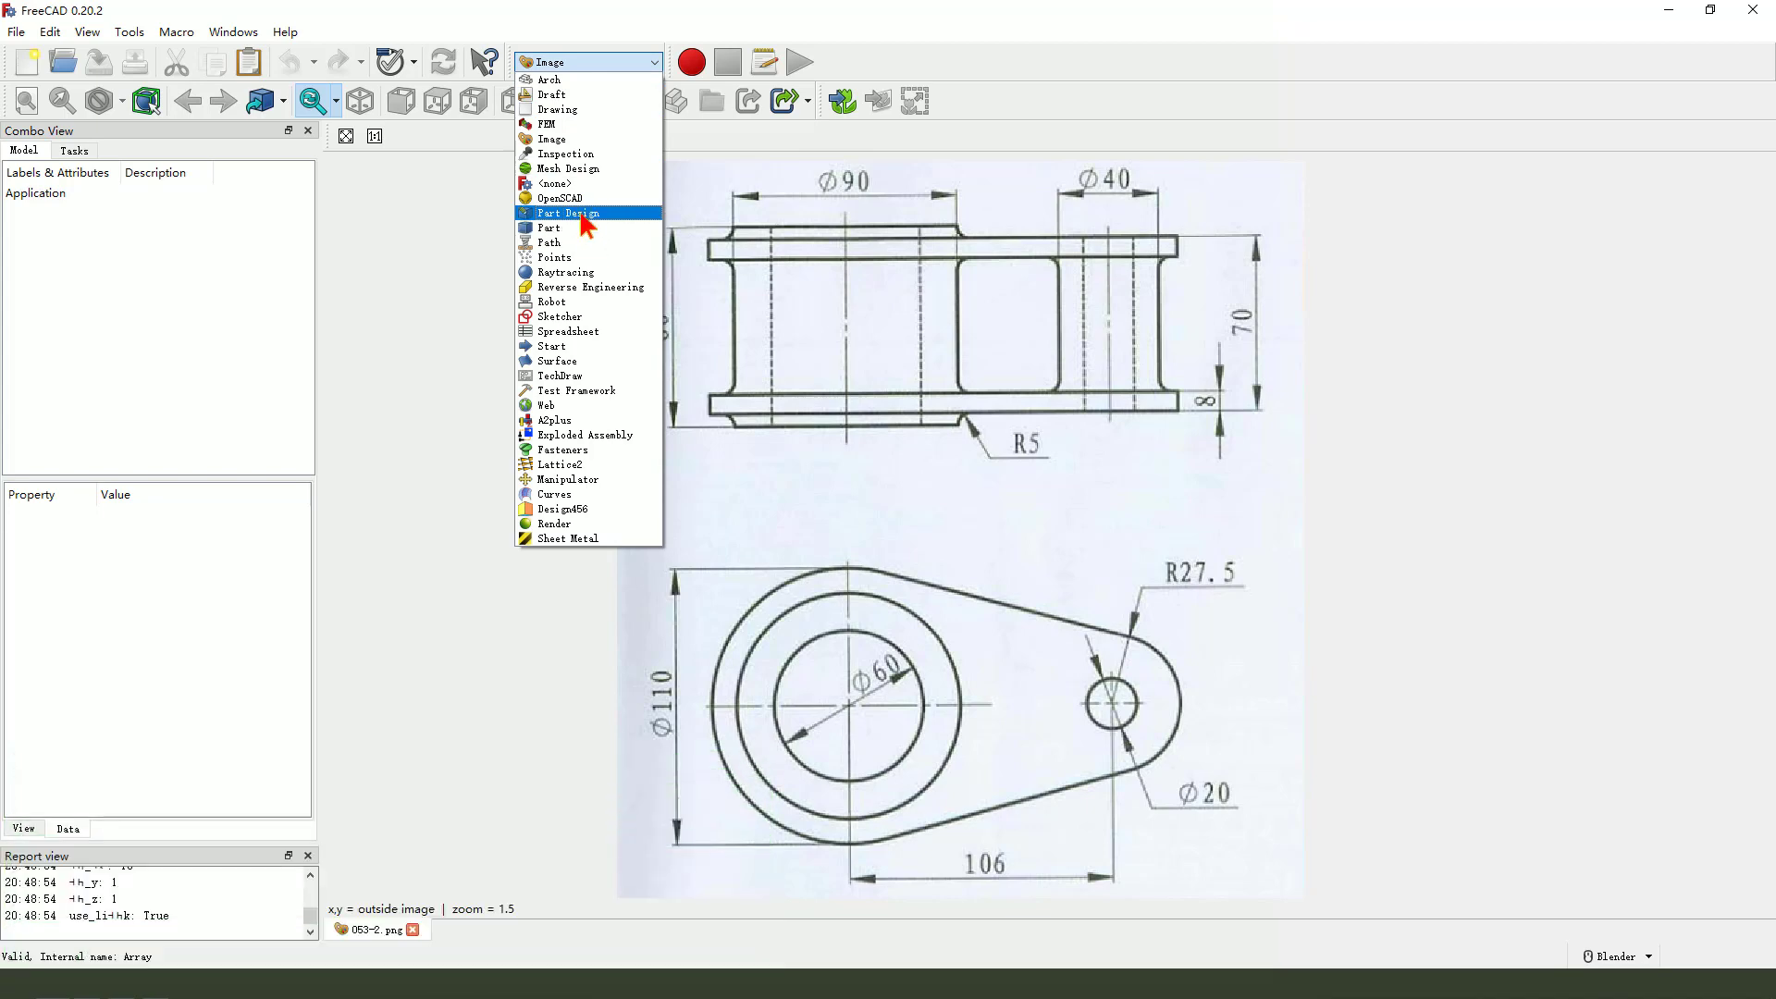
Switch to Part Design, create a new document, and tile it beside the drawing at 1:1
{"action": "left_click", "coordinate": [569, 213]}
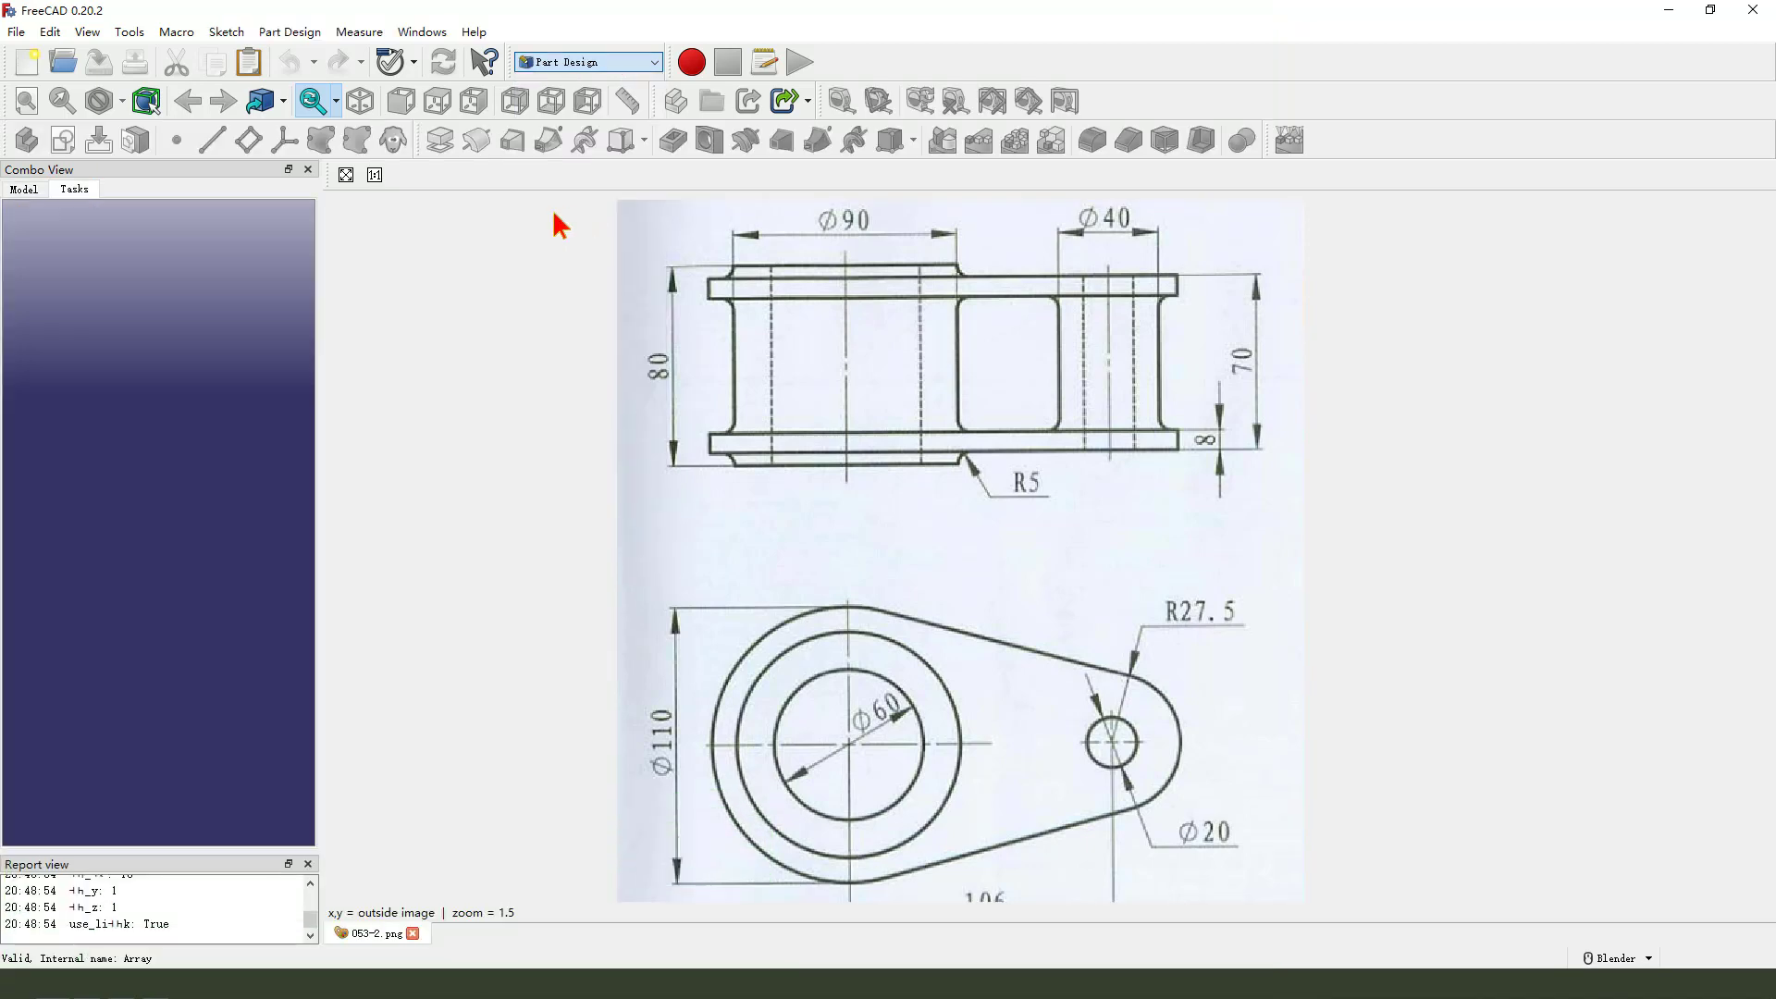
{"action": "left_click", "coordinate": [26, 63]}
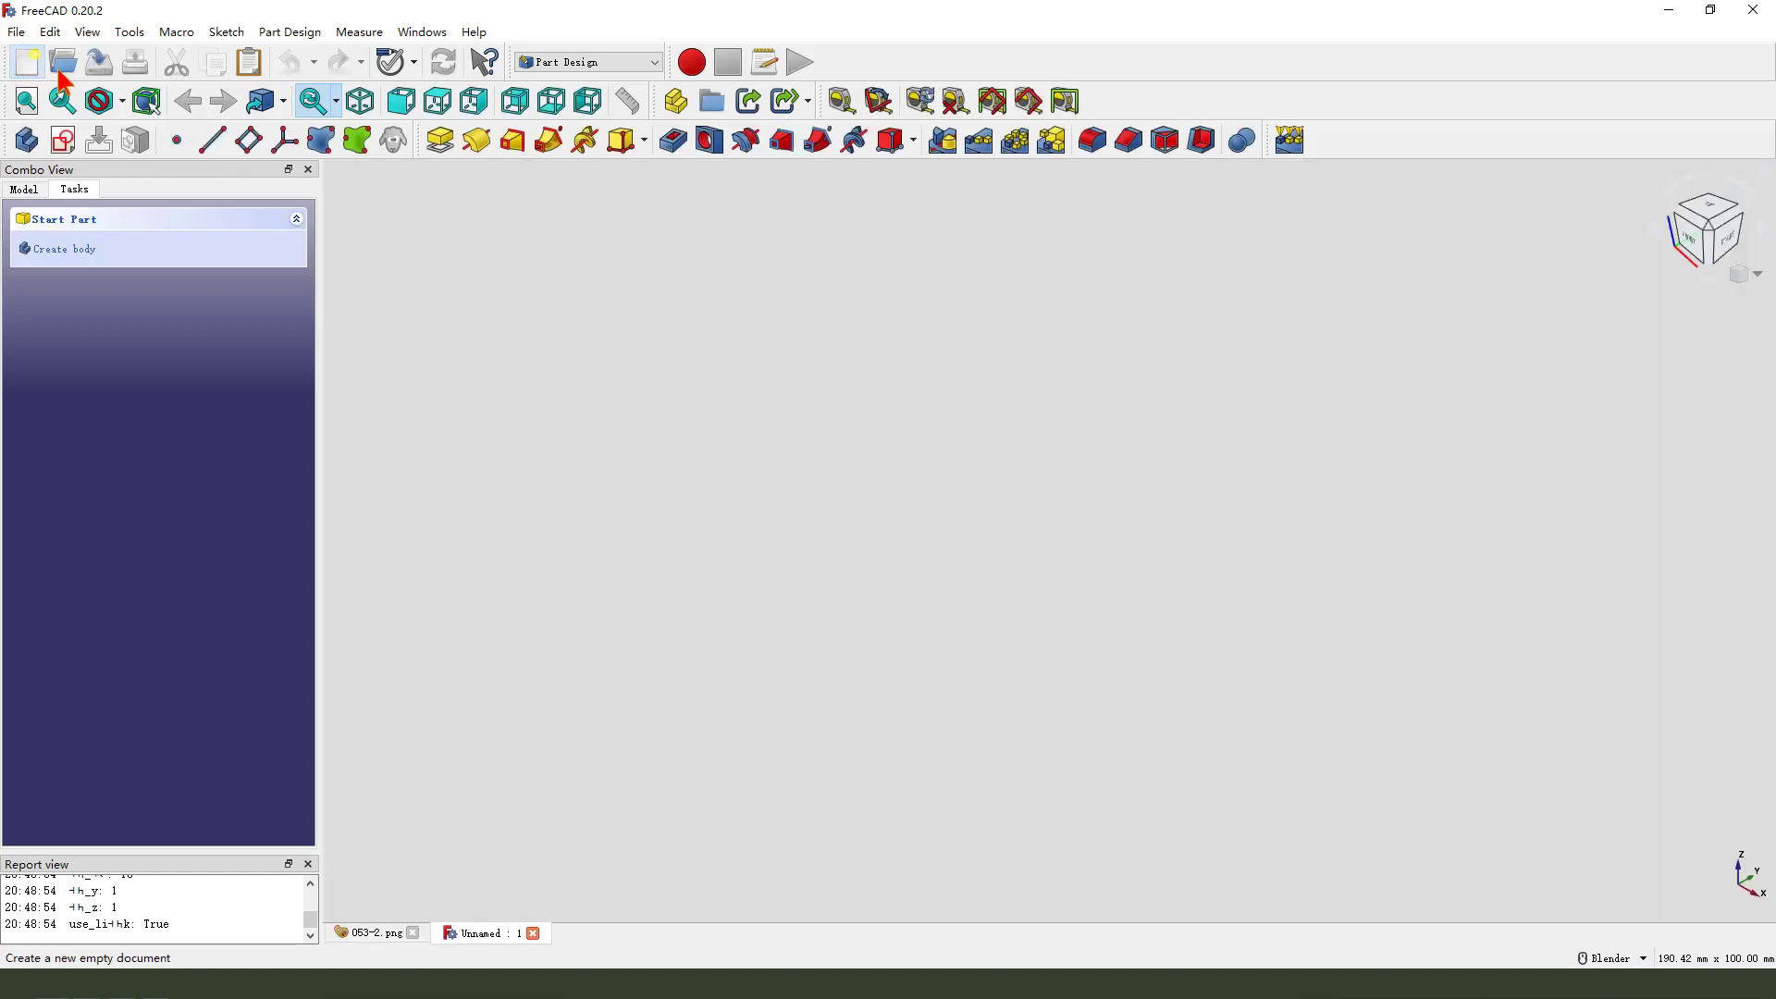
{"action": "left_click", "coordinate": [424, 33]}
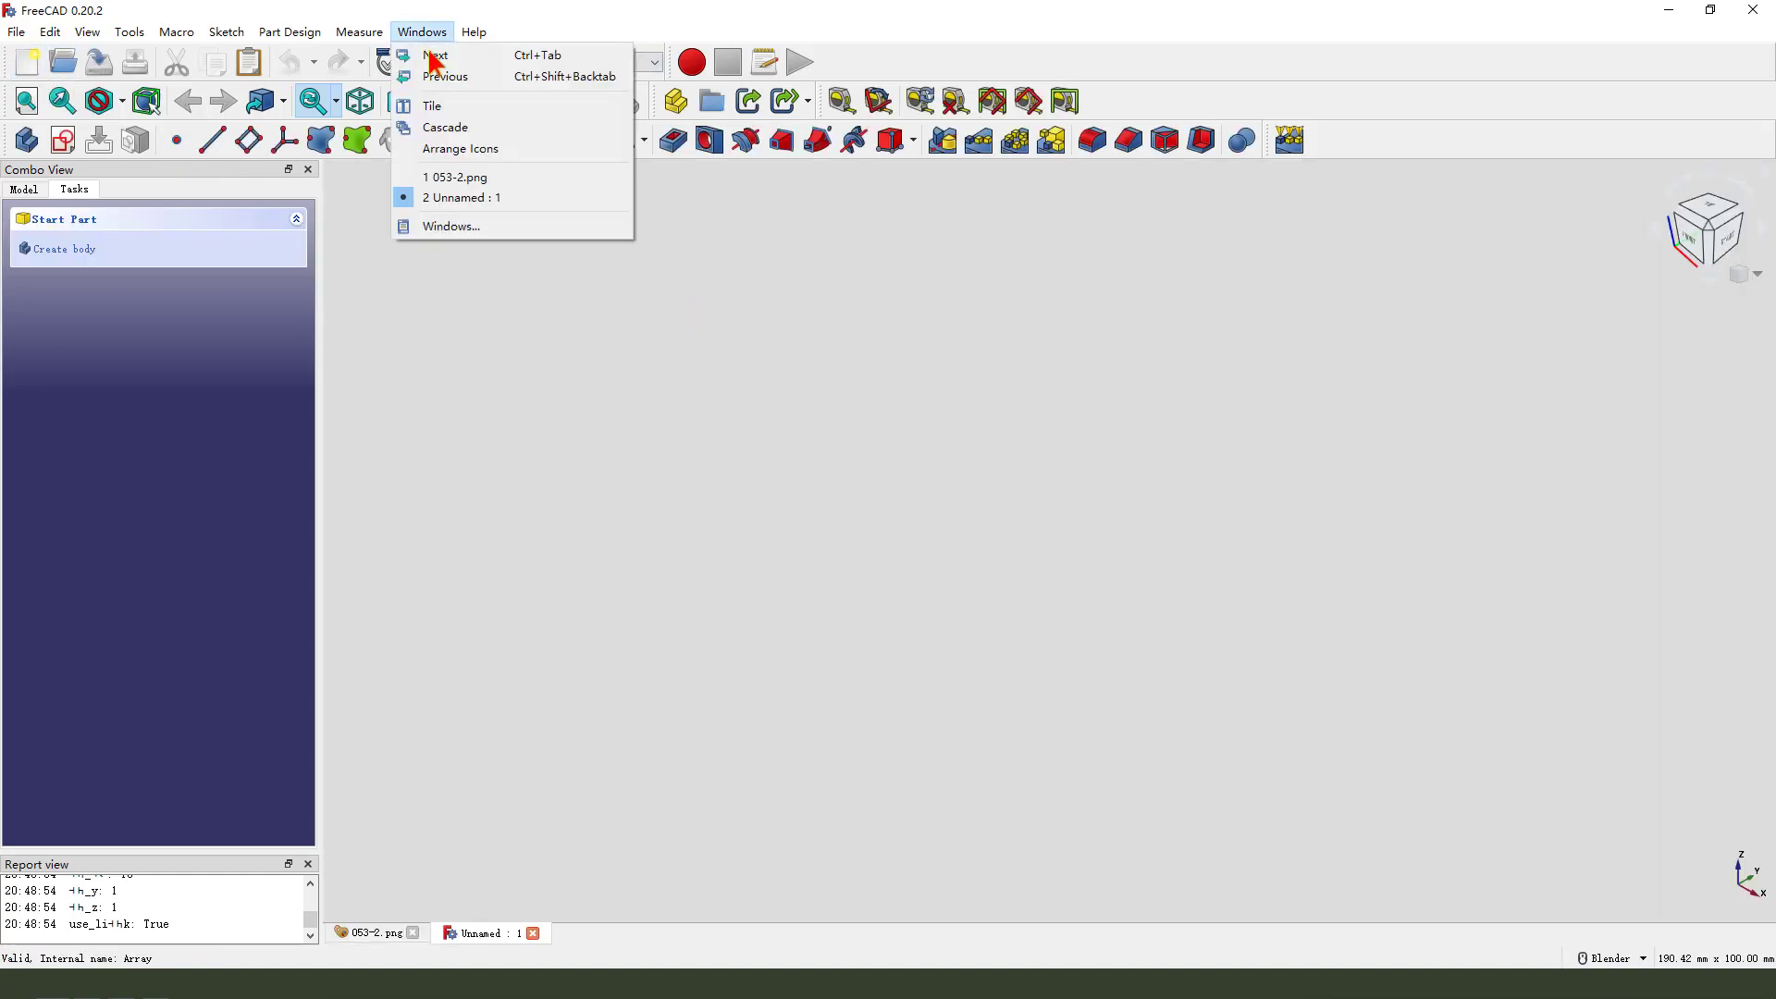
{"action": "left_click", "coordinate": [435, 118]}
{"action": "scroll", "coordinate": [1579, 416], "scroll_direction": "down", "scroll_amount": 2}
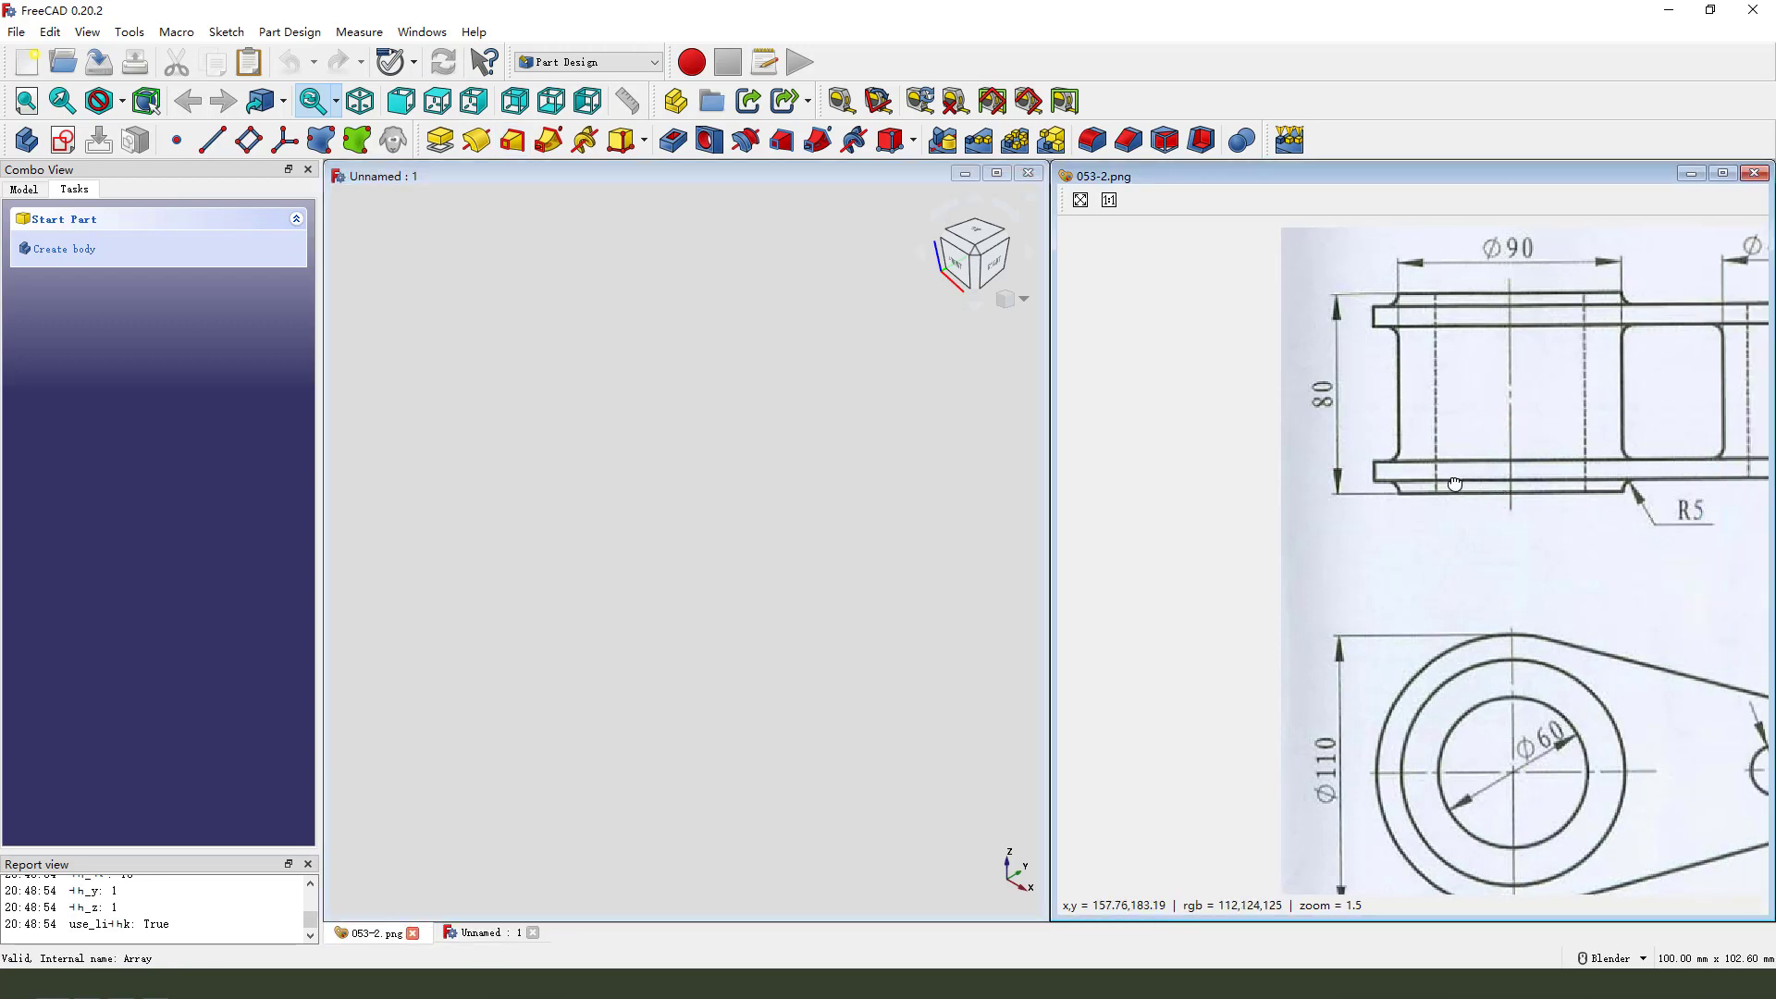
{"action": "scroll", "coordinate": [1348, 468], "scroll_direction": "down", "scroll_amount": 2}
{"action": "scroll", "coordinate": [1358, 476], "scroll_direction": "down", "scroll_amount": 2}
{"action": "middle_click_drag", "start_coordinate": [1395, 535], "coordinate": [1341, 507]}
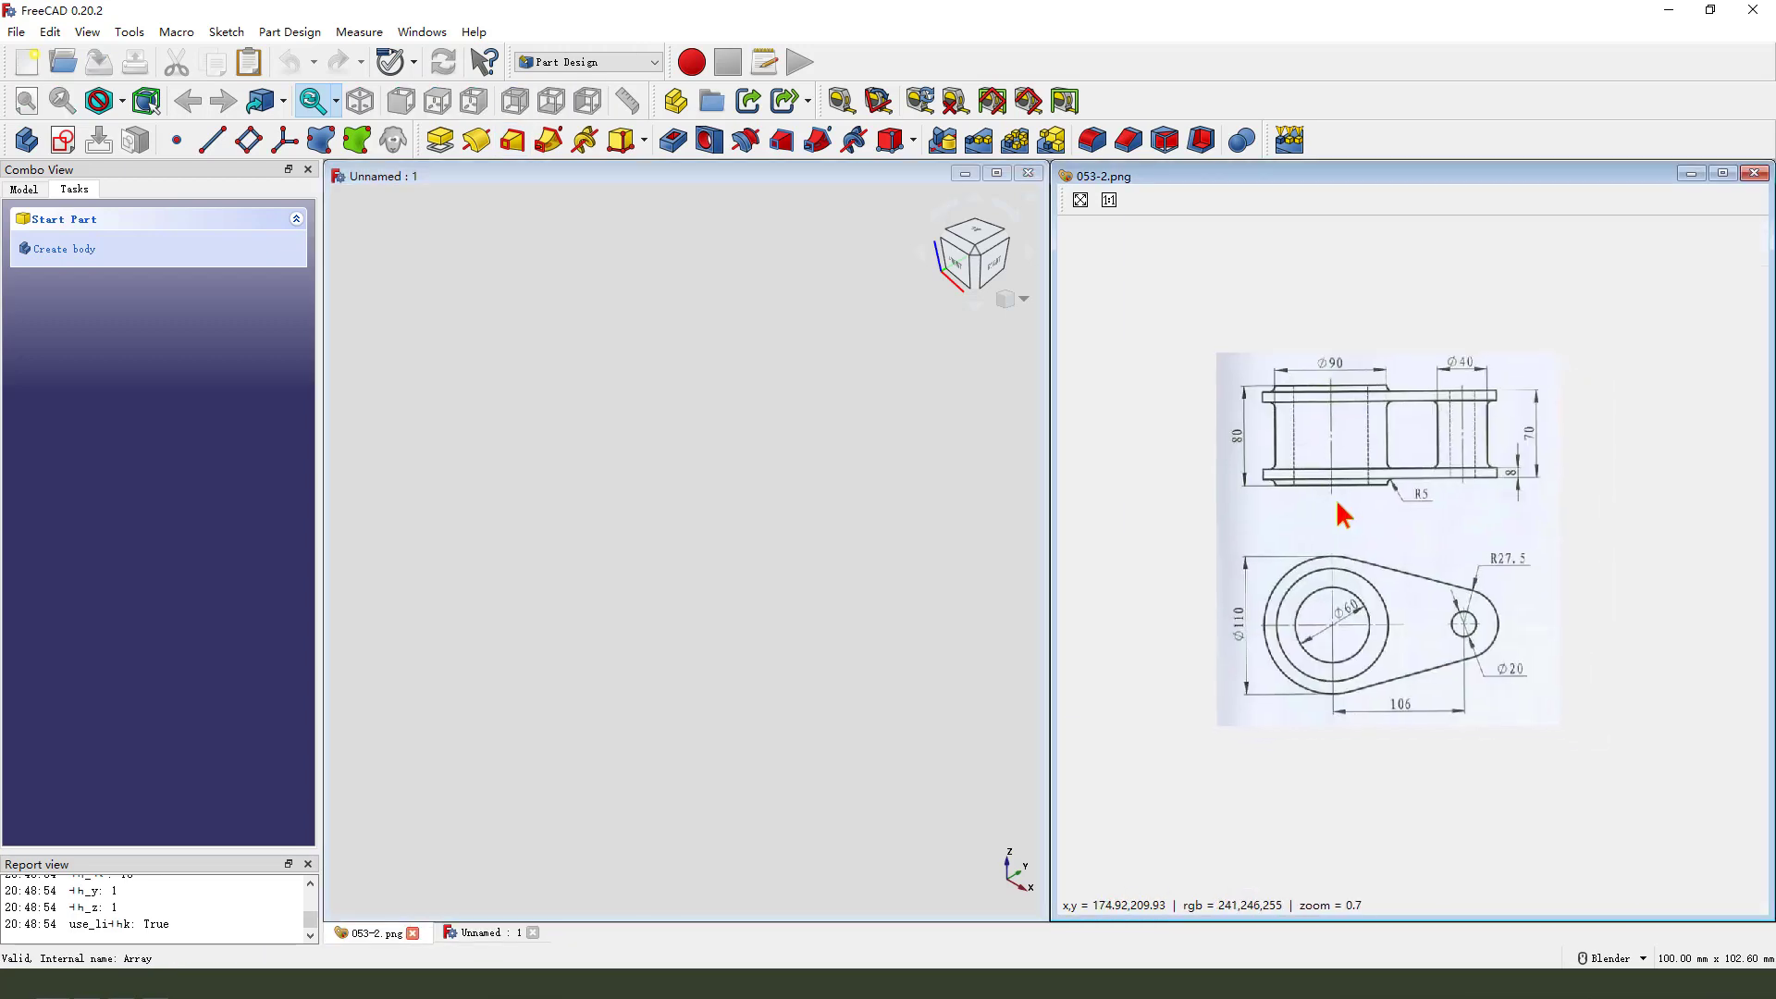
{"action": "scroll", "coordinate": [1325, 558], "scroll_direction": "up", "scroll_amount": 3}
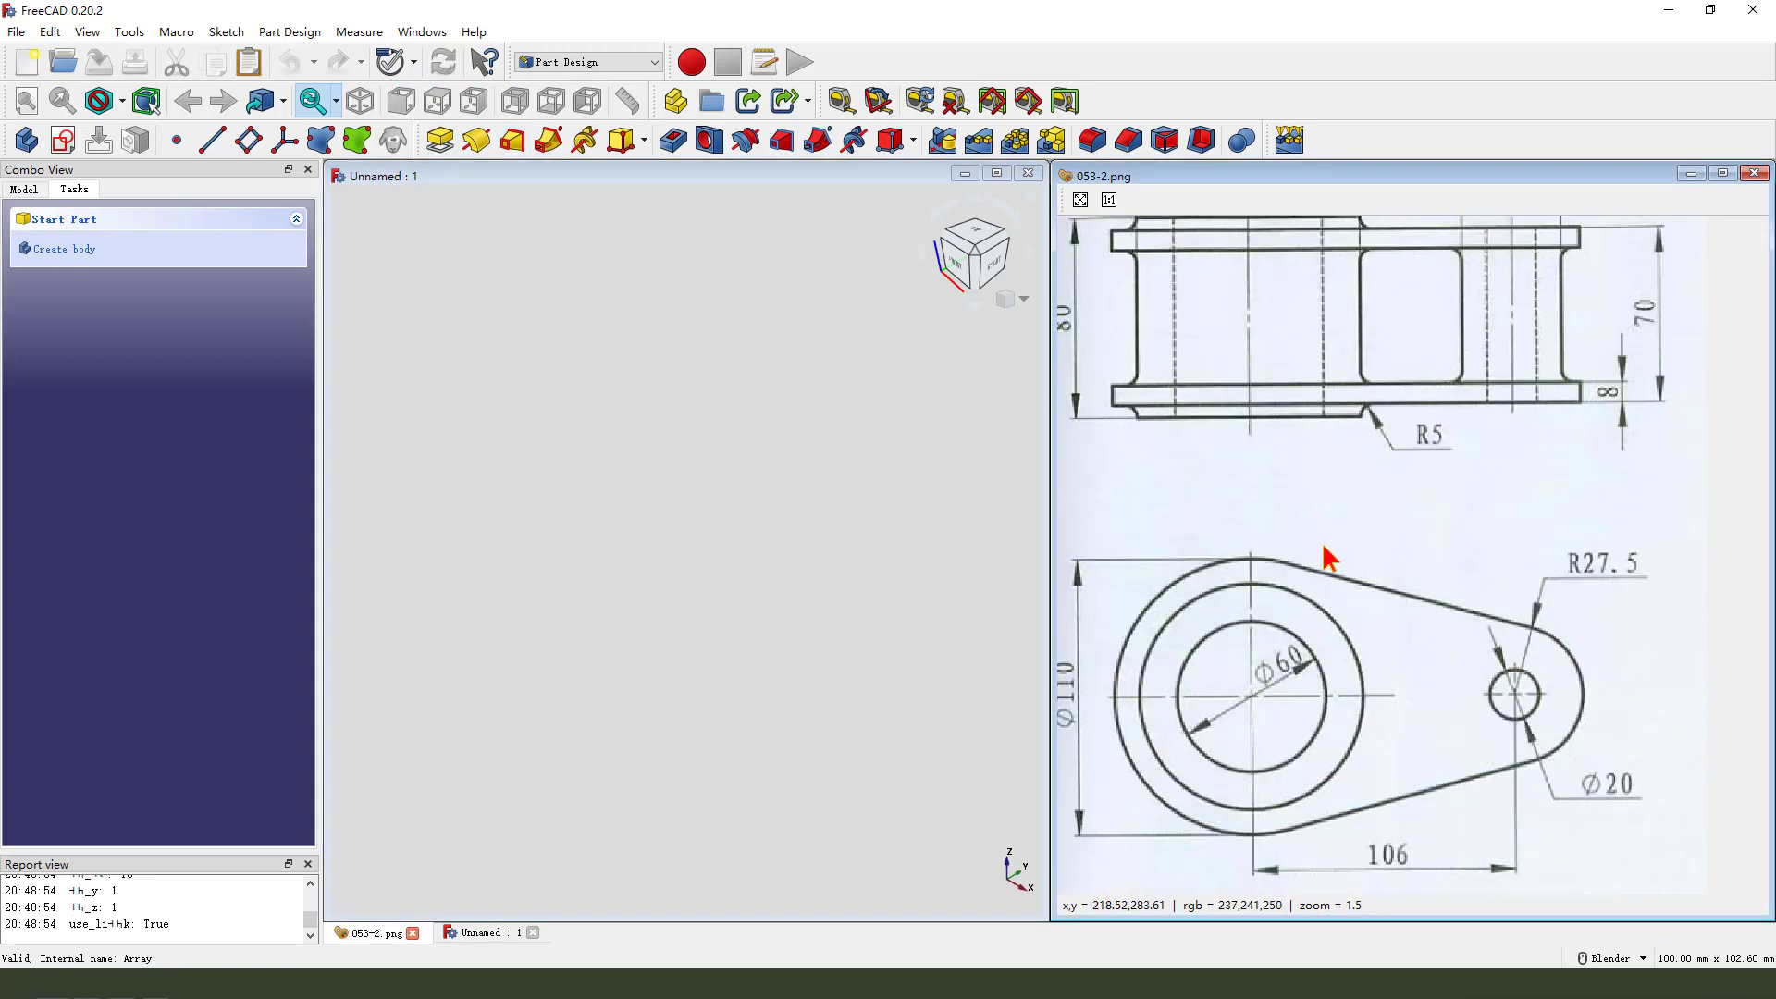
{"action": "left_click", "coordinate": [1108, 201]}
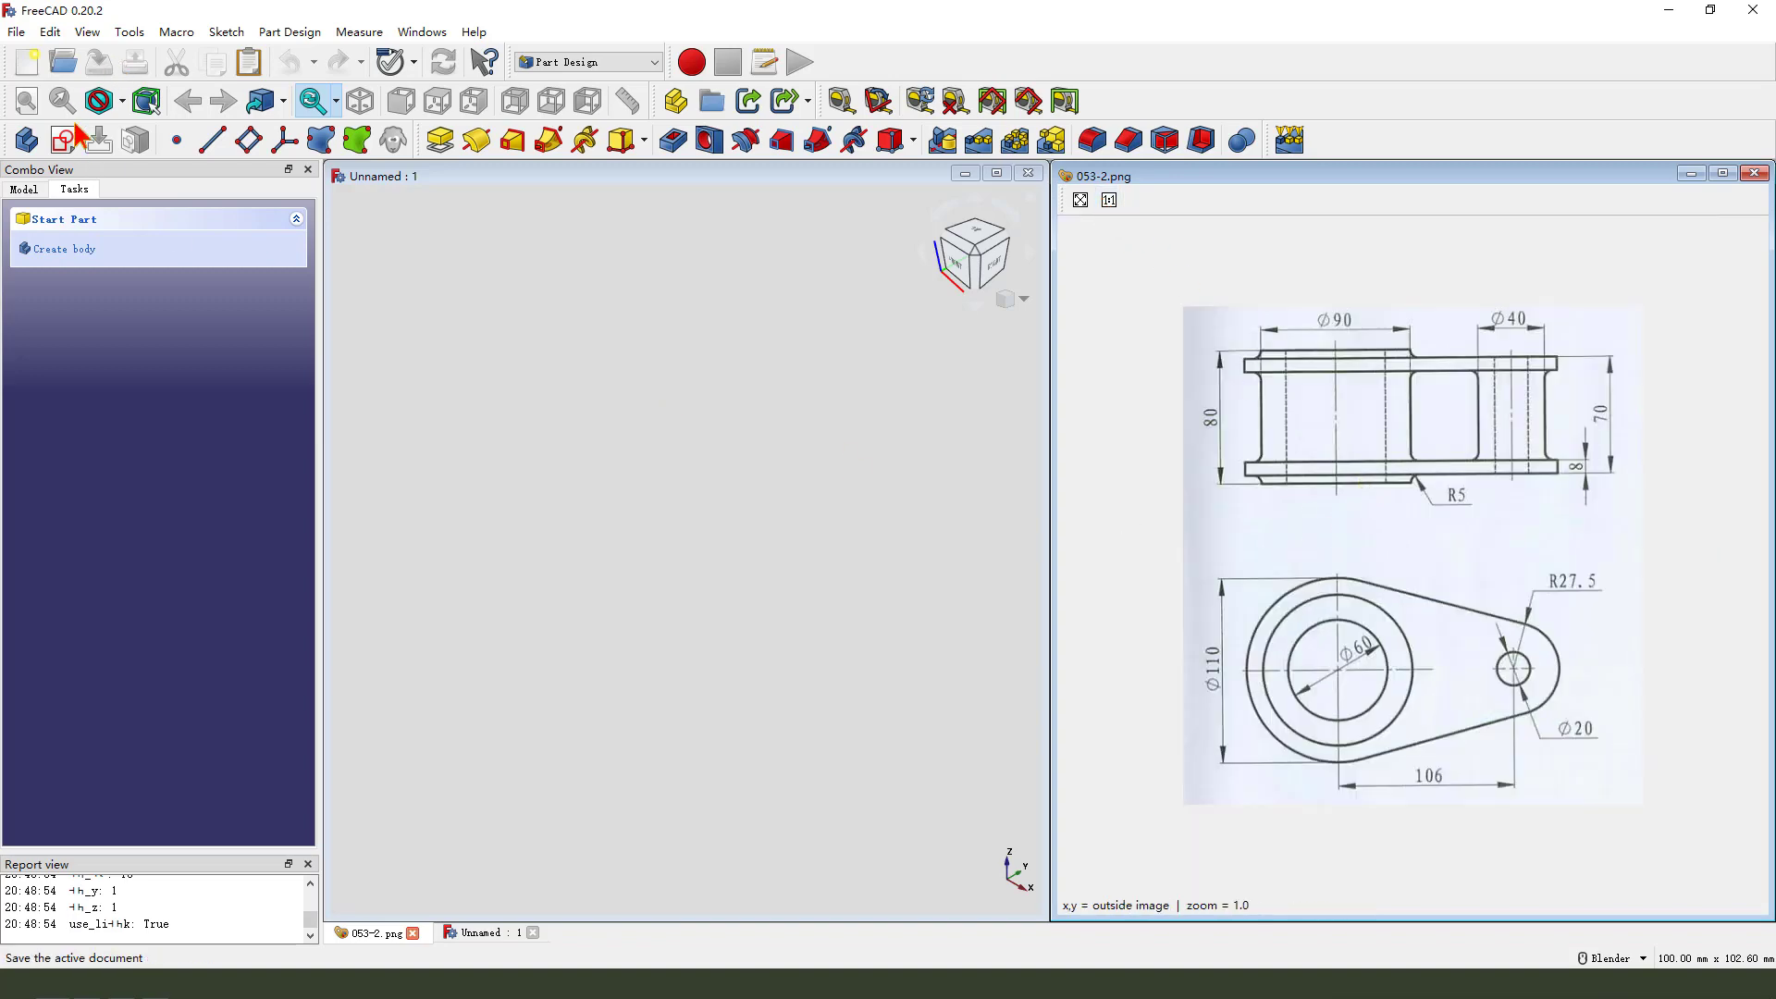
Create a body and begin a new sketch, picking XZ_Plane as its support
{"action": "left_click", "coordinate": [27, 143]}
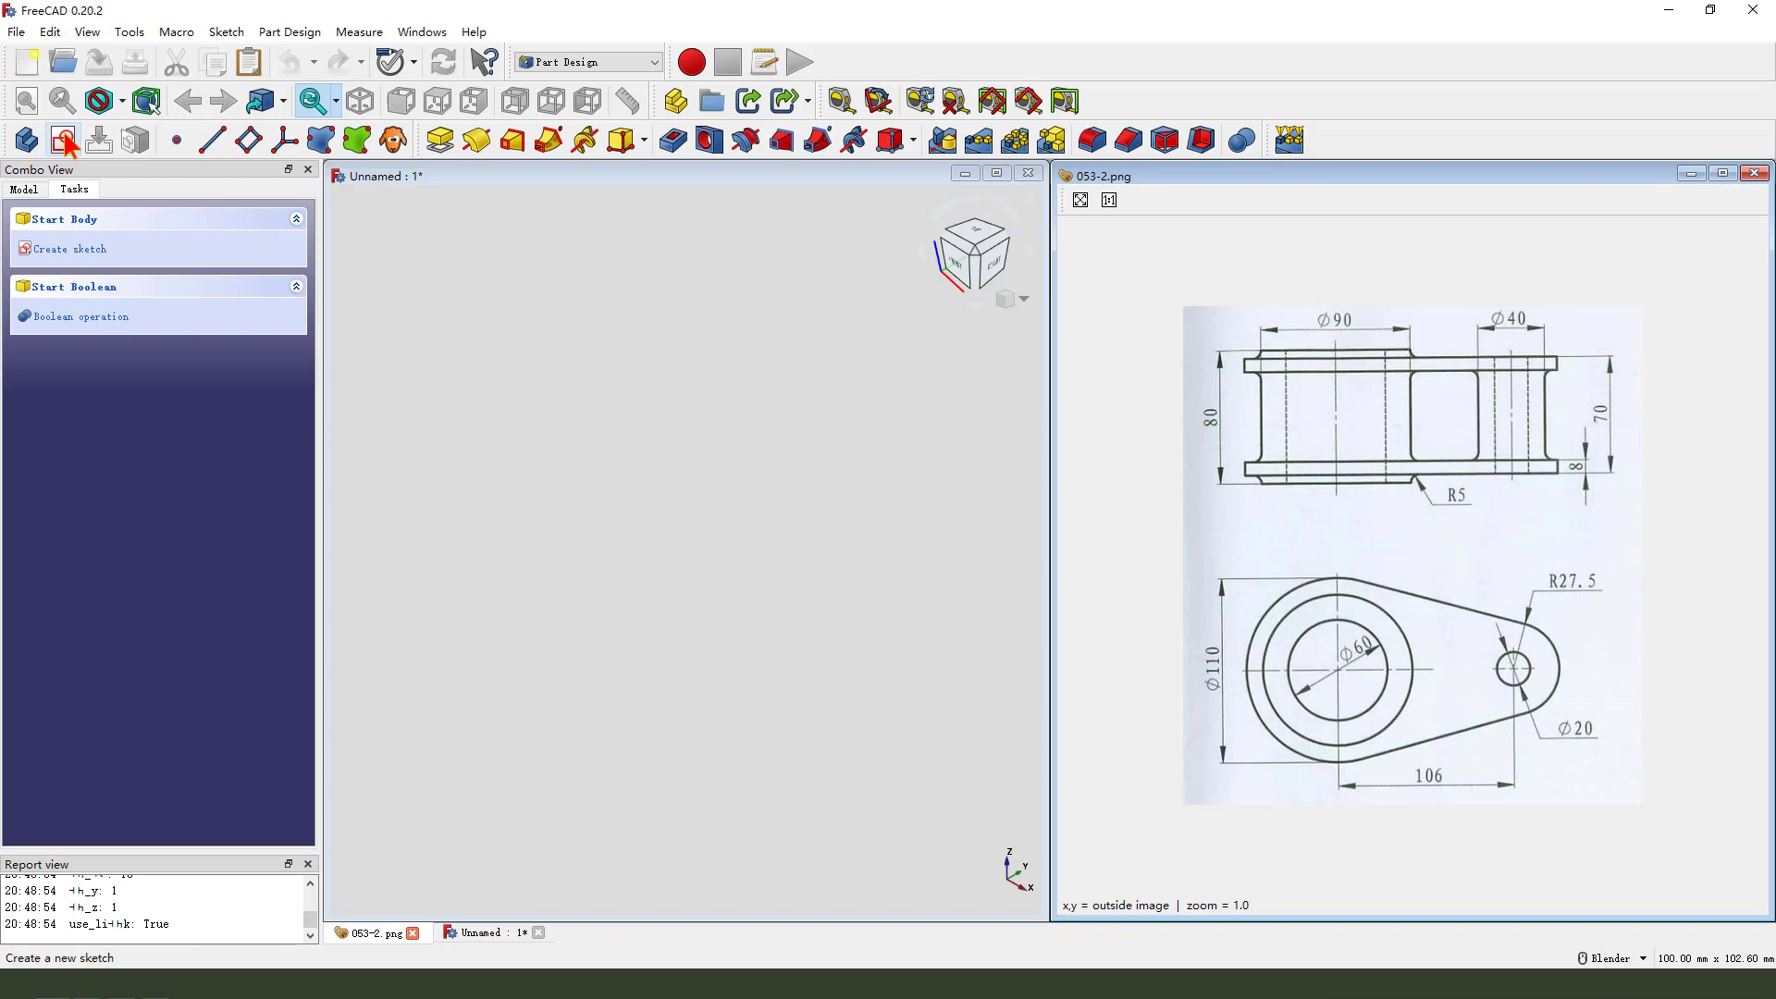
{"action": "left_click", "coordinate": [64, 142]}
{"action": "middle_click_drag", "start_coordinate": [726, 464], "coordinate": [755, 478]}
{"action": "left_click", "coordinate": [1305, 433]}
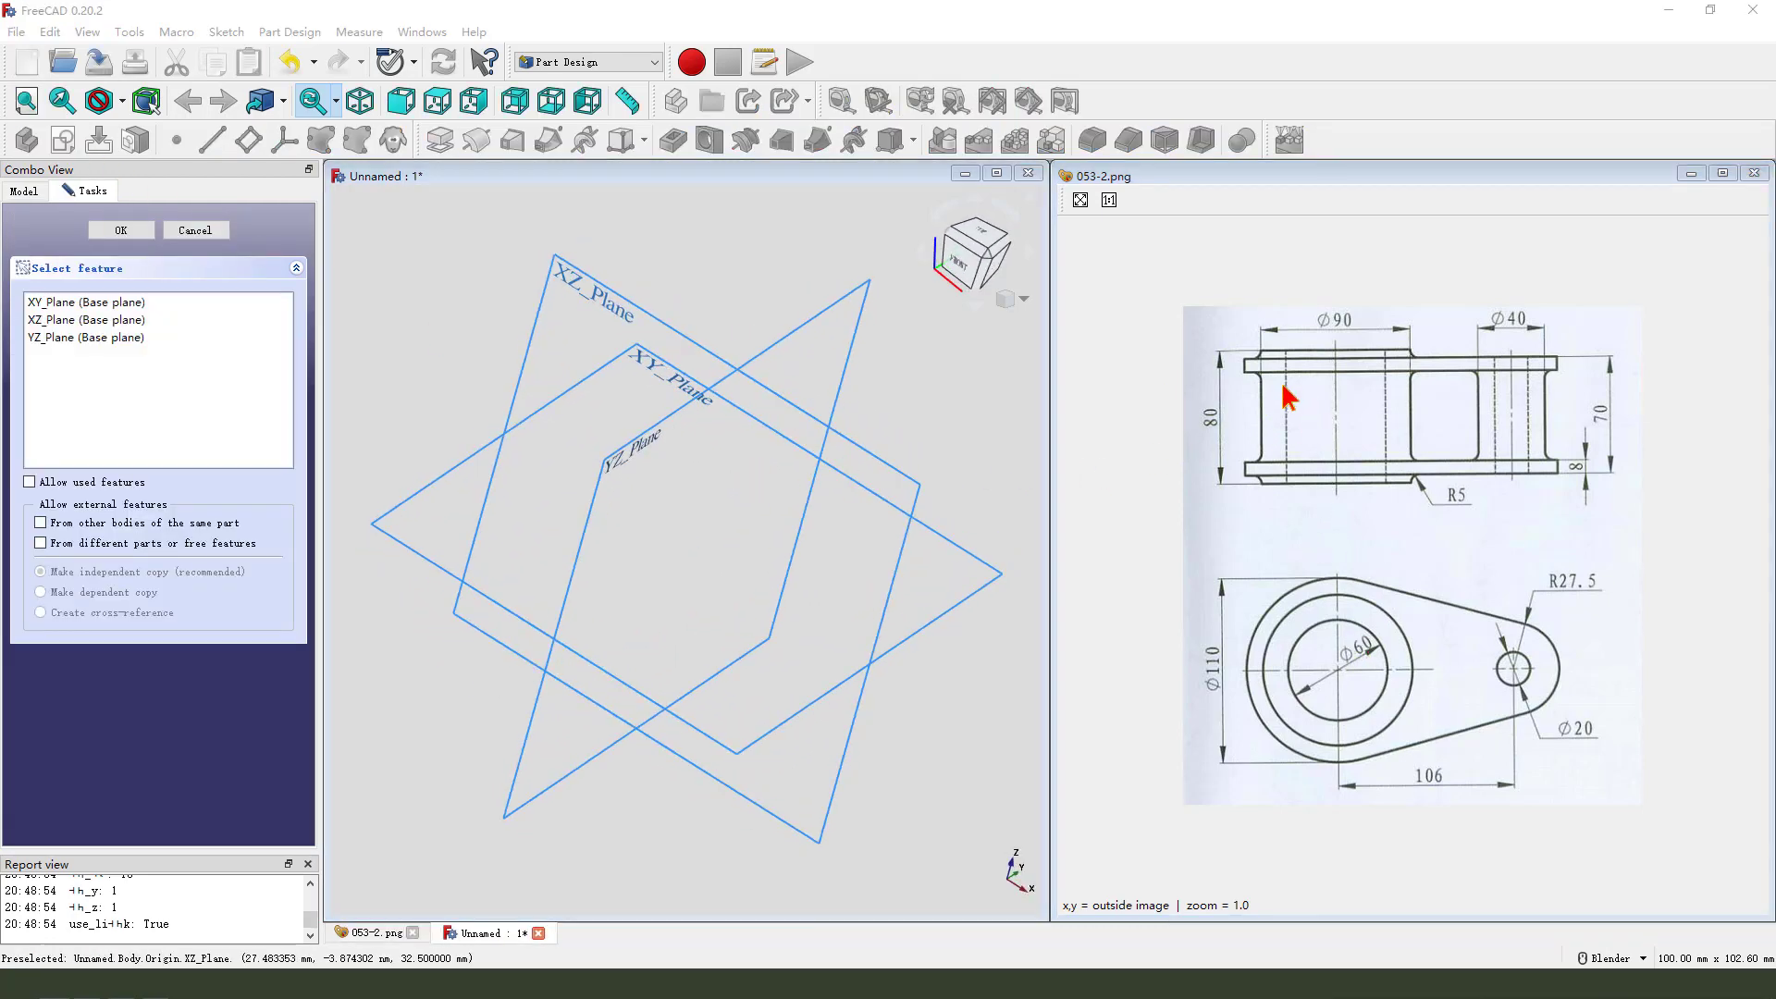
{"action": "left_click_drag", "start_coordinate": [1368, 302], "coordinate": [1458, 312]}
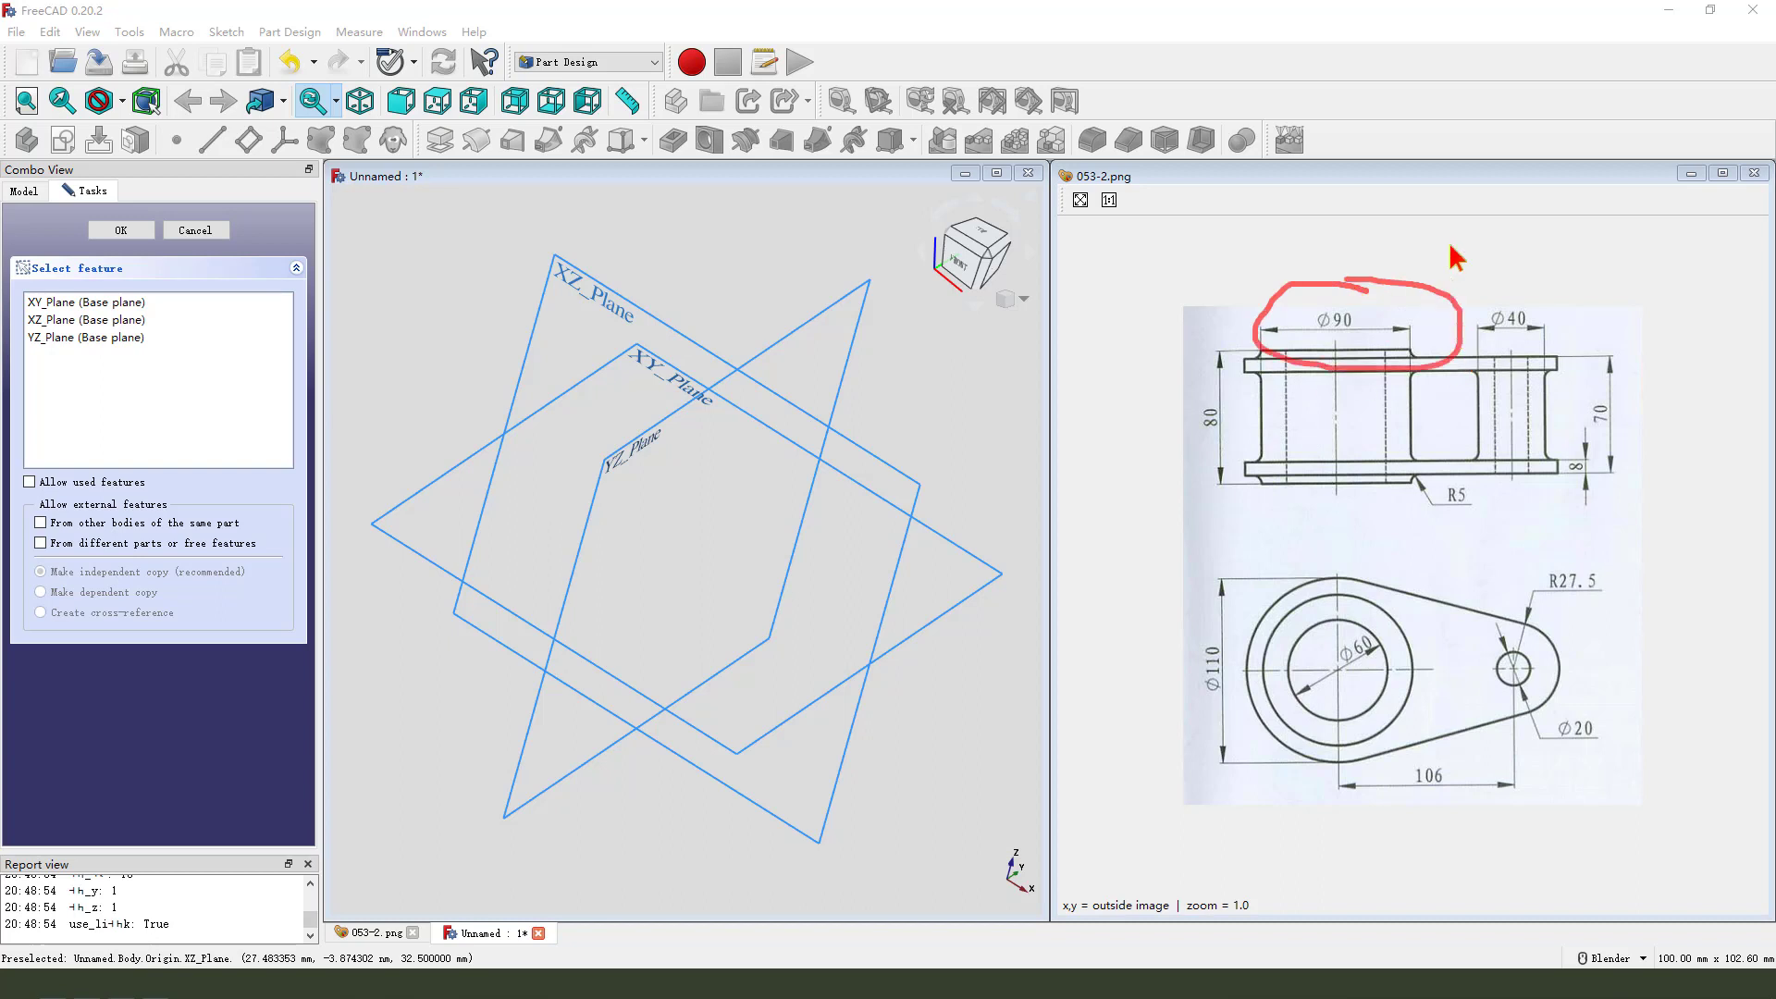
{"action": "mouse_move", "coordinate": [1444, 233]}
{"action": "left_mouse_down"}
{"action": "mouse_move", "coordinate": [1368, 327]}
{"action": "mouse_move", "coordinate": [1415, 308]}
{"action": "left_mouse_up"}
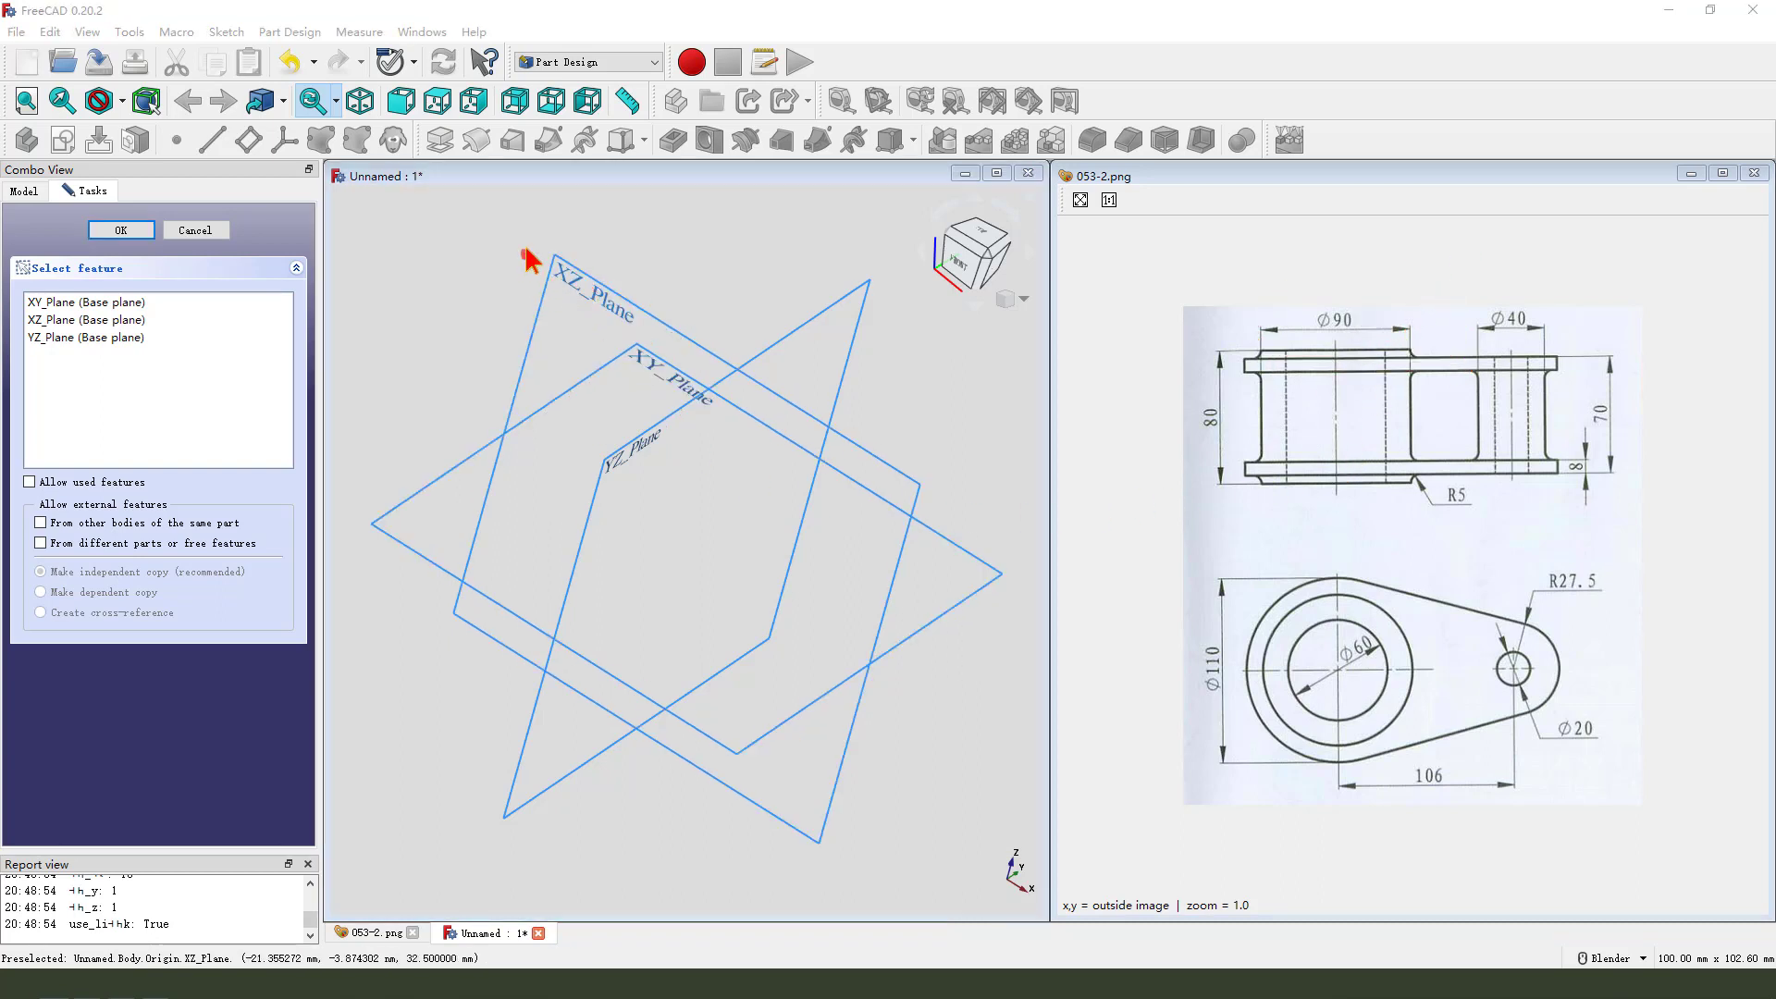
{"action": "left_click_drag", "start_coordinate": [527, 259], "coordinate": [650, 271]}
{"action": "mouse_move", "coordinate": [729, 230]}
{"action": "left_mouse_down"}
{"action": "mouse_move", "coordinate": [645, 260]}
{"action": "mouse_move", "coordinate": [683, 294]}
{"action": "left_mouse_up"}
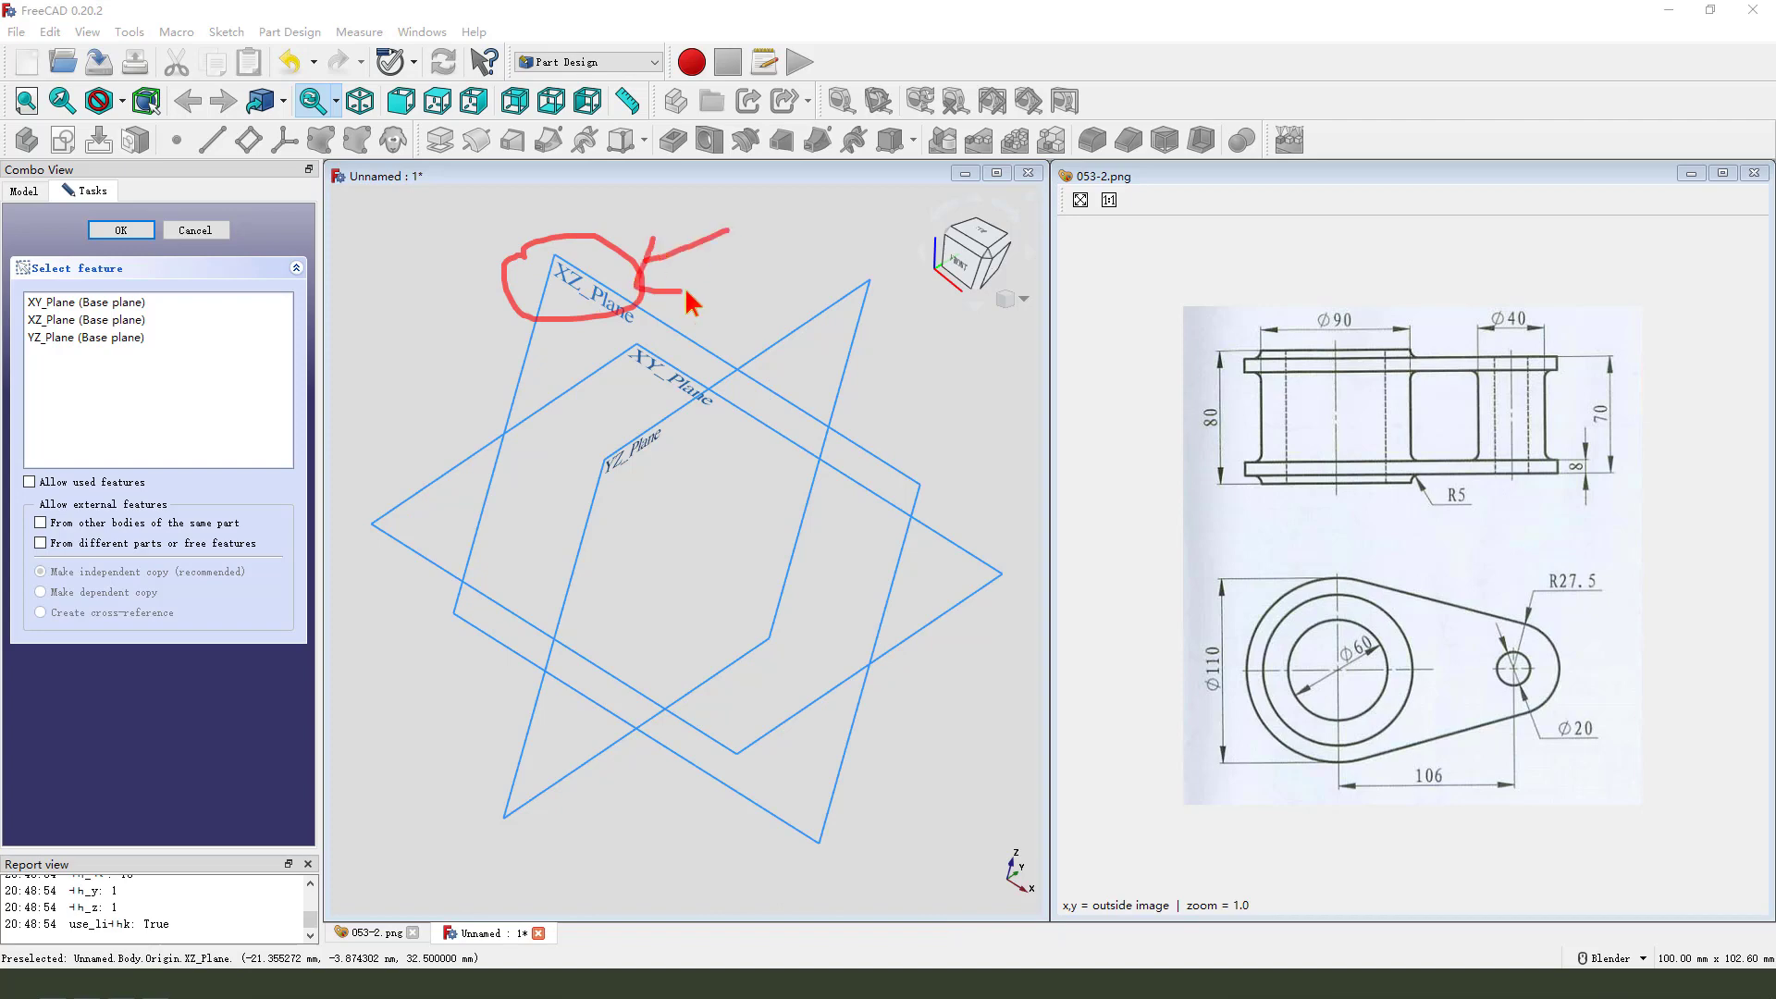
Draw a circle centred on the origin in the XZ-plane sketch
{"action": "left_click", "coordinate": [617, 311]}
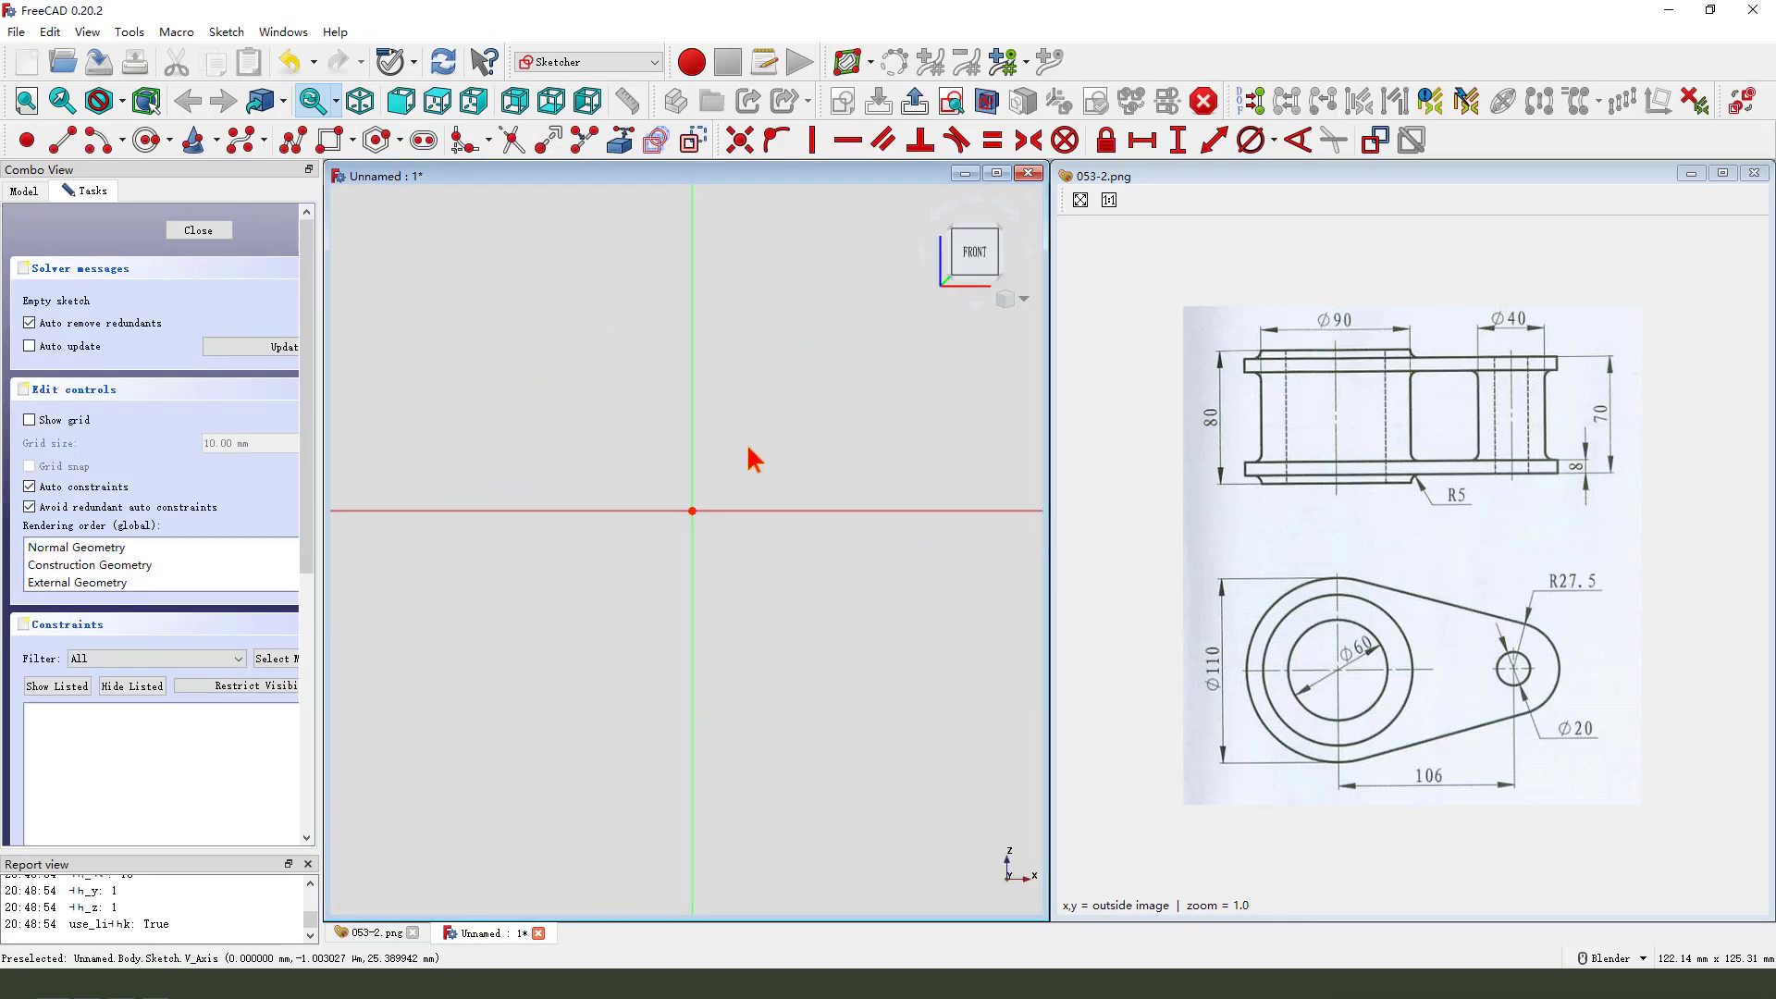
{"action": "left_click", "coordinate": [146, 139]}
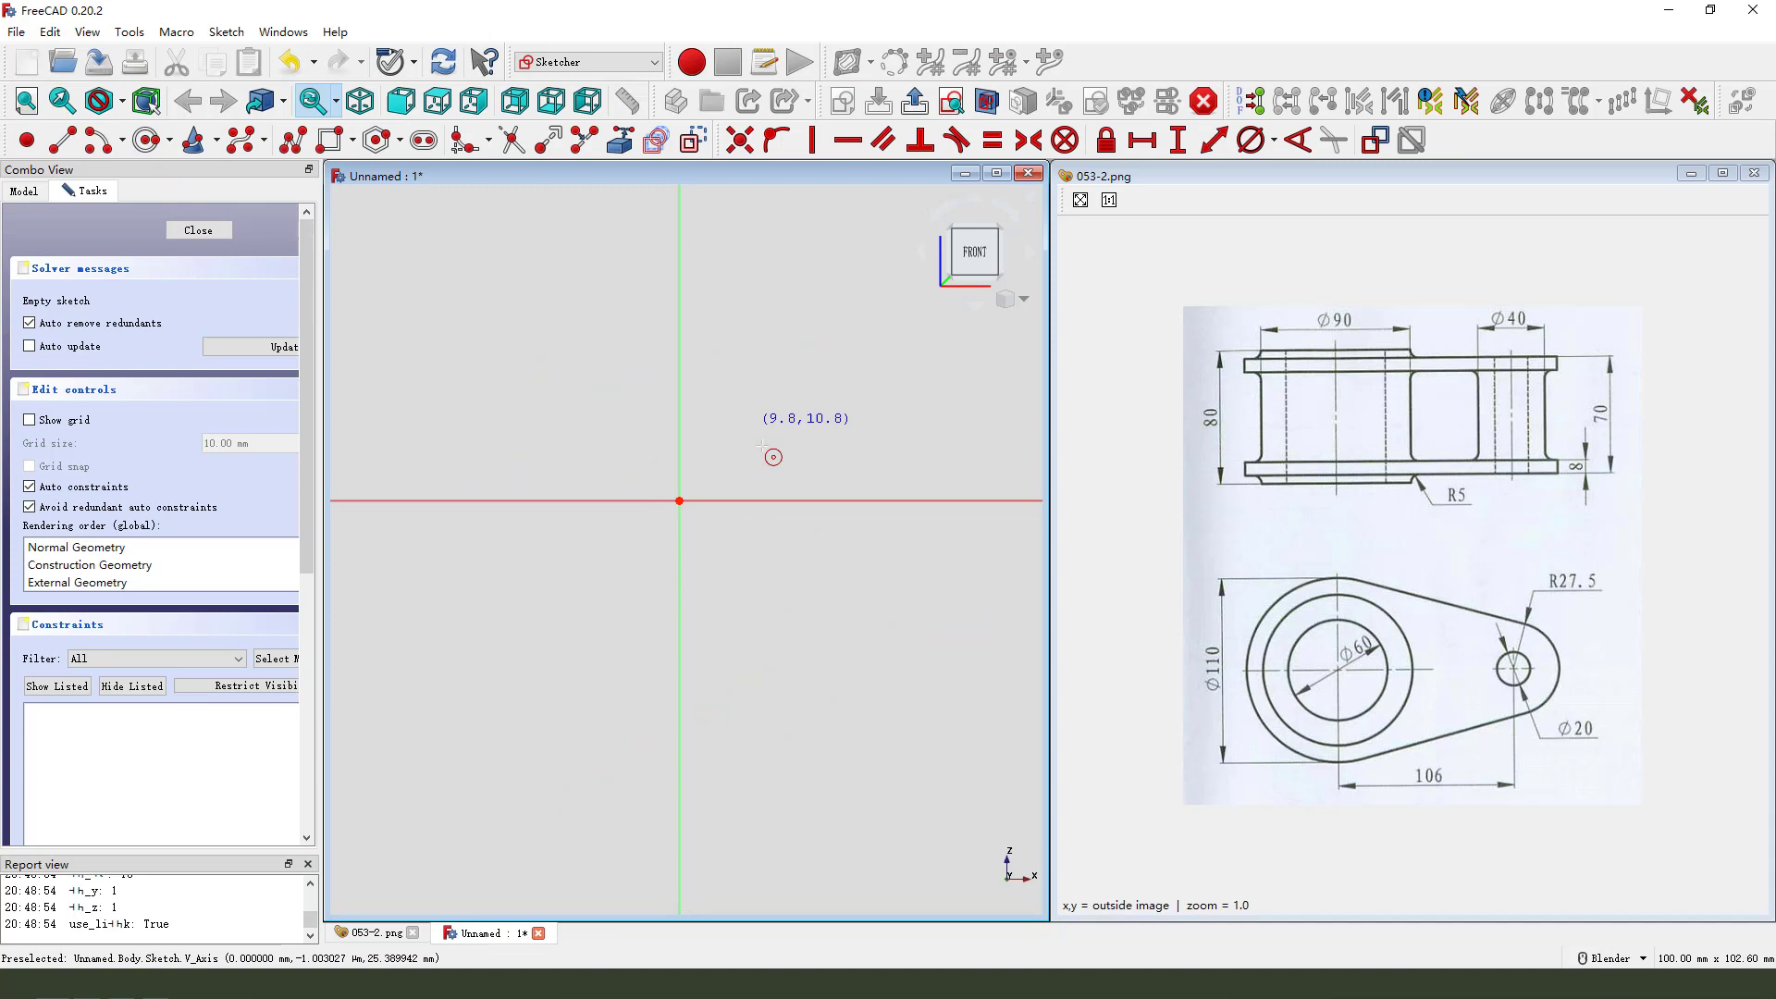
{"action": "left_click", "coordinate": [681, 500]}
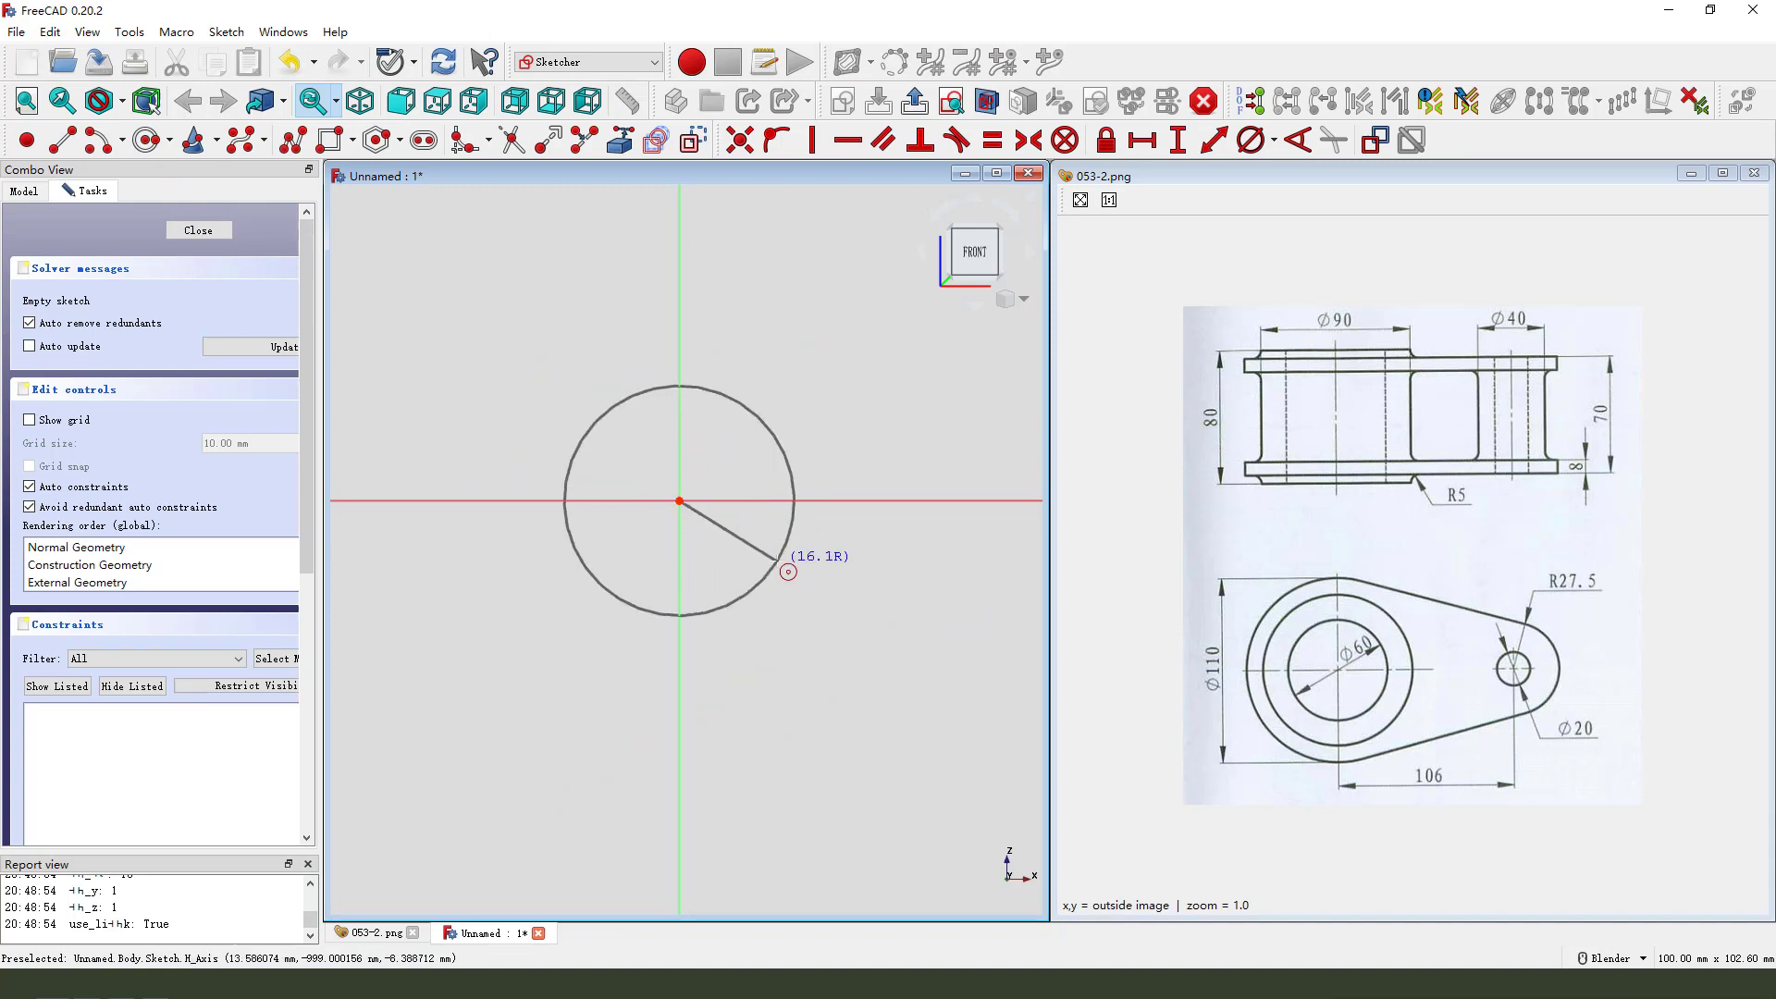
{"action": "left_click", "coordinate": [784, 541]}
Constrain the circle to a 90 mm diameter and close the sketch
{"action": "left_click", "coordinate": [770, 436]}
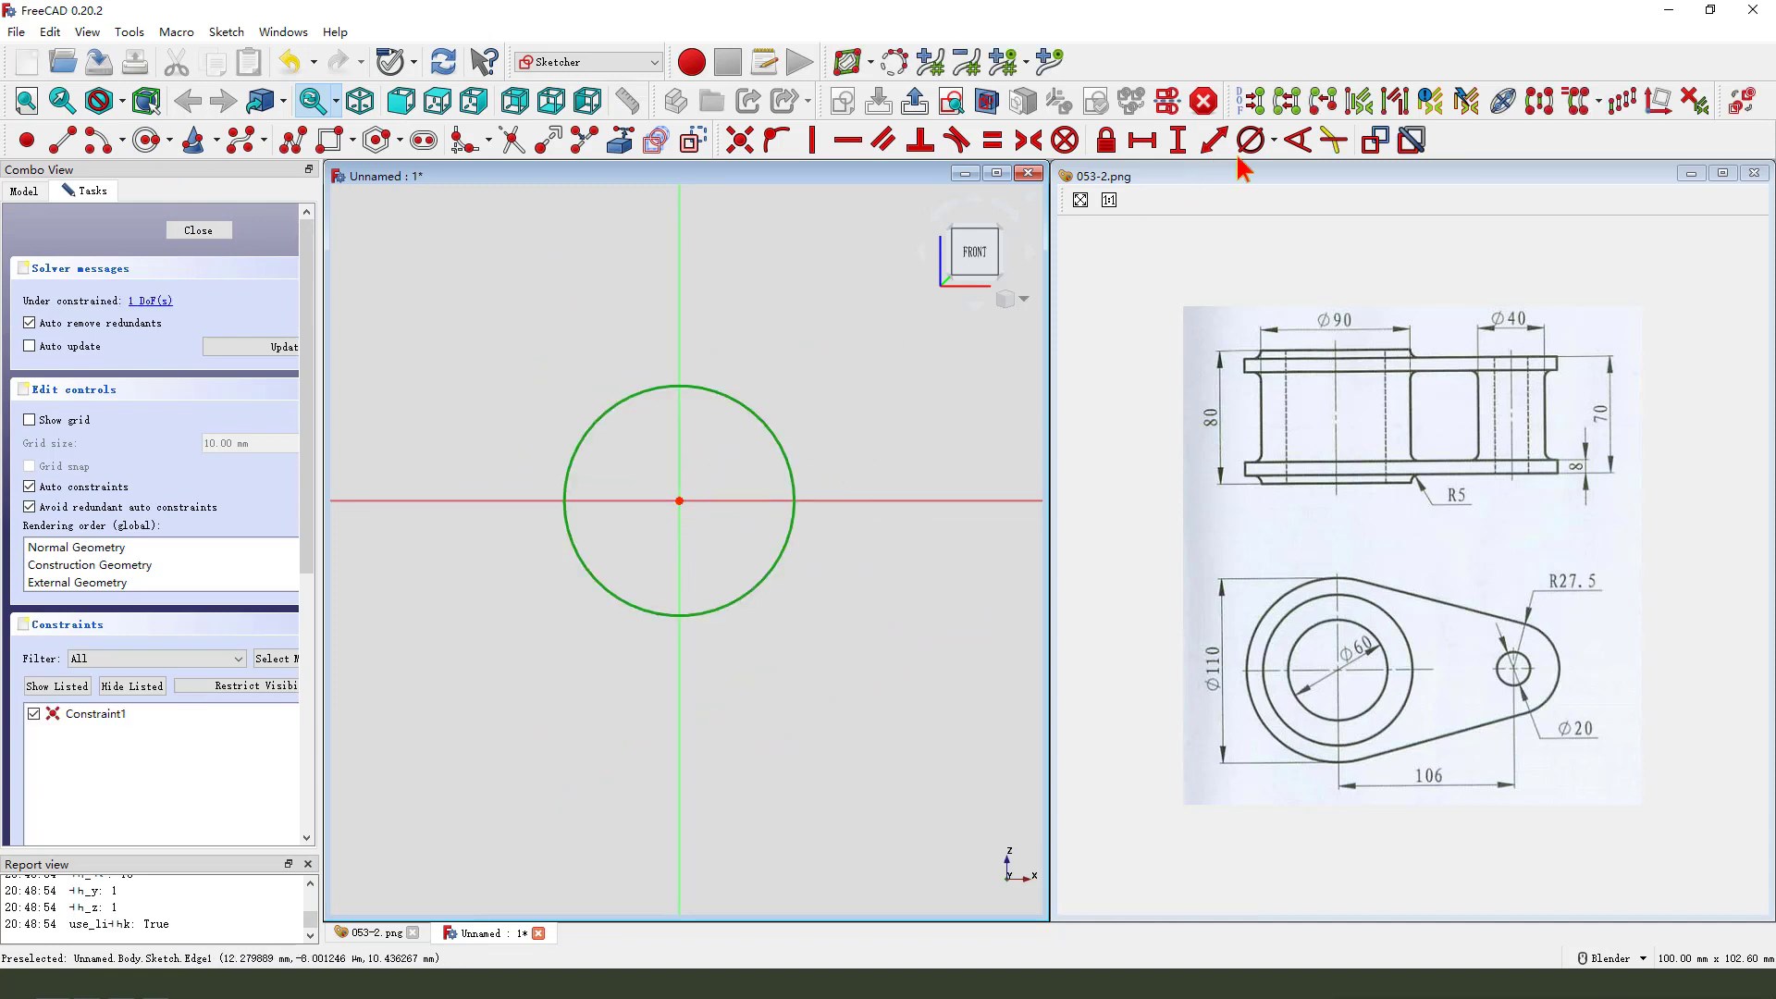
{"action": "left_click", "coordinate": [1249, 139]}
{"action": "type", "text": "9"}
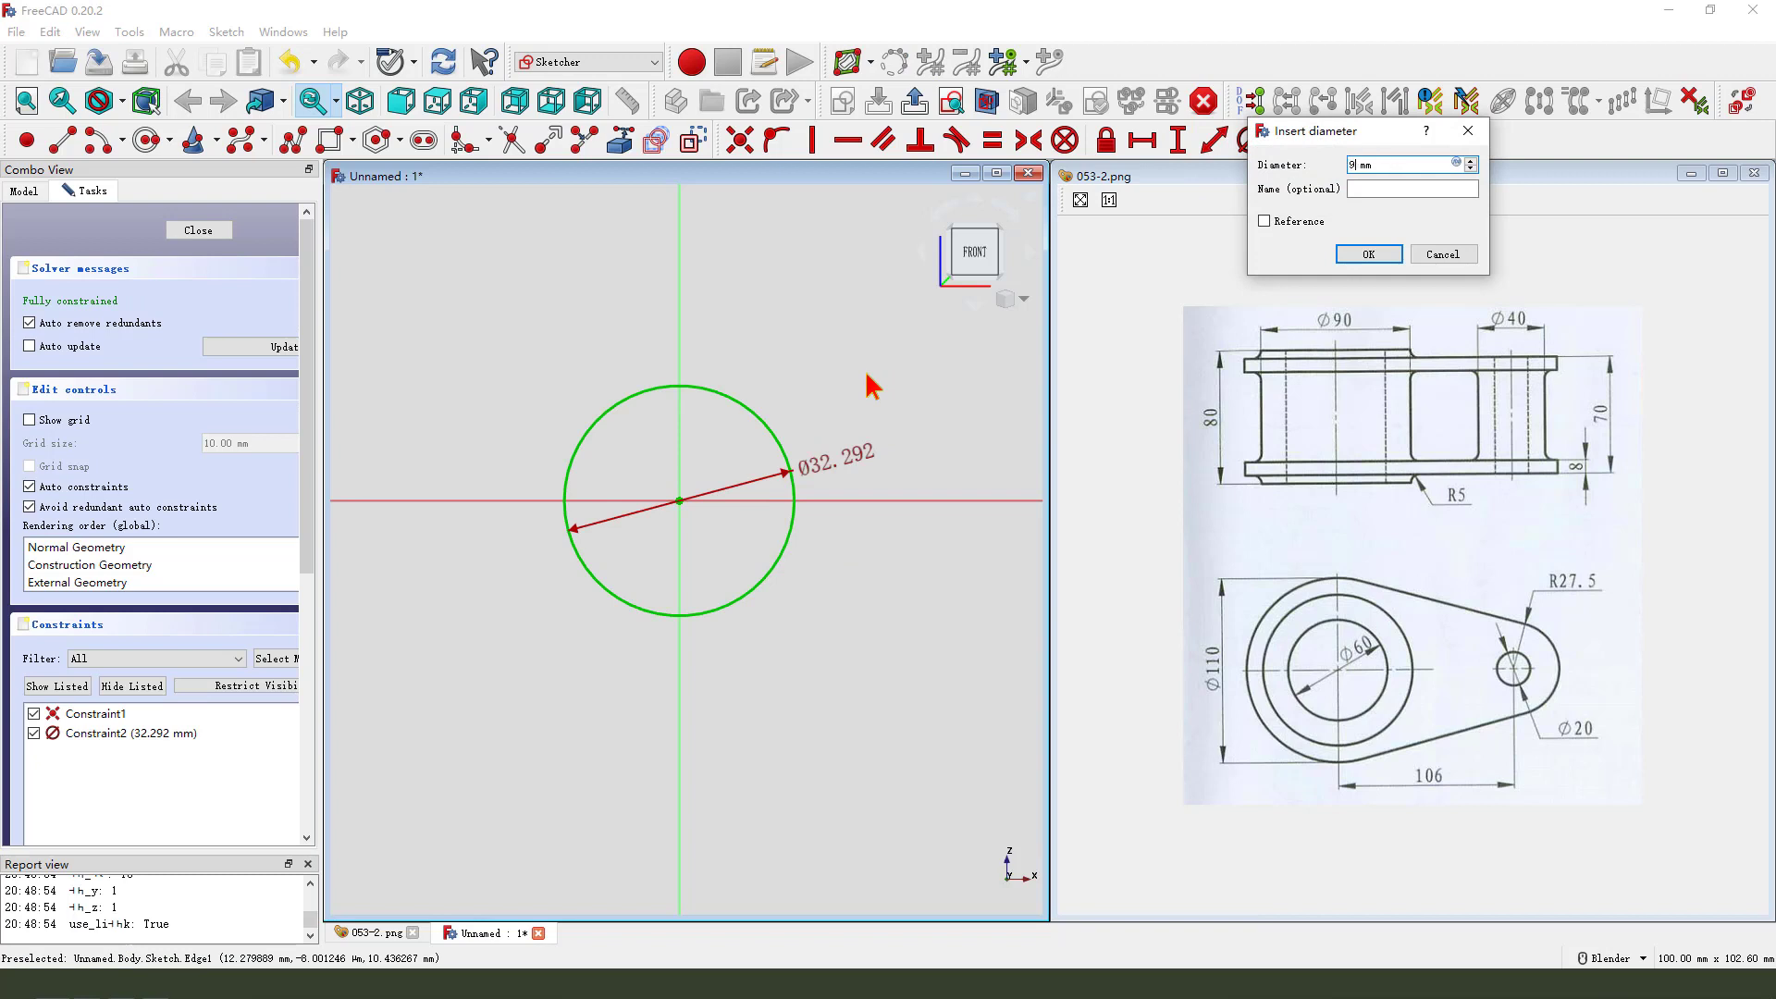
{"action": "type", "text": "0"}
{"action": "key", "text": "Return"}
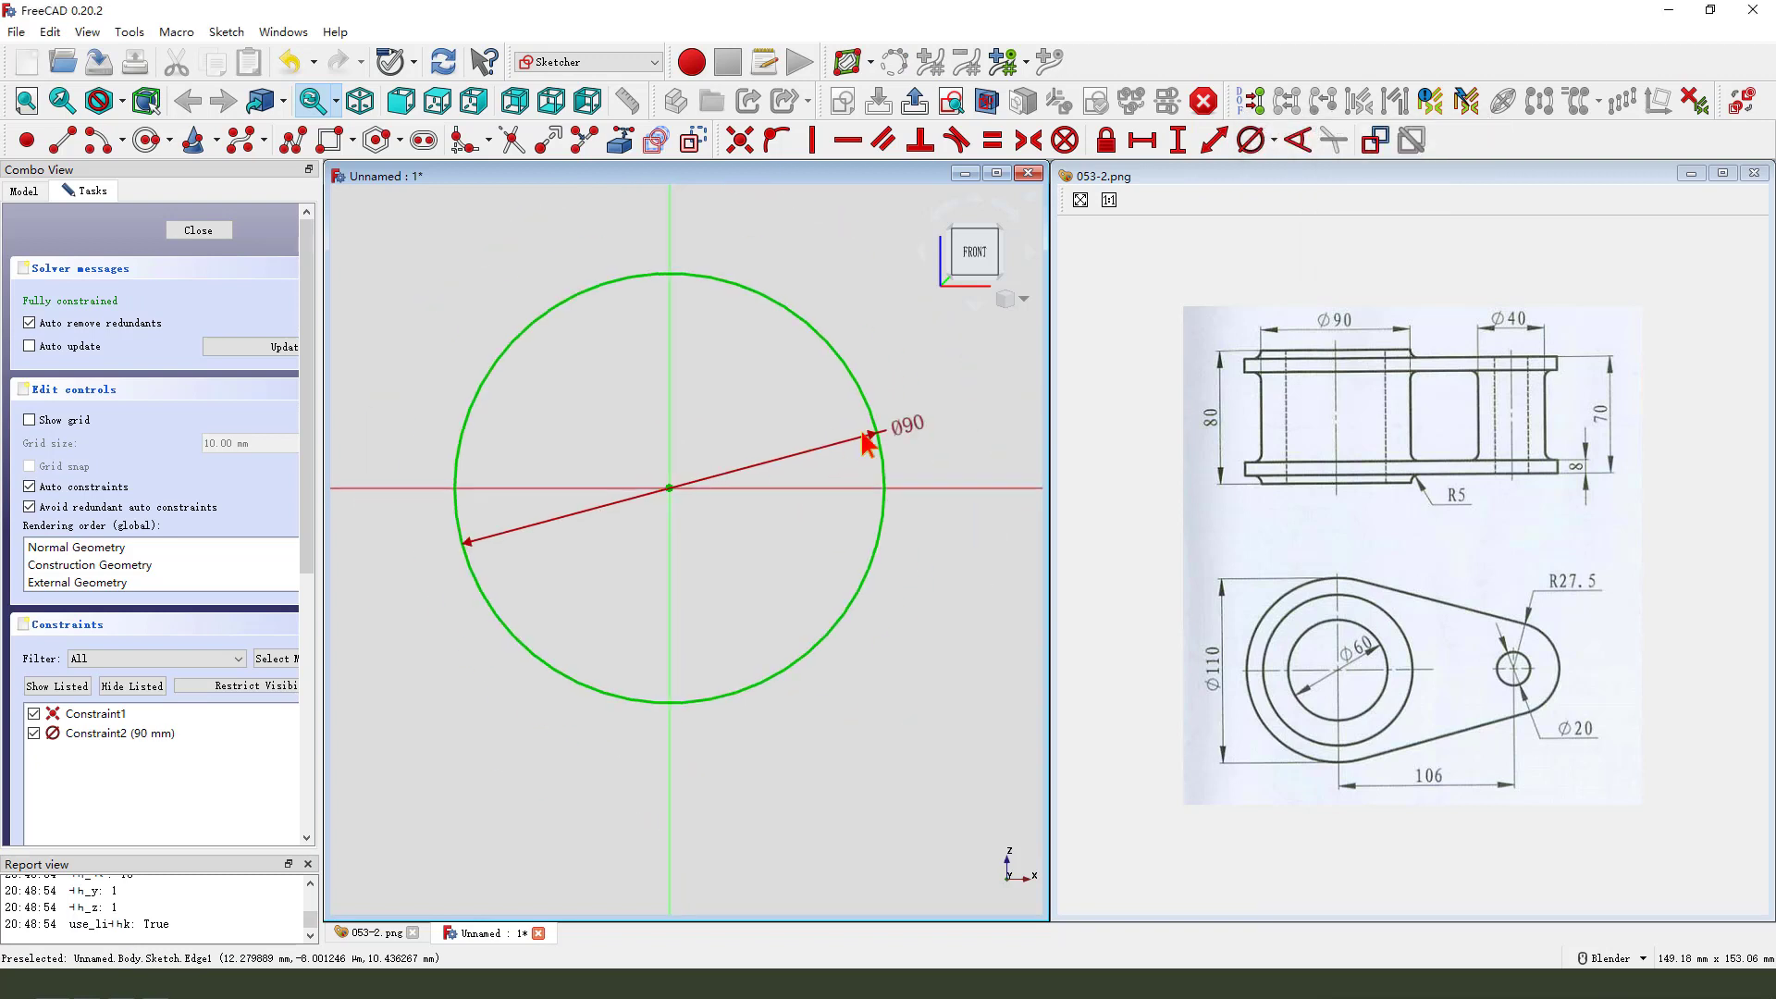
{"action": "left_click_drag", "start_coordinate": [904, 429], "coordinate": [916, 420]}
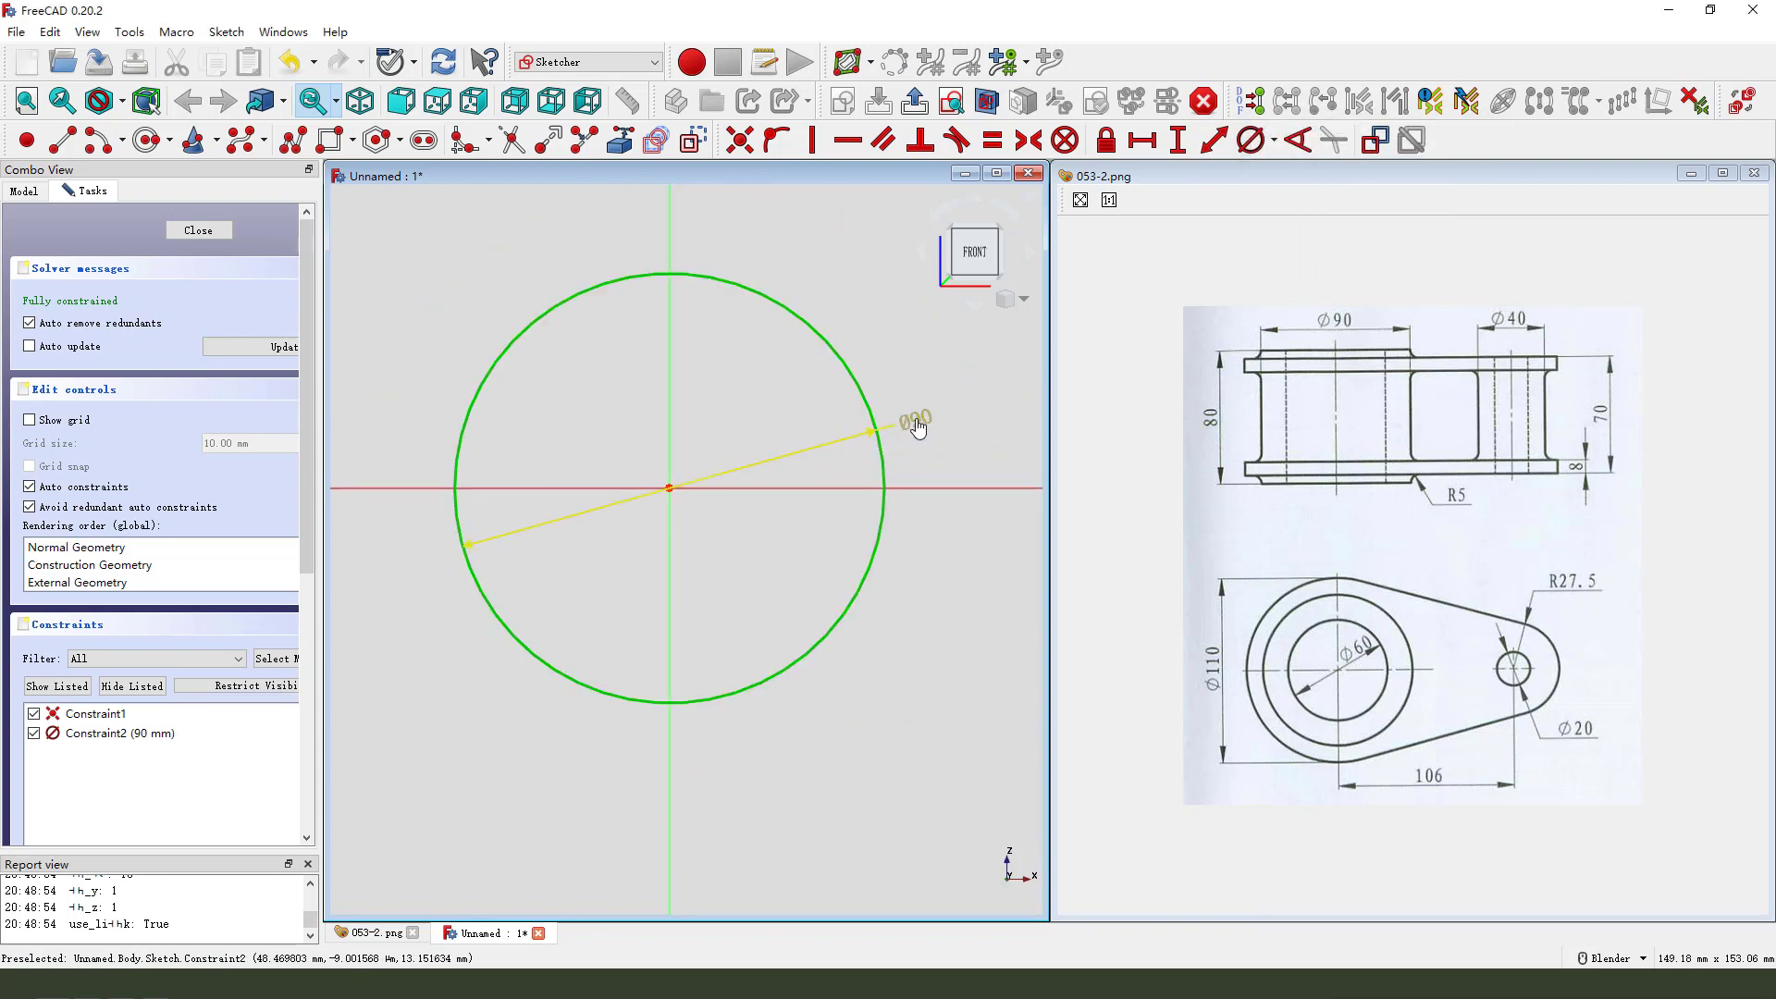
{"action": "left_click", "coordinate": [914, 107]}
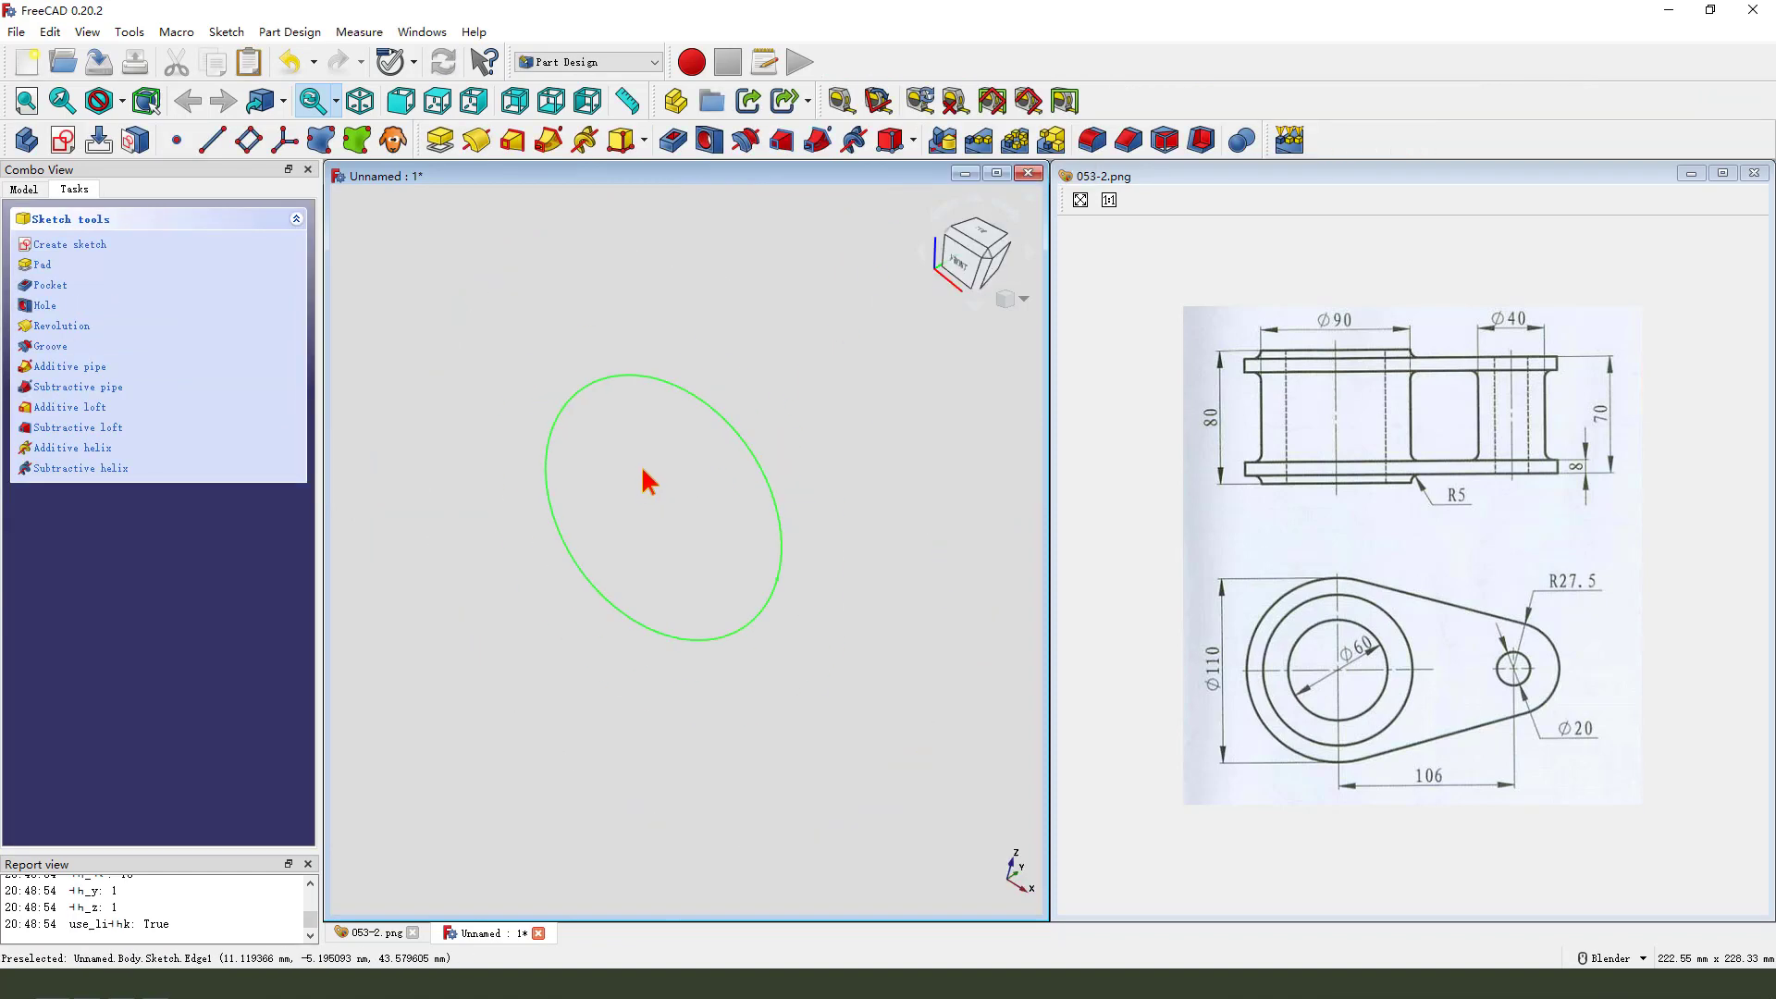
Pad the circle sketch 80 mm, symmetric to its plane
{"action": "left_click", "coordinate": [439, 140]}
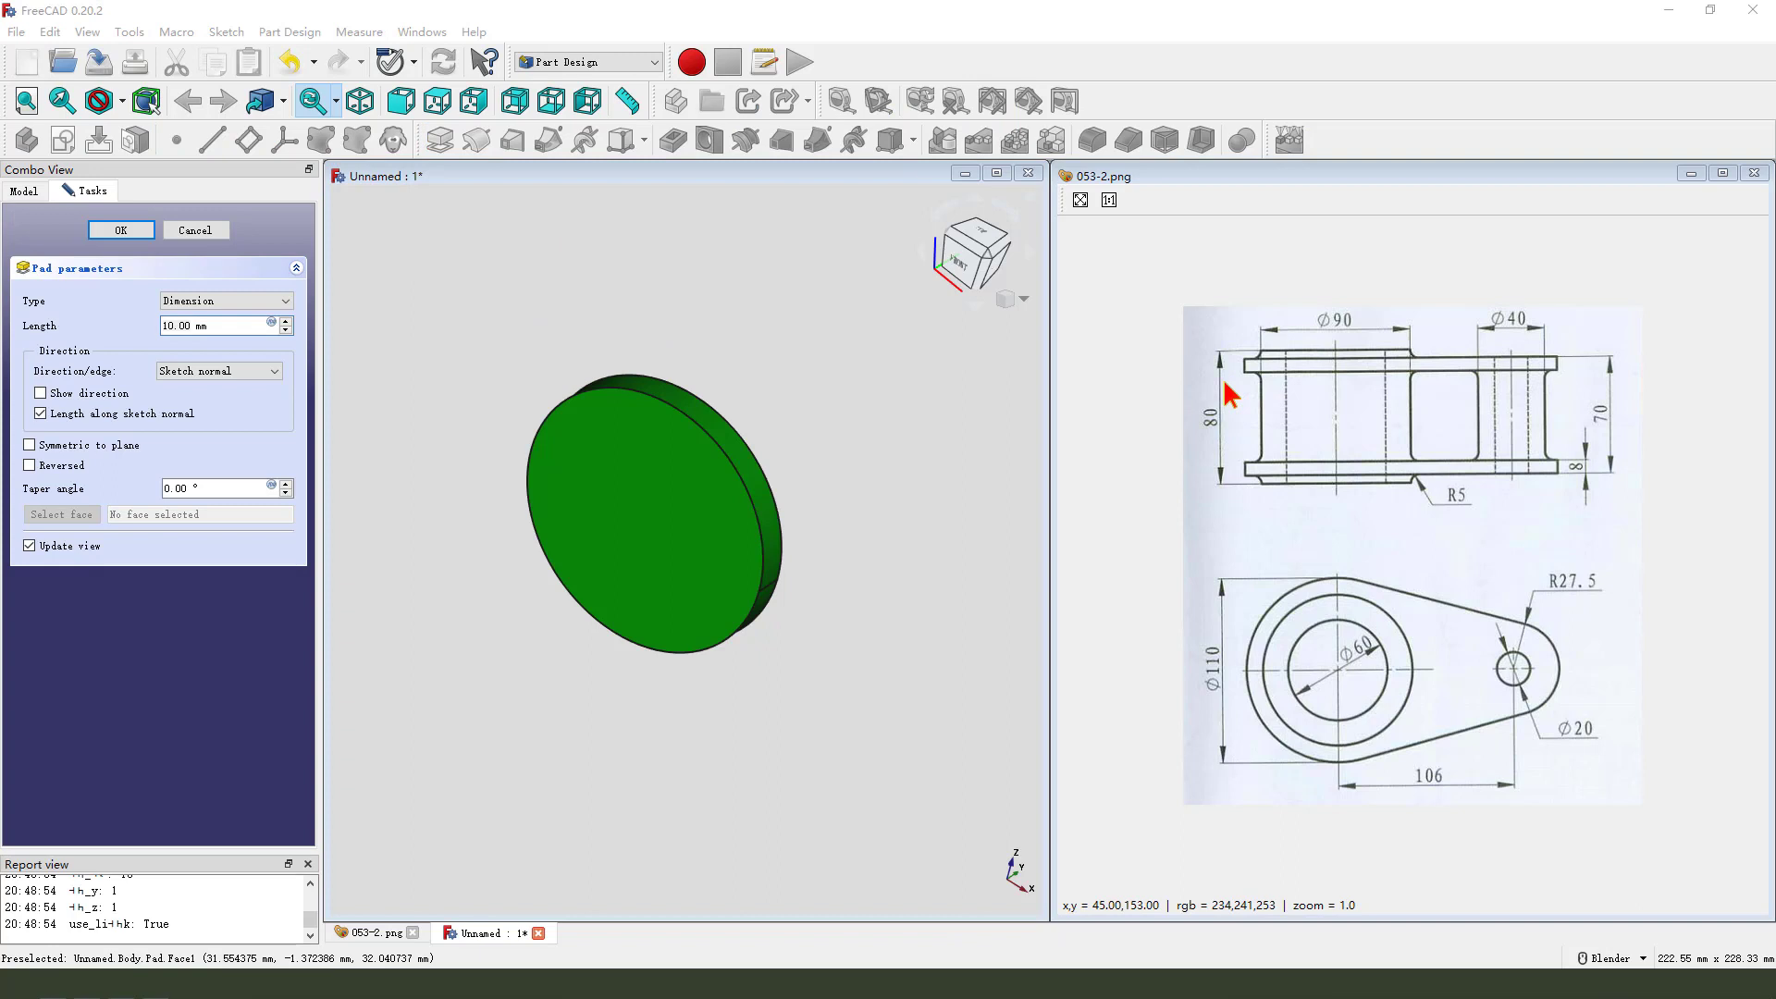
{"action": "left_click_drag", "start_coordinate": [1225, 384], "coordinate": [1227, 413]}
{"action": "left_click", "coordinate": [201, 325]}
{"action": "type", "text": "80"}
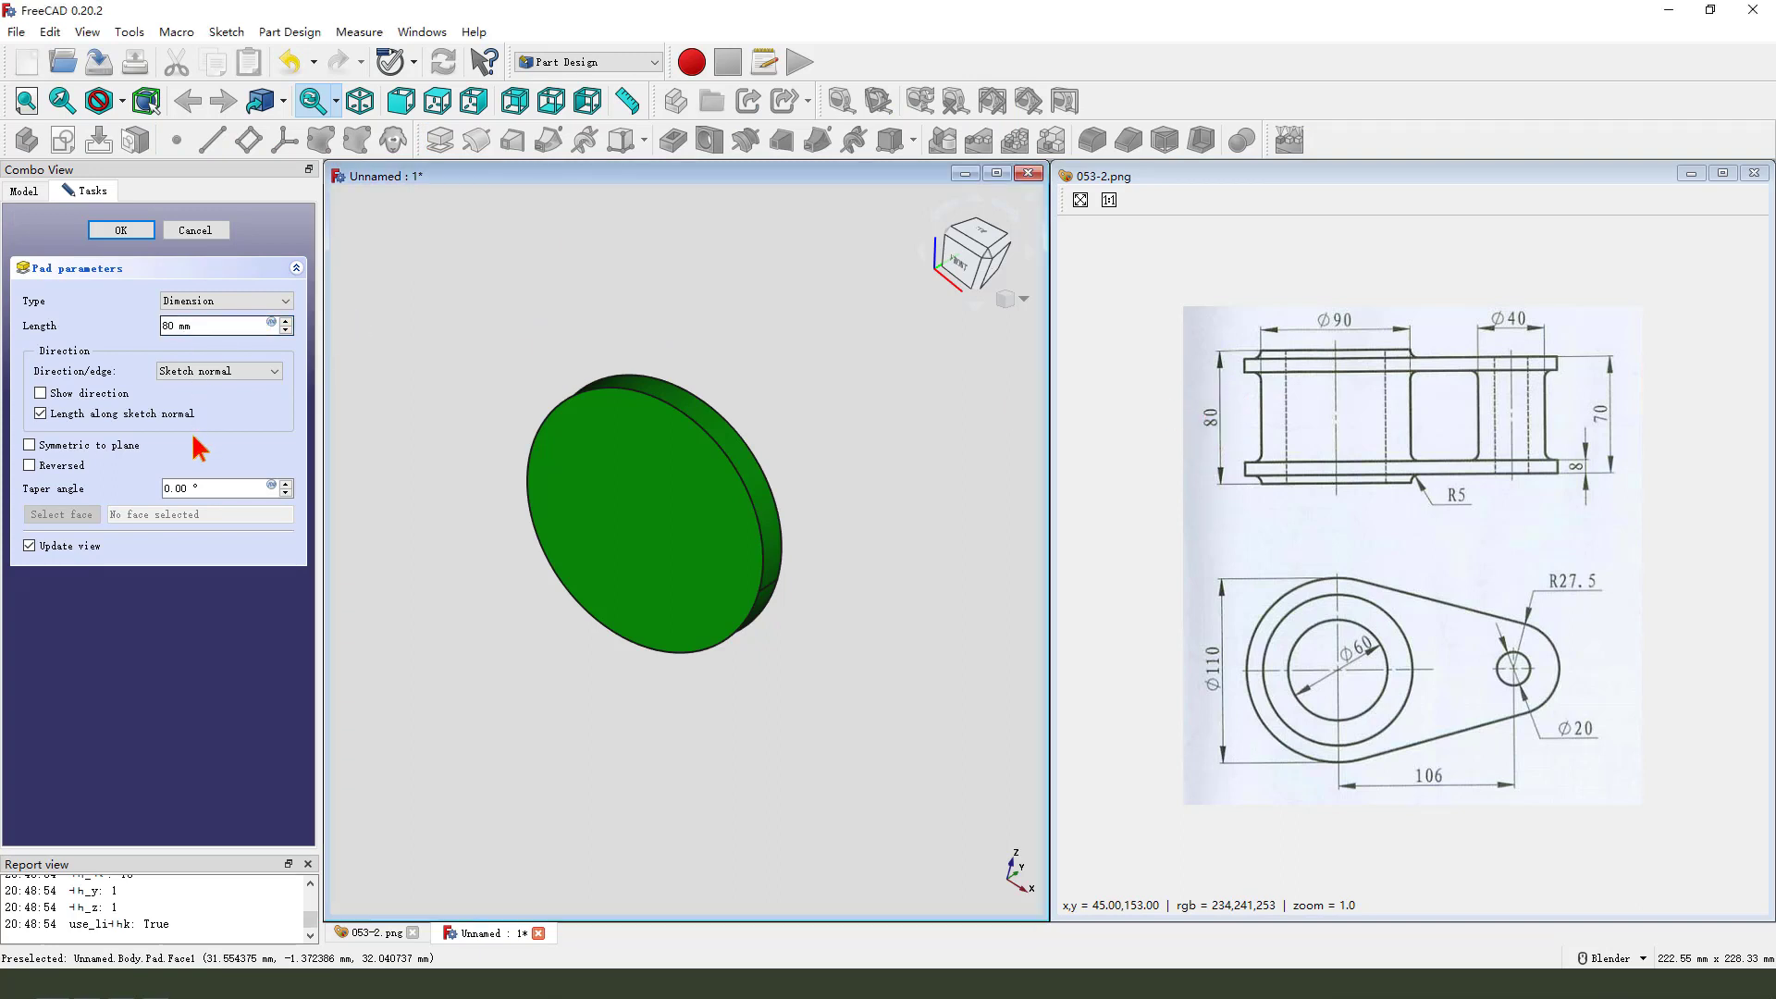
{"action": "left_click_drag", "start_coordinate": [52, 450], "coordinate": [139, 442]}
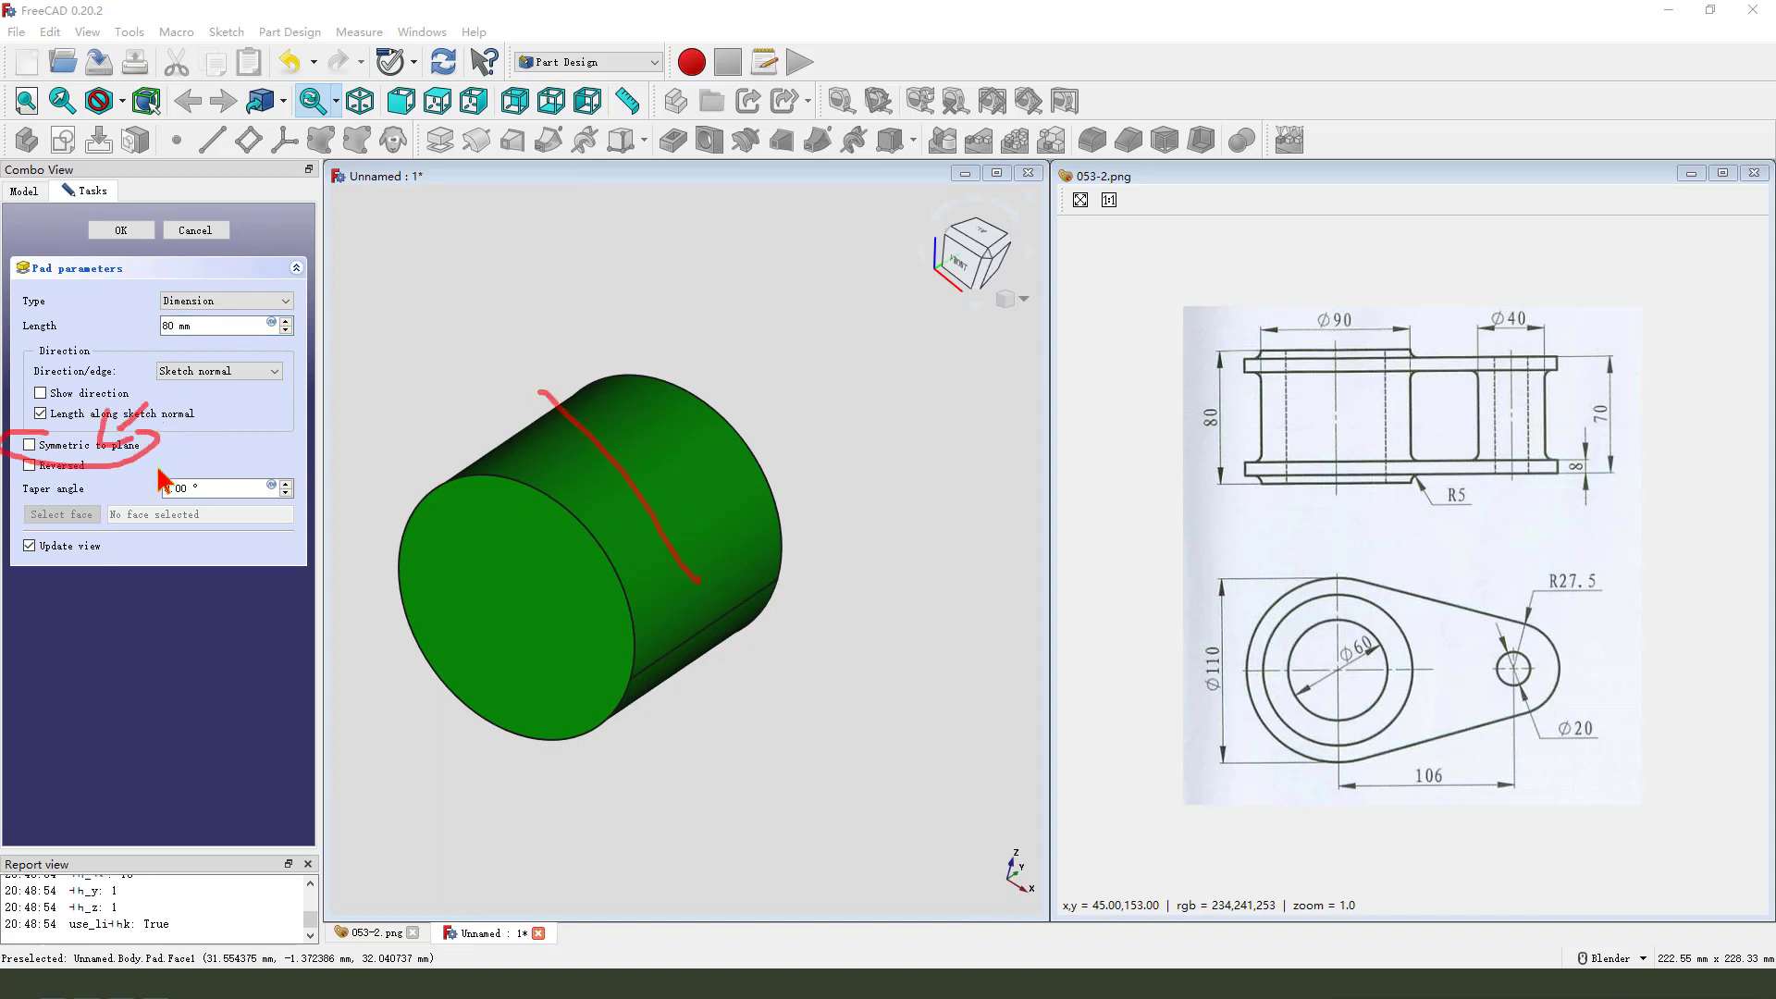
{"action": "key", "text": "Escape"}
{"action": "left_click", "coordinate": [32, 445]}
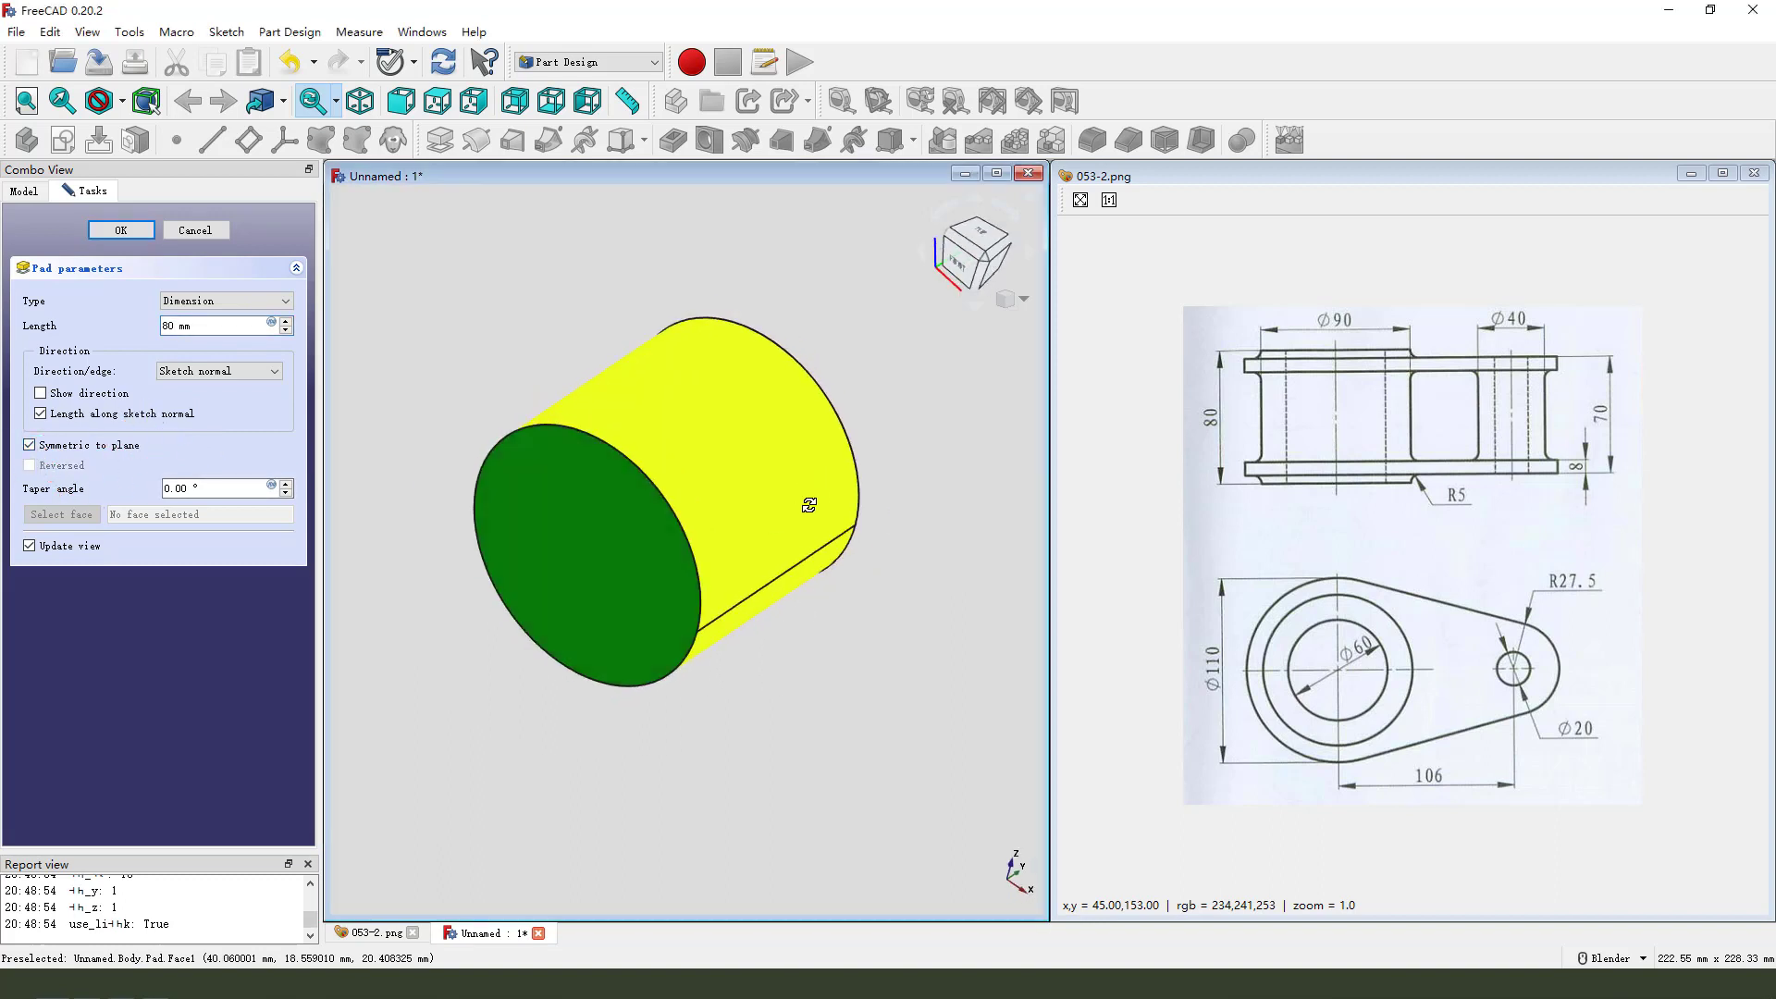
{"action": "left_click", "coordinate": [120, 230]}
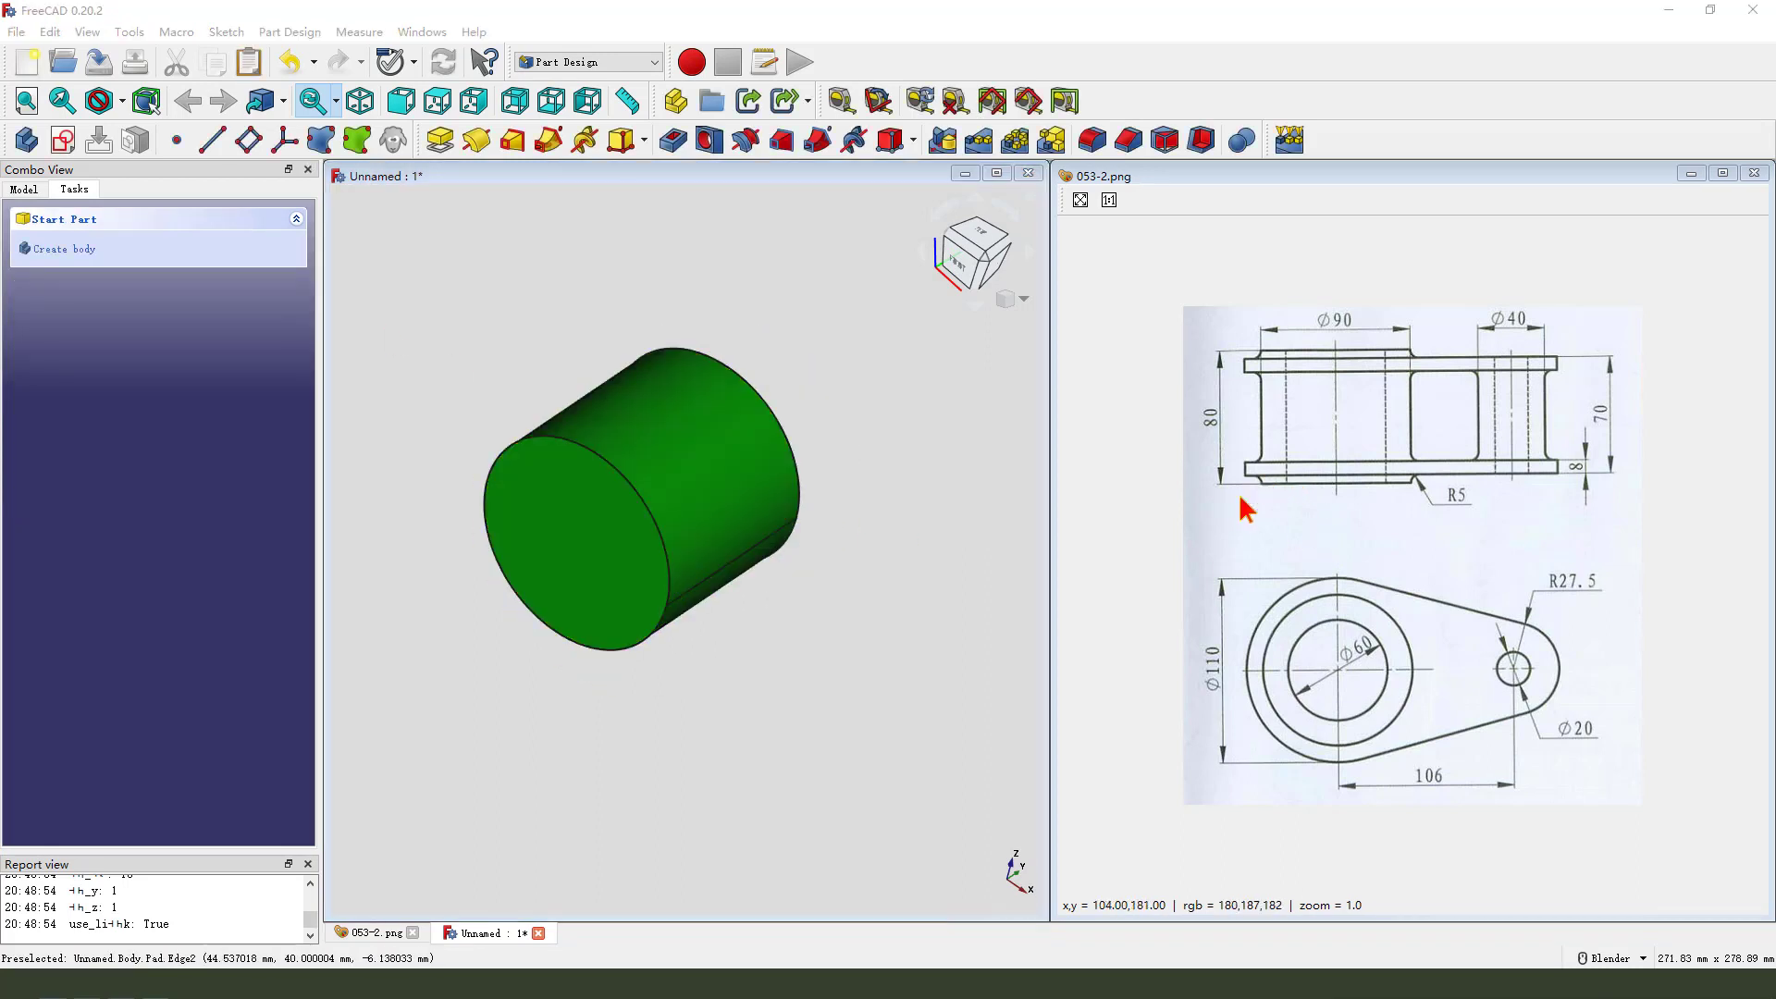
Start a second sketch in the body, attached to XZ_Plane
{"action": "mouse_move", "coordinate": [1279, 627]}
{"action": "left_mouse_down"}
{"action": "mouse_move", "coordinate": [1197, 565]}
{"action": "mouse_move", "coordinate": [1211, 600]}
{"action": "left_mouse_up"}
{"action": "left_click_drag", "start_coordinate": [1147, 600], "coordinate": [1211, 600]}
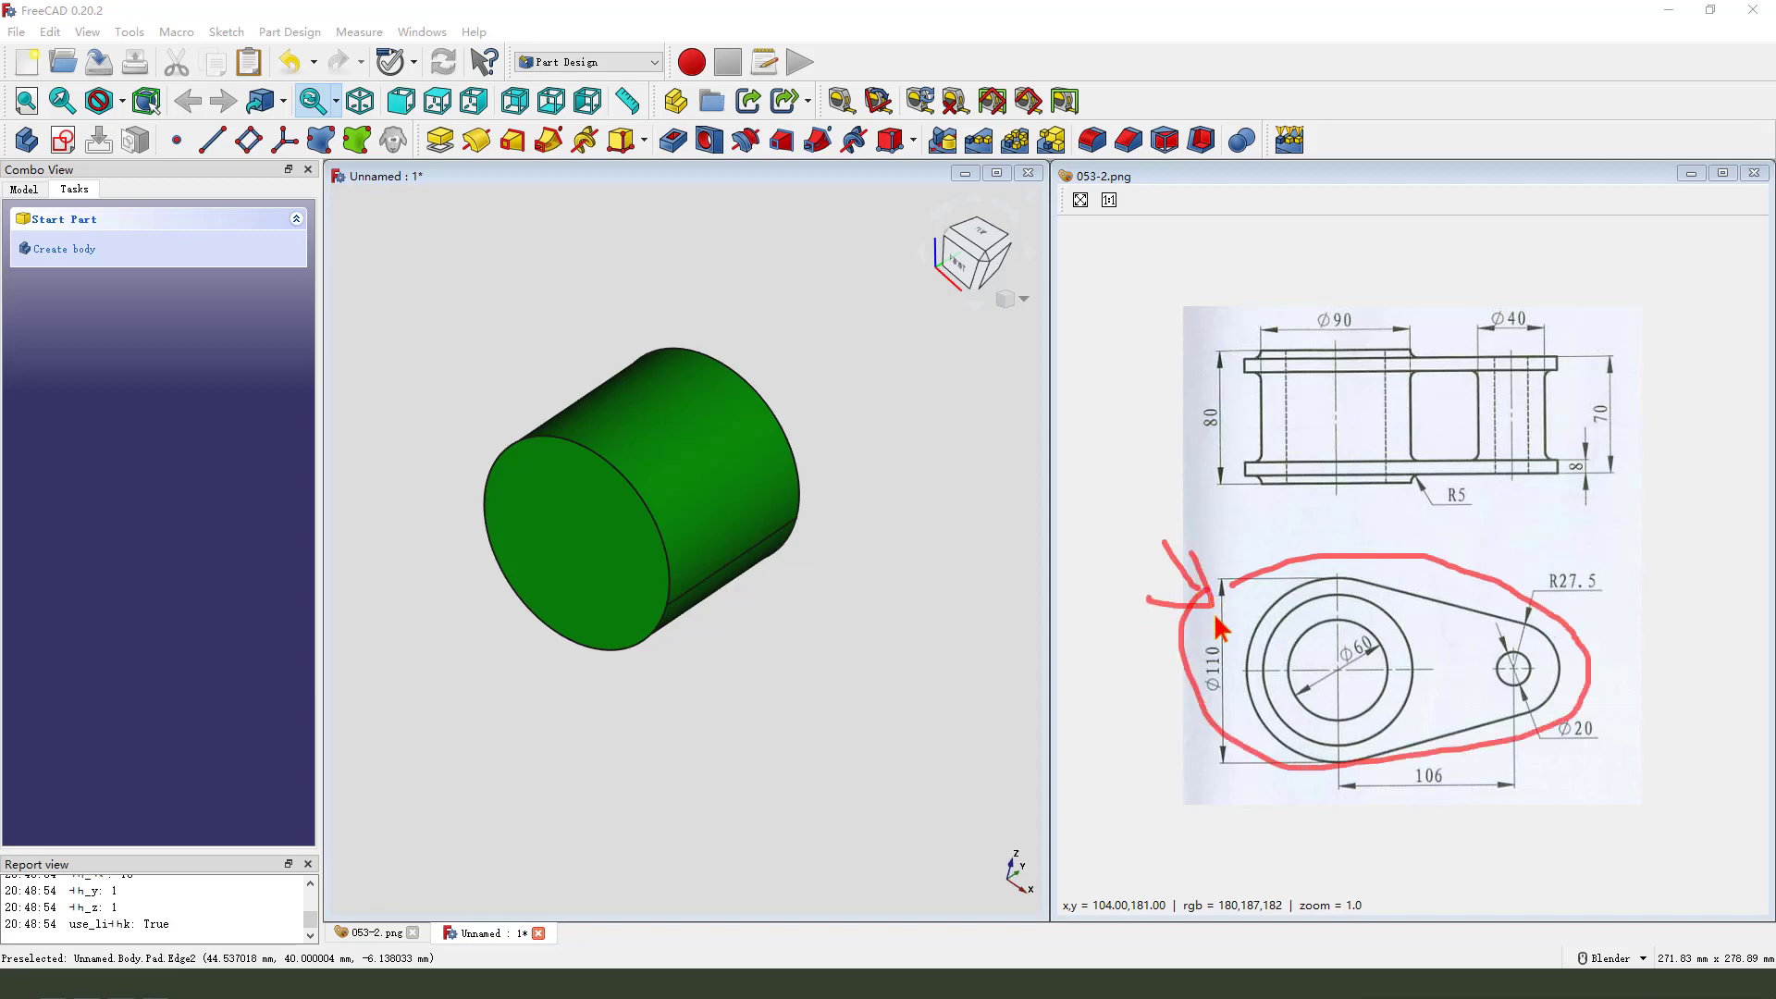
{"action": "left_click", "coordinate": [64, 144]}
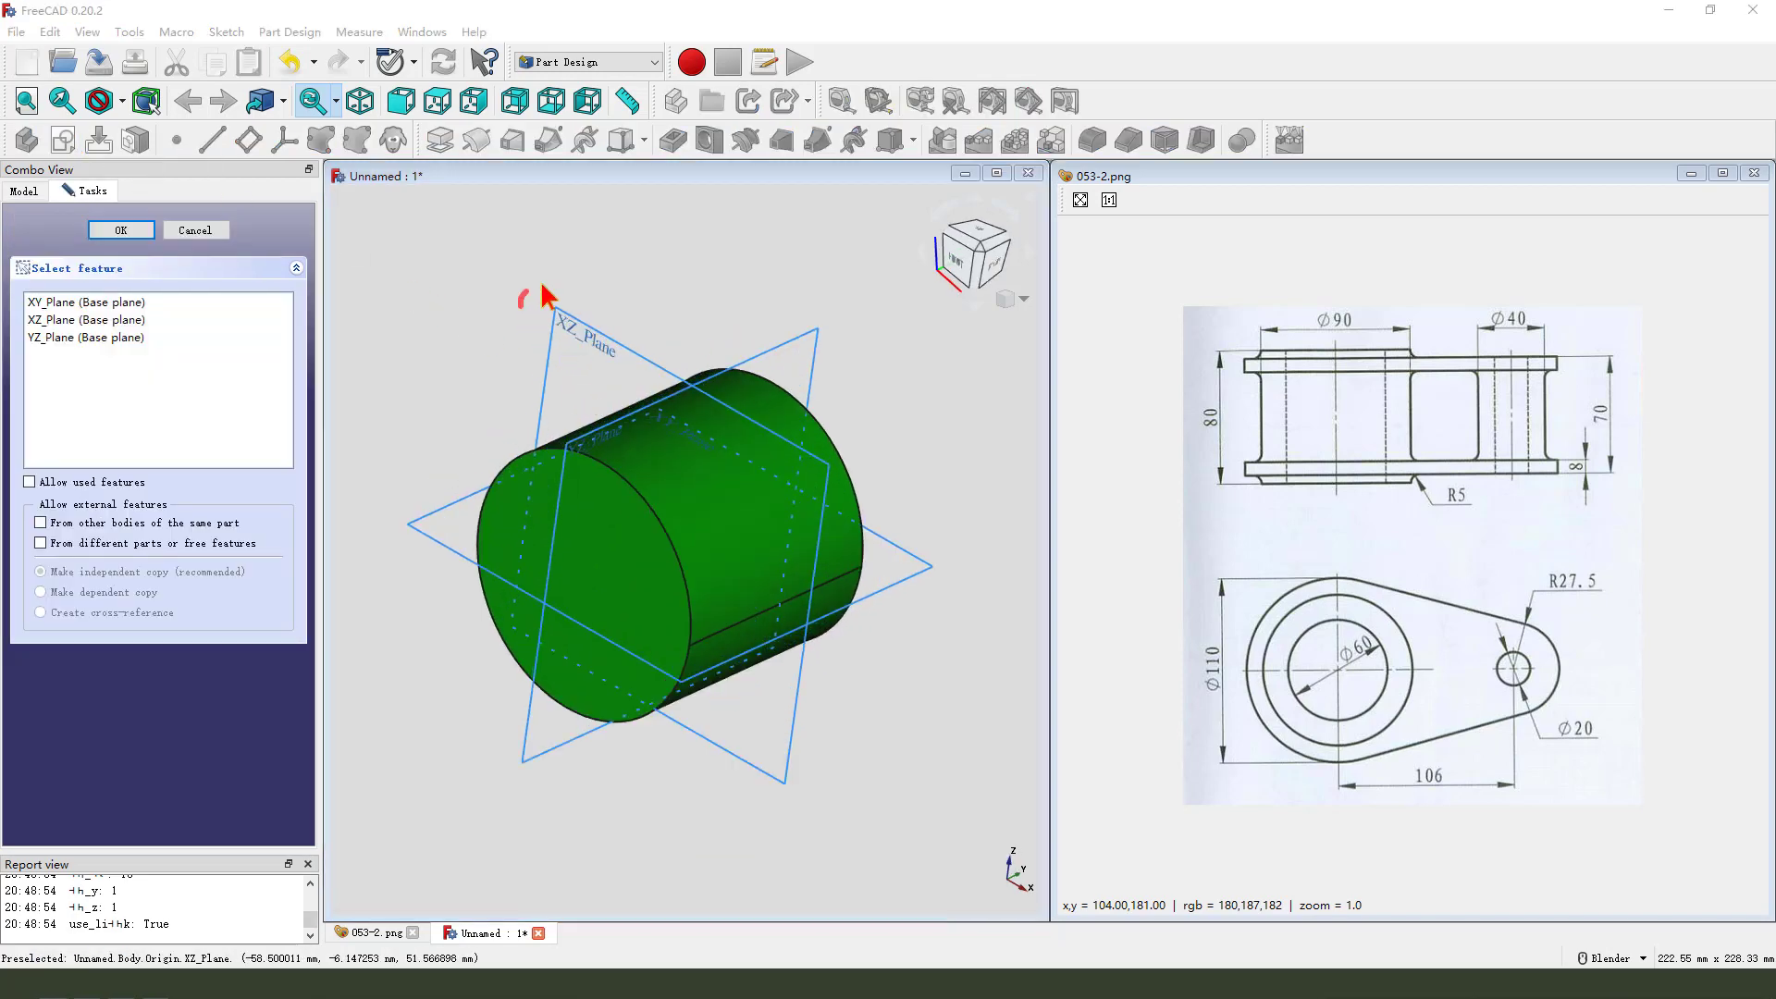
{"action": "left_click_drag", "start_coordinate": [541, 289], "coordinate": [533, 297]}
{"action": "left_click_drag", "start_coordinate": [661, 263], "coordinate": [667, 319]}
{"action": "left_click_drag", "start_coordinate": [730, 274], "coordinate": [747, 310]}
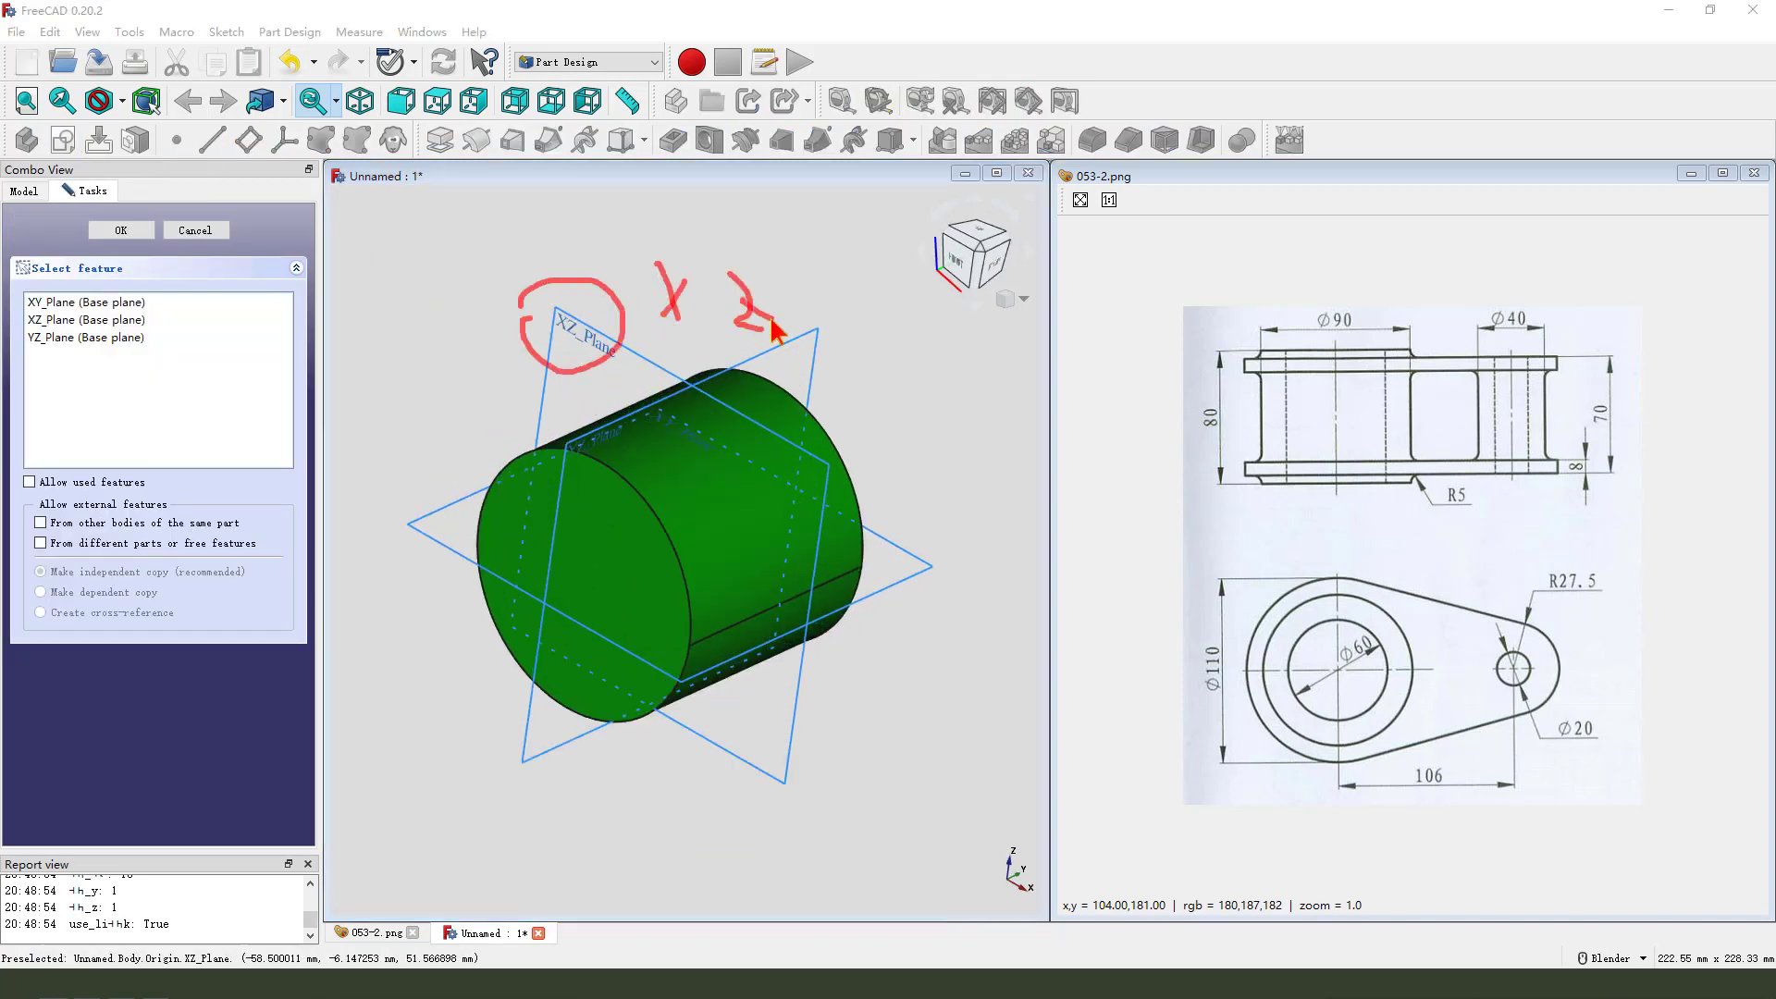
{"action": "left_click", "coordinate": [605, 350]}
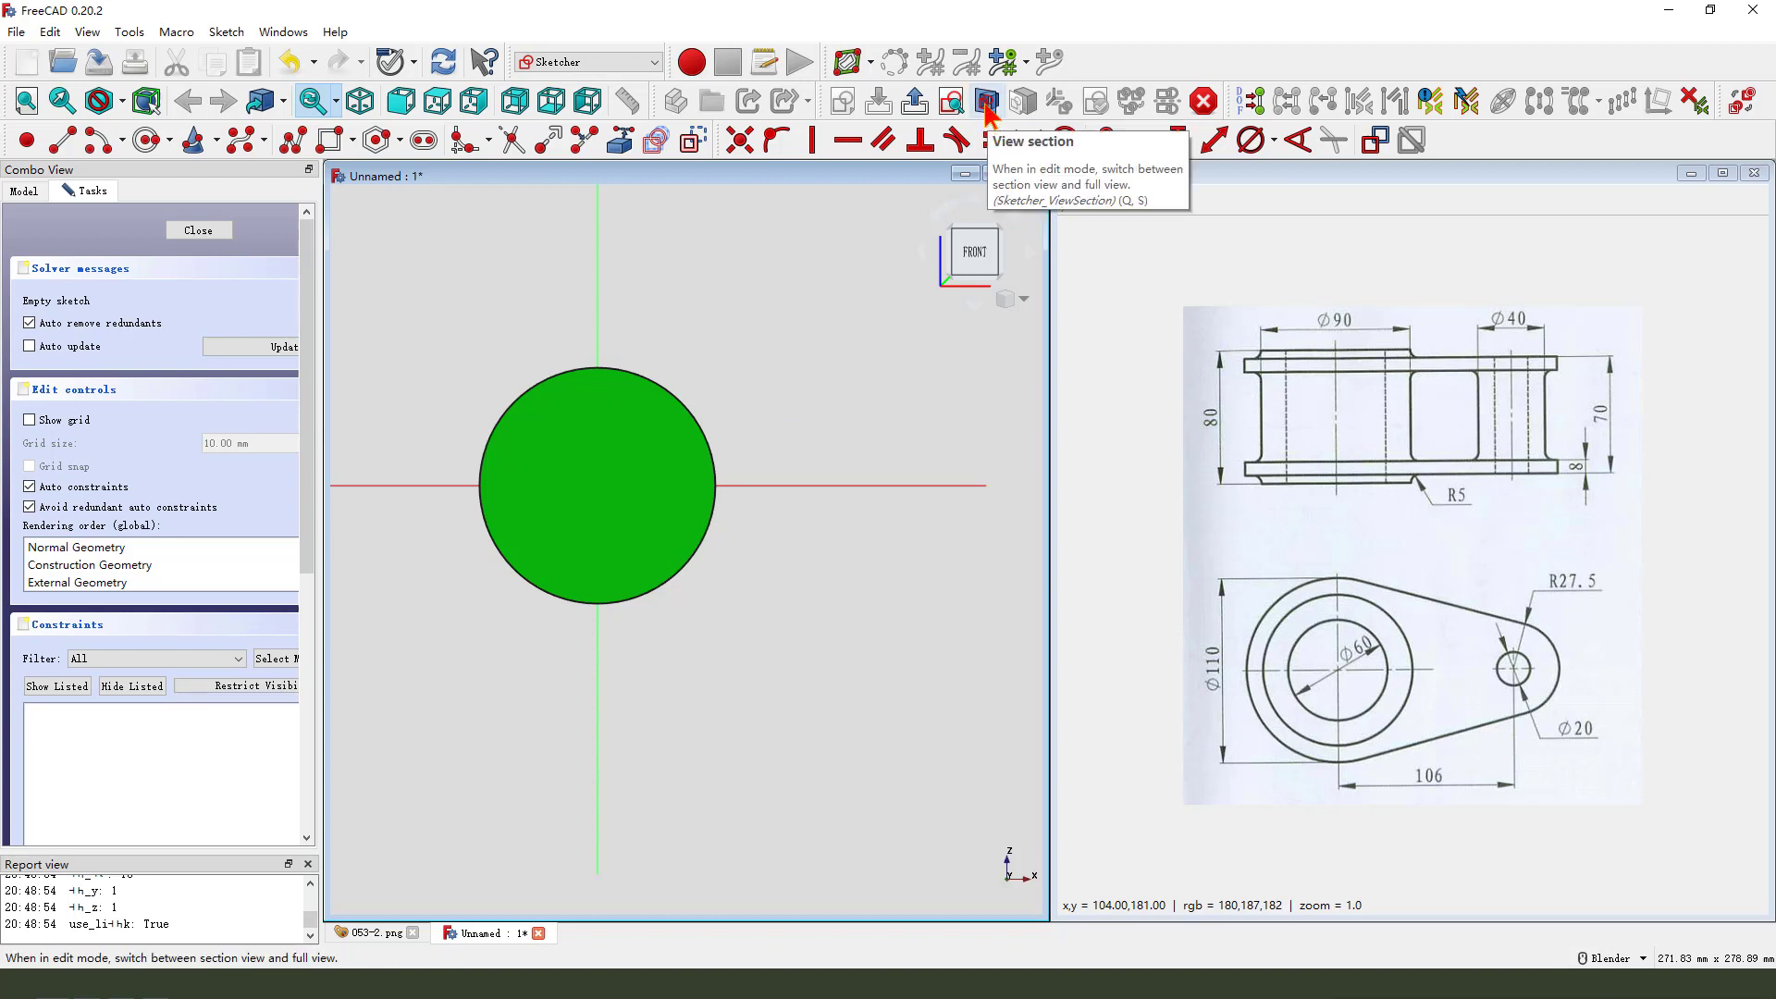
Turn on section view and draw a slot from the circle centre to the right
{"action": "left_click", "coordinate": [987, 104]}
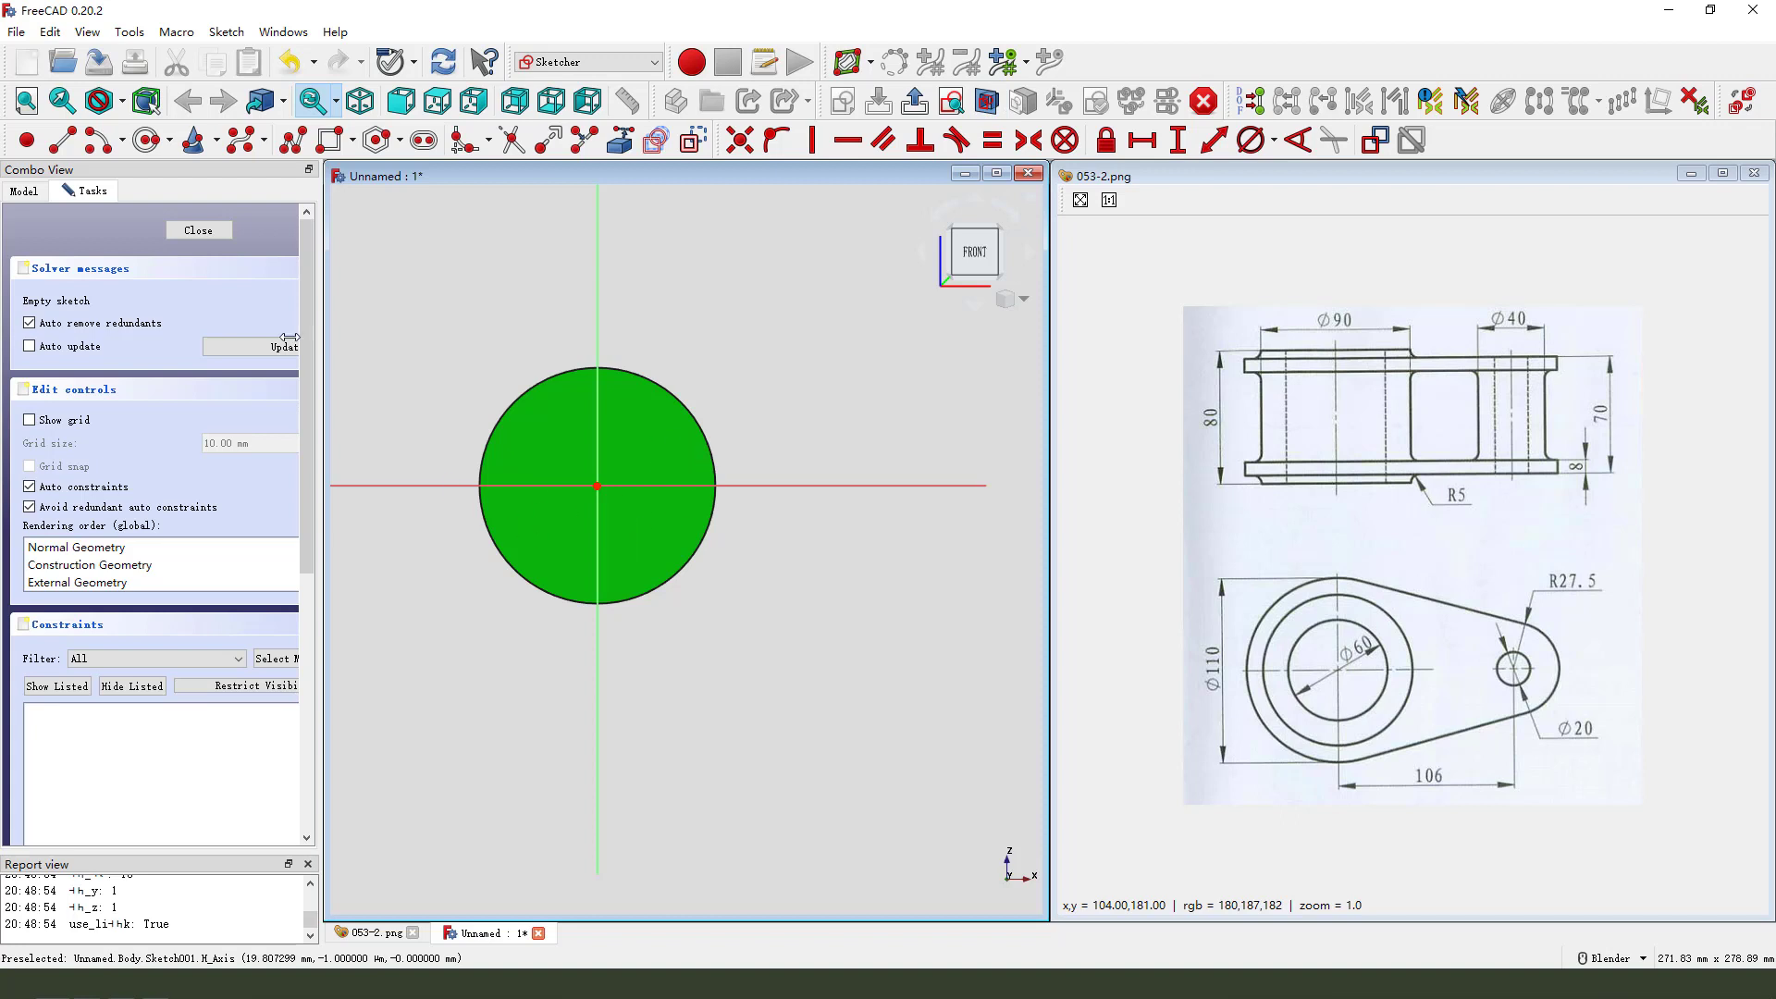
{"action": "left_click", "coordinate": [148, 141]}
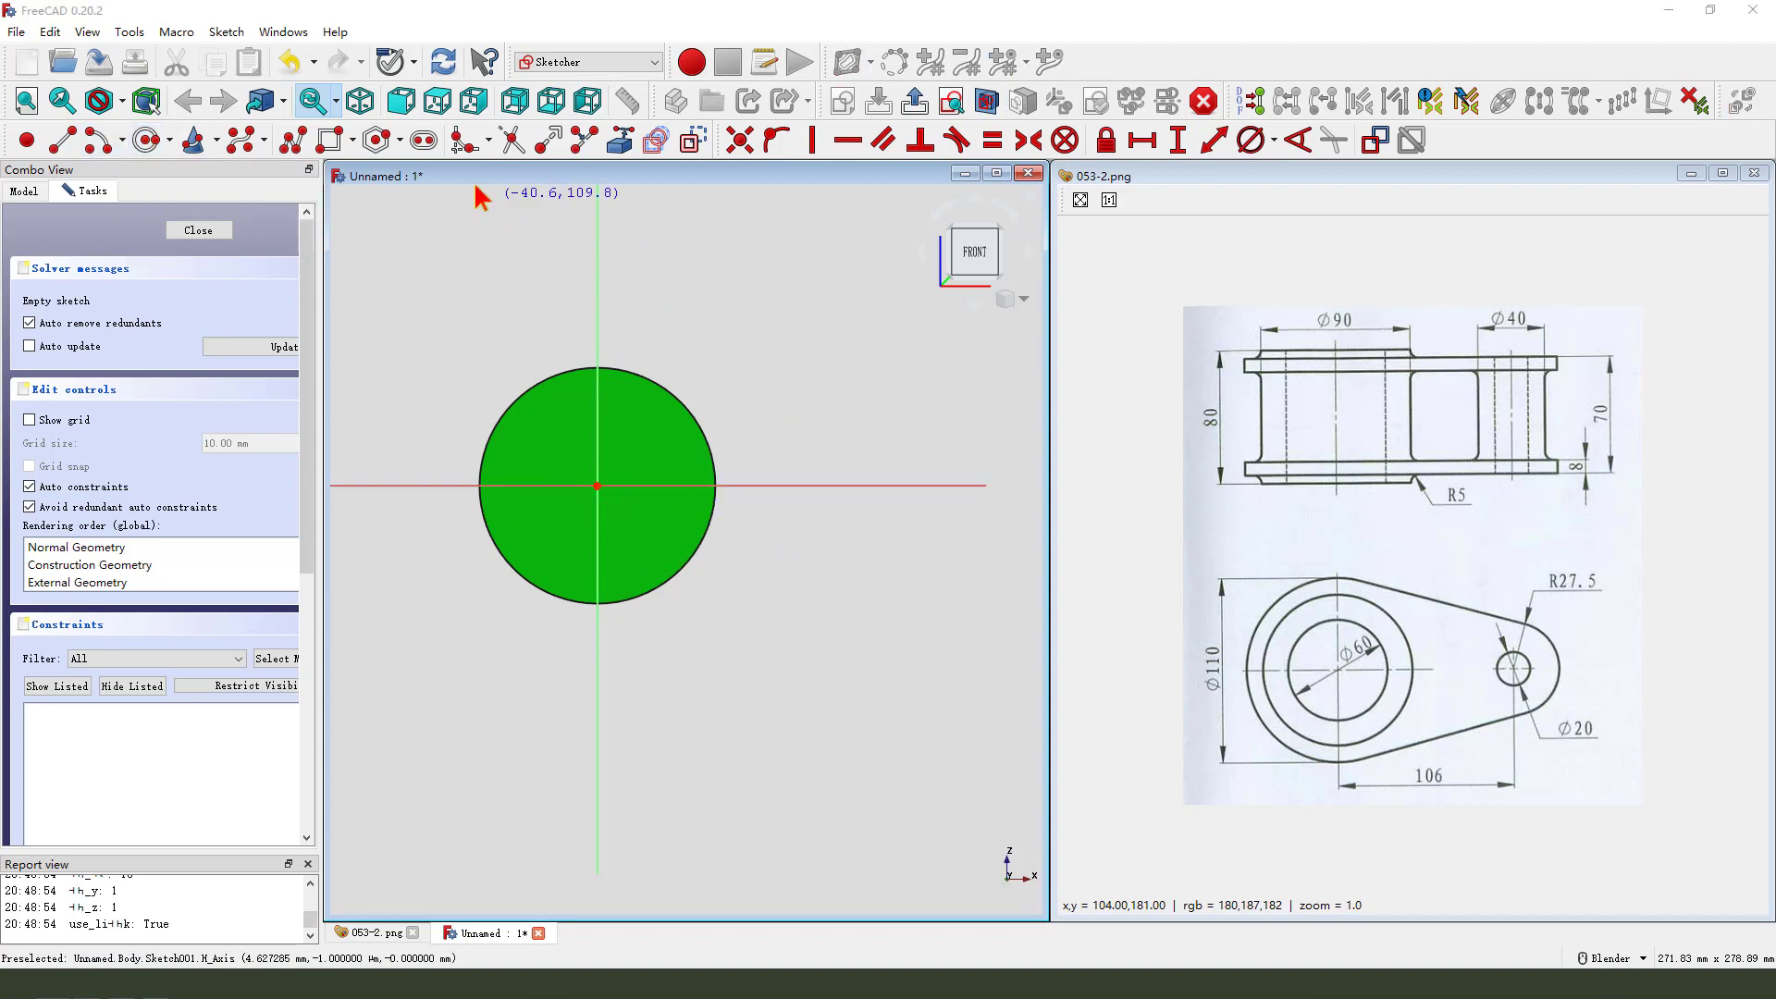
{"action": "mouse_move", "coordinate": [431, 176]}
{"action": "left_mouse_down"}
{"action": "mouse_move", "coordinate": [421, 153]}
{"action": "mouse_move", "coordinate": [438, 196]}
{"action": "left_mouse_up"}
{"action": "left_click_drag", "start_coordinate": [414, 130], "coordinate": [389, 163]}
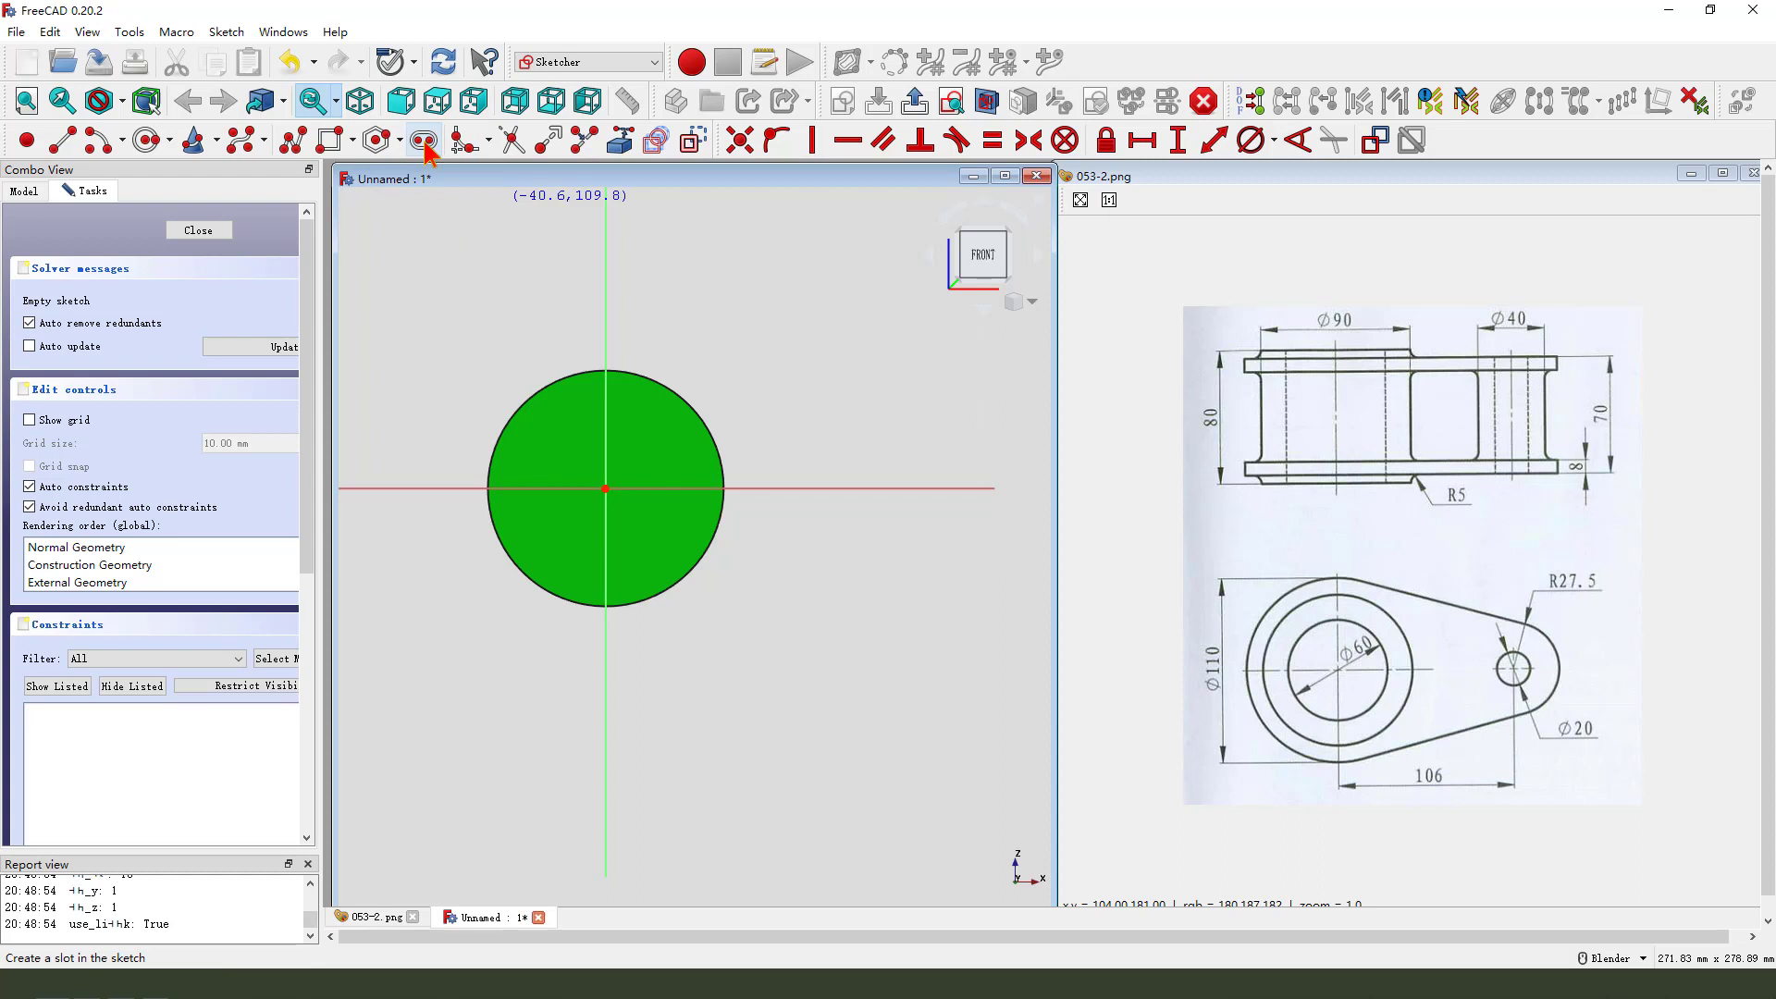
{"action": "left_click", "coordinate": [423, 140]}
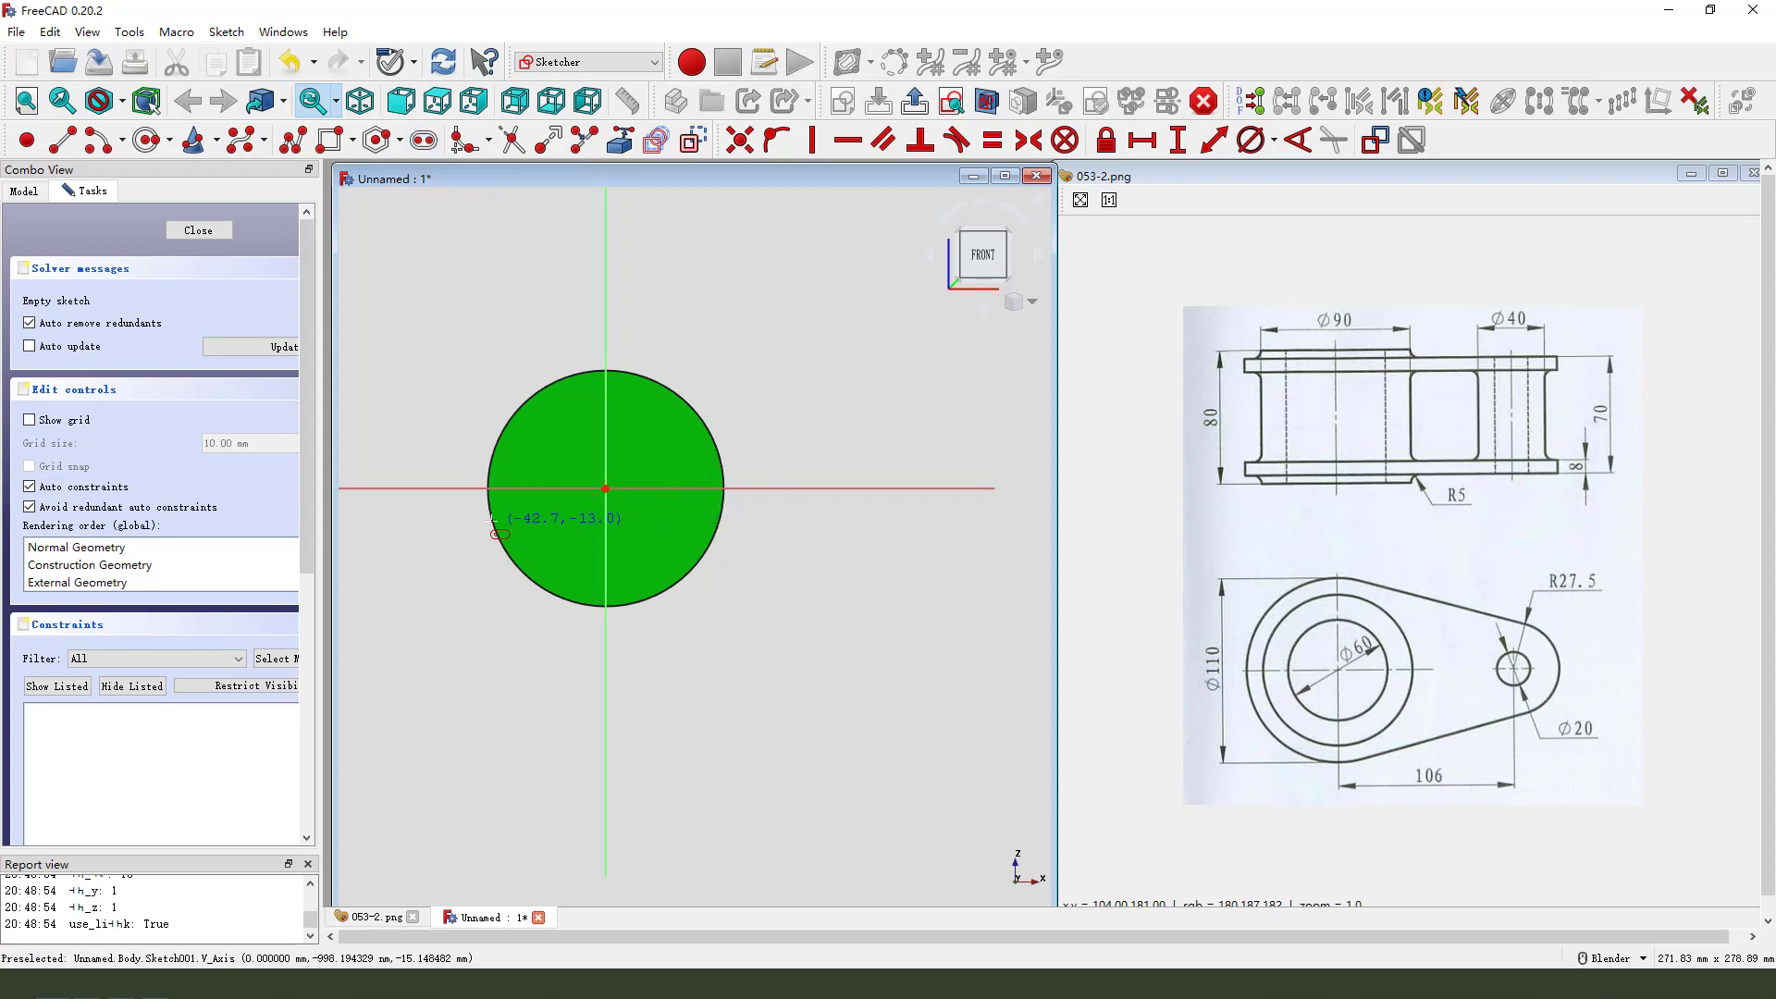
{"action": "left_click", "coordinate": [606, 489]}
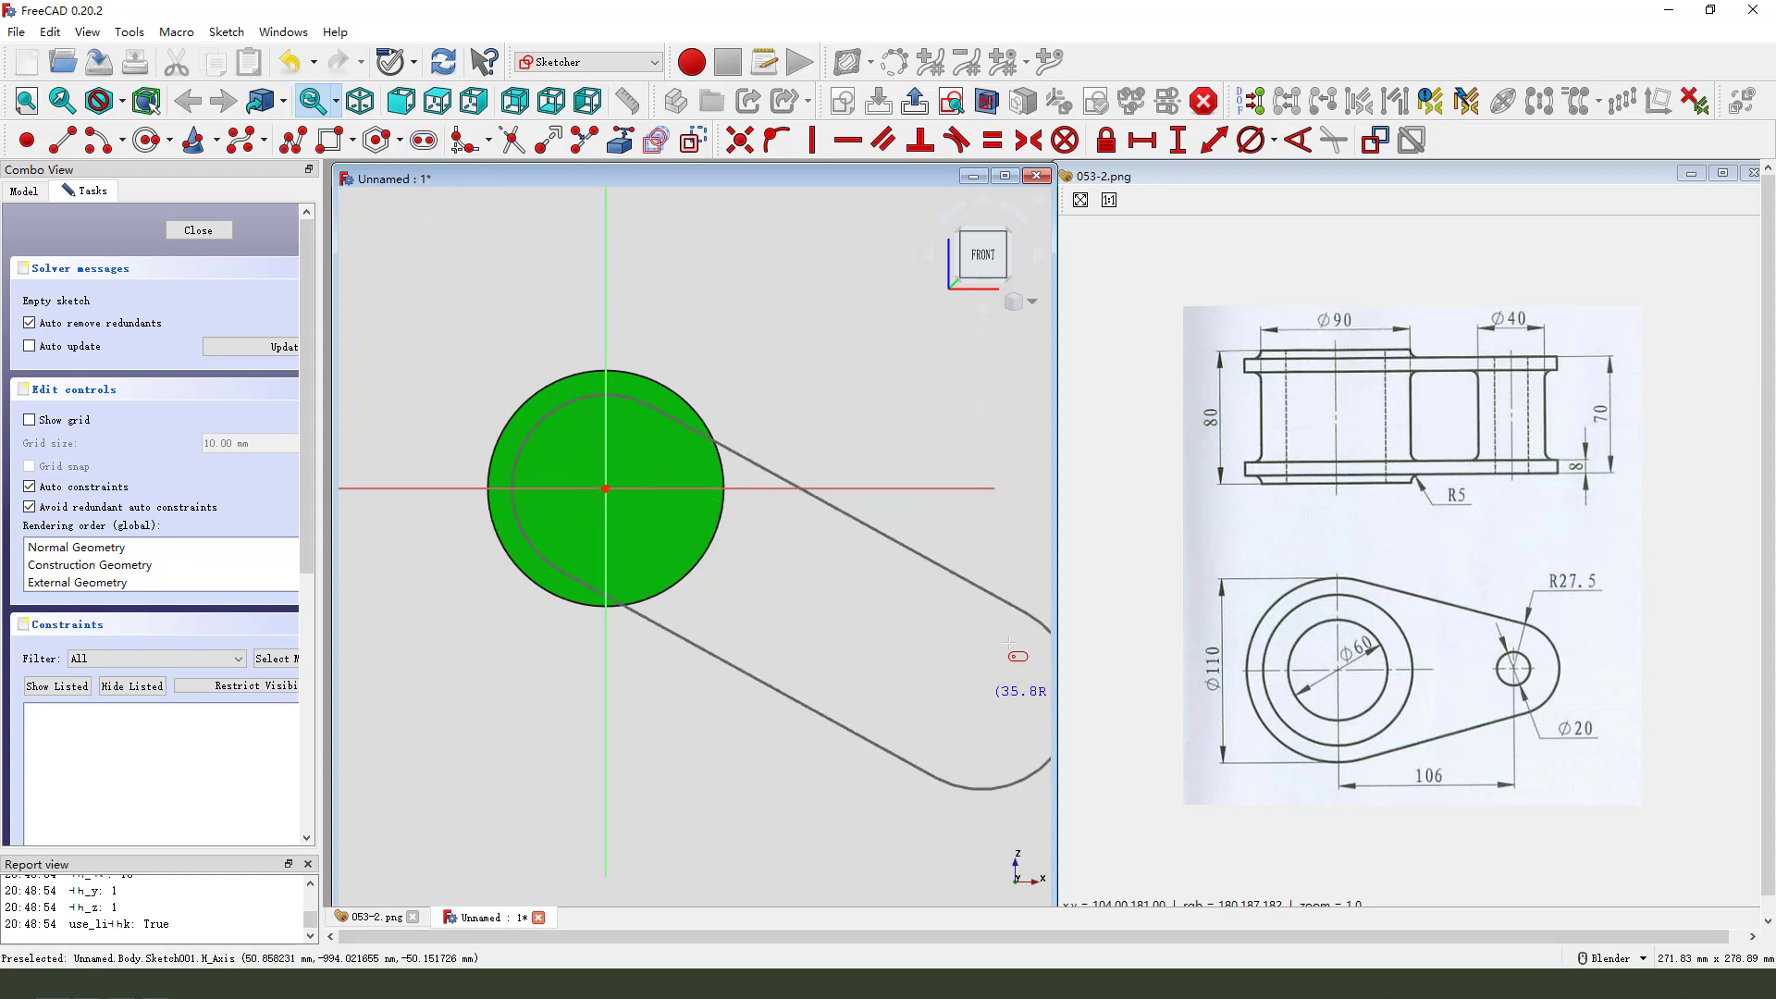
{"action": "left_click", "coordinate": [926, 488]}
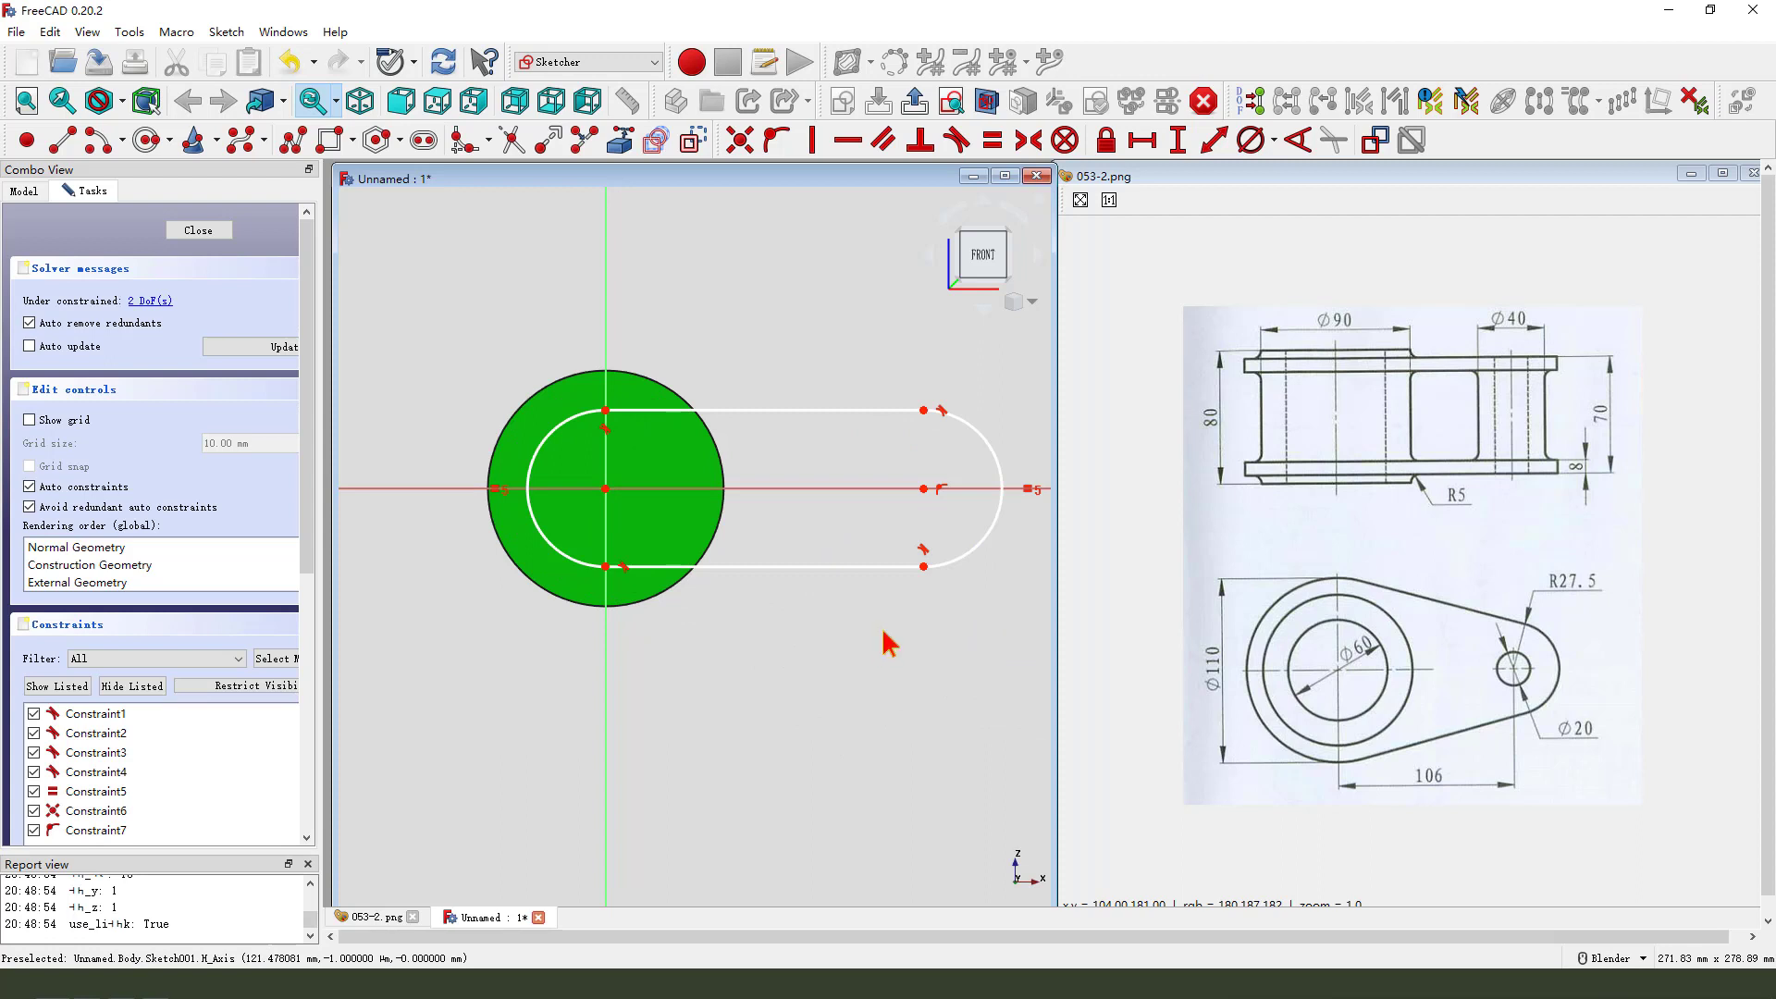
{"action": "scroll", "coordinate": [860, 543], "scroll_direction": "down", "scroll_amount": 2}
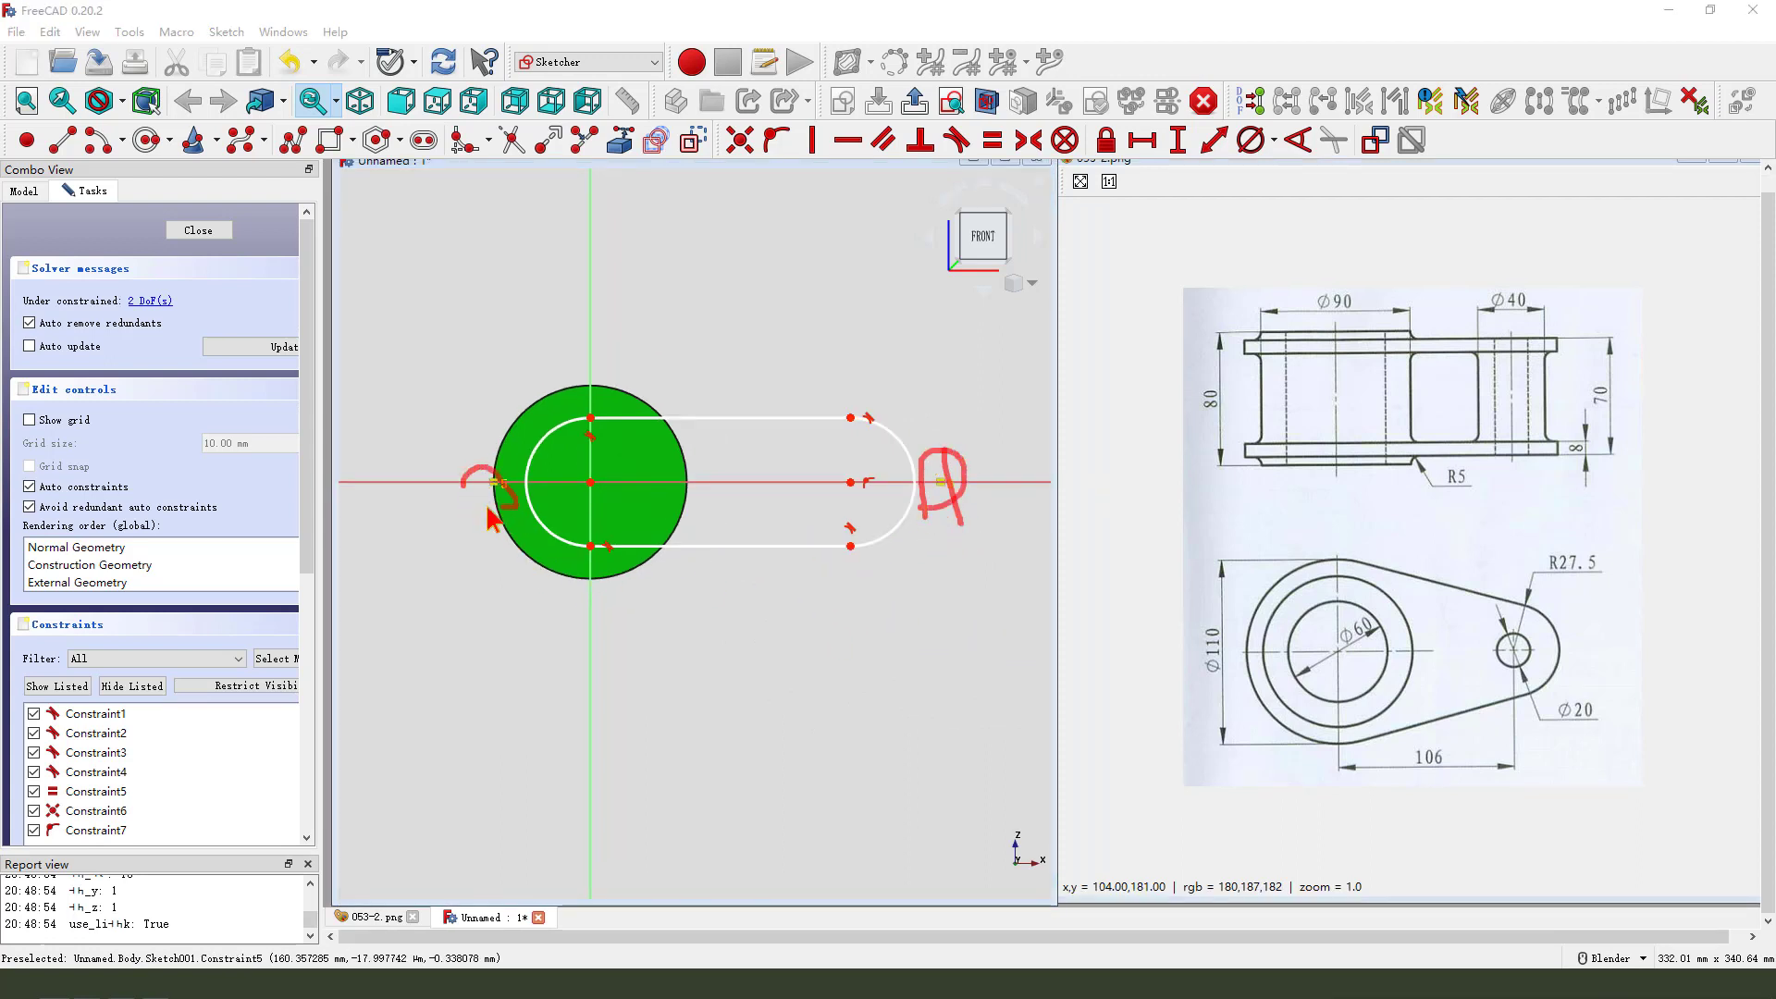
Delete the slot's Equal constraint and drag one end outward to taper the outline
{"action": "left_click_drag", "start_coordinate": [483, 390], "coordinate": [530, 447]}
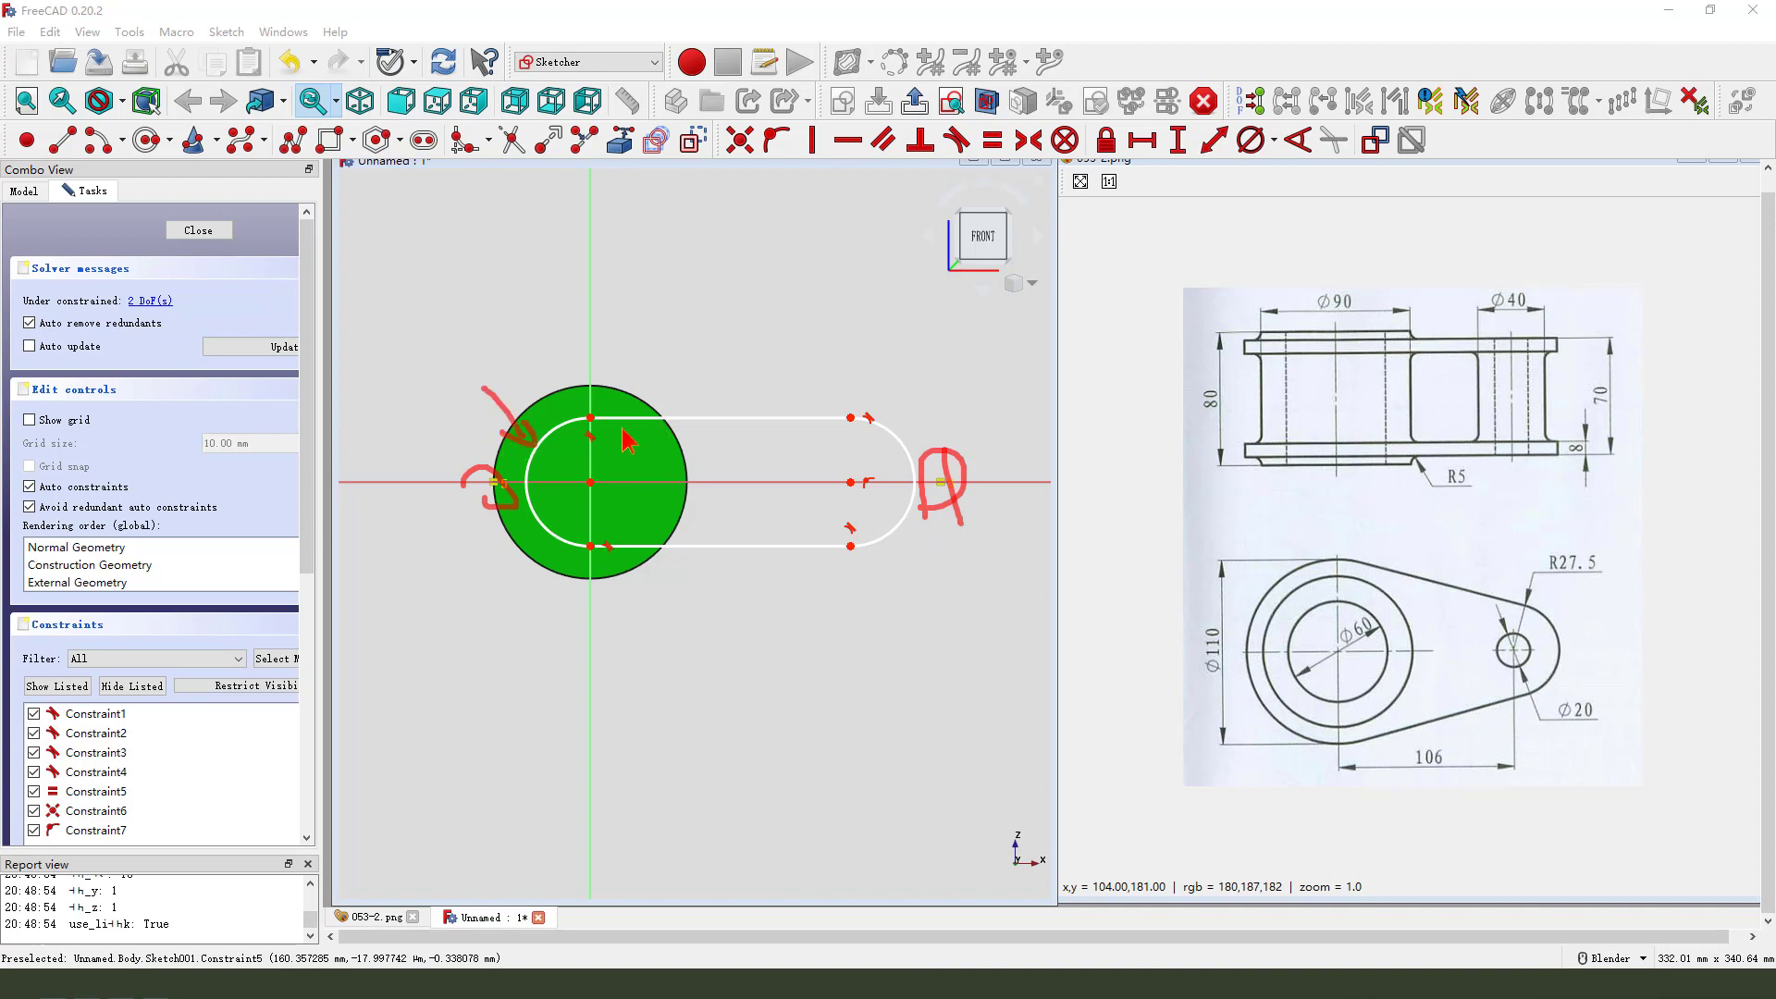
{"action": "left_click", "coordinate": [948, 489]}
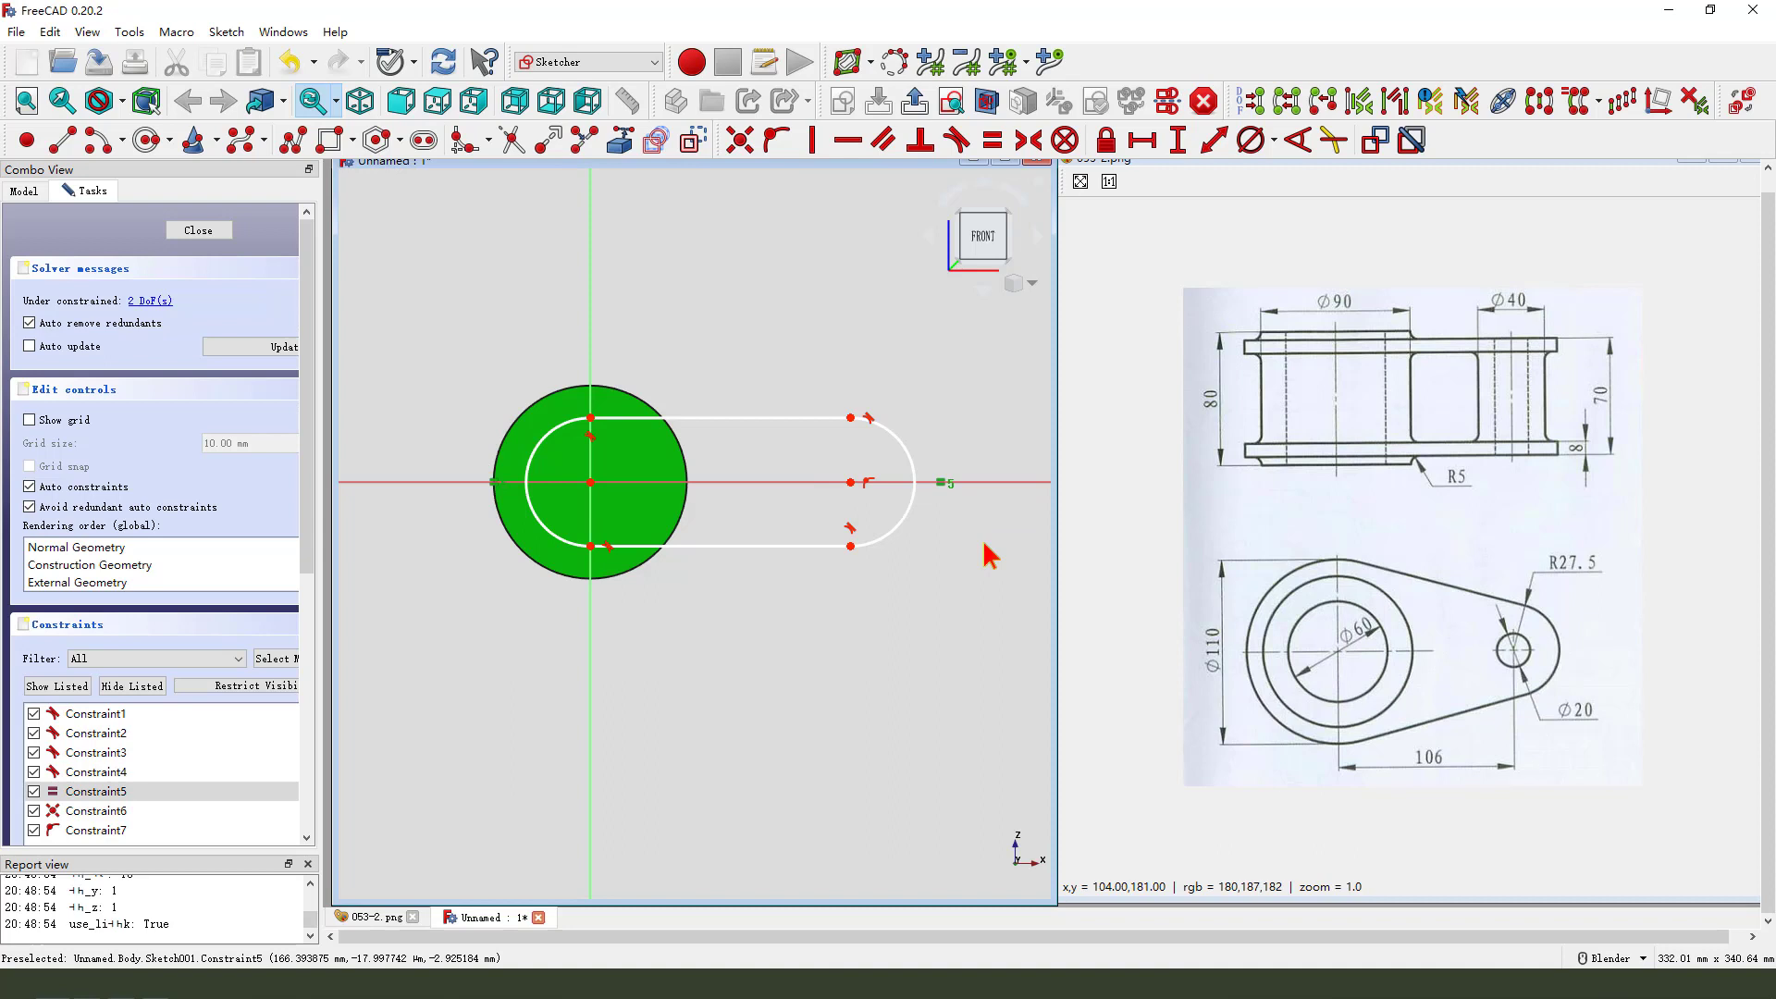
{"action": "key", "text": "Delete"}
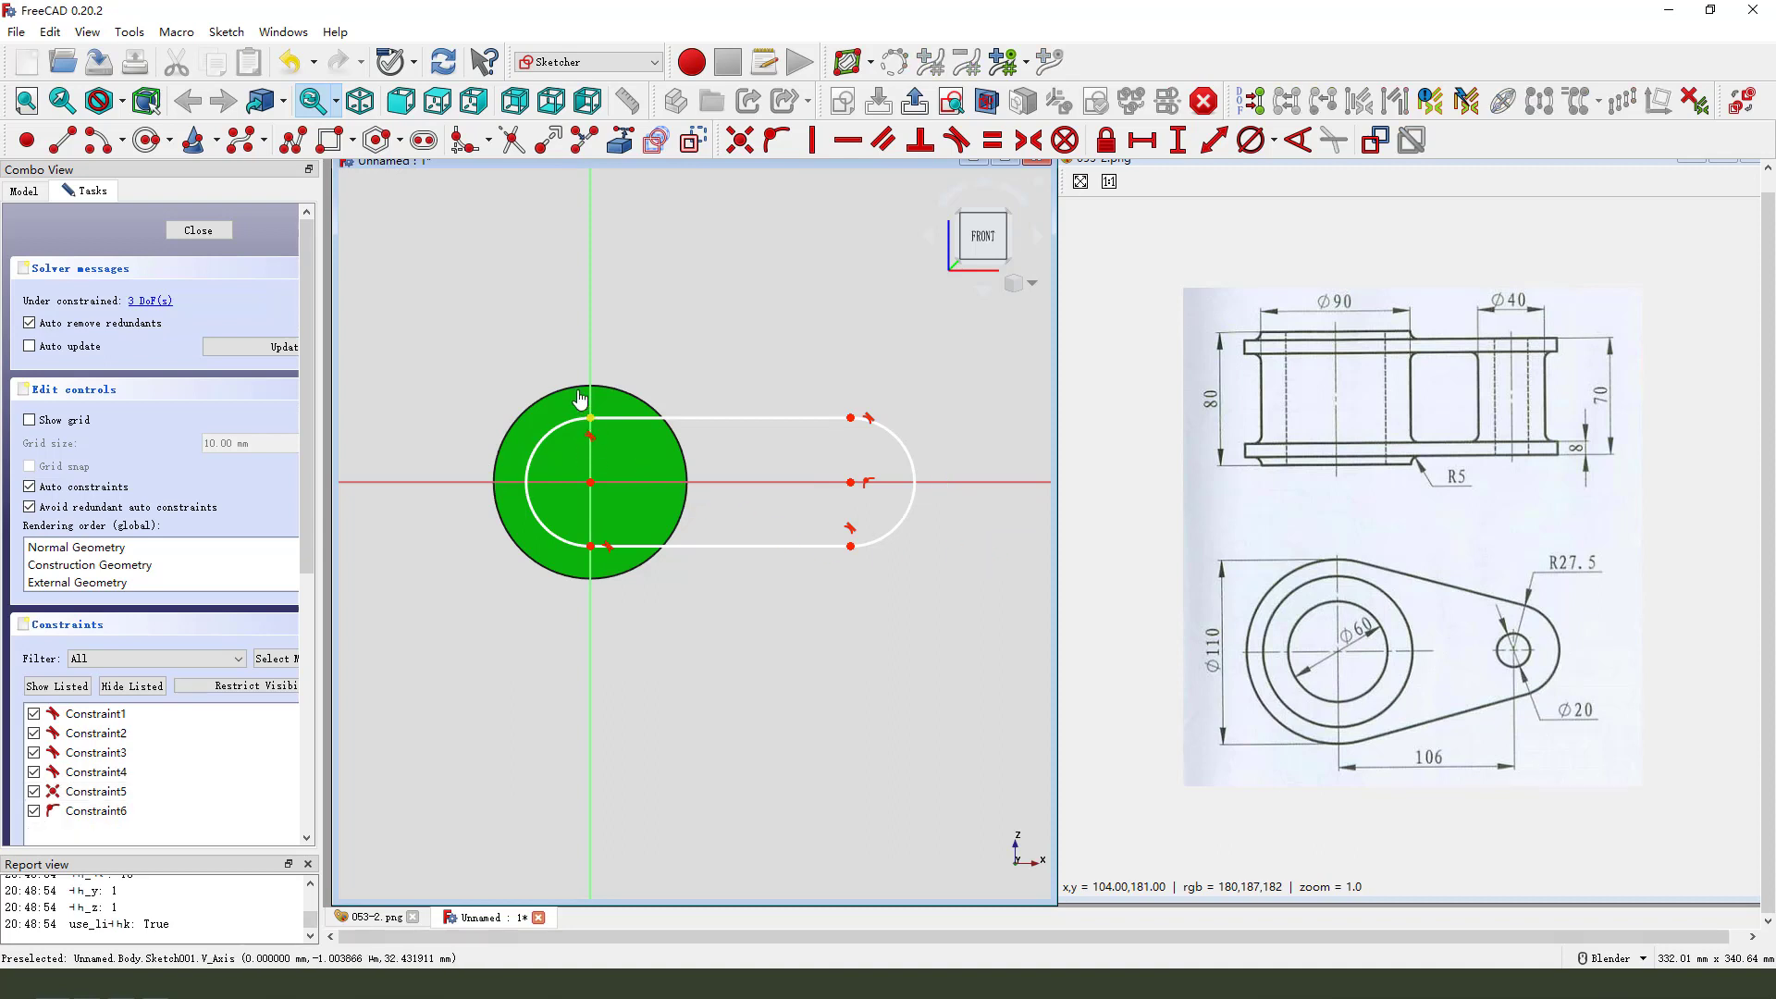
{"action": "left_click_drag", "start_coordinate": [580, 400], "coordinate": [537, 356]}
{"action": "scroll", "coordinate": [507, 532], "scroll_direction": "down", "scroll_amount": 2}
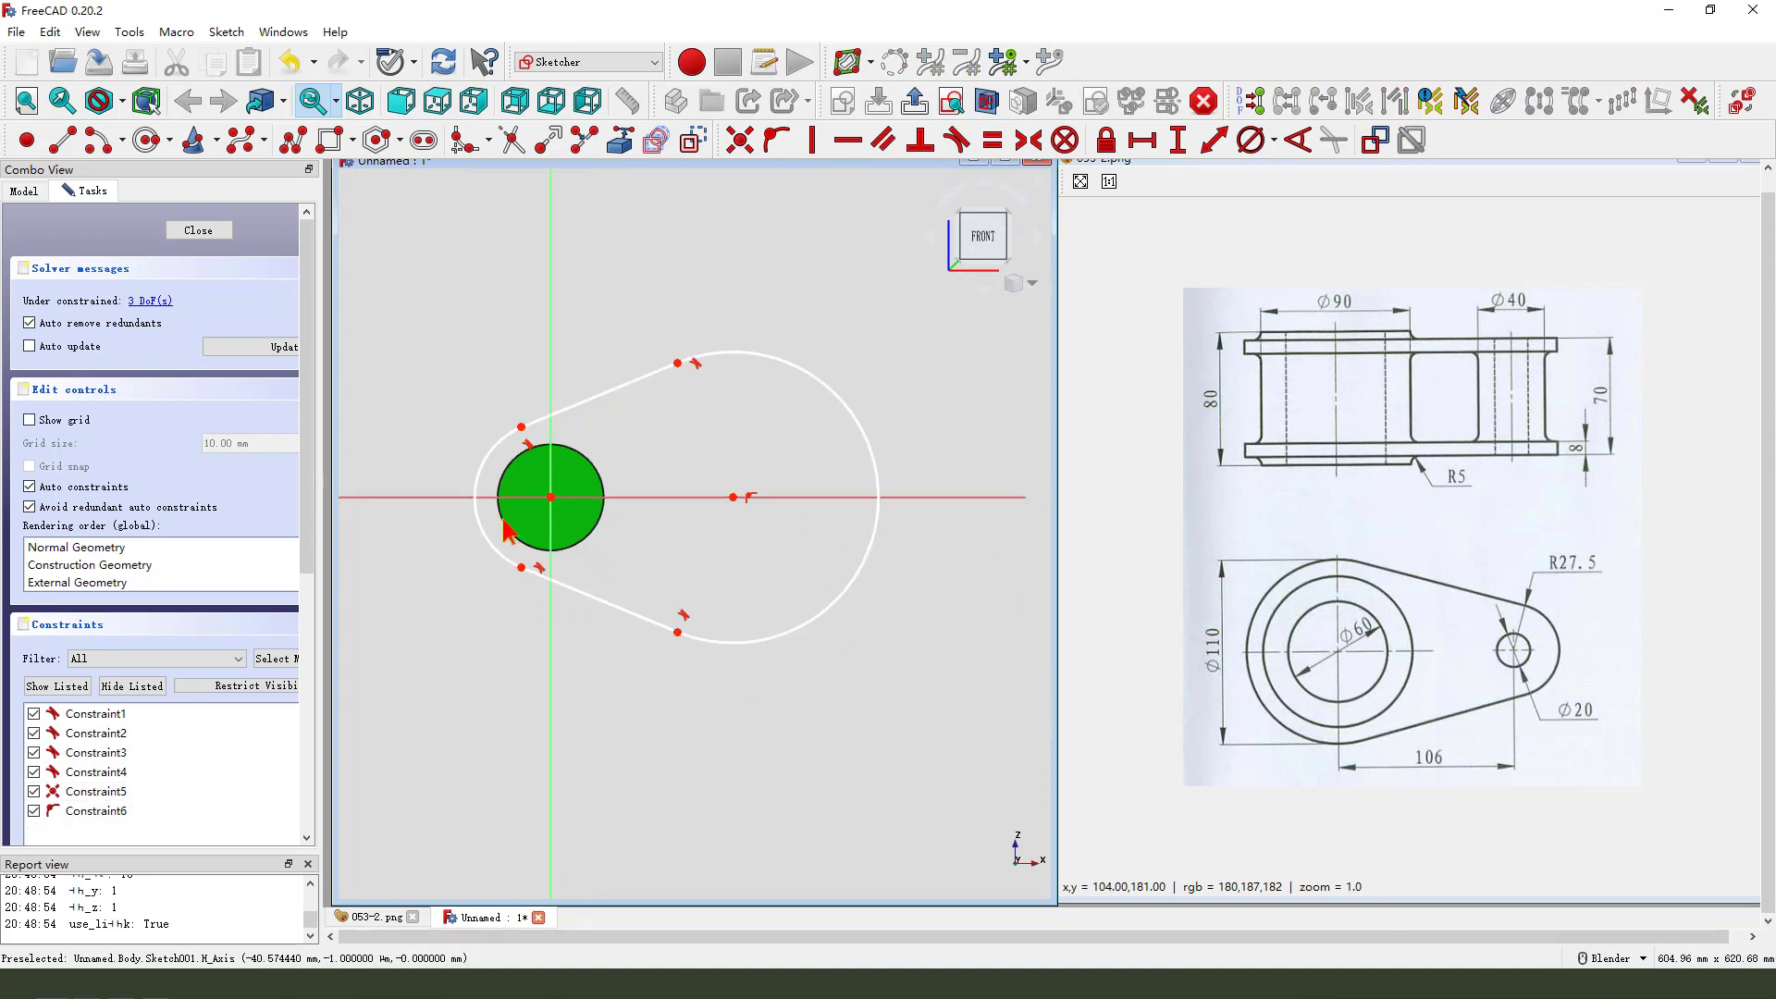
{"action": "scroll", "coordinate": [507, 532], "scroll_direction": "down", "scroll_amount": 1}
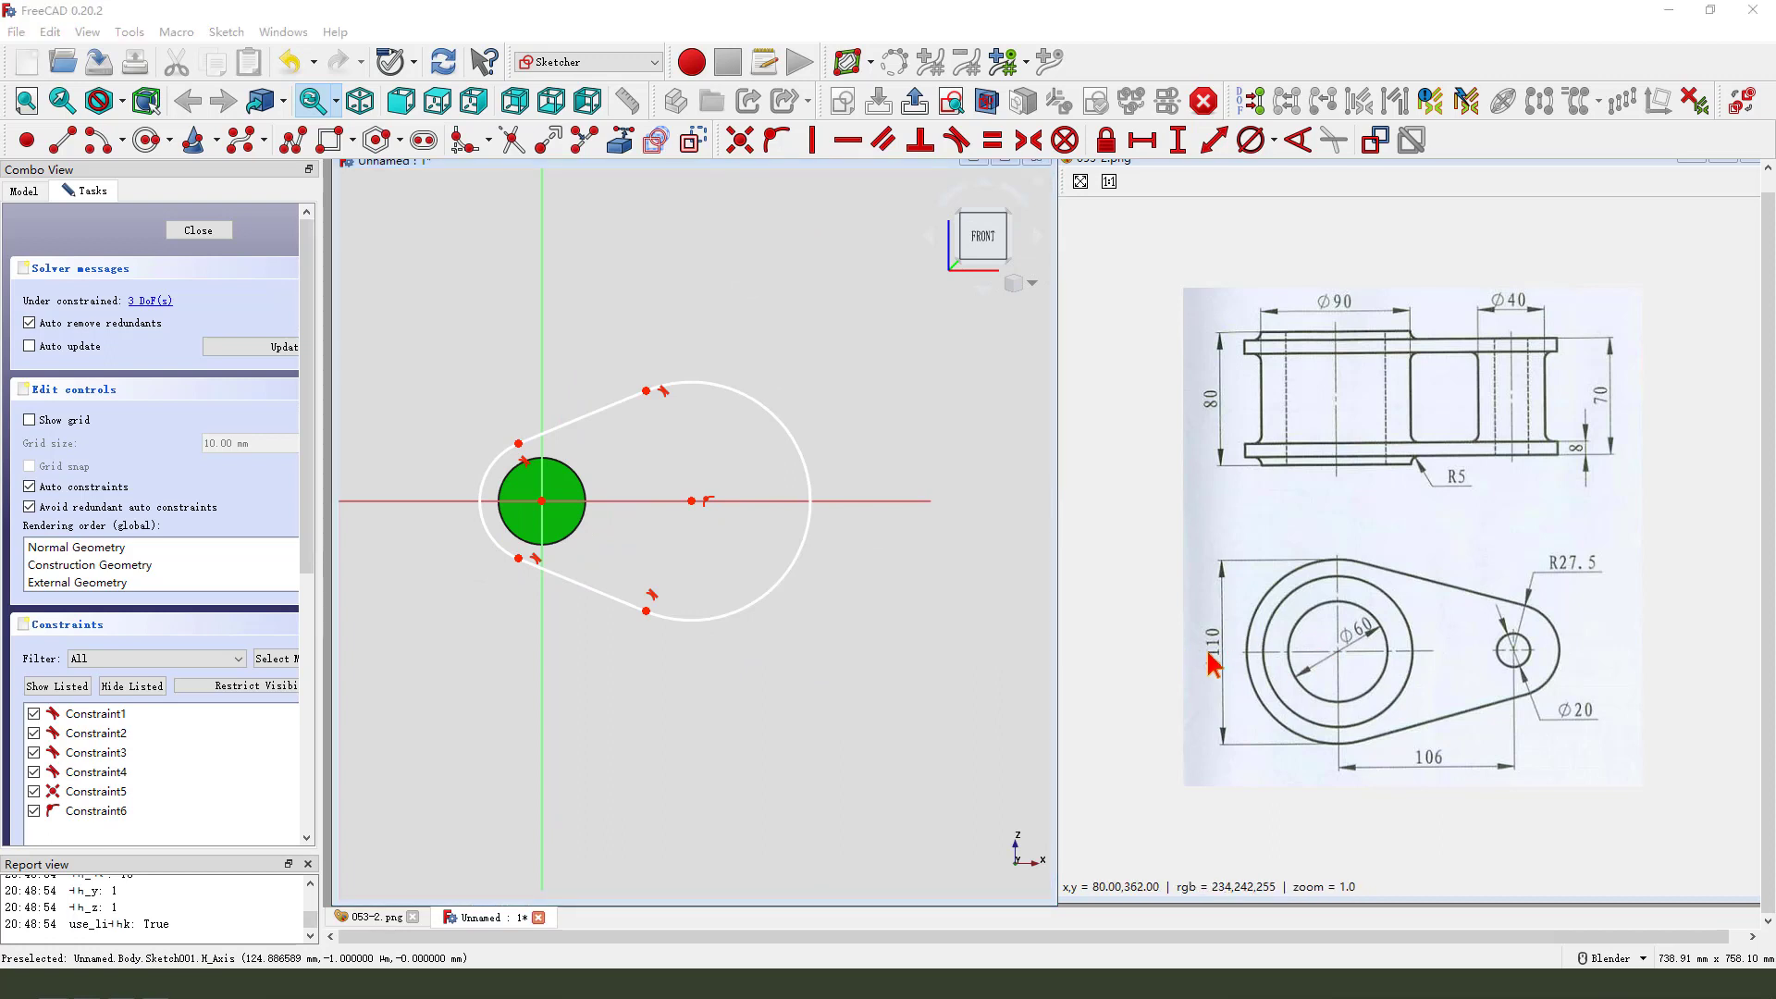
{"action": "left_click_drag", "start_coordinate": [1219, 611], "coordinate": [1217, 613]}
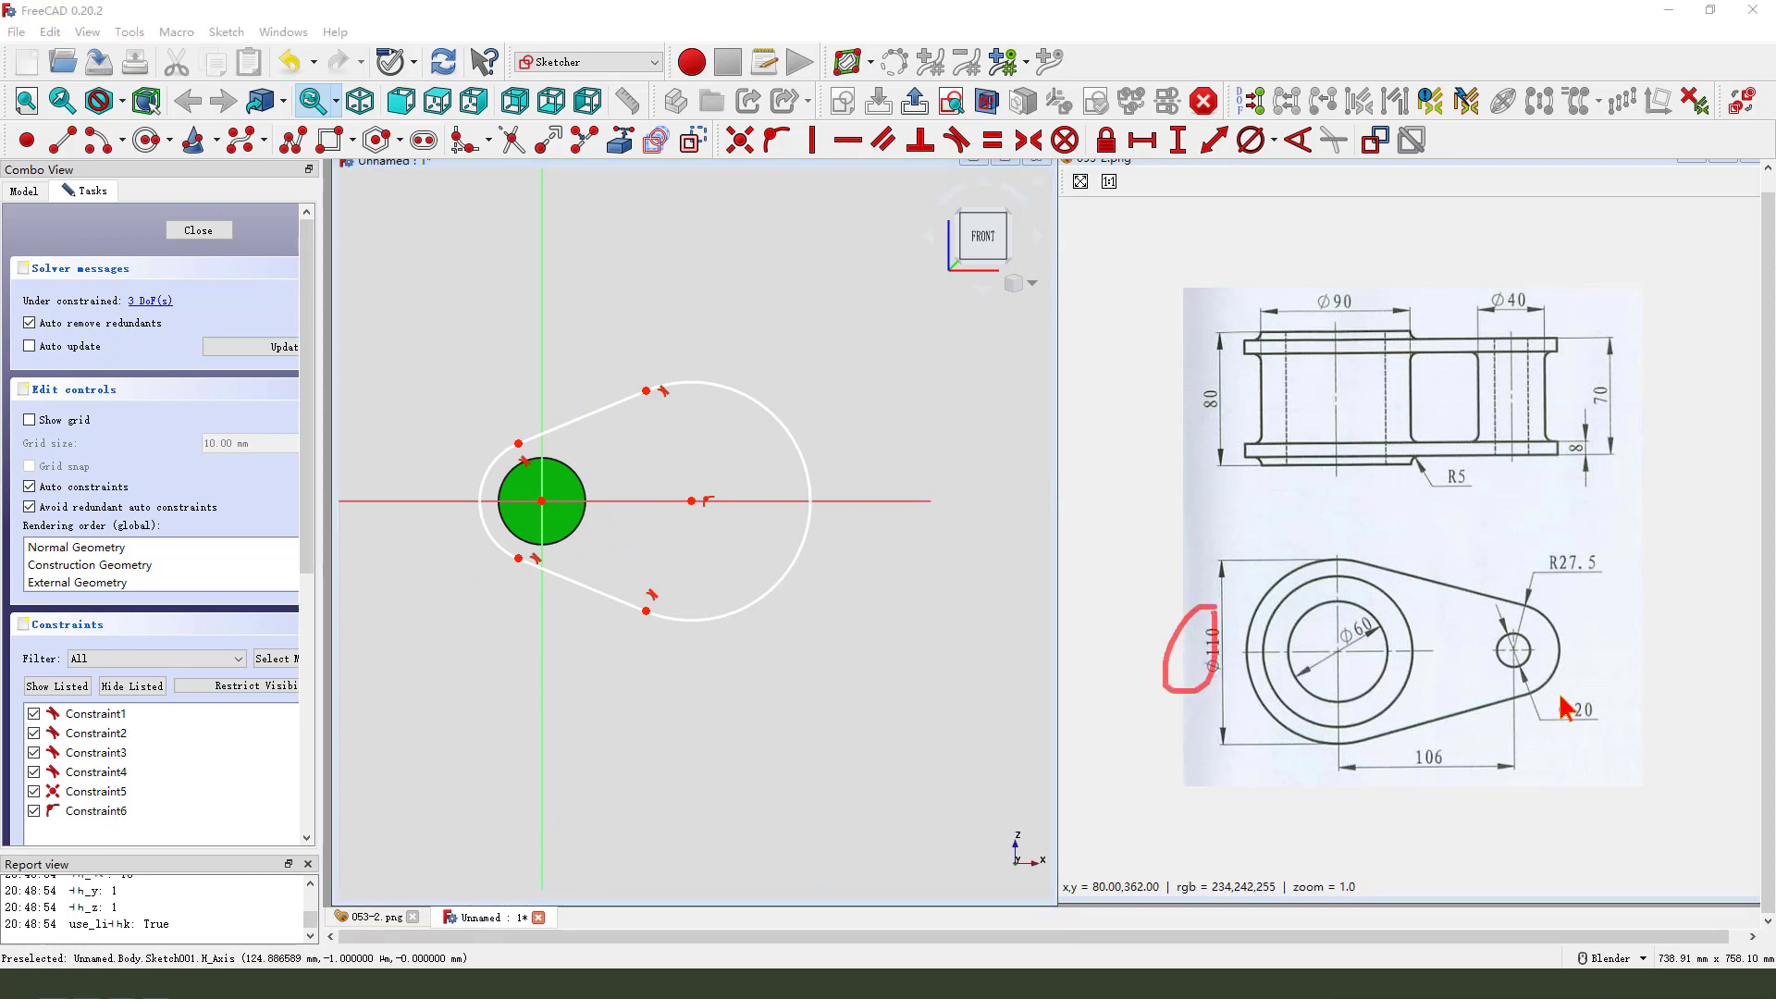
{"action": "left_click_drag", "start_coordinate": [1541, 570], "coordinate": [1562, 544]}
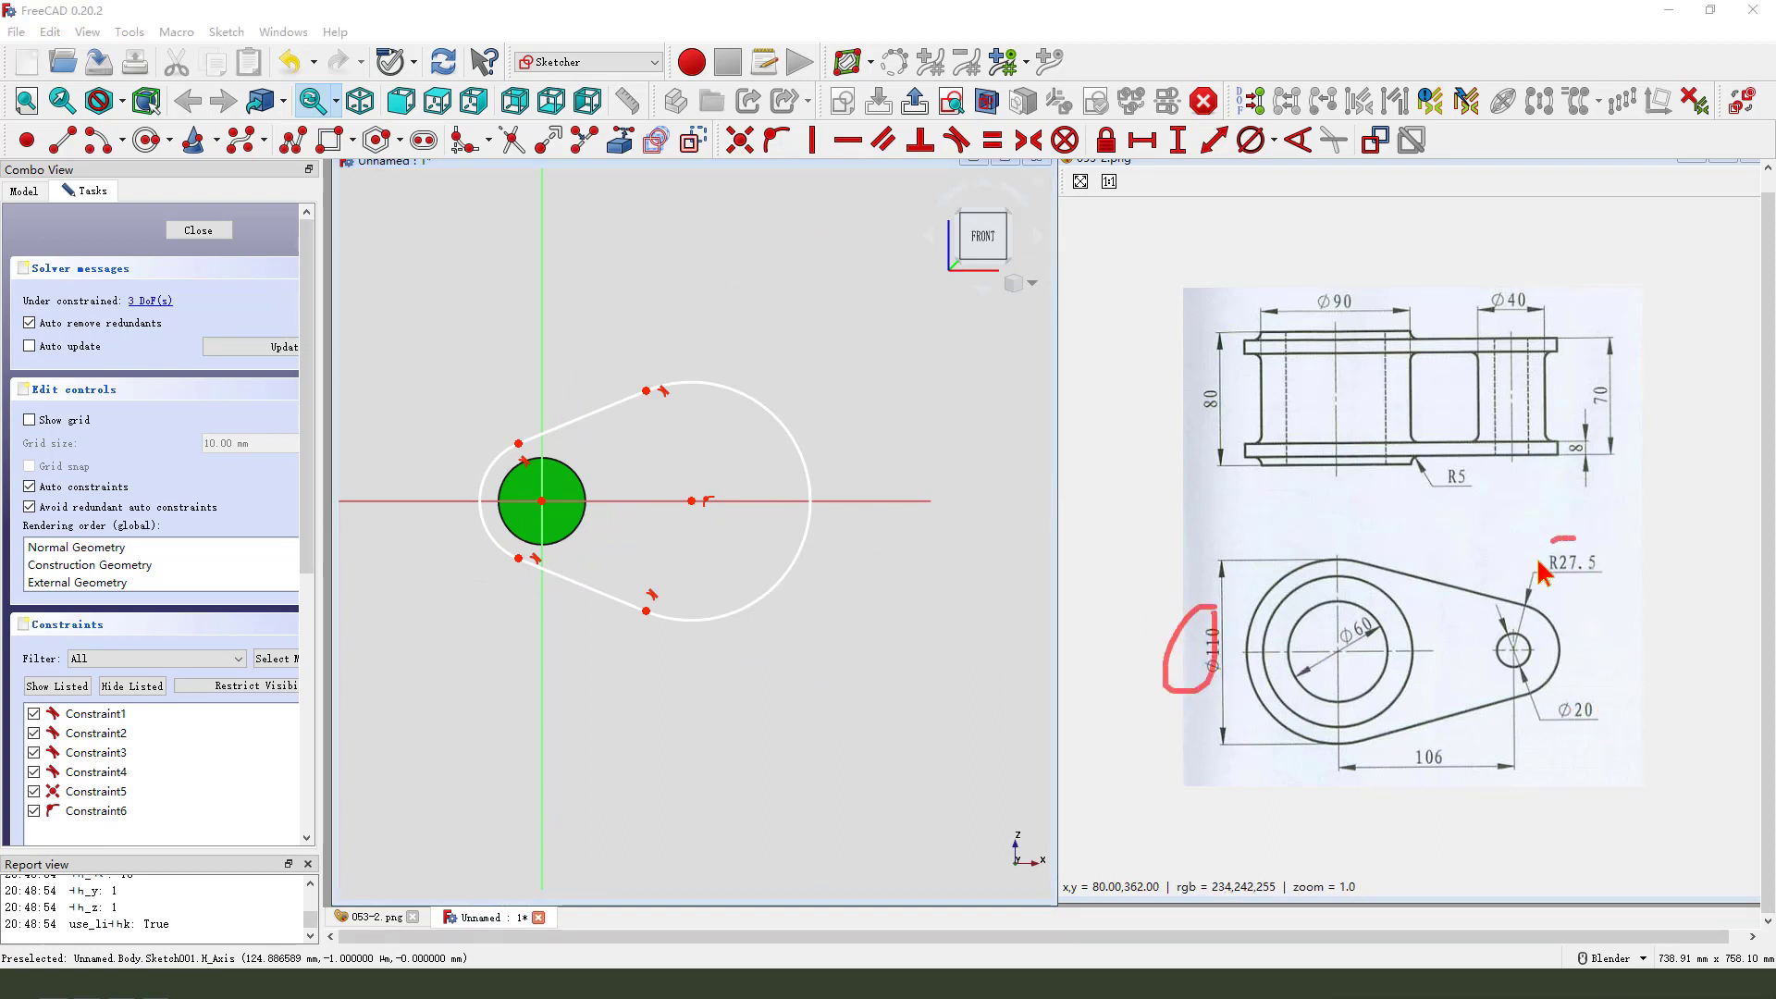
Constrain one slot arc to R27.5 and the arc around the circle to Ø110
{"action": "left_click", "coordinate": [800, 458]}
{"action": "left_click", "coordinate": [1276, 141]}
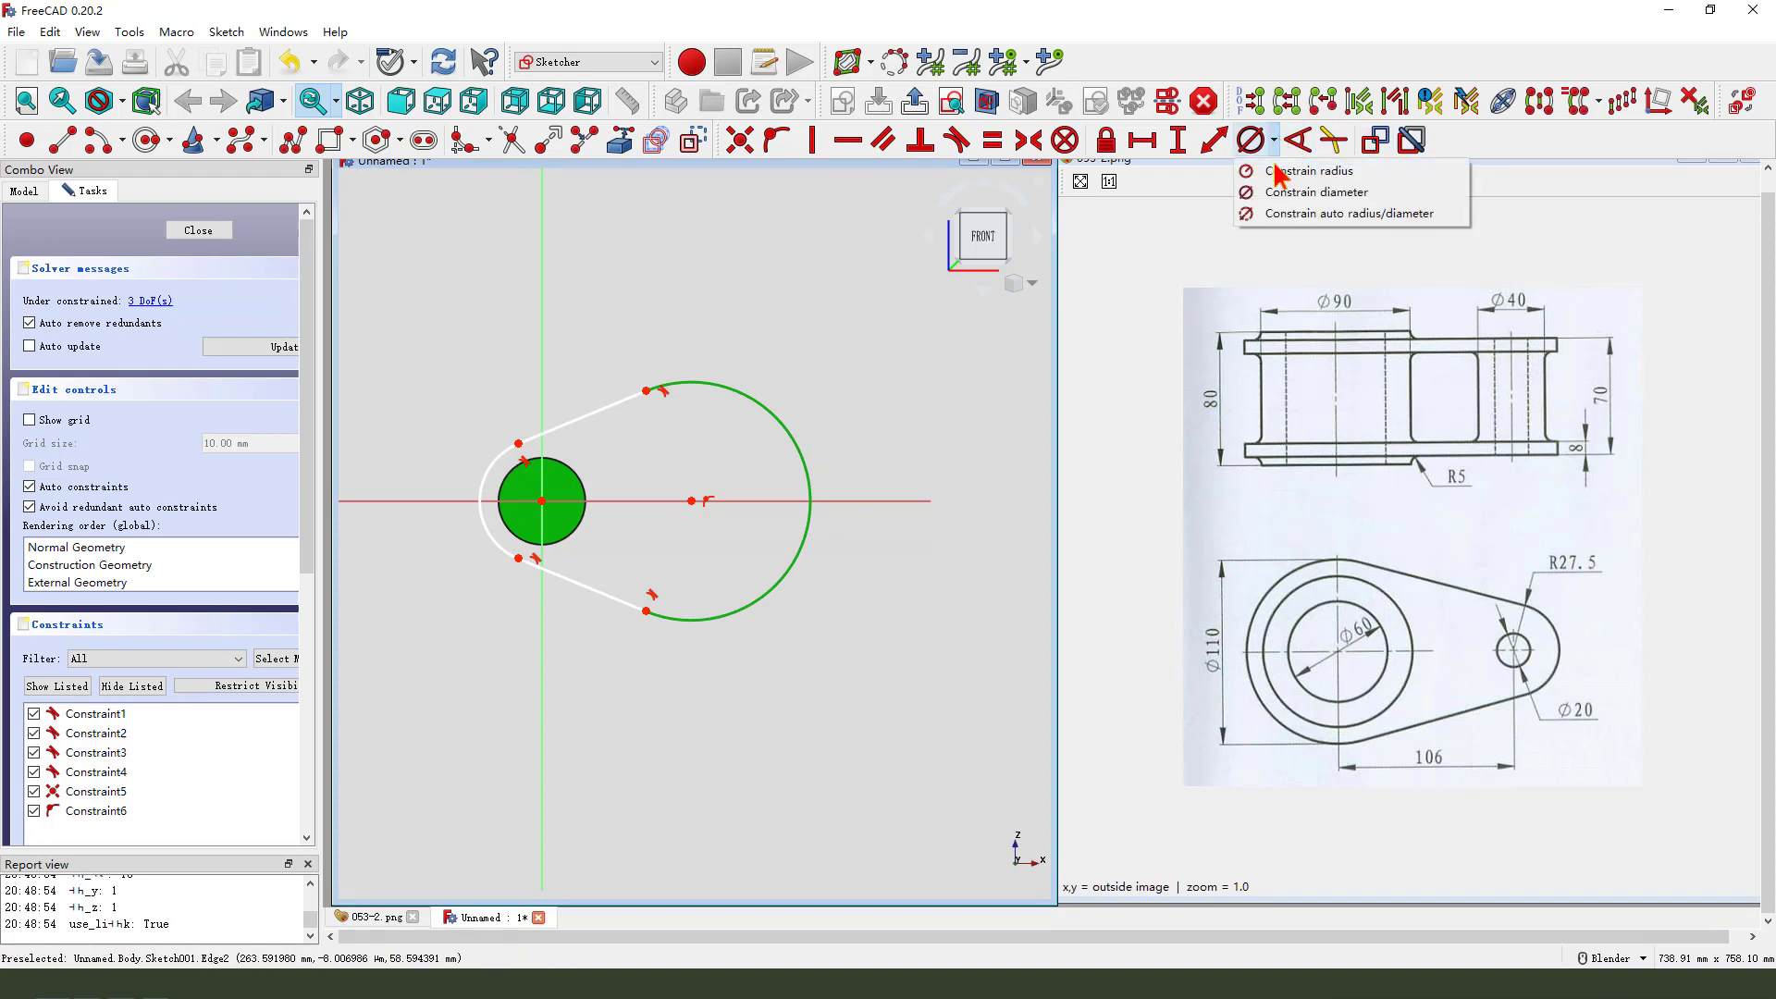
{"action": "left_click", "coordinate": [1306, 171]}
{"action": "type", "text": "27.5"}
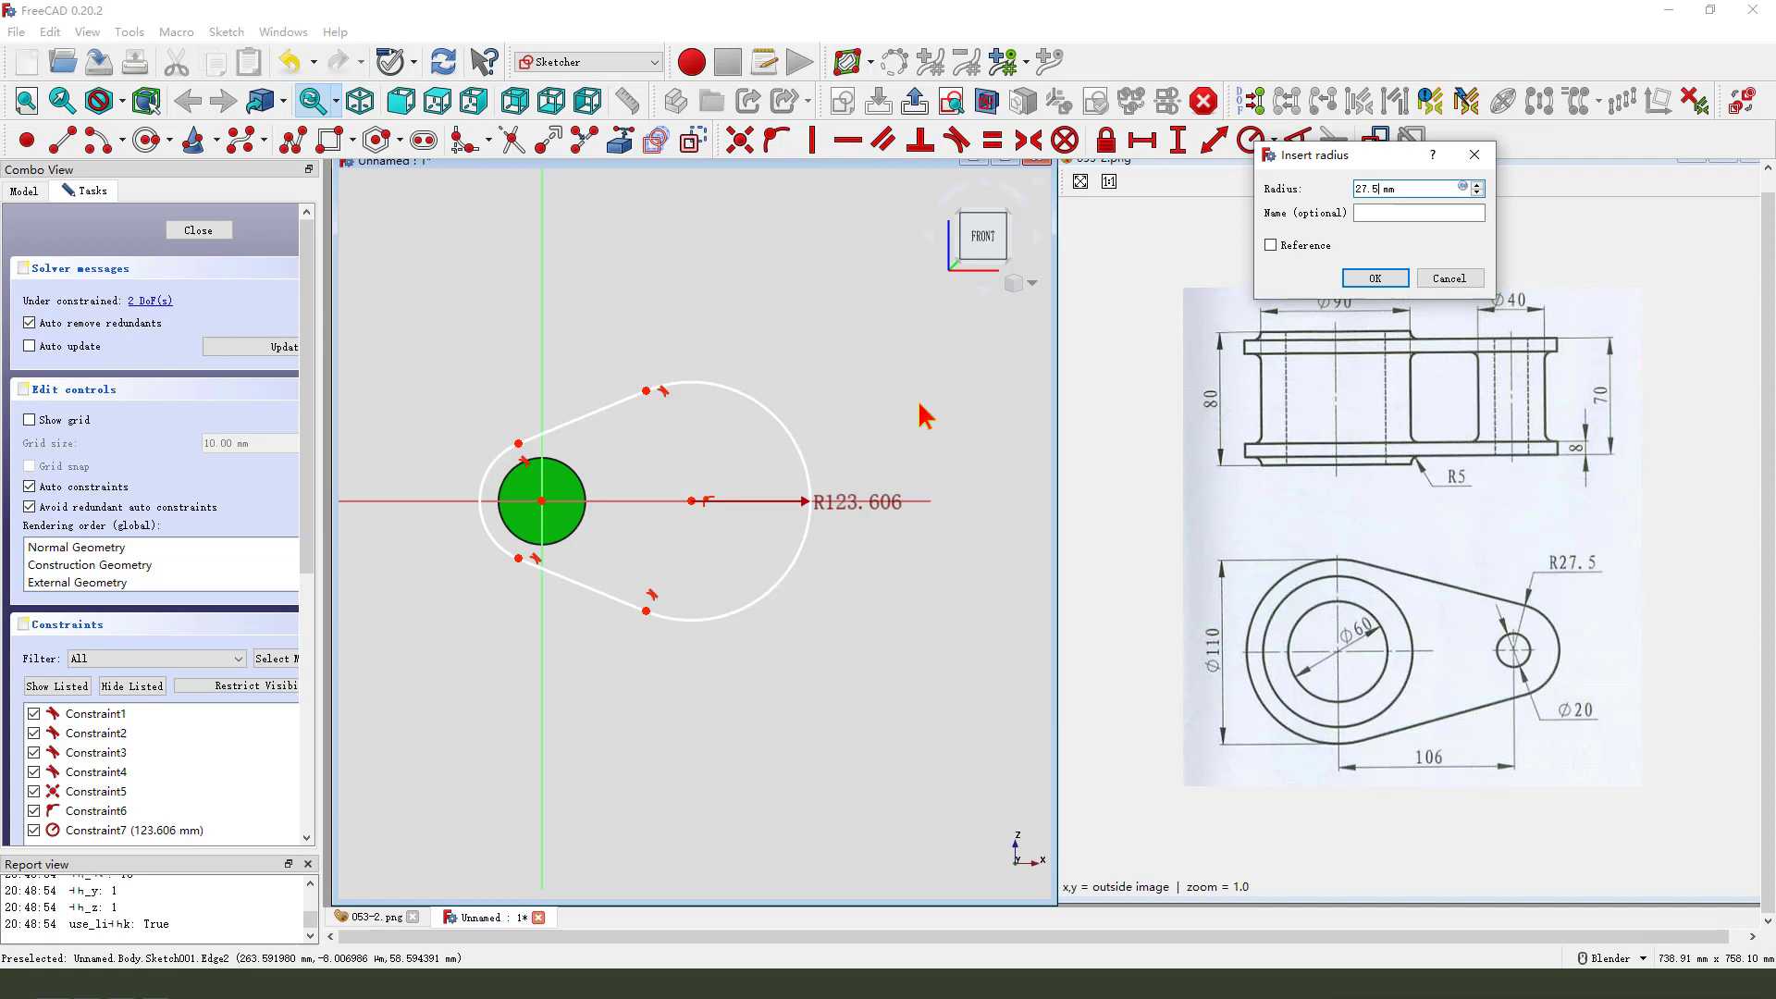
{"action": "key", "text": "Return"}
{"action": "scroll", "coordinate": [662, 556], "scroll_direction": "up", "scroll_amount": 3}
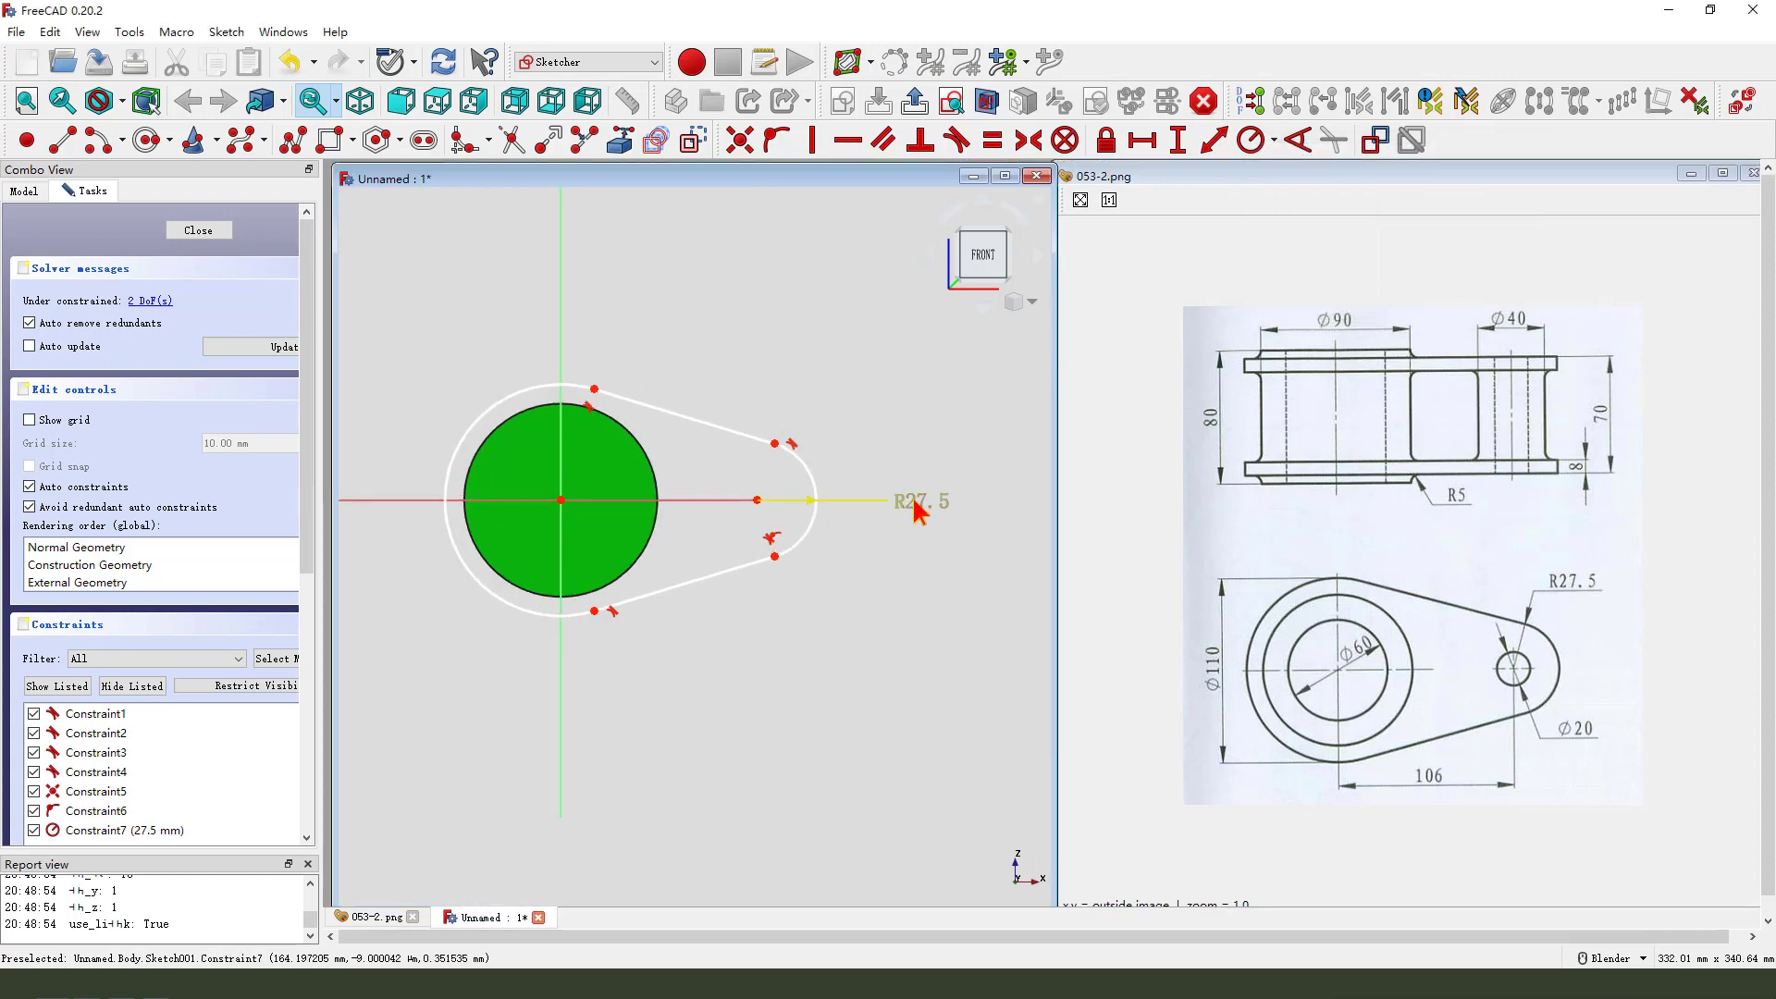
{"action": "left_click_drag", "start_coordinate": [914, 503], "coordinate": [890, 426]}
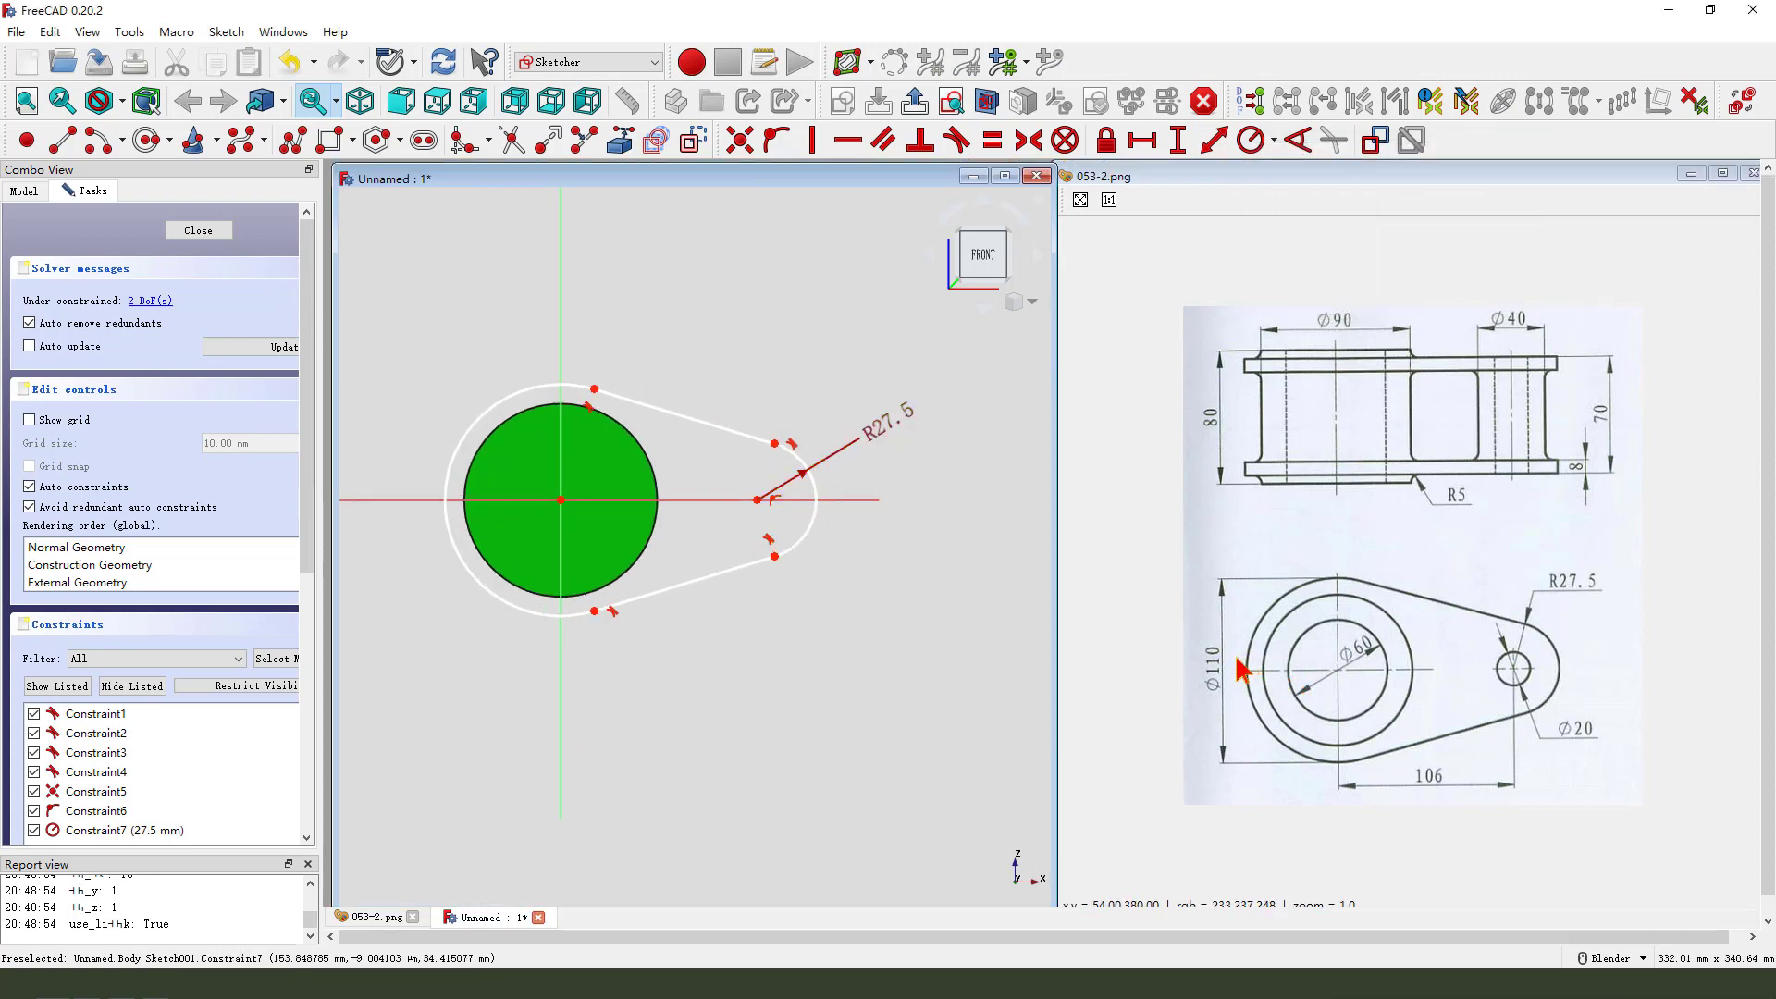
{"action": "left_click", "coordinate": [475, 416]}
{"action": "left_click", "coordinate": [1274, 139]}
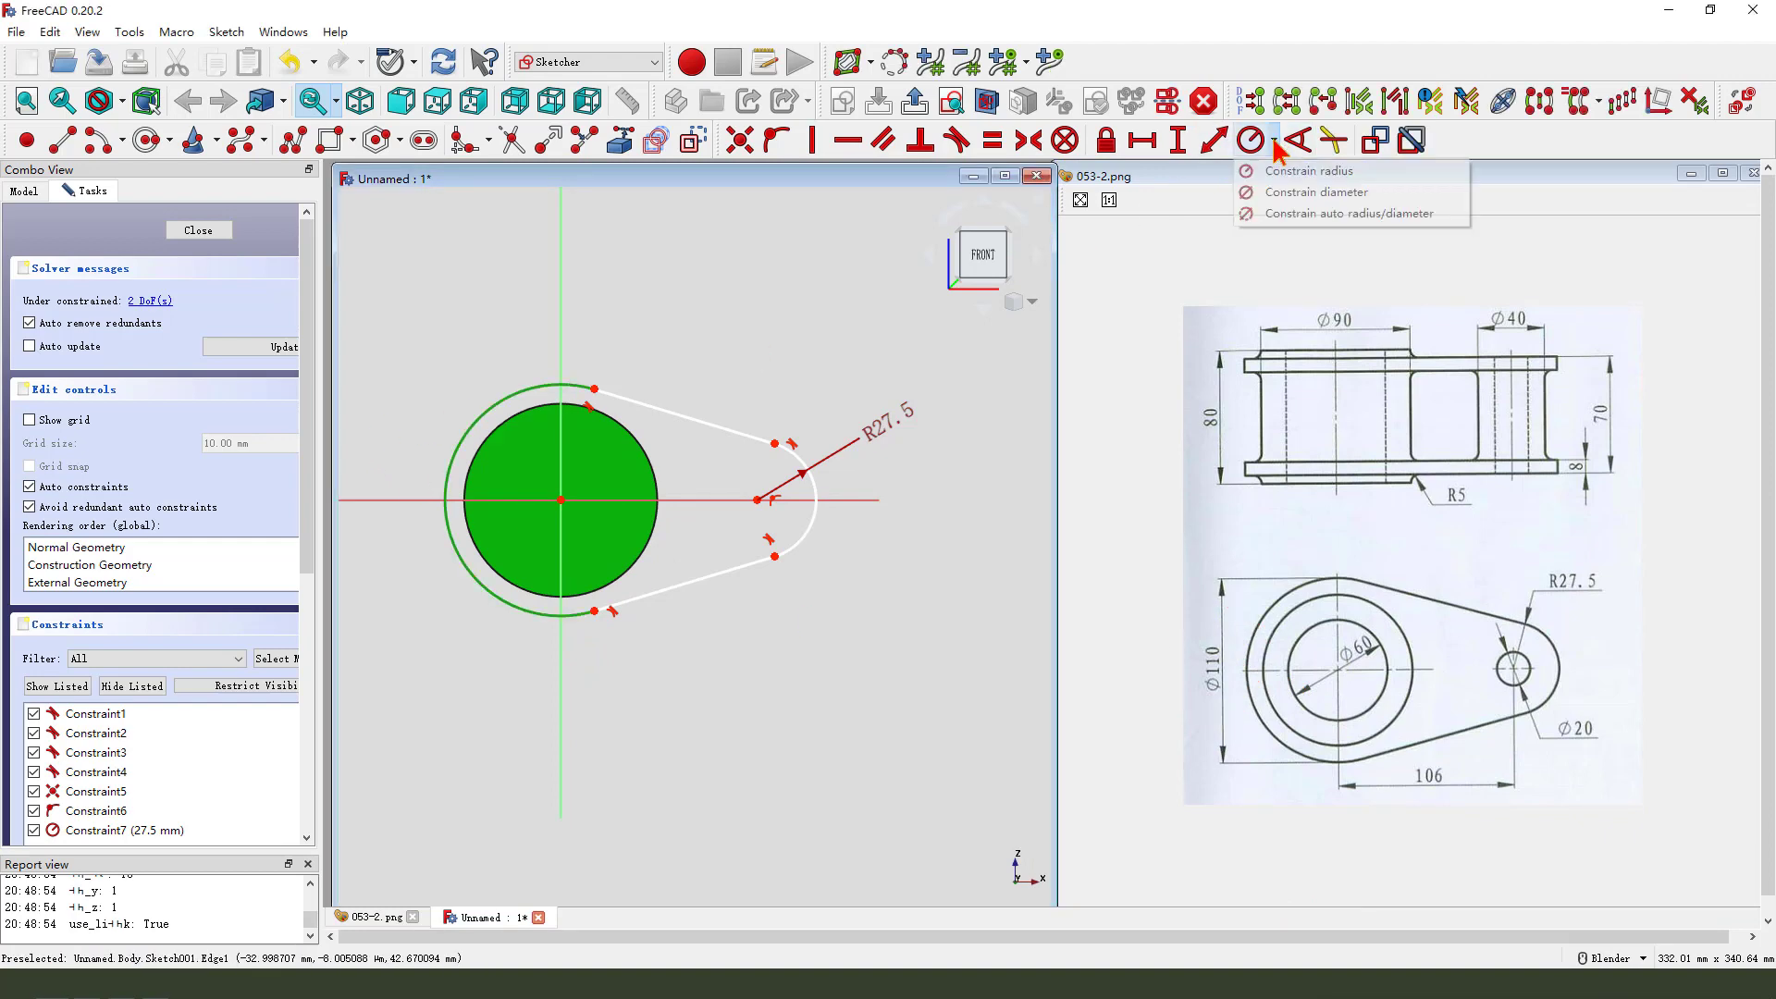
{"action": "left_click", "coordinate": [1267, 194]}
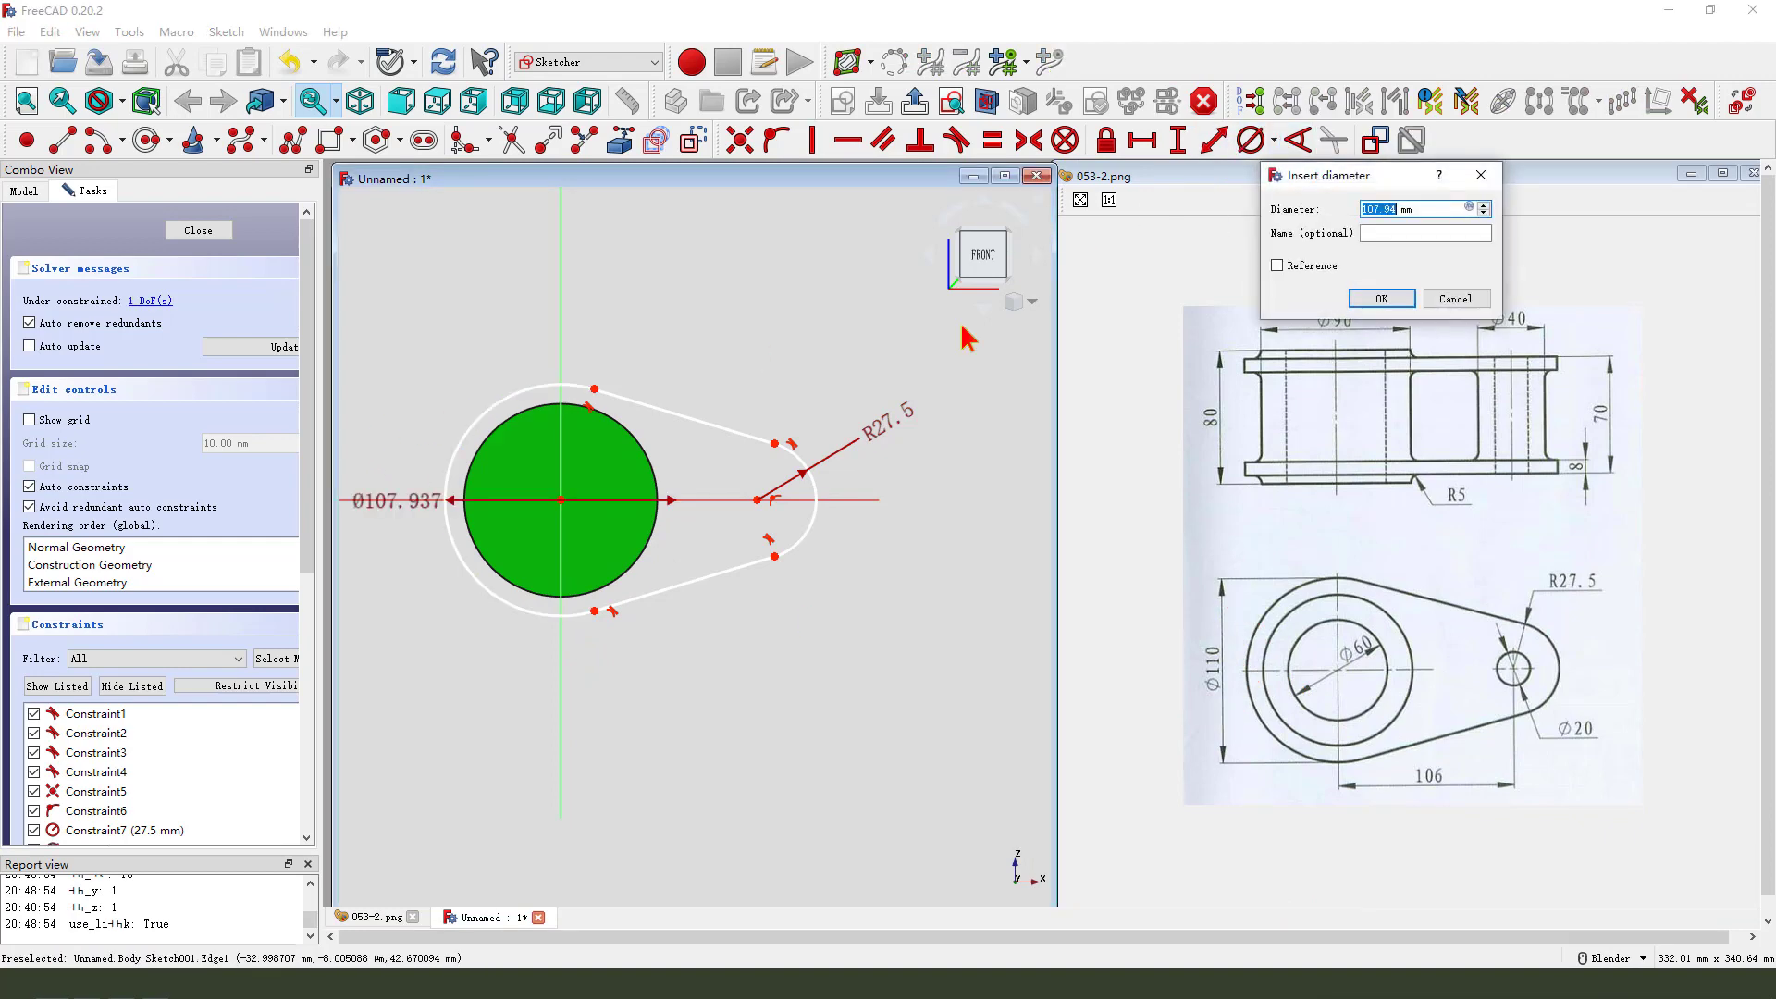
{"action": "key", "text": "Return"}
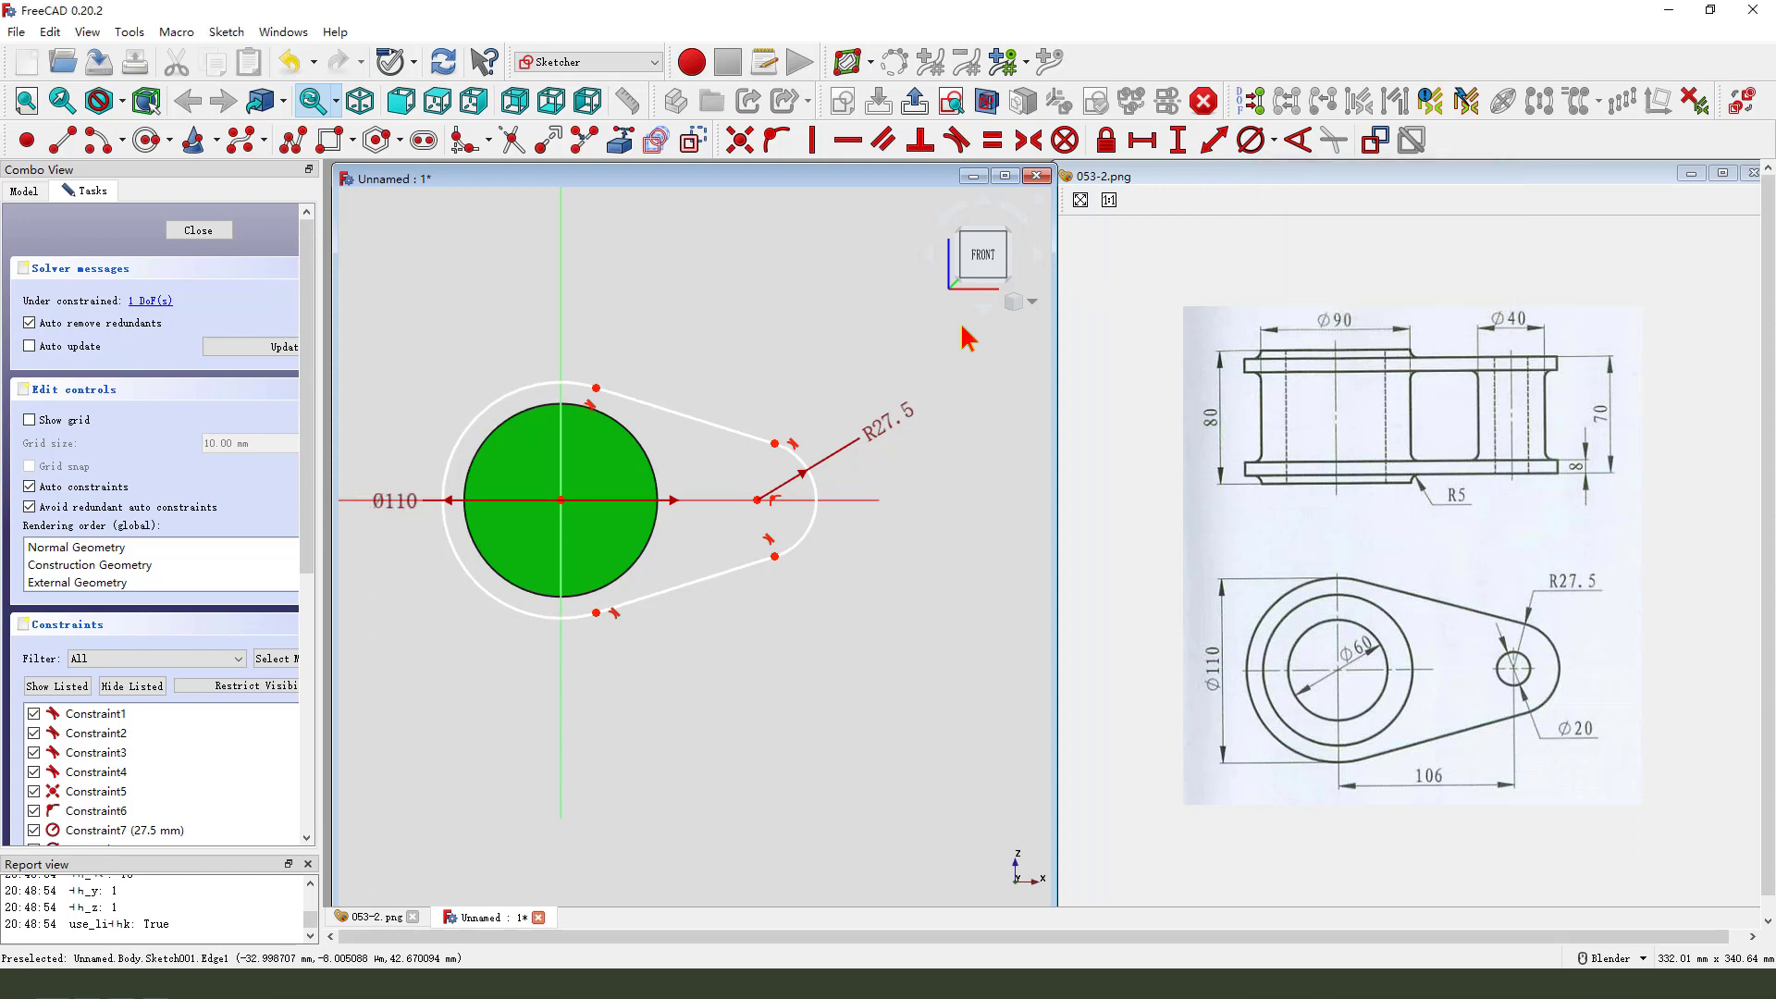
{"action": "left_click_drag", "start_coordinate": [390, 513], "coordinate": [386, 603]}
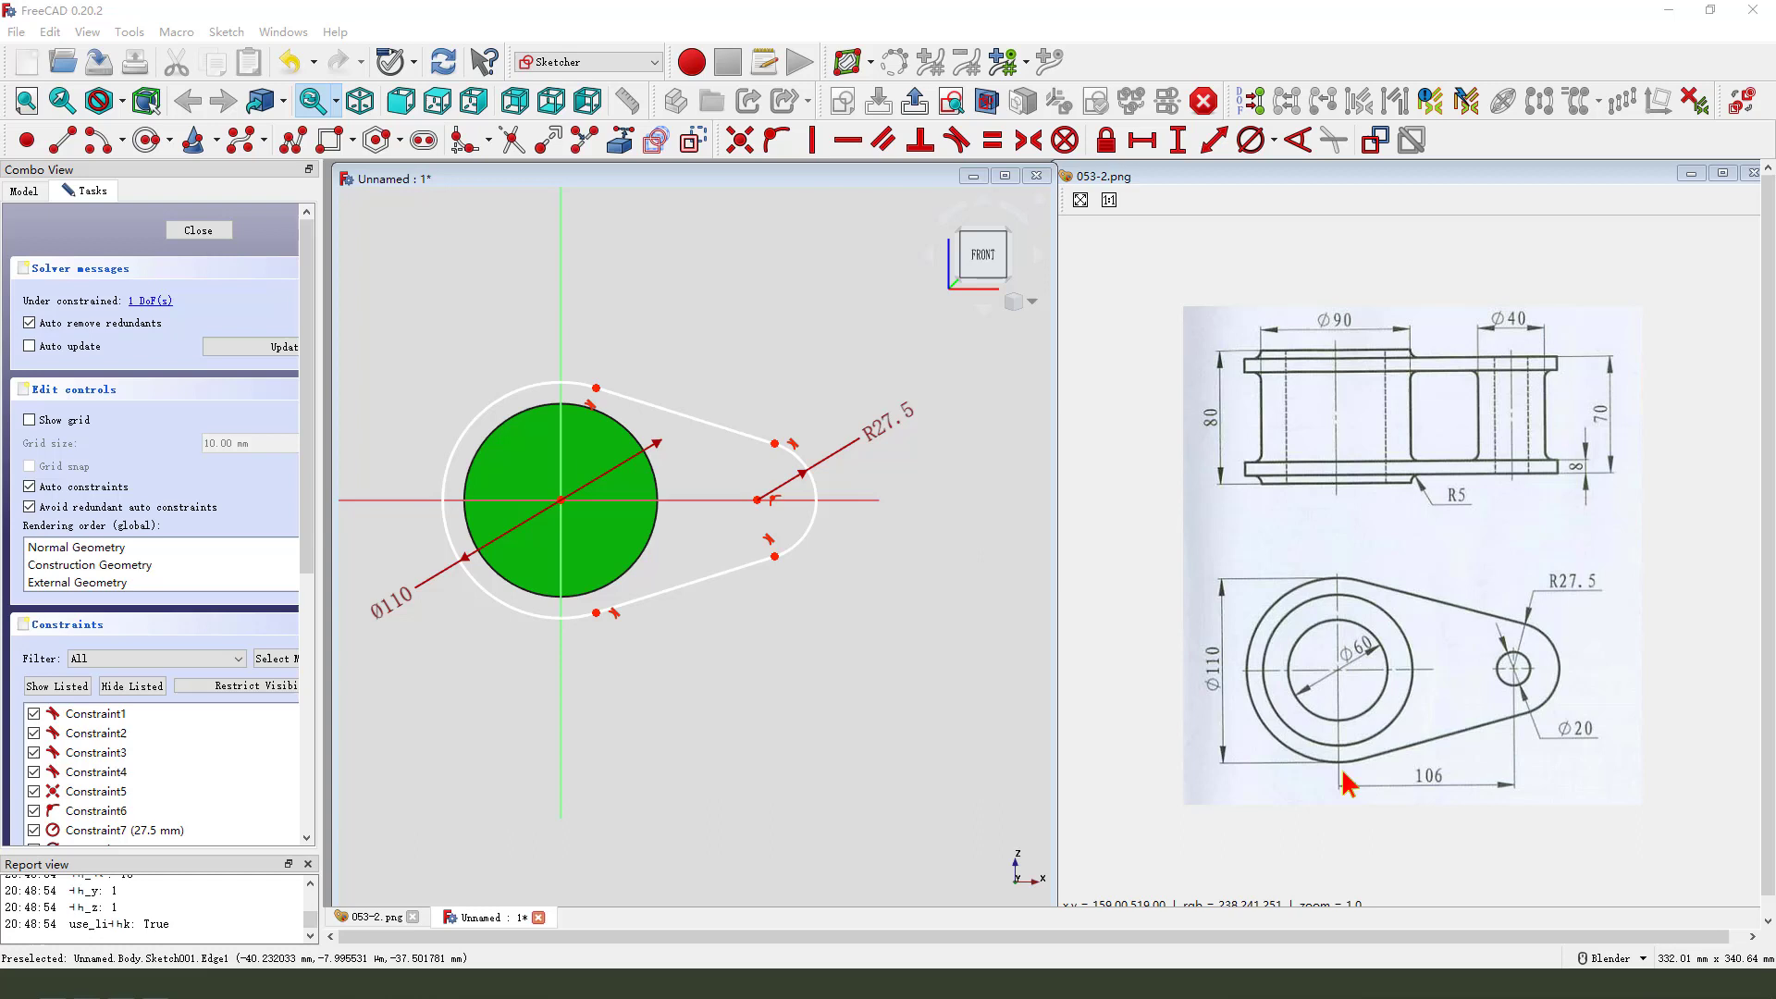
Set a 106 mm horizontal distance between the two arc centres and tidy the labels
{"action": "mouse_move", "coordinate": [1467, 742]}
{"action": "left_mouse_down"}
{"action": "mouse_move", "coordinate": [1452, 795]}
{"action": "mouse_move", "coordinate": [1485, 839]}
{"action": "left_mouse_up"}
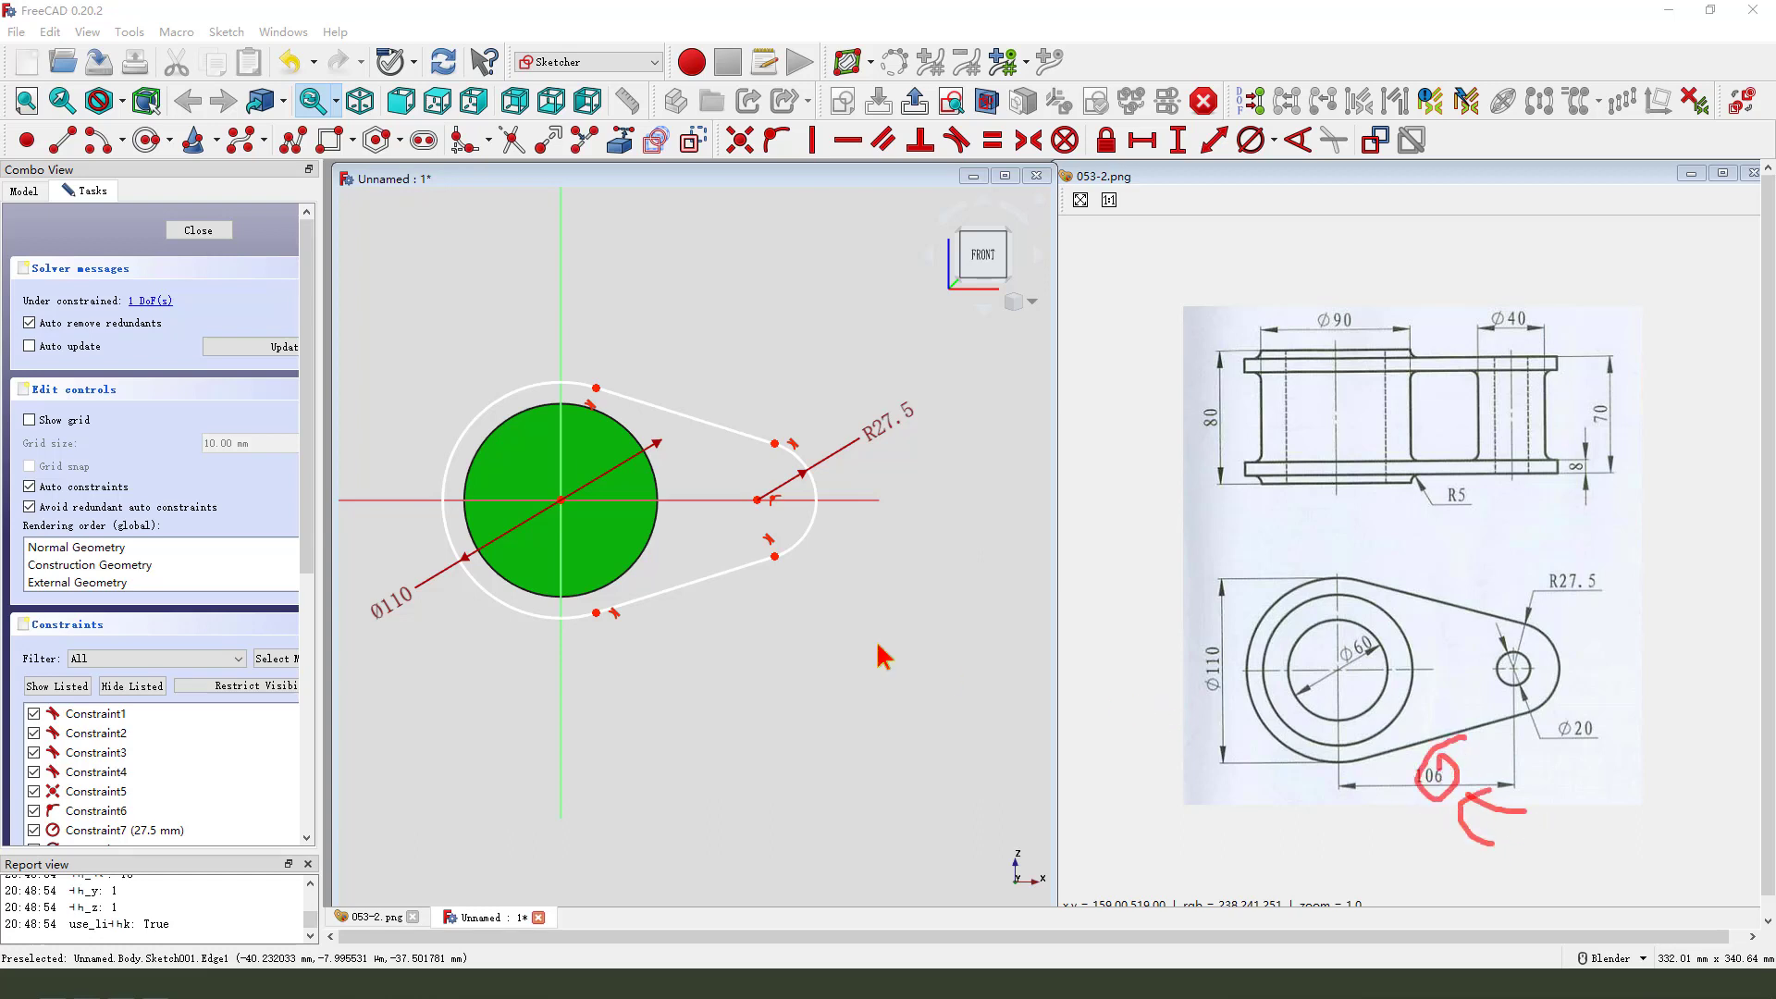
{"action": "left_click", "coordinate": [761, 502]}
{"action": "left_click", "coordinate": [1143, 138]}
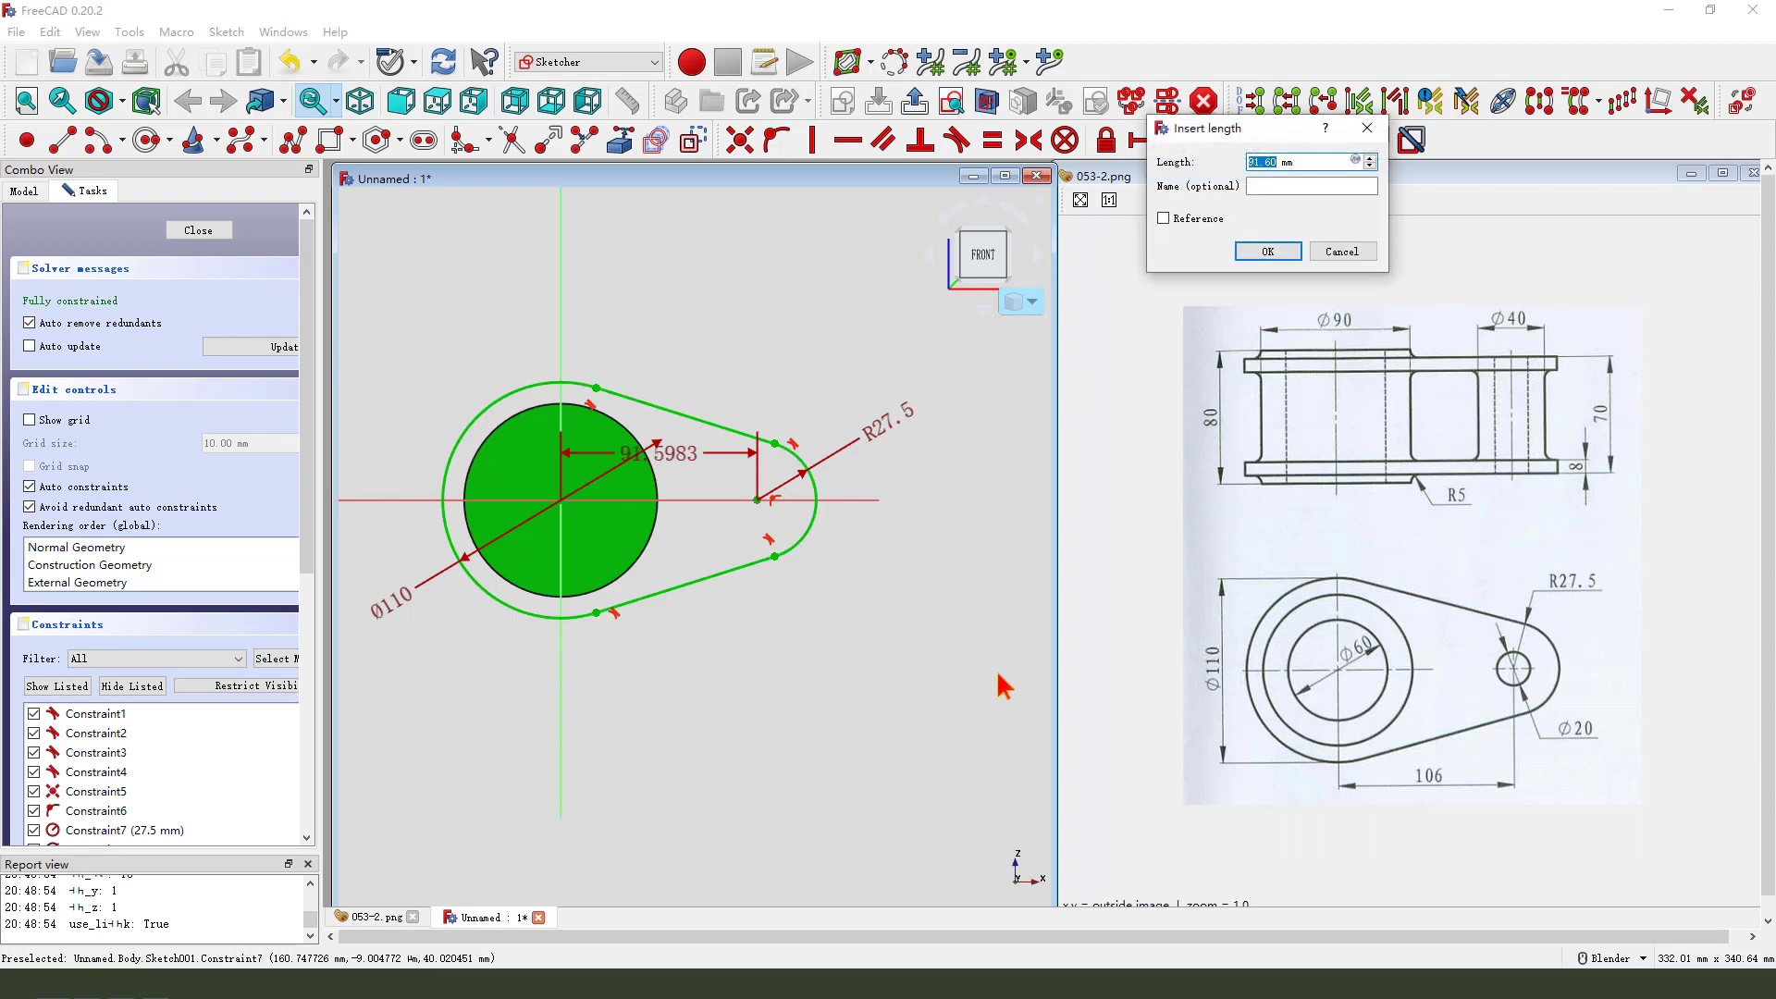
{"action": "key", "text": "Return"}
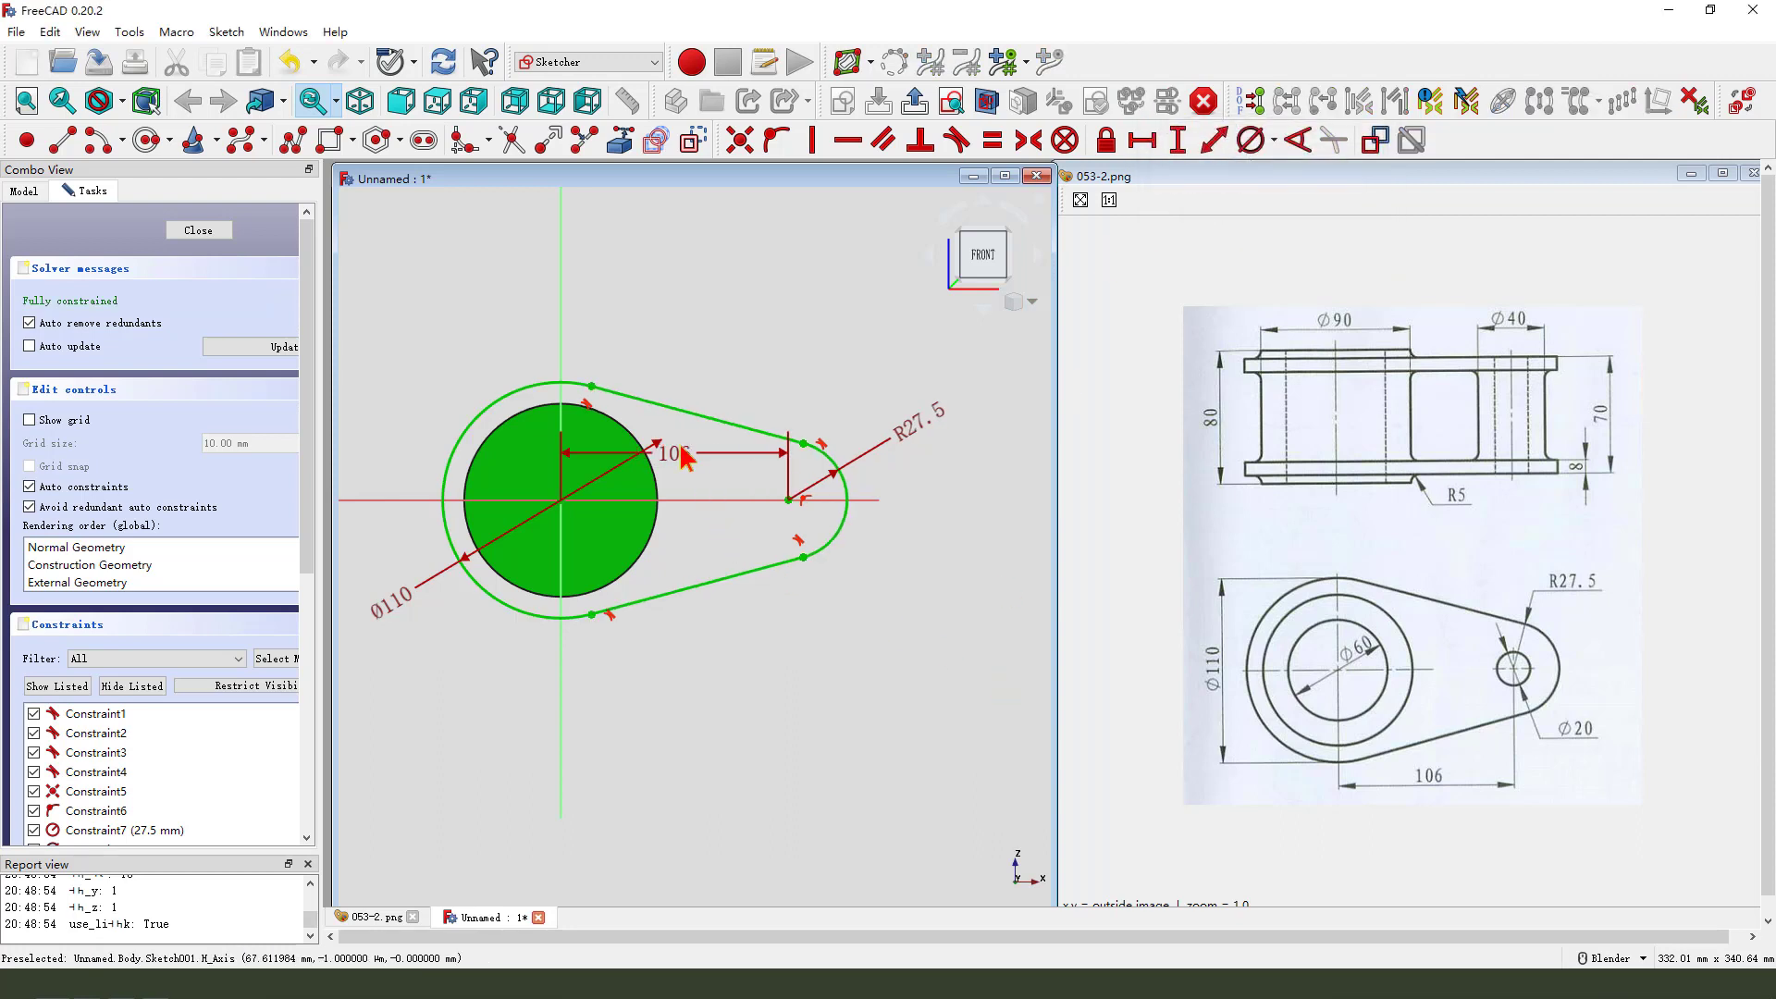
{"action": "left_click_drag", "start_coordinate": [676, 465], "coordinate": [675, 696]}
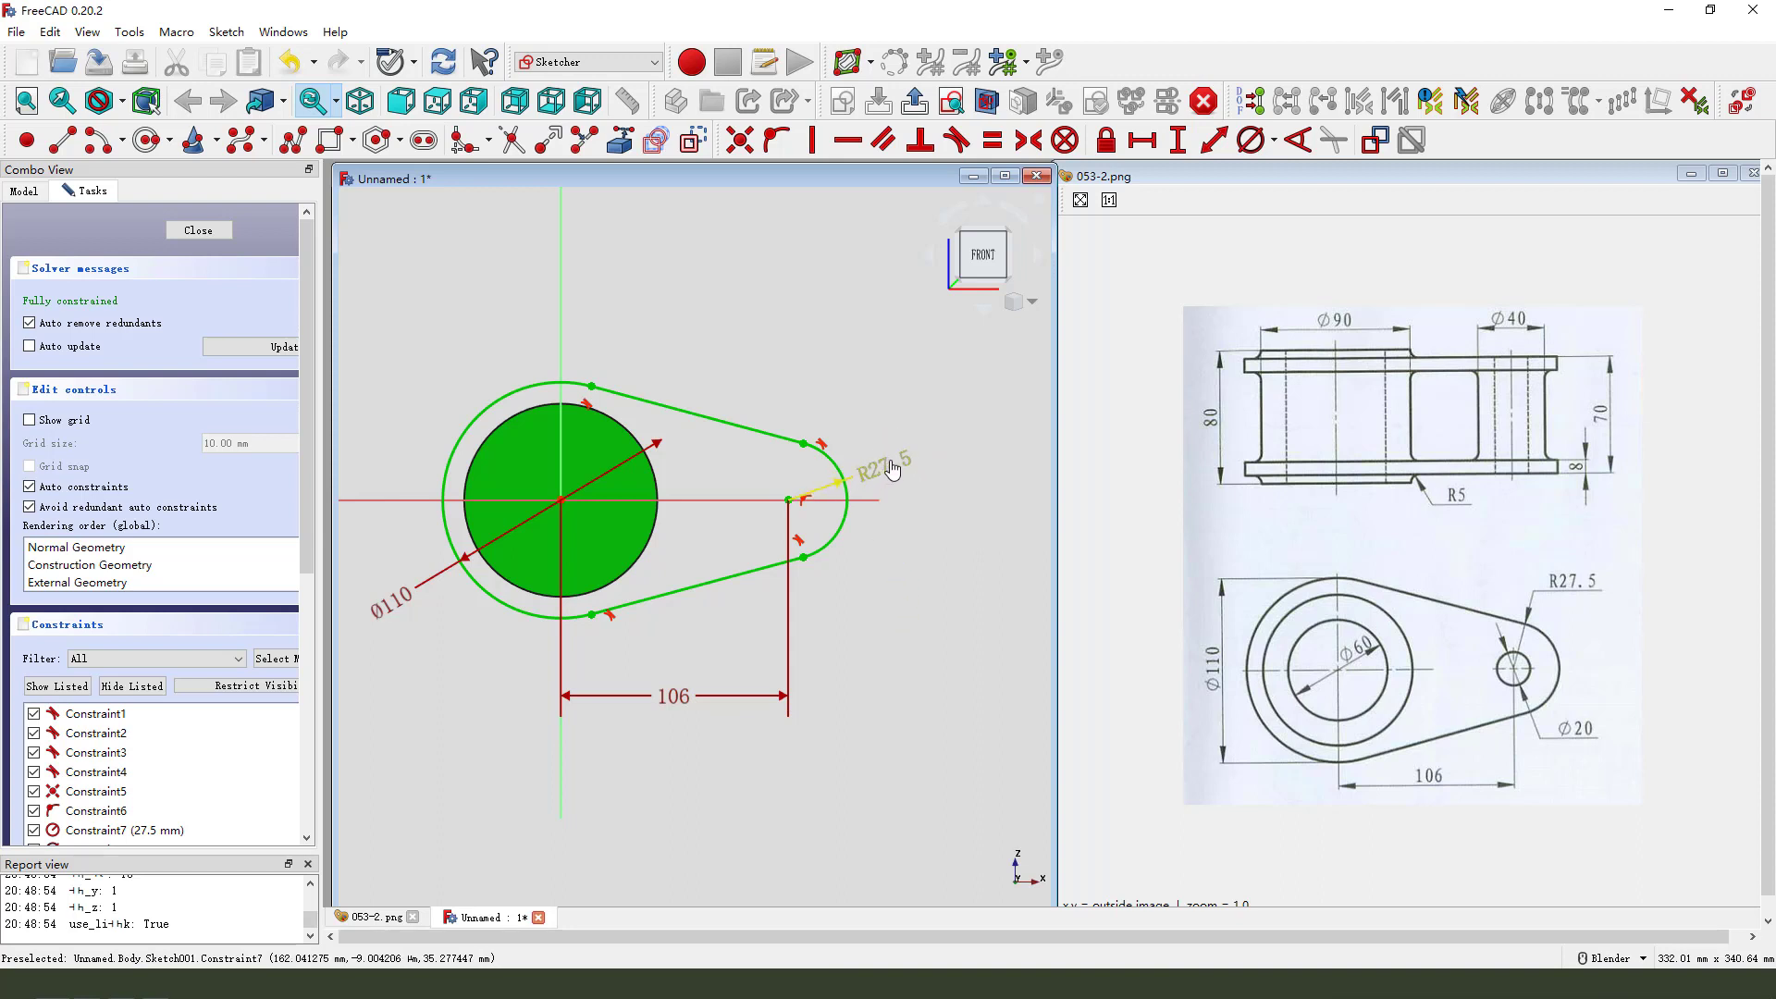
{"action": "left_click_drag", "start_coordinate": [892, 476], "coordinate": [874, 464]}
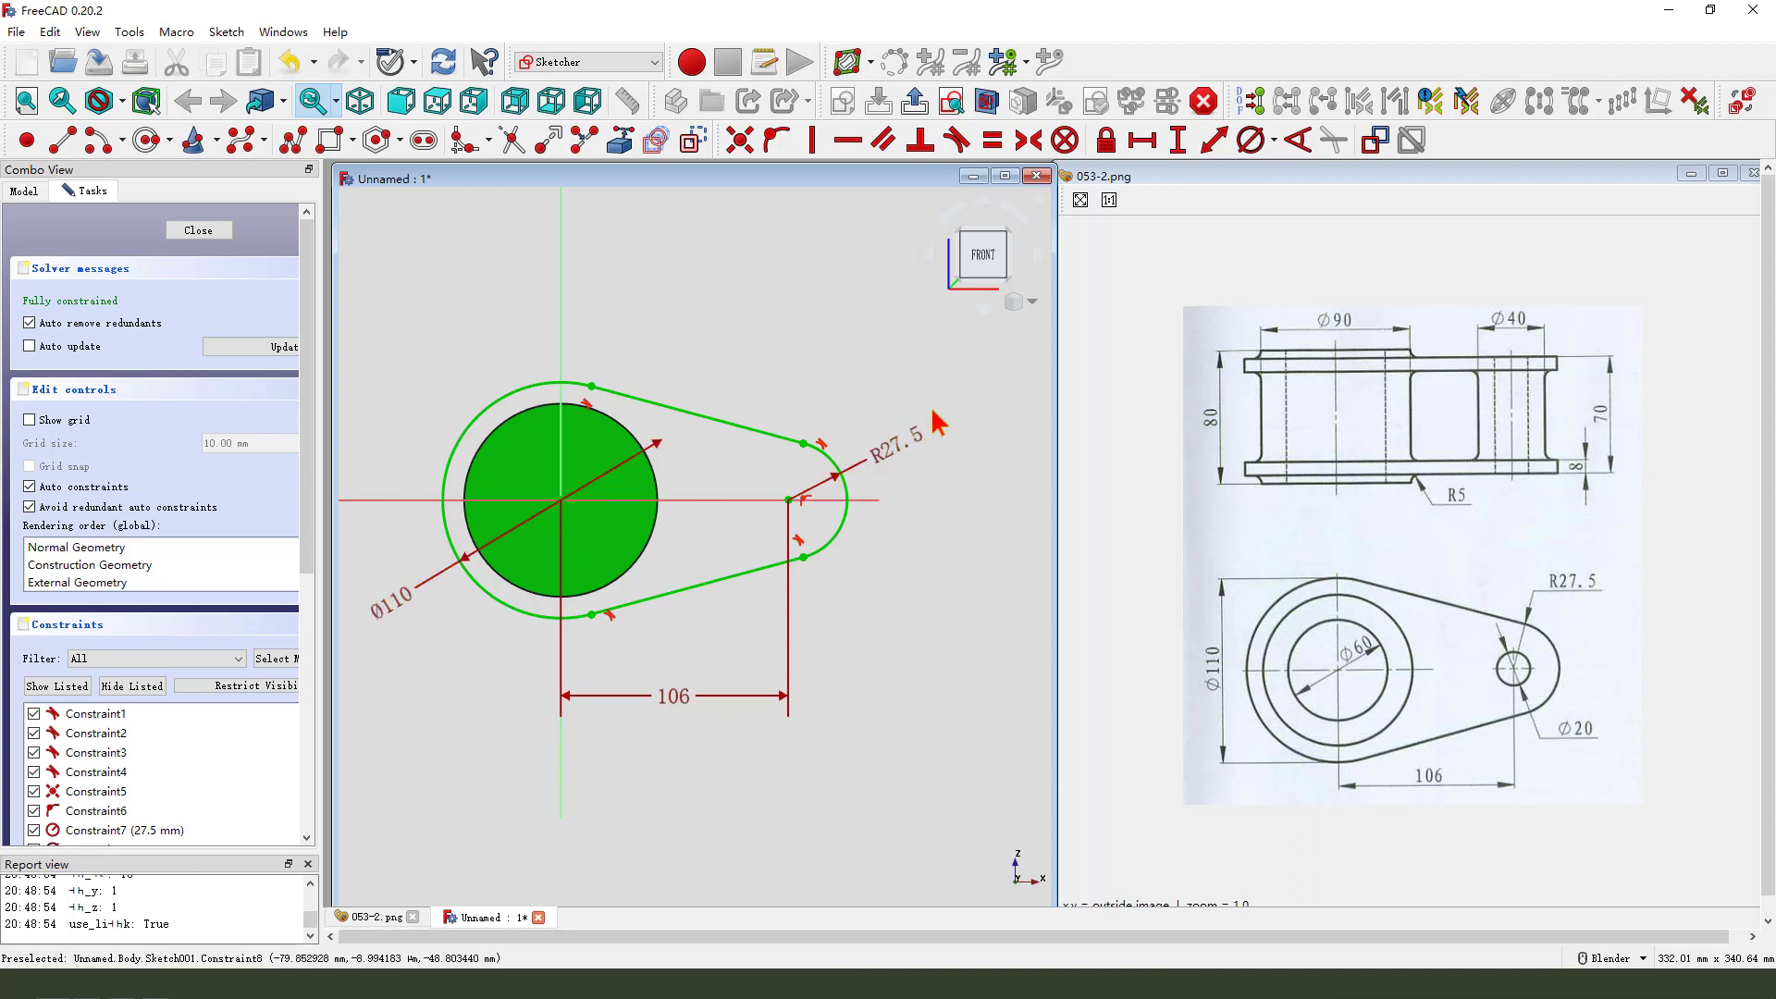
Close the lug sketch and review the lower flange dimensions on the reference drawing
{"action": "left_click", "coordinate": [920, 112]}
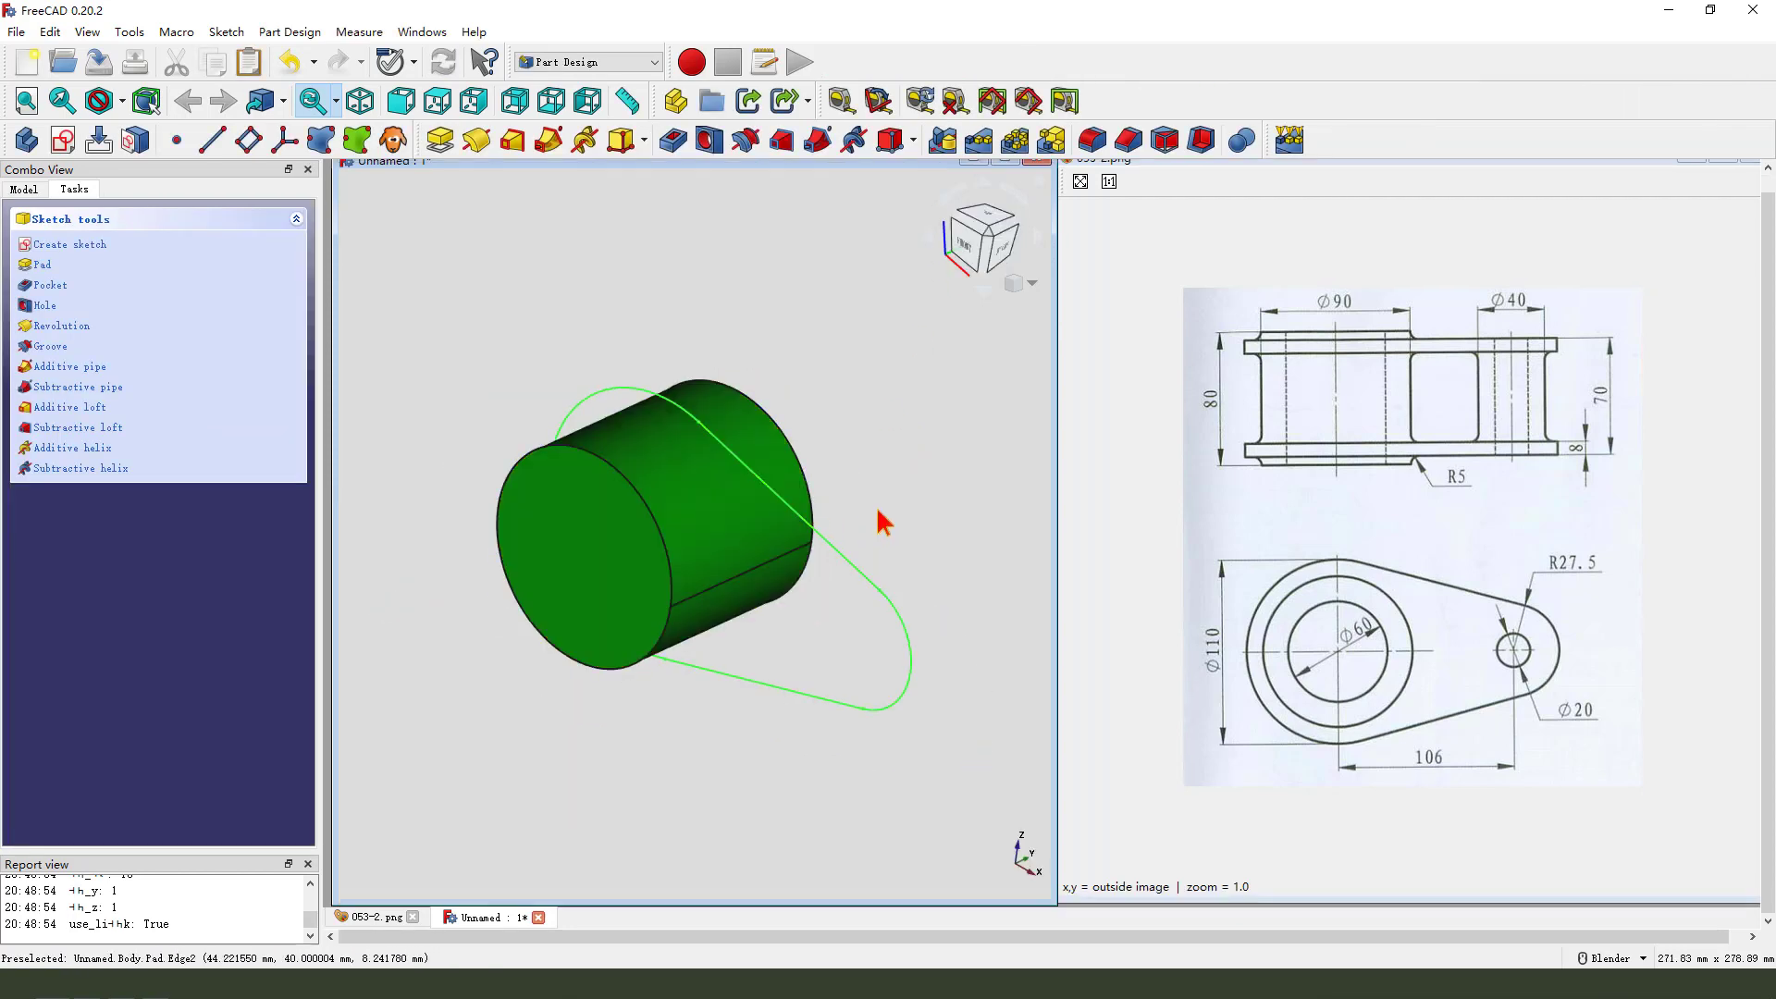
{"action": "middle_click_drag", "start_coordinate": [878, 520], "coordinate": [872, 541]}
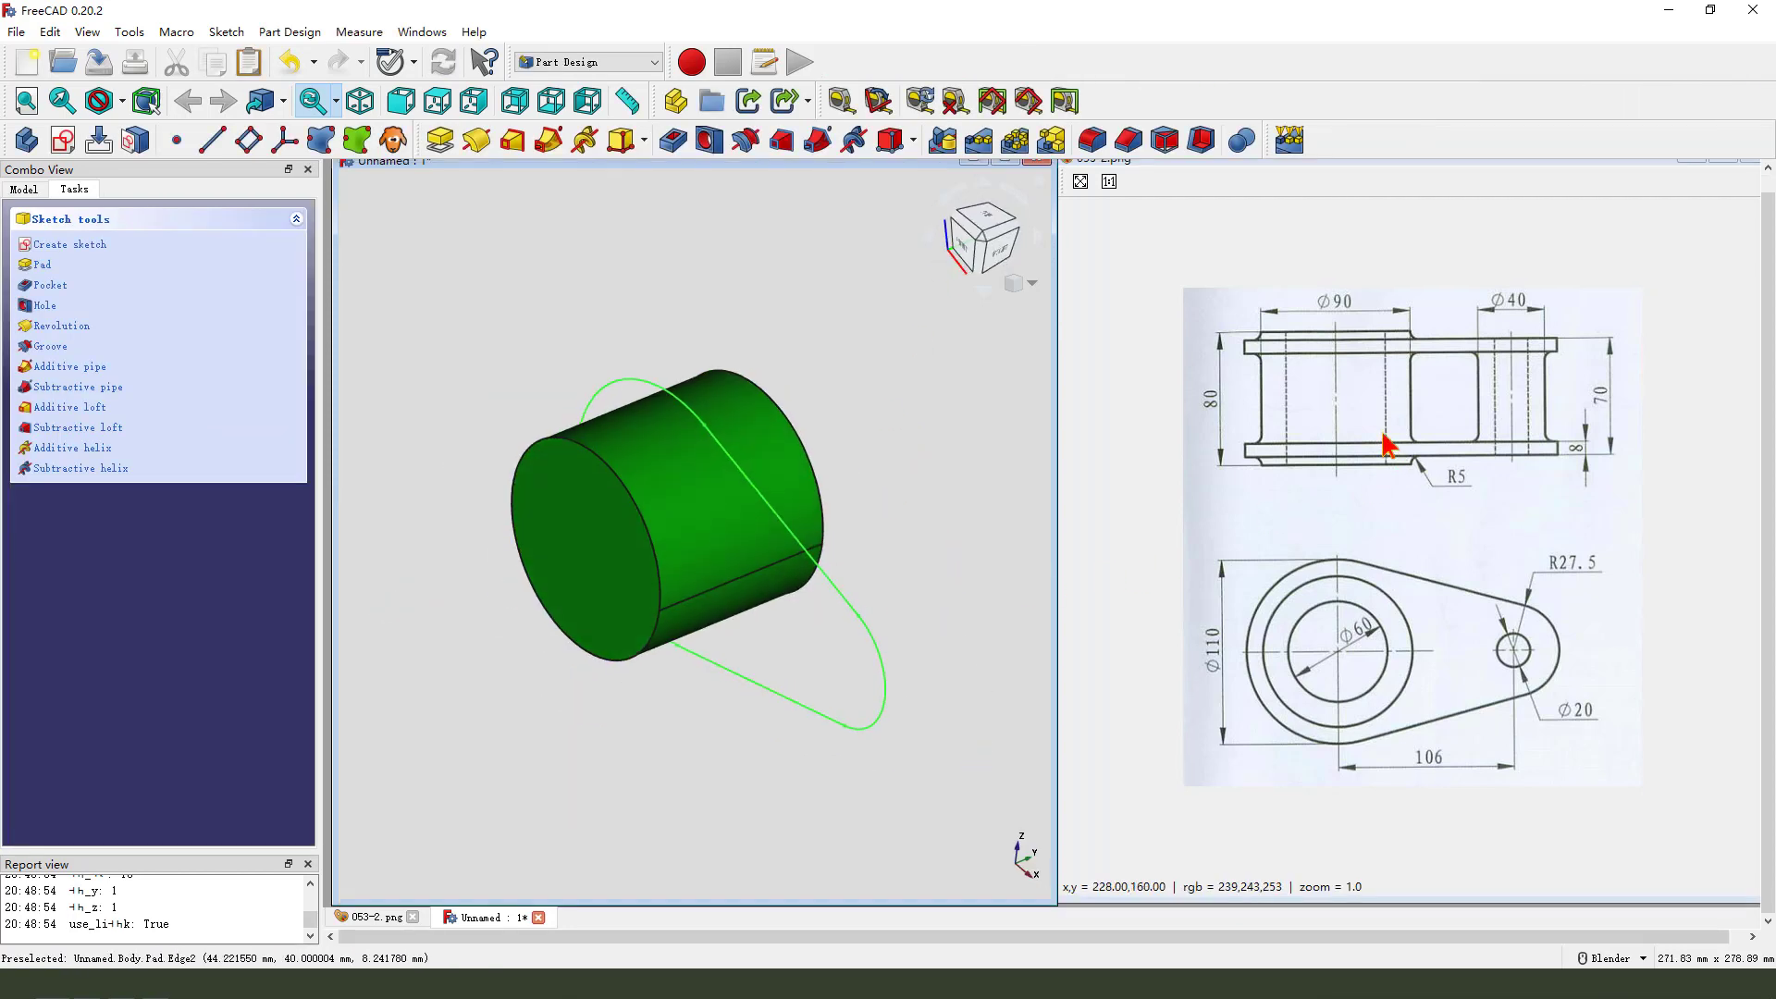
{"action": "mouse_move", "coordinate": [1224, 449]}
{"action": "left_mouse_down"}
{"action": "mouse_move", "coordinate": [1471, 424]}
{"action": "mouse_move", "coordinate": [1583, 496]}
{"action": "mouse_move", "coordinate": [1243, 452]}
{"action": "mouse_move", "coordinate": [1347, 499]}
{"action": "mouse_move", "coordinate": [1422, 485]}
{"action": "left_mouse_up"}
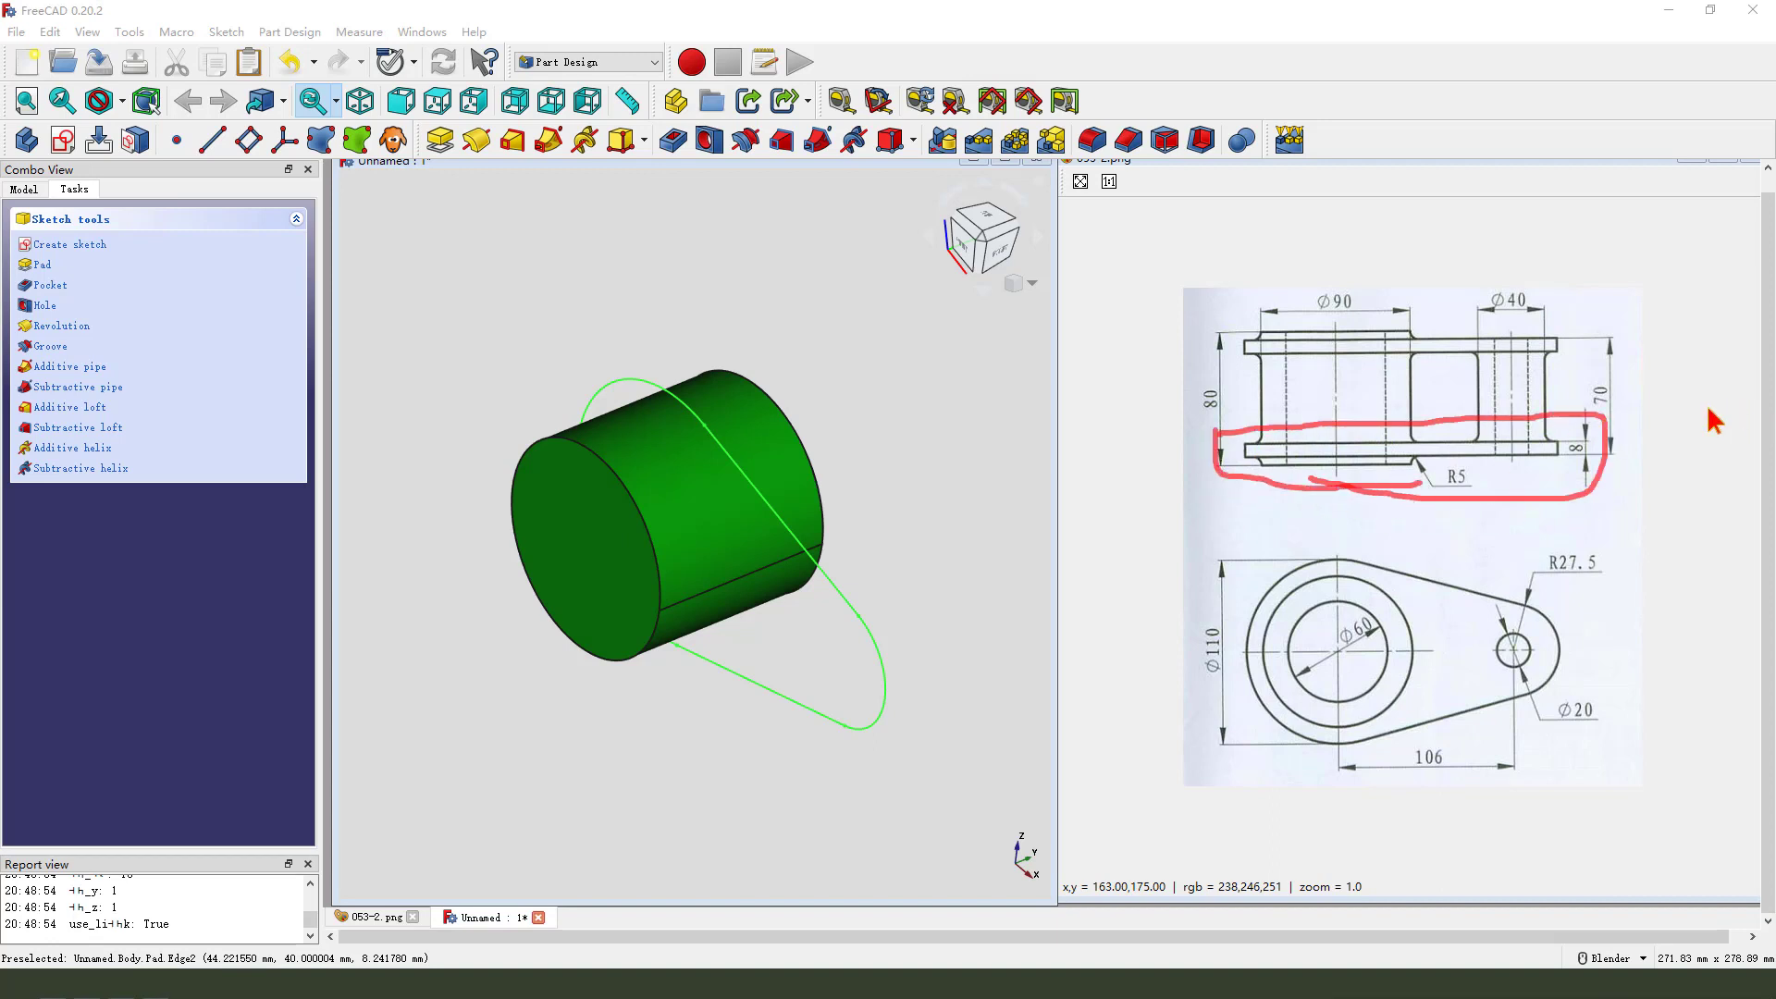
{"action": "mouse_move", "coordinate": [1586, 379]}
{"action": "left_mouse_down"}
{"action": "mouse_move", "coordinate": [1627, 448]}
{"action": "mouse_move", "coordinate": [1668, 463]}
{"action": "left_mouse_up"}
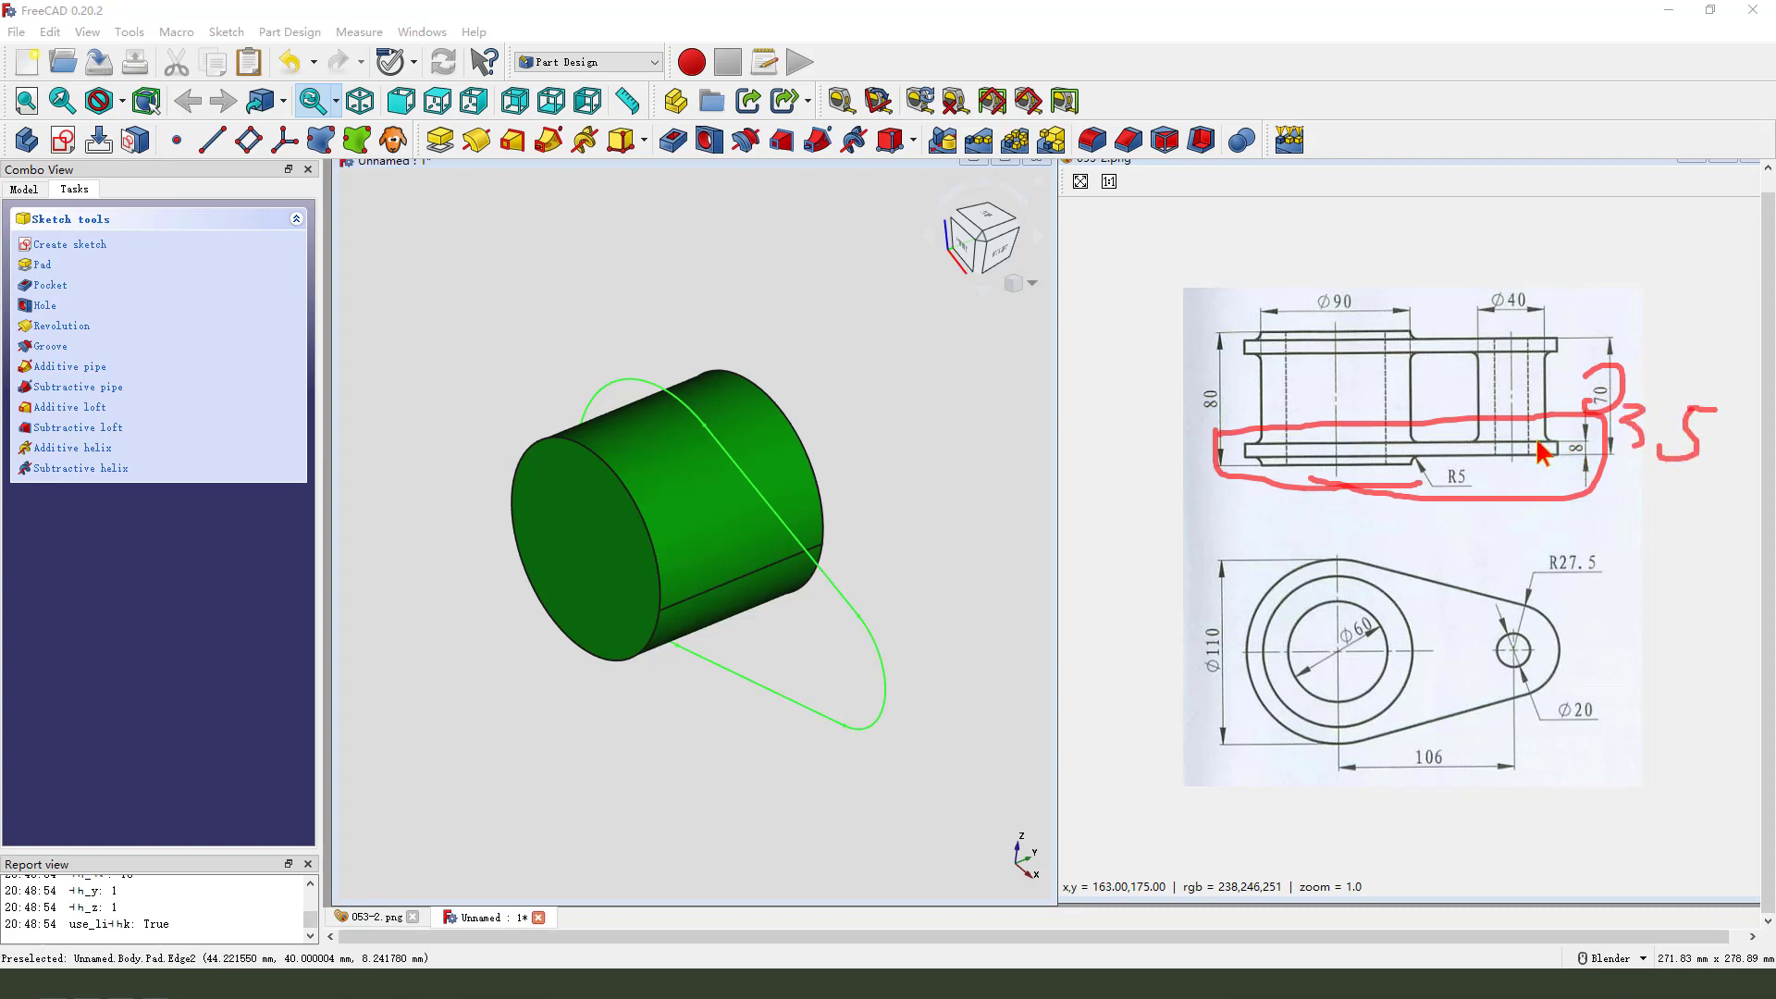
{"action": "left_click_drag", "start_coordinate": [1538, 452], "coordinate": [1610, 444]}
{"action": "key", "text": "Escape"}
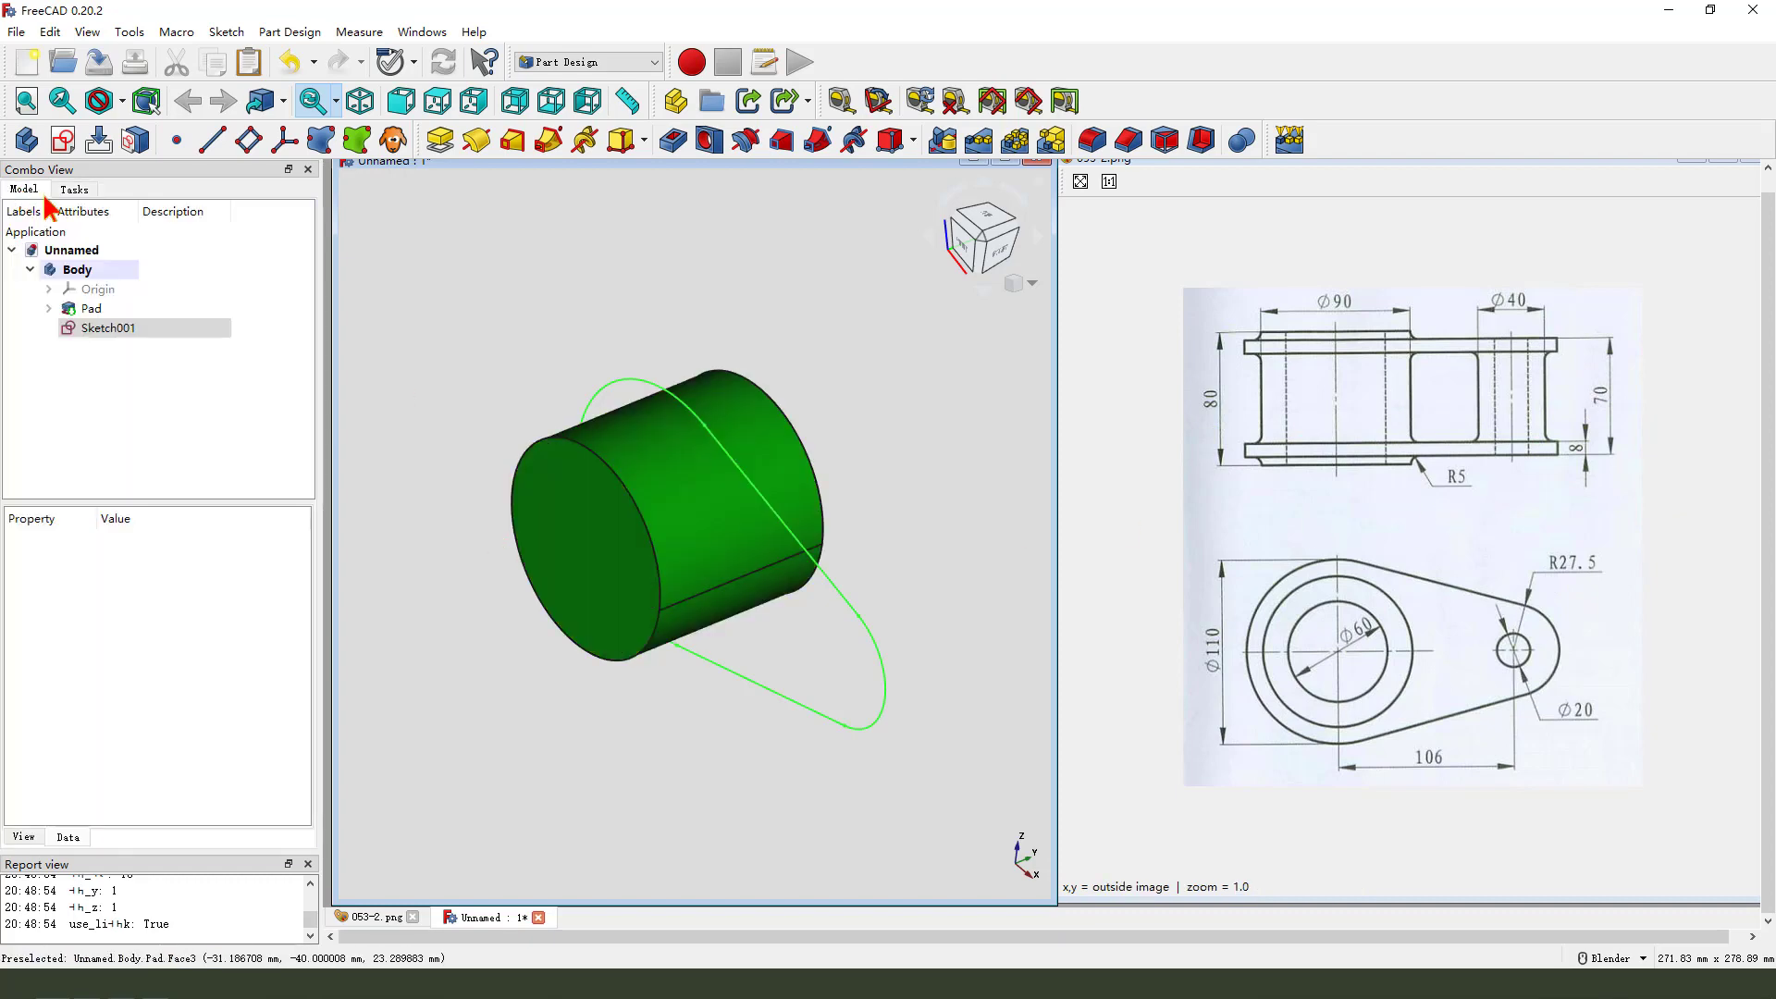
Select Sketch001 in the model tree
{"action": "left_click_drag", "start_coordinate": [682, 305], "coordinate": [674, 372]}
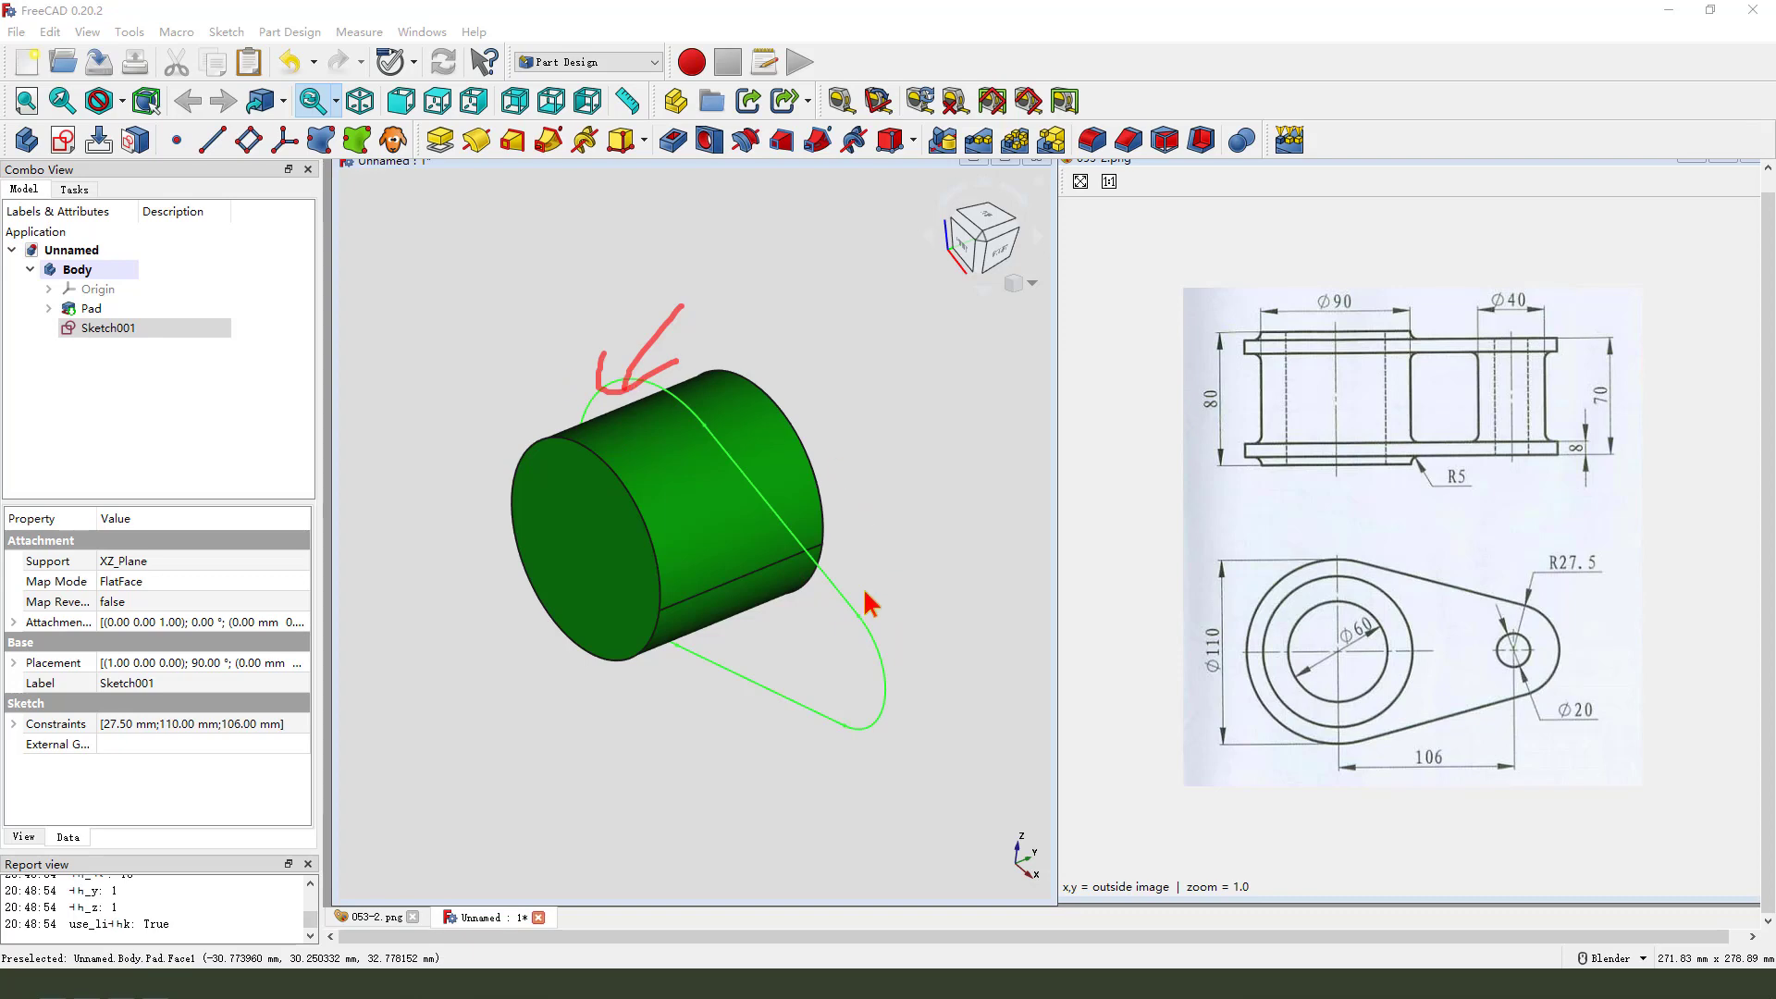
{"action": "left_click_drag", "start_coordinate": [592, 371], "coordinate": [637, 377]}
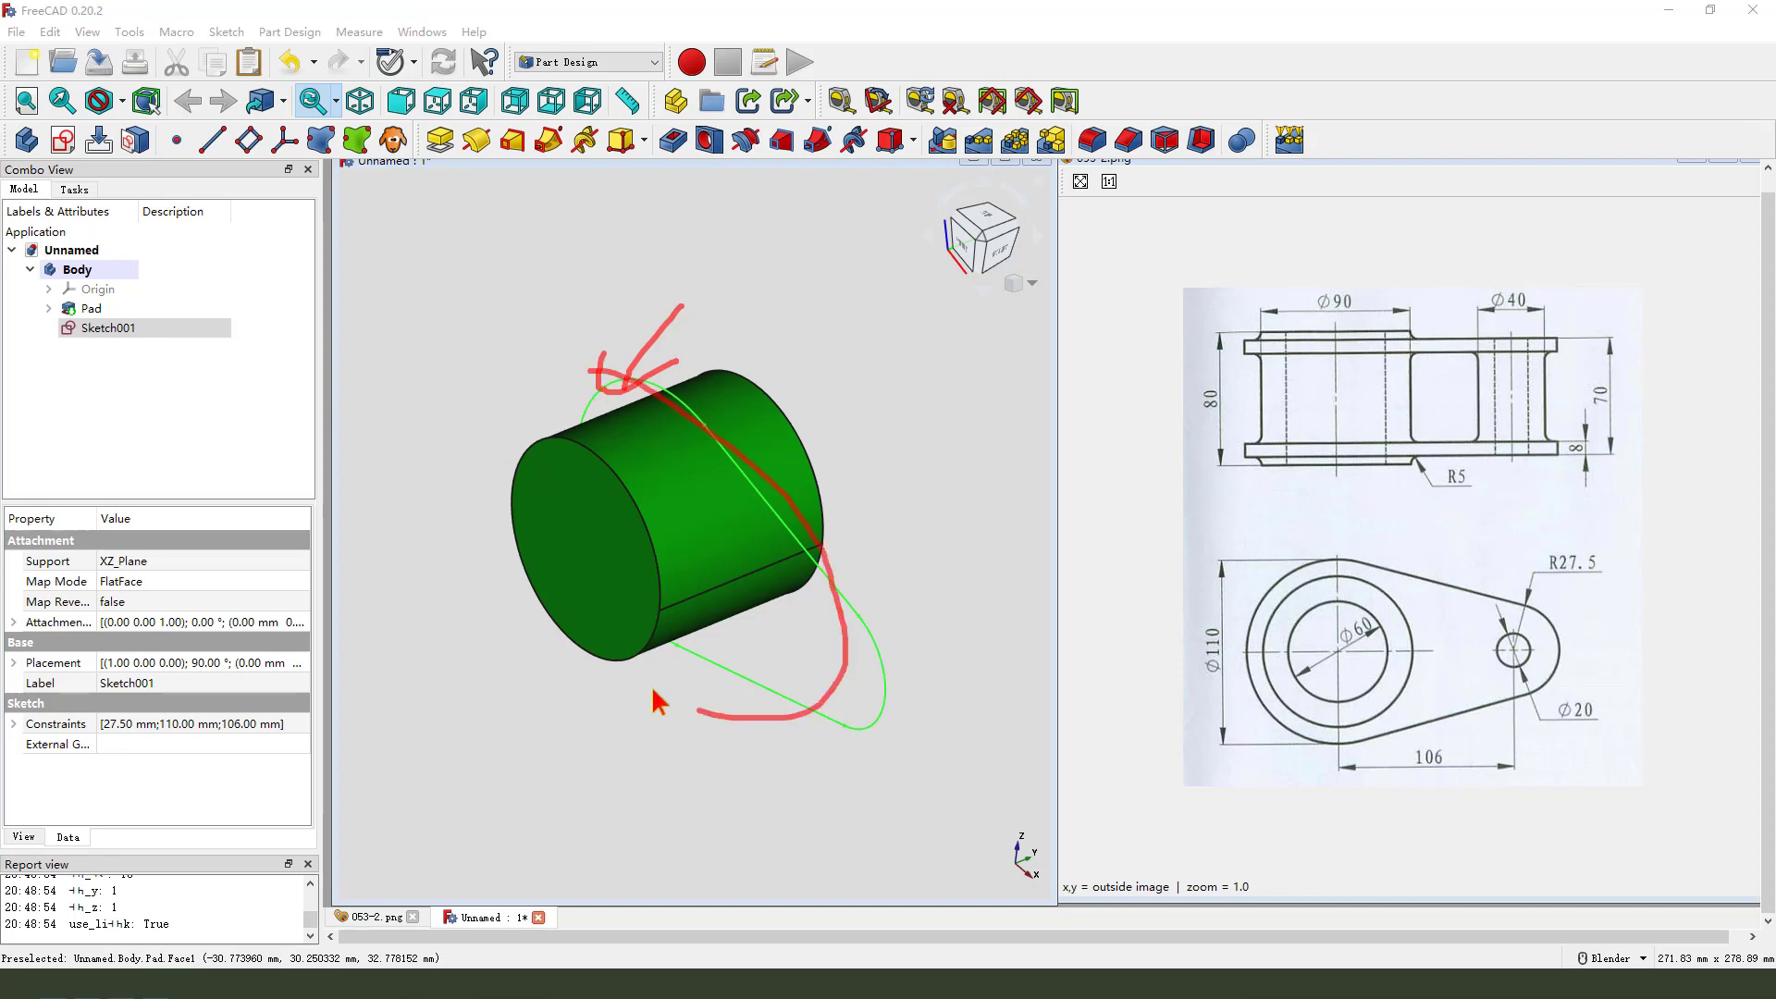
{"action": "left_click_drag", "start_coordinate": [247, 267], "coordinate": [202, 304]}
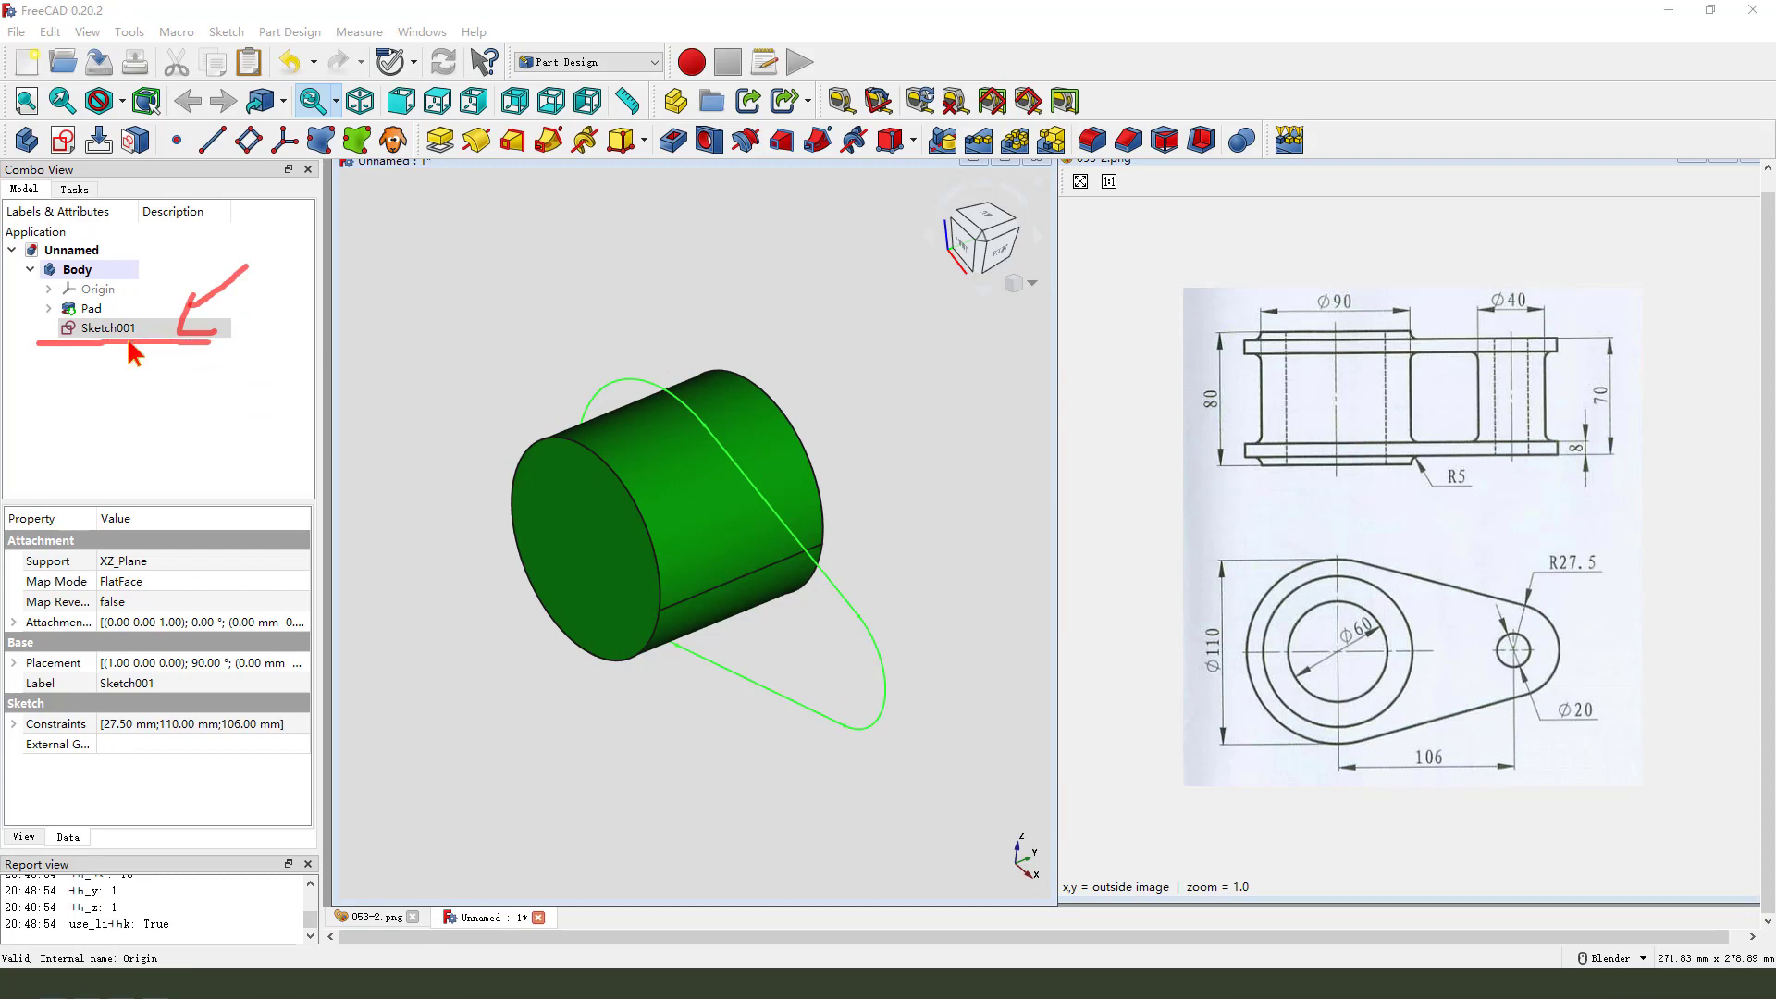
{"action": "left_click", "coordinate": [156, 327]}
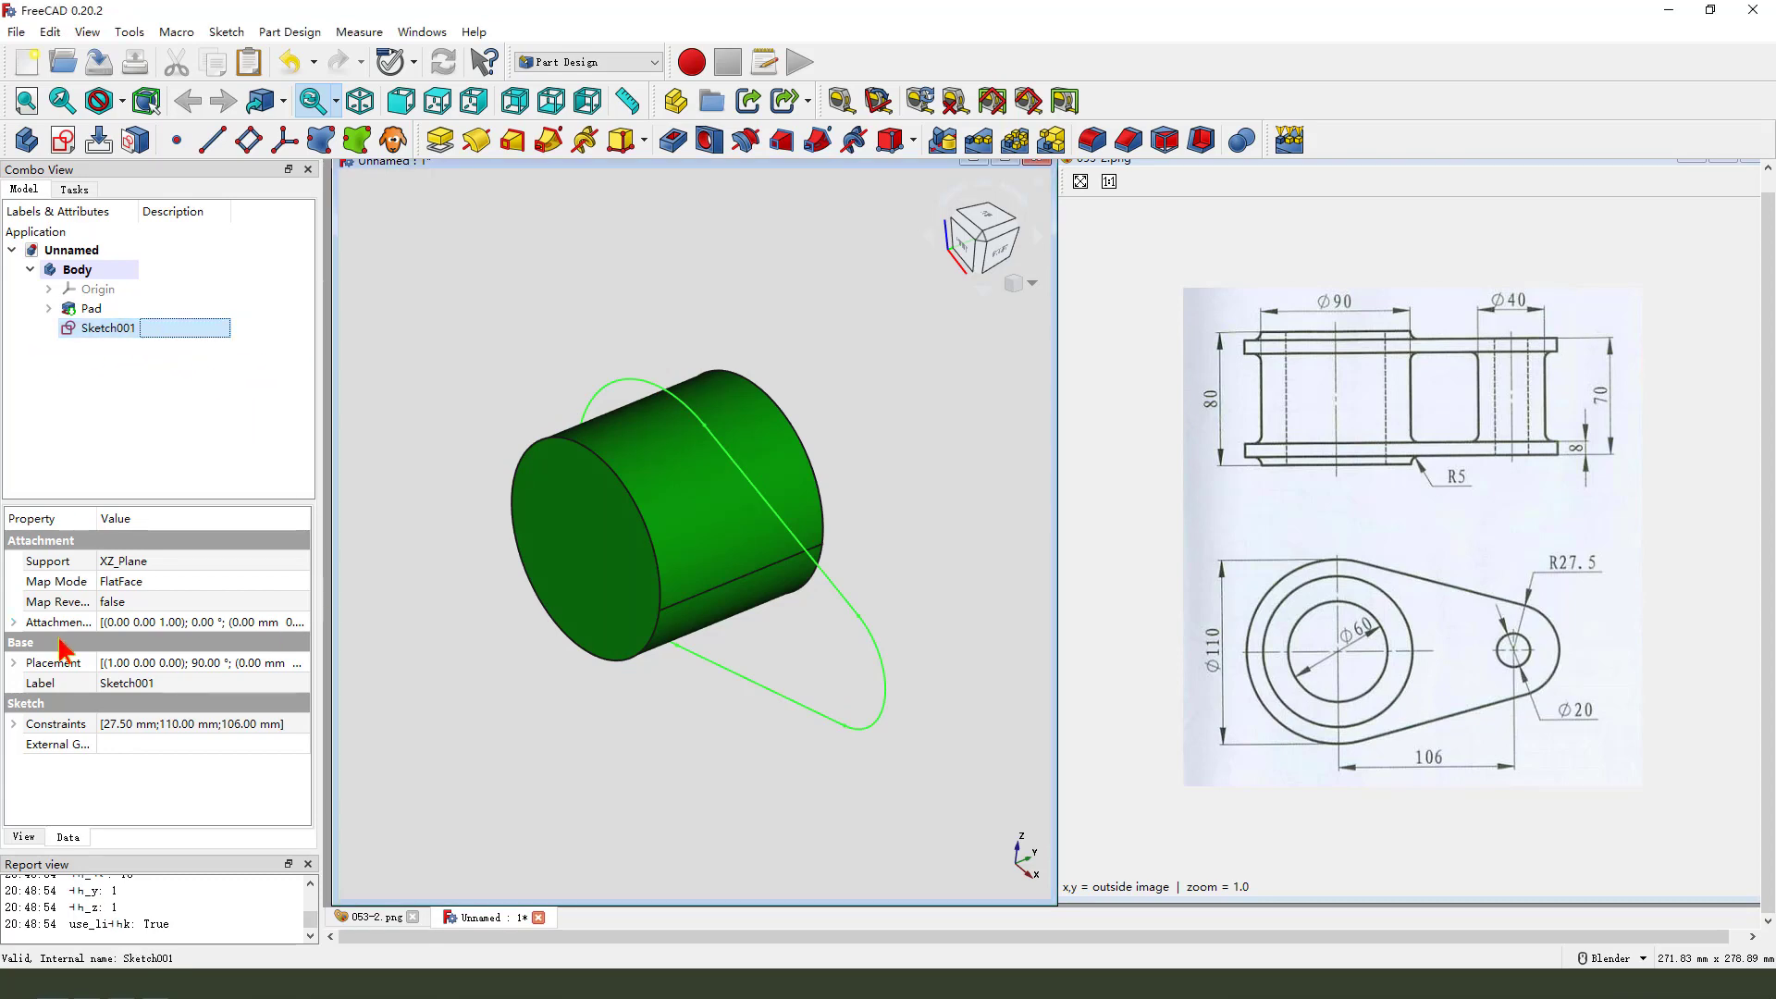
Set Sketch001's Attachment Offset position to y 0 and z 35 mm
{"action": "left_click", "coordinate": [15, 624]}
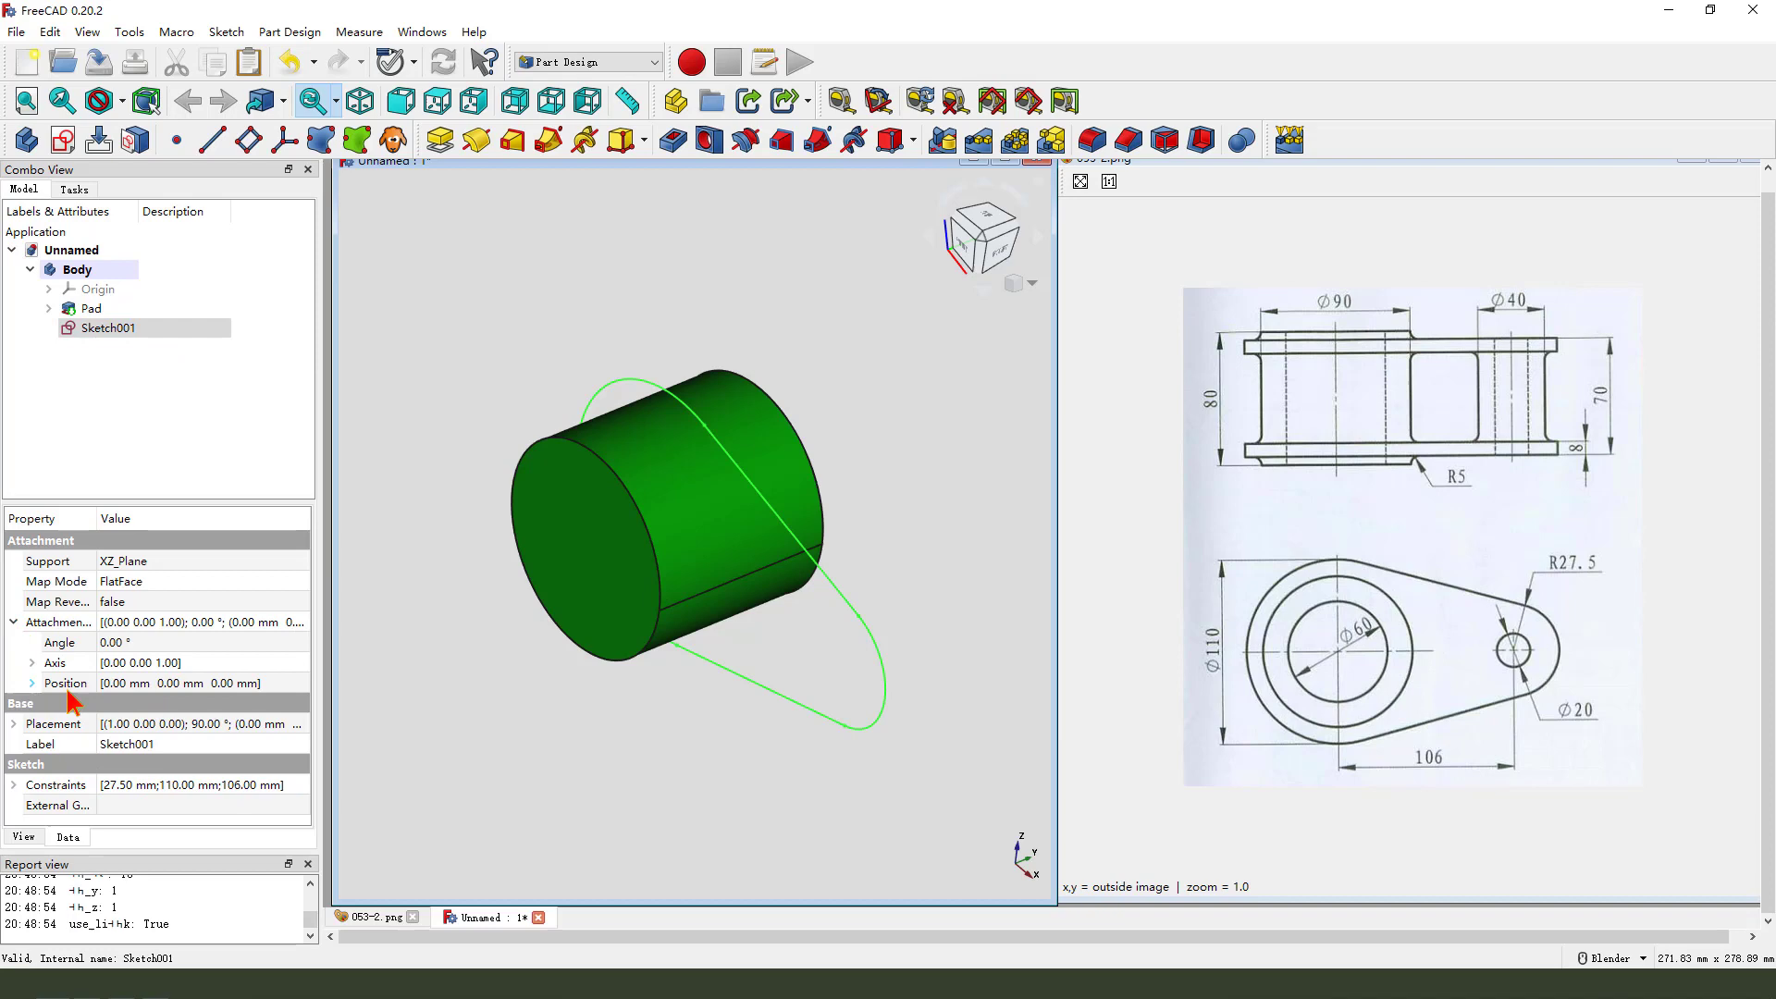
{"action": "left_click", "coordinate": [32, 683]}
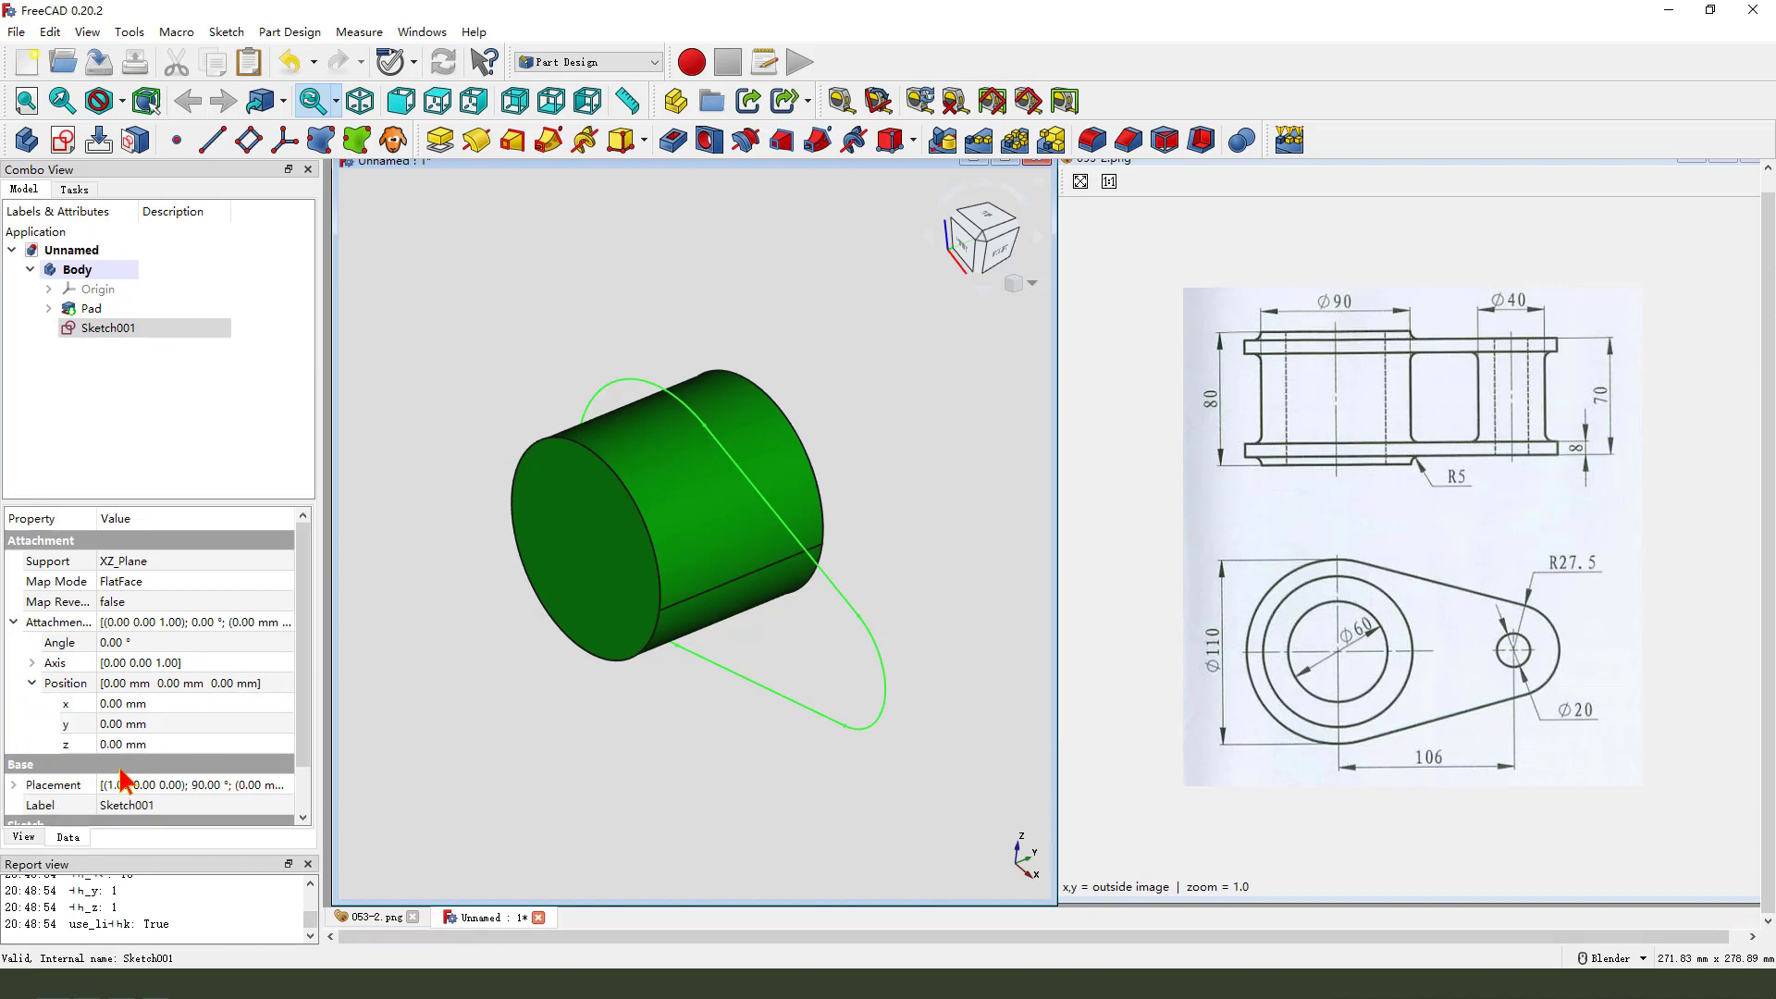
{"action": "left_click", "coordinate": [1030, 855]}
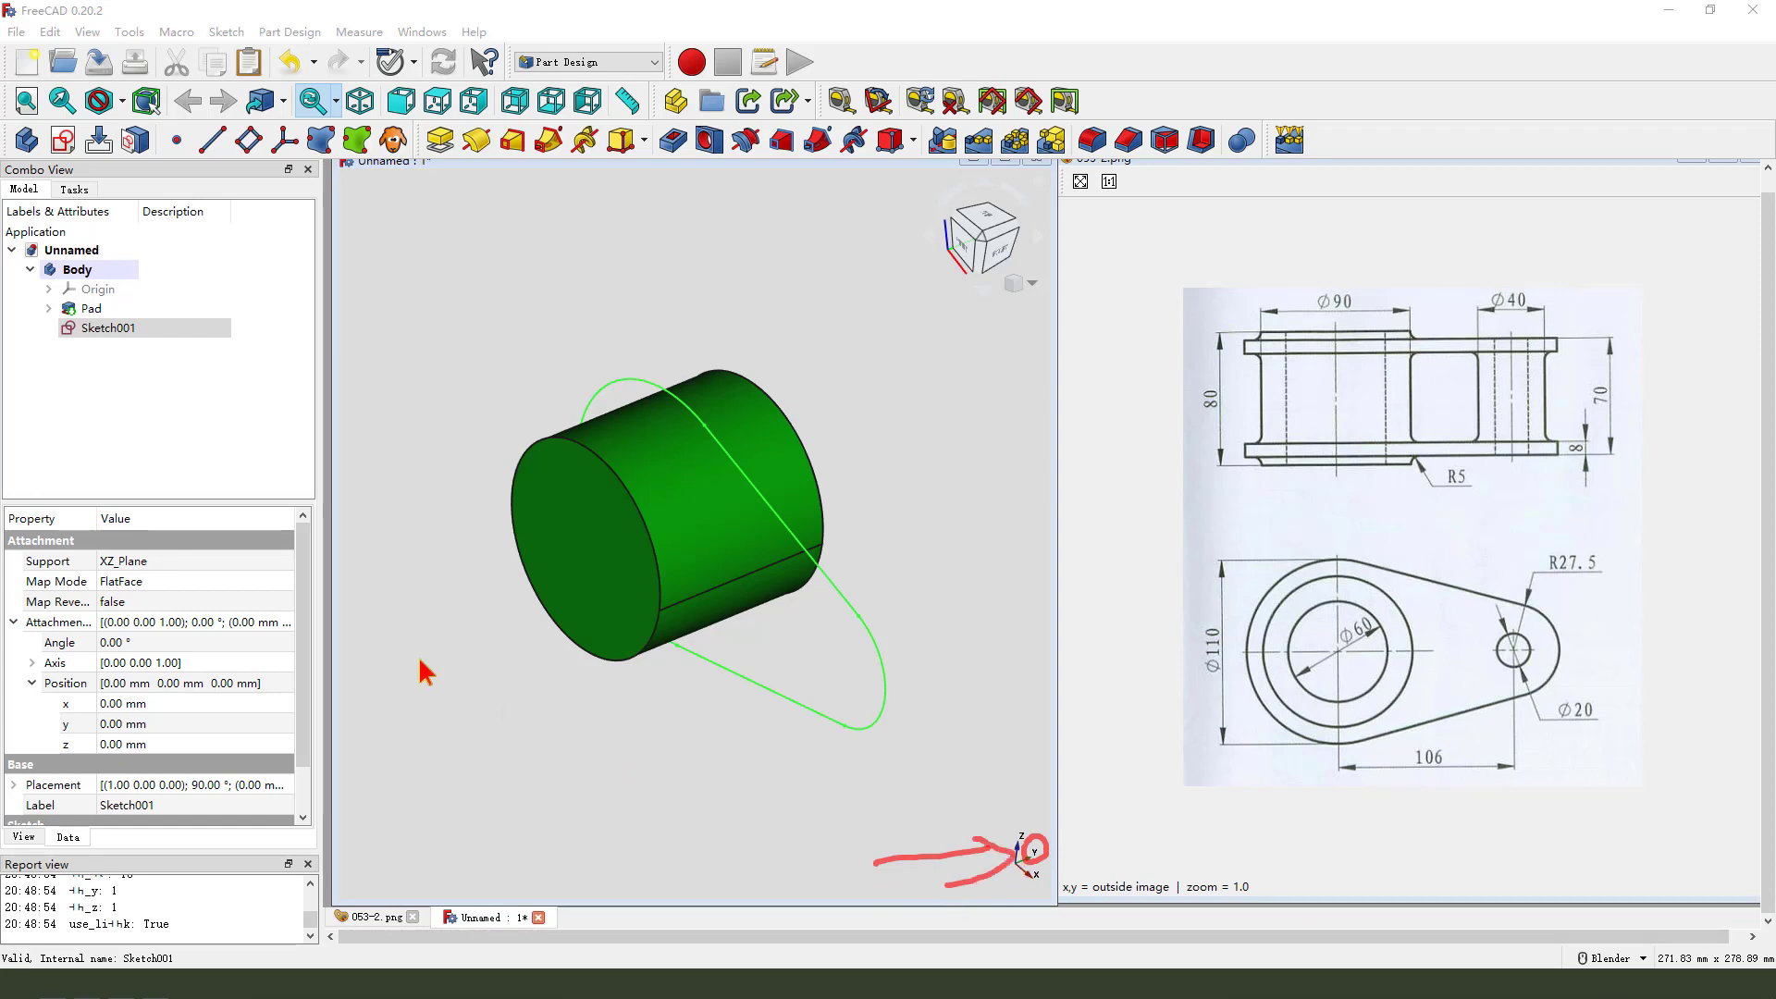
{"action": "left_click", "coordinate": [124, 724]}
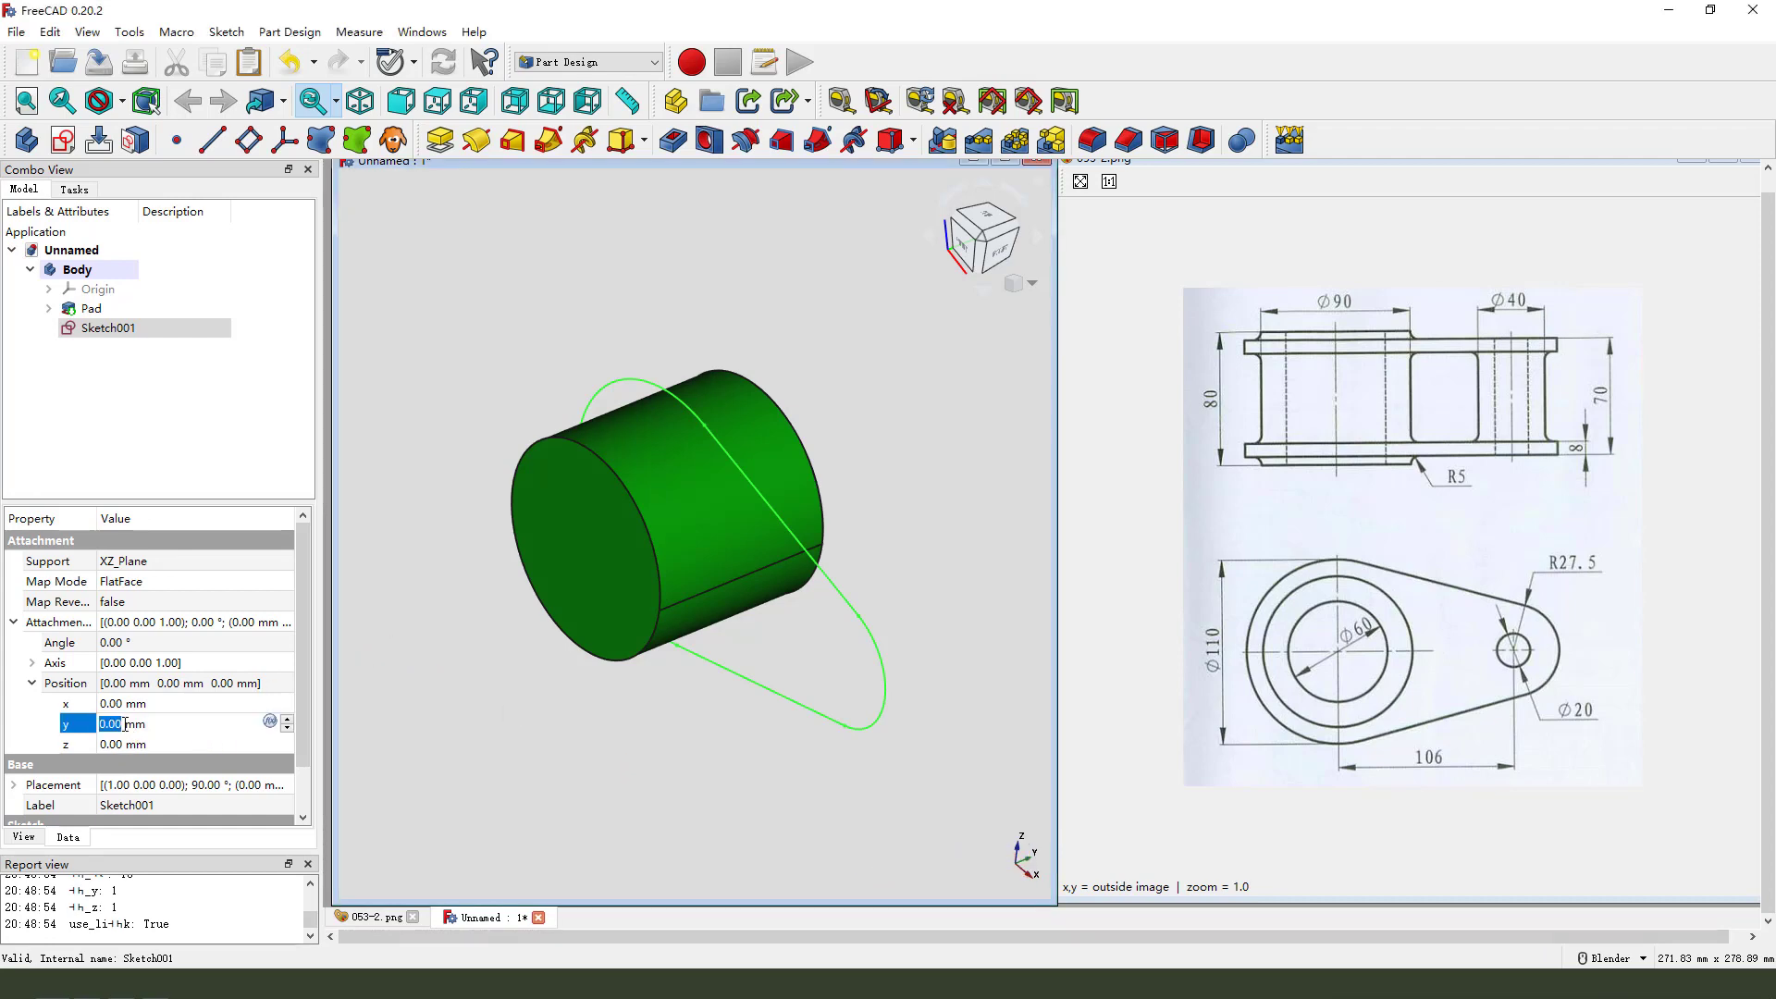
{"action": "type", "text": "35"}
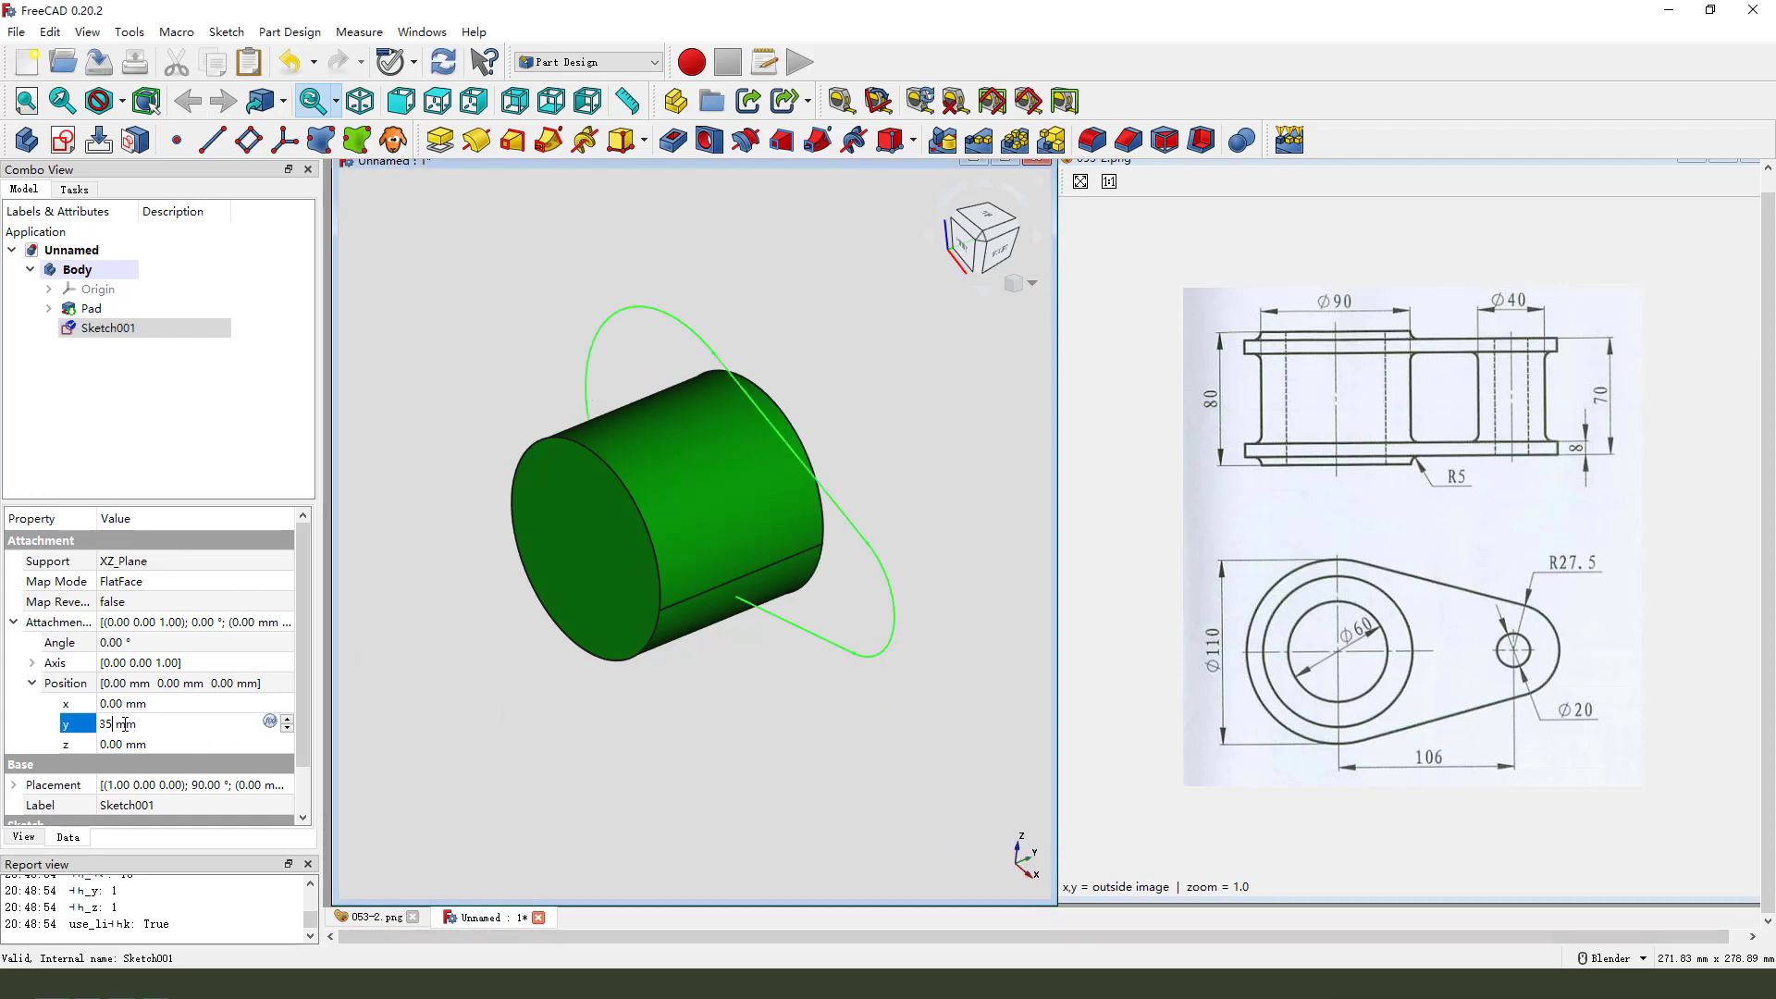
{"action": "key", "text": "Return"}
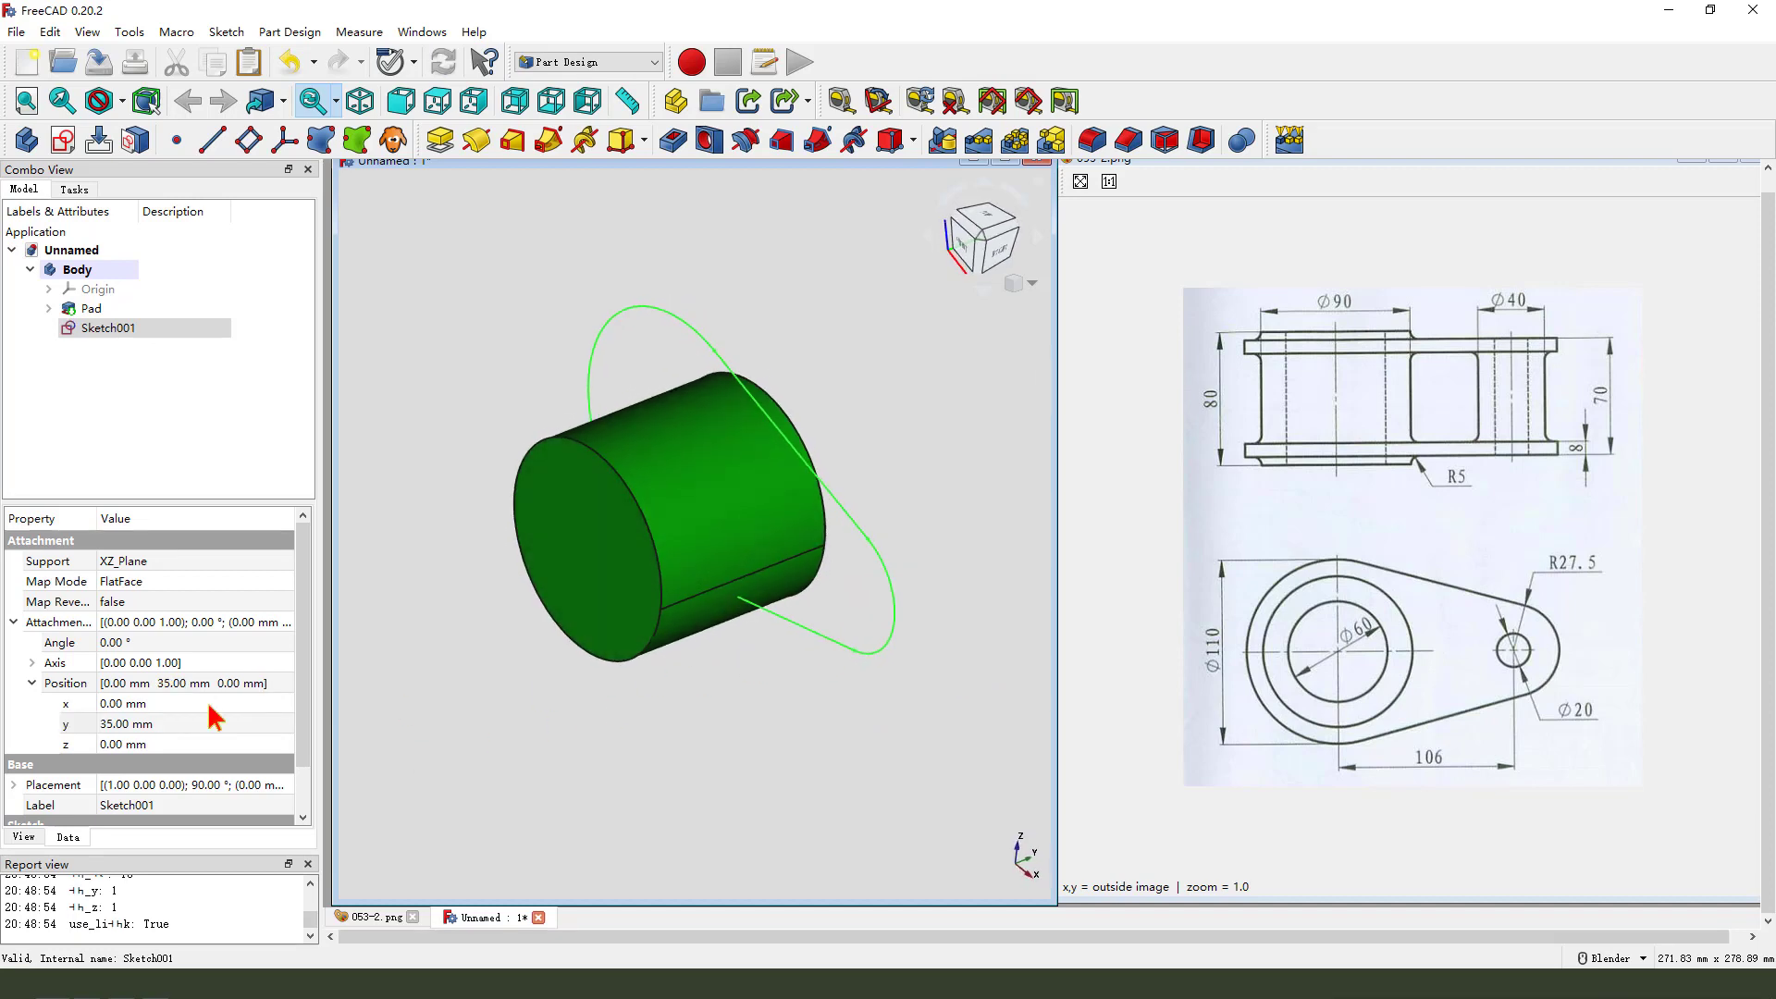
{"action": "left_click", "coordinate": [134, 724]}
{"action": "type", "text": "0"}
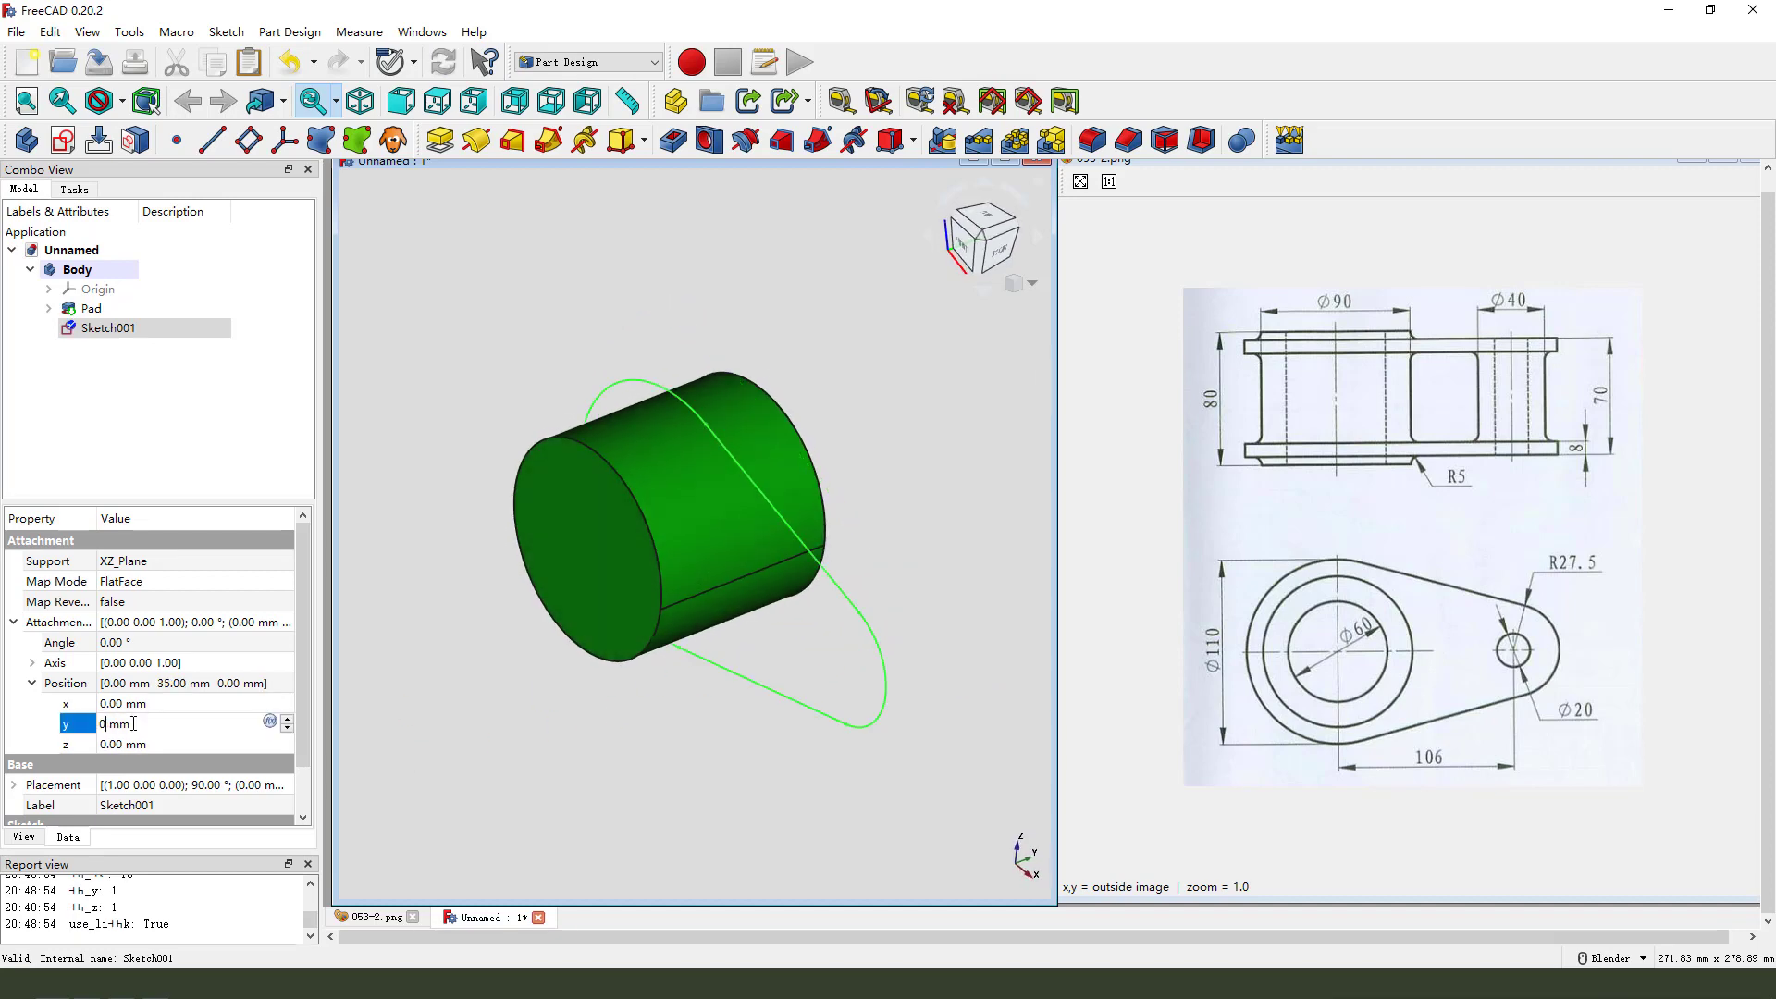
{"action": "left_click", "coordinate": [125, 743]}
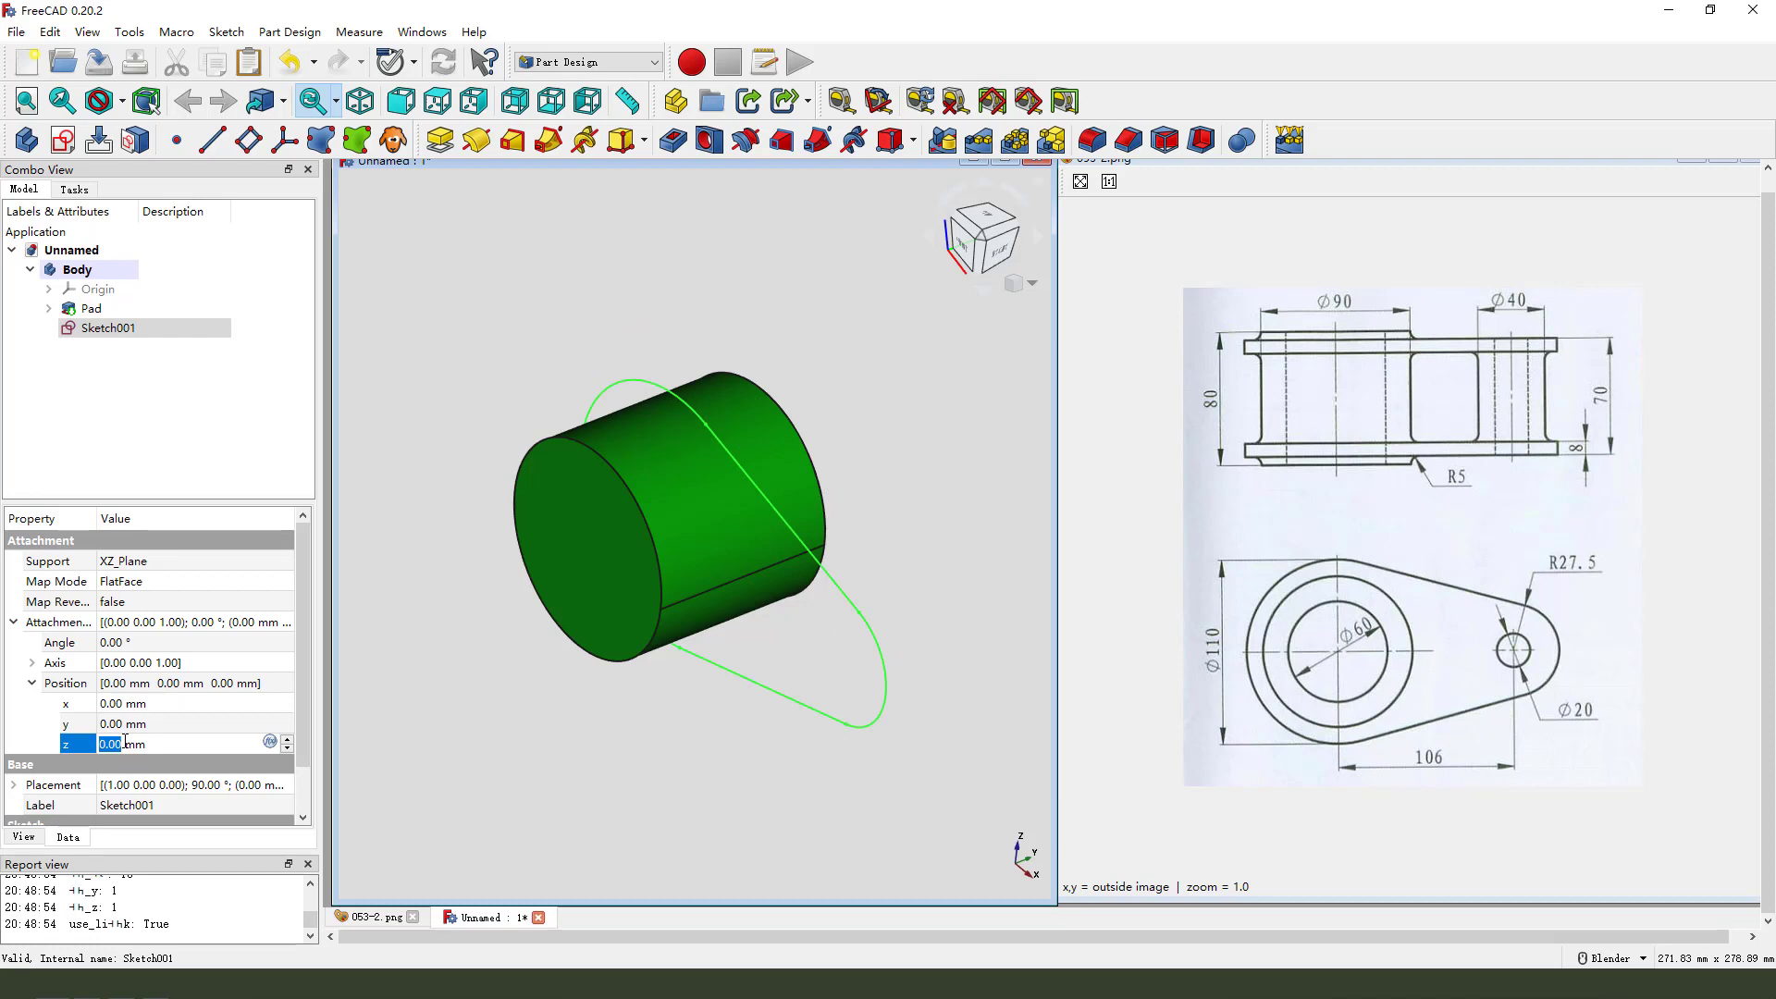
{"action": "type", "text": "35"}
Orbit to check the shifted lug profile, then reselect Sketch001
{"action": "mouse_move", "coordinate": [722, 709]}
{"action": "middle_mouse_down"}
{"action": "mouse_move", "coordinate": [733, 607]}
{"action": "mouse_move", "coordinate": [677, 618]}
{"action": "mouse_move", "coordinate": [733, 615]}
{"action": "middle_mouse_up"}
{"action": "mouse_move", "coordinate": [128, 722]}
{"action": "left_mouse_down"}
{"action": "mouse_move", "coordinate": [114, 730]}
{"action": "mouse_move", "coordinate": [722, 695]}
{"action": "mouse_move", "coordinate": [703, 713]}
{"action": "left_mouse_up"}
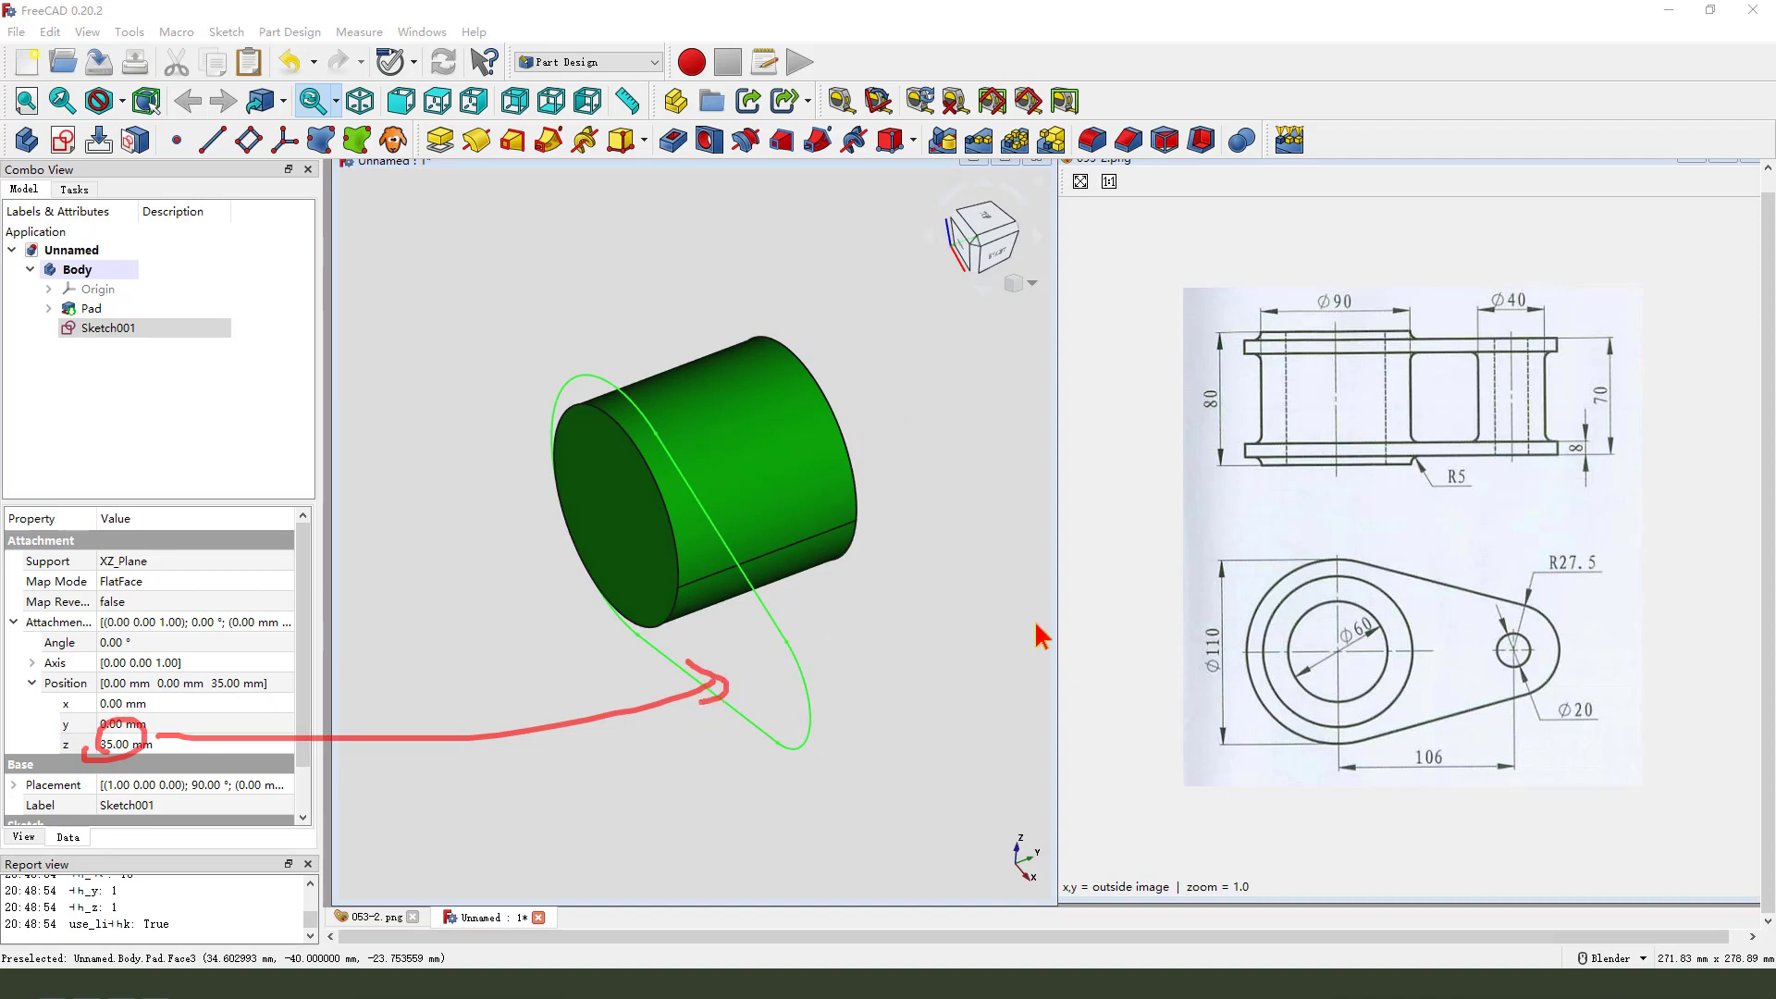
{"action": "mouse_move", "coordinate": [838, 659]}
{"action": "left_mouse_down"}
{"action": "mouse_move", "coordinate": [1070, 377]}
{"action": "mouse_move", "coordinate": [1624, 403]}
{"action": "mouse_move", "coordinate": [1576, 452]}
{"action": "mouse_move", "coordinate": [1652, 448]}
{"action": "left_mouse_up"}
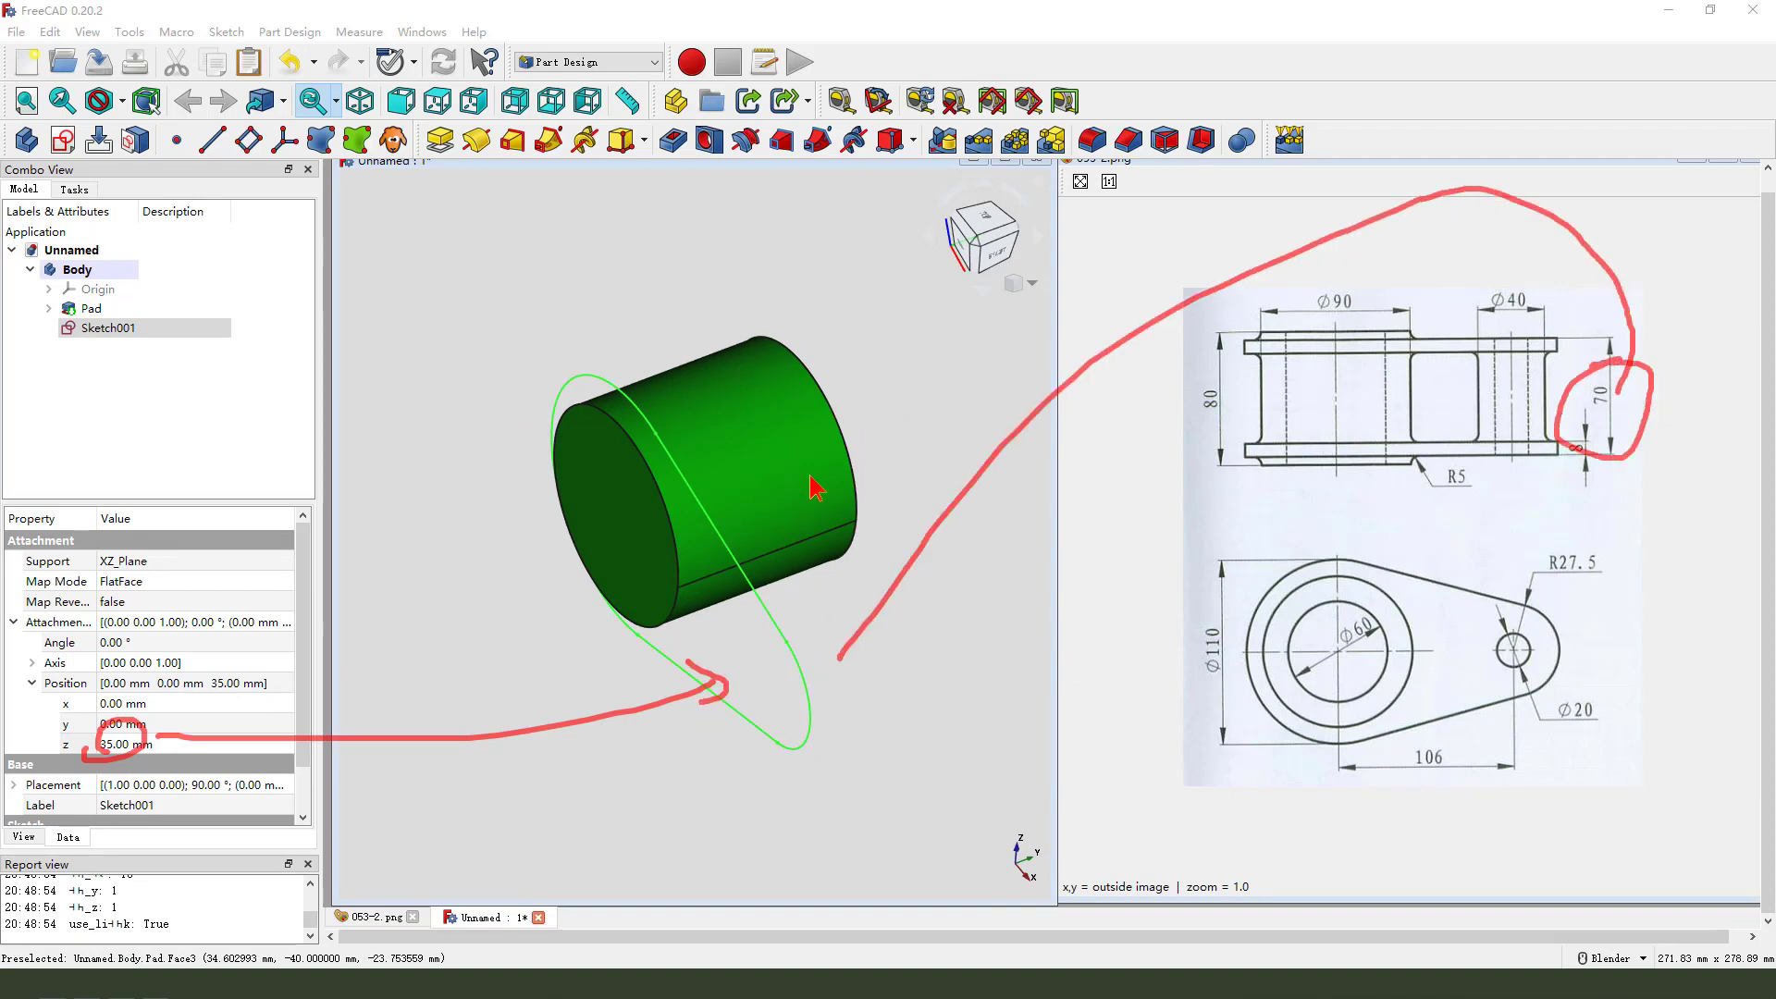
{"action": "key", "text": "Escape"}
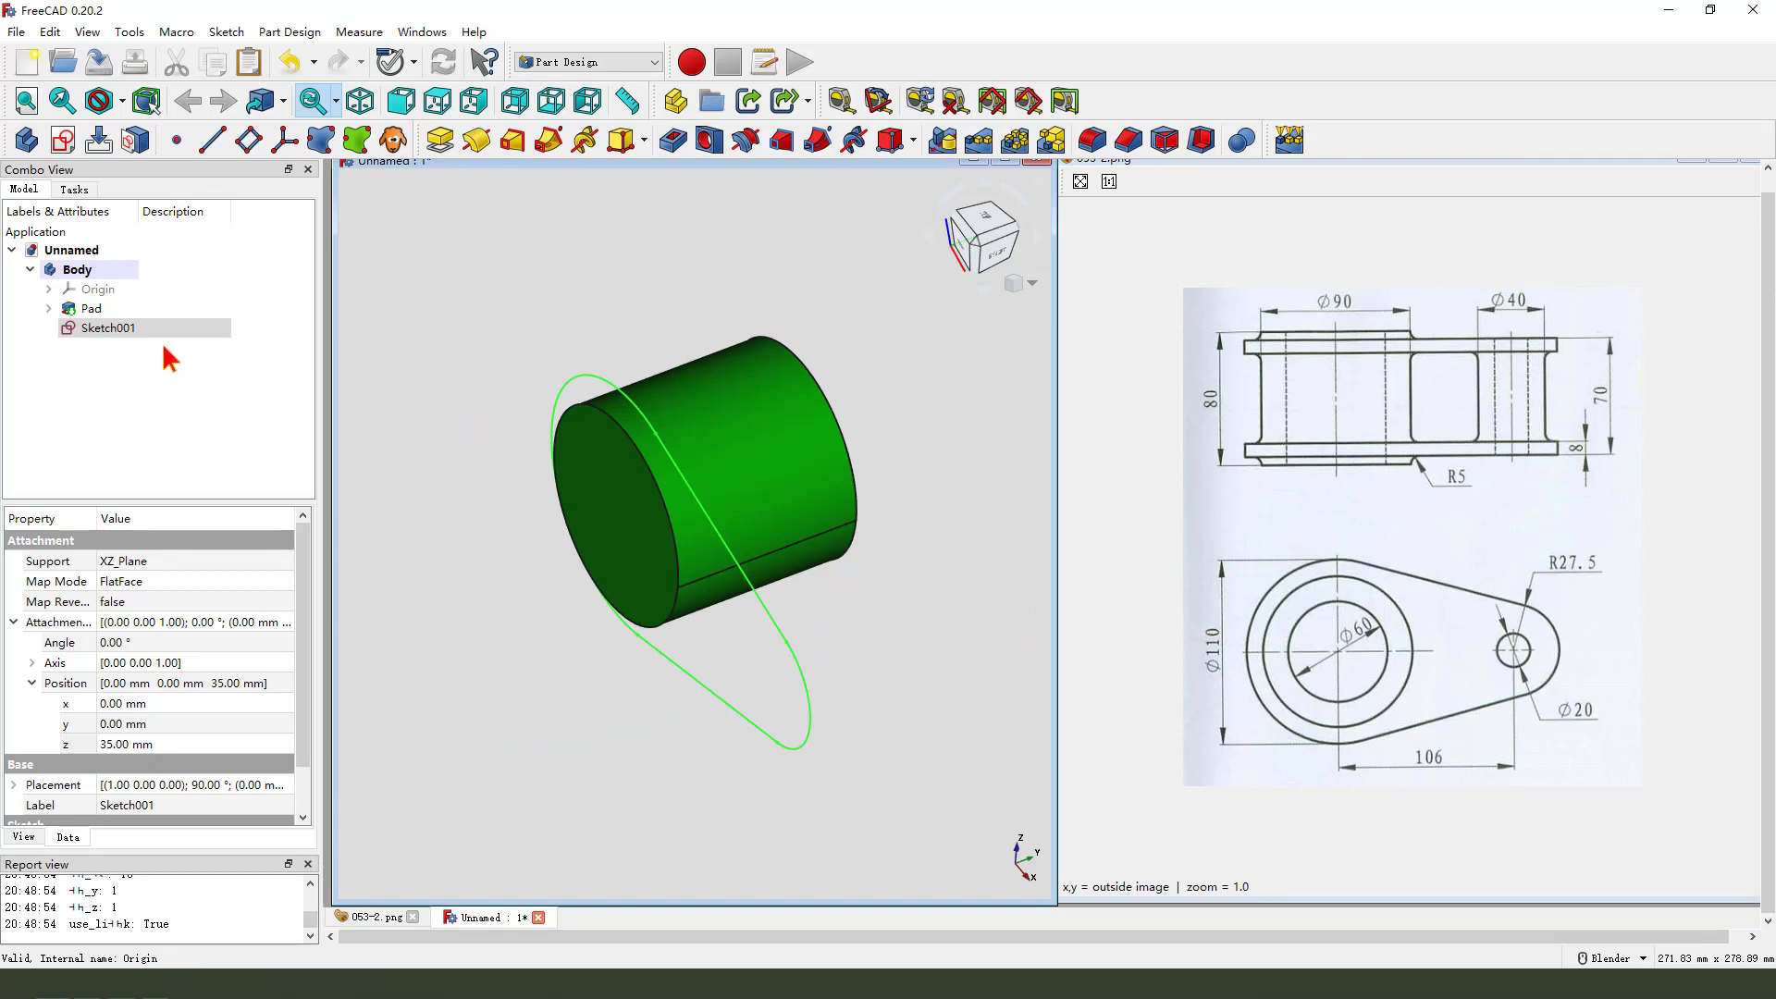
{"action": "left_click", "coordinate": [150, 330]}
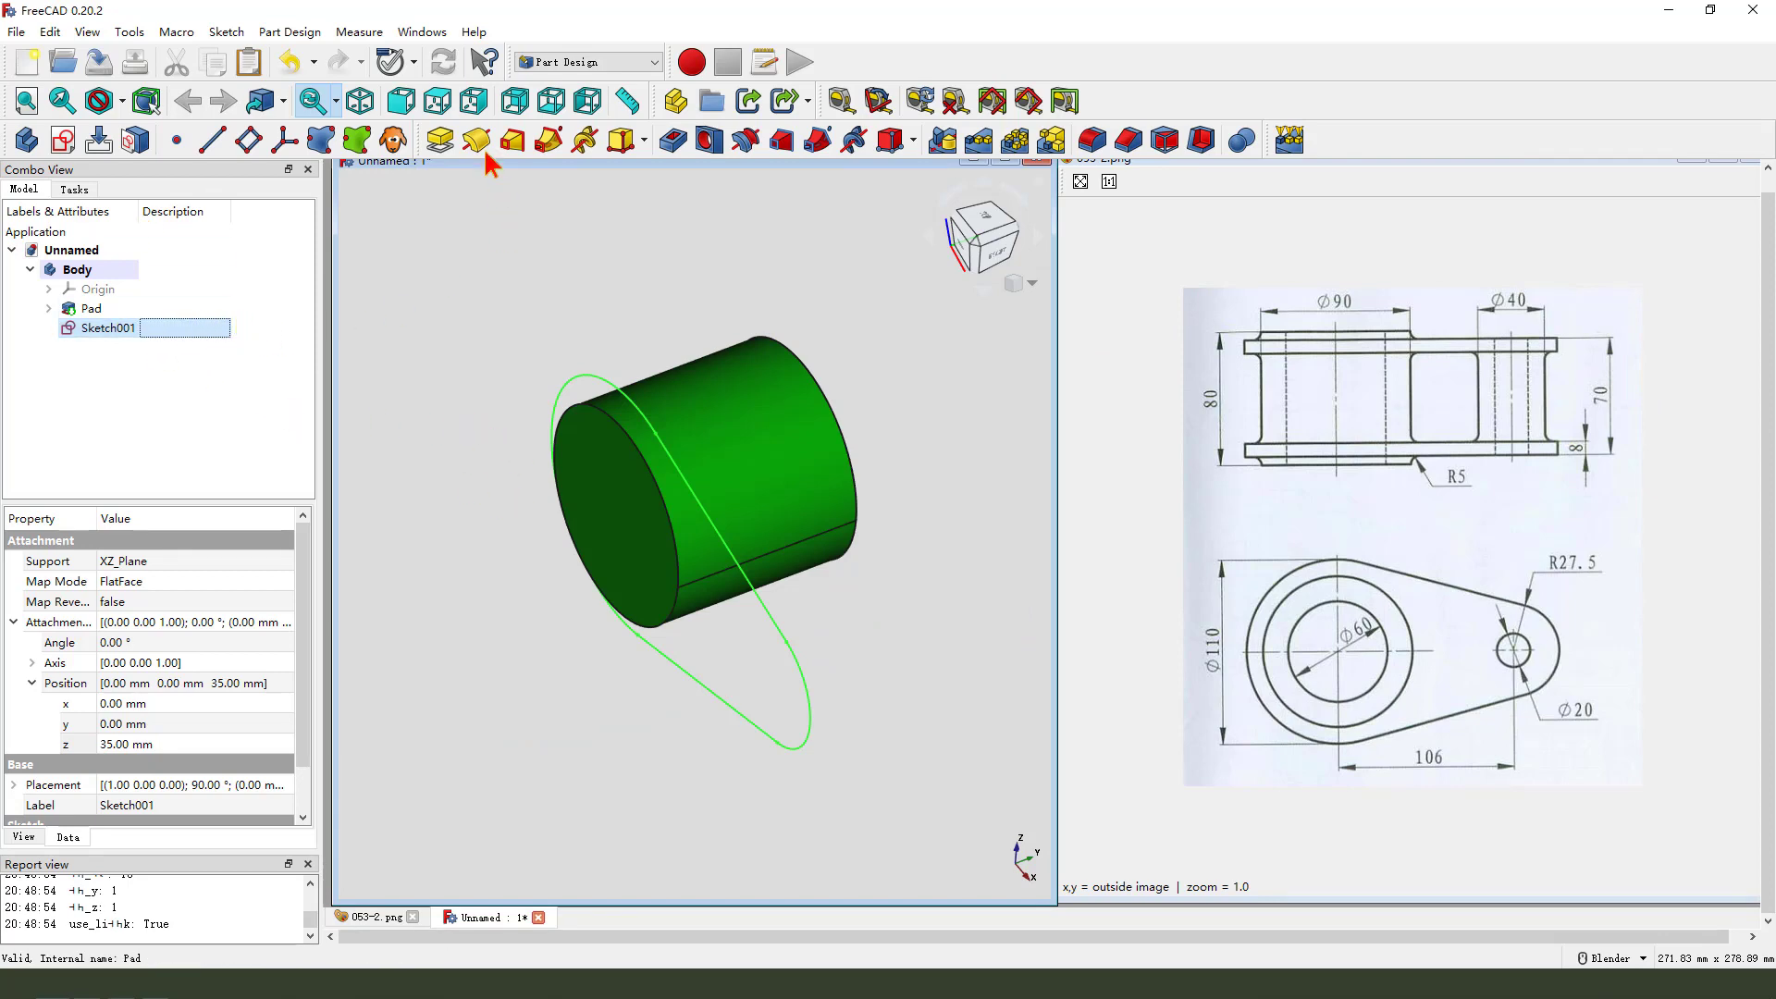
Pad Sketch001 8 mm in the reversed direction to create Pad001, the first lug plate
{"action": "left_click", "coordinate": [443, 138]}
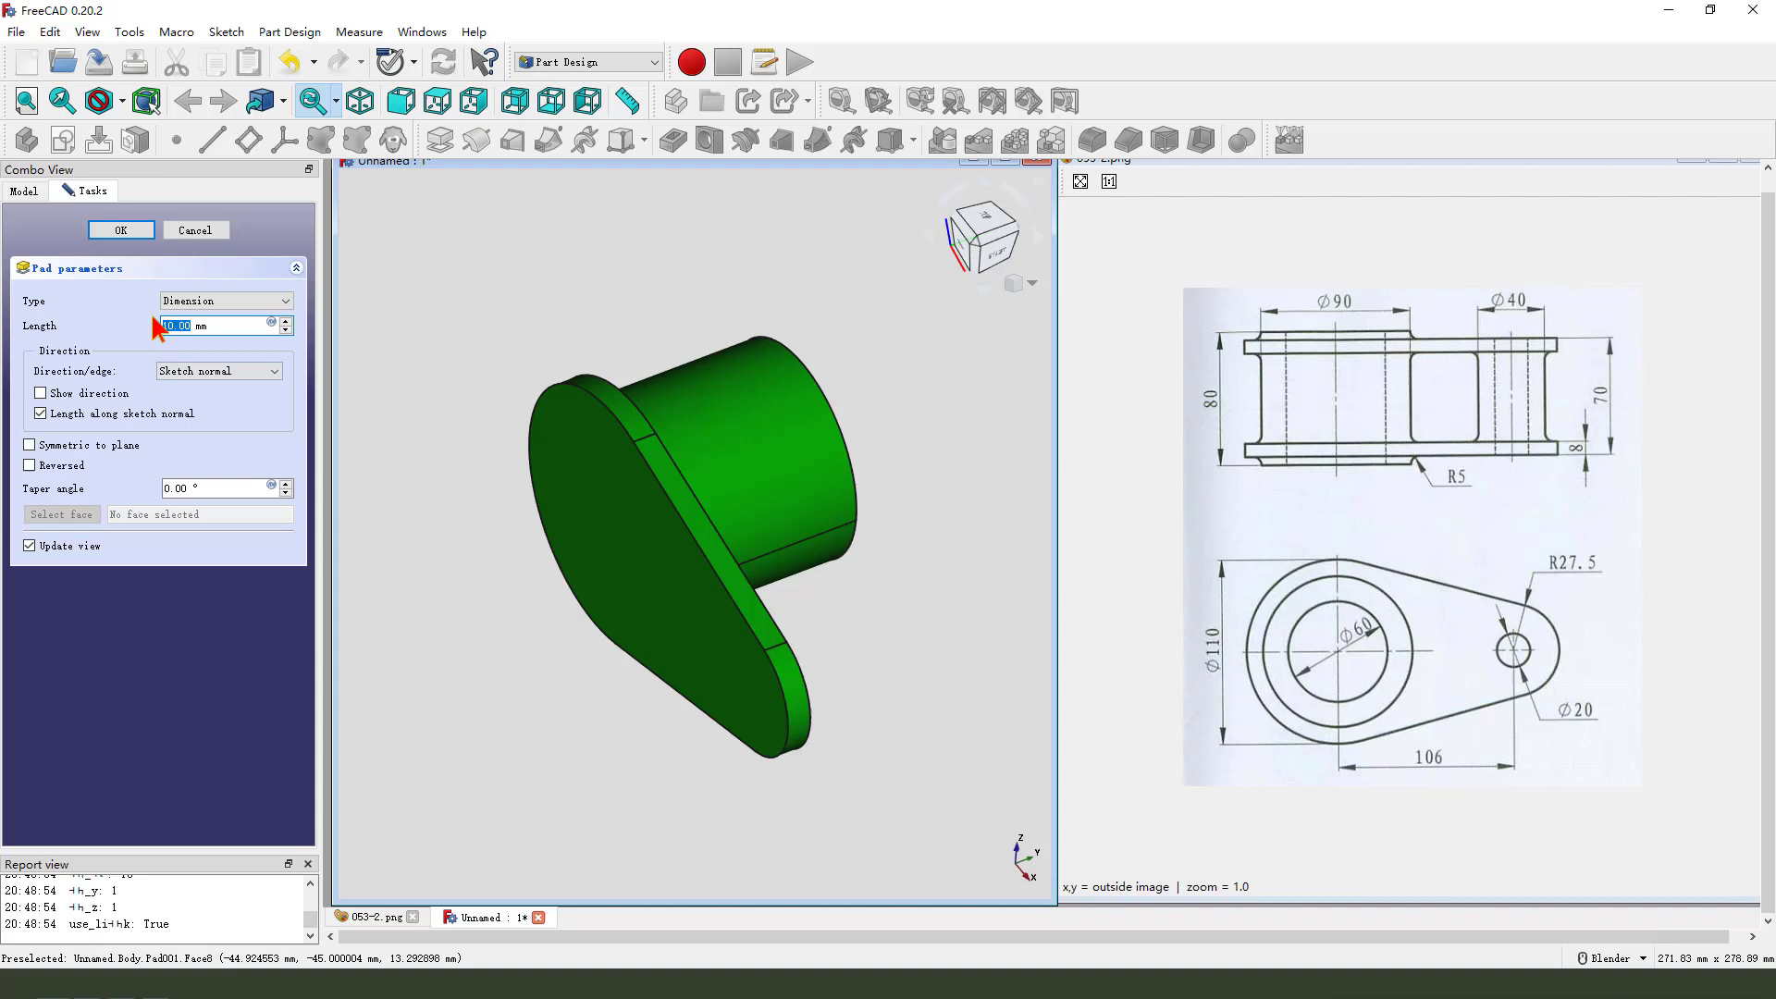
{"action": "left_click", "coordinate": [29, 468]}
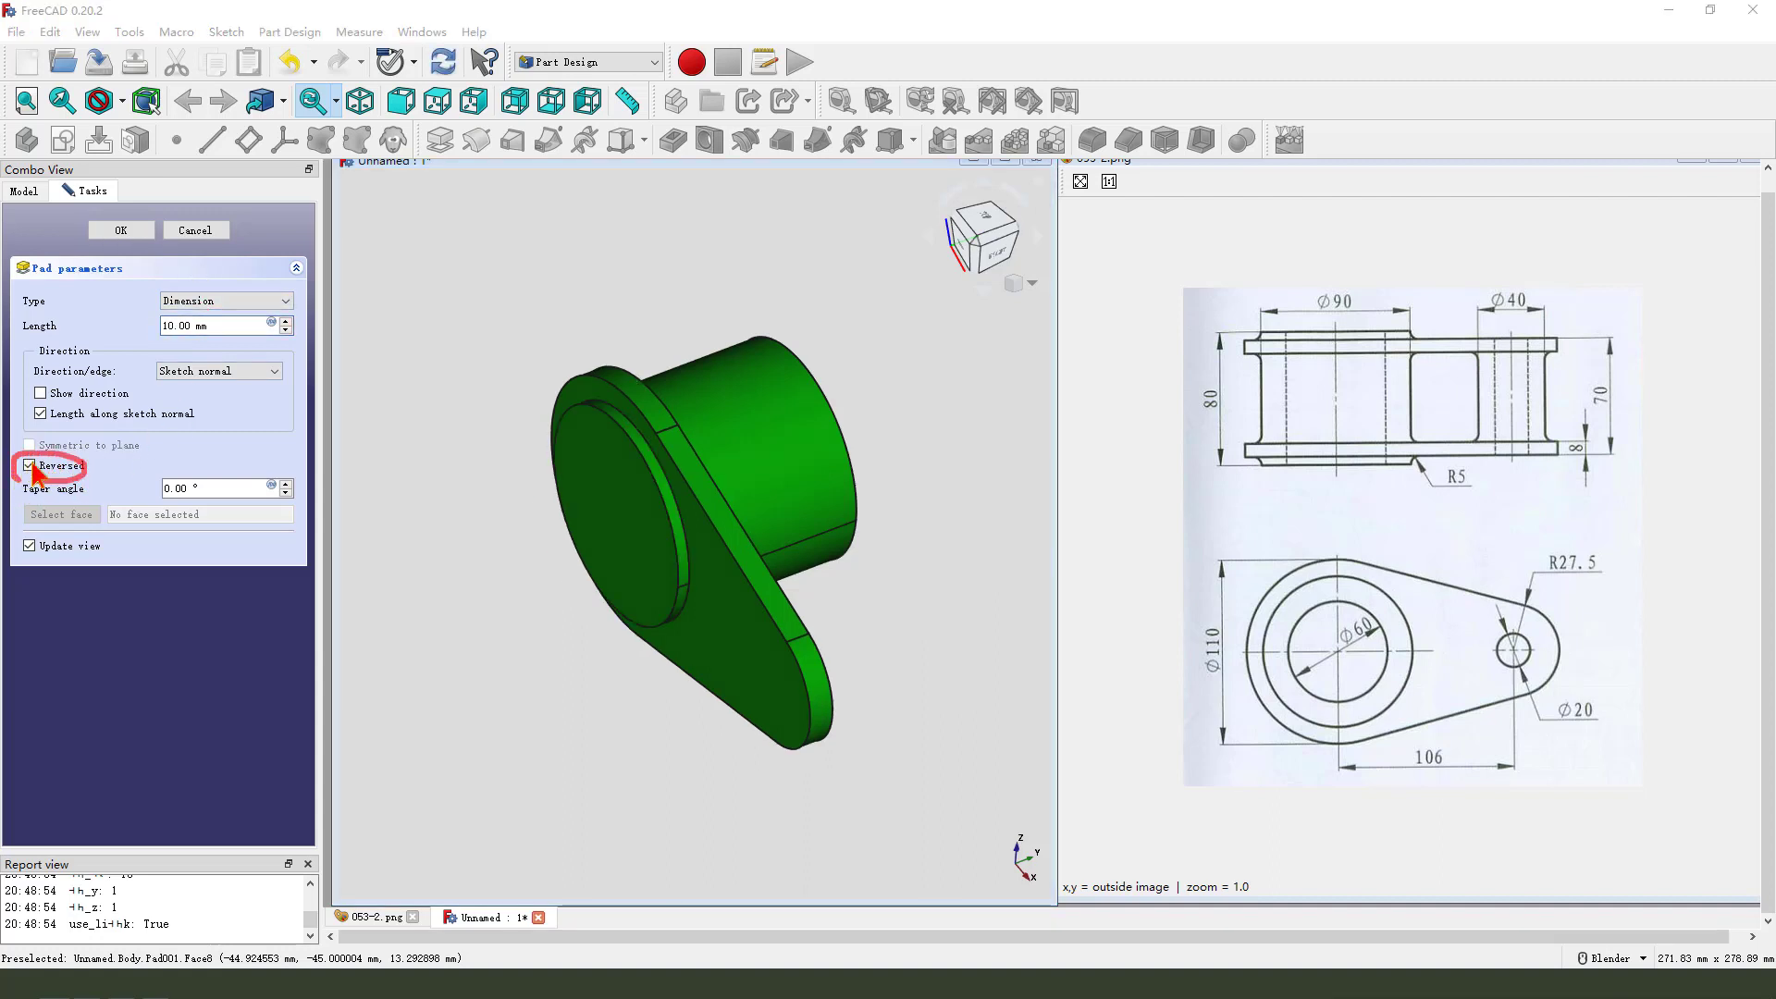
{"action": "left_click", "coordinate": [186, 327]}
{"action": "type", "text": "8"}
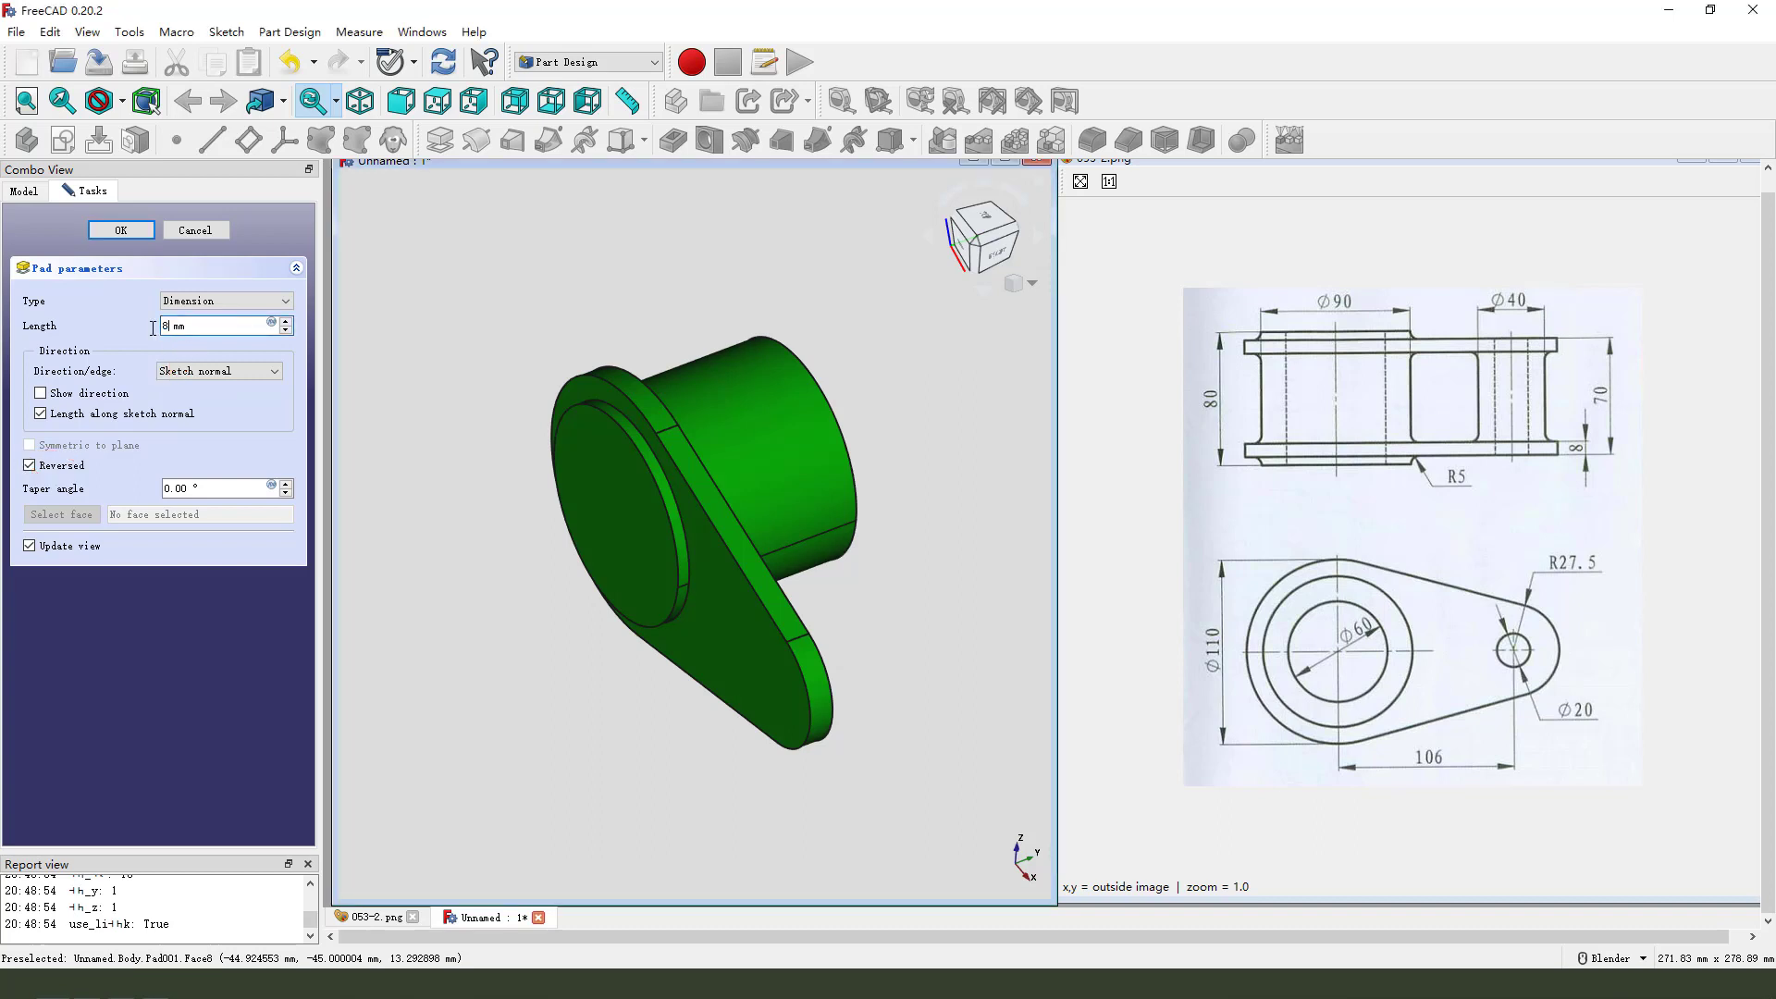
{"action": "mouse_move", "coordinate": [653, 468]}
{"action": "middle_mouse_down"}
{"action": "mouse_move", "coordinate": [701, 447]}
{"action": "mouse_move", "coordinate": [634, 468]}
{"action": "middle_mouse_up"}
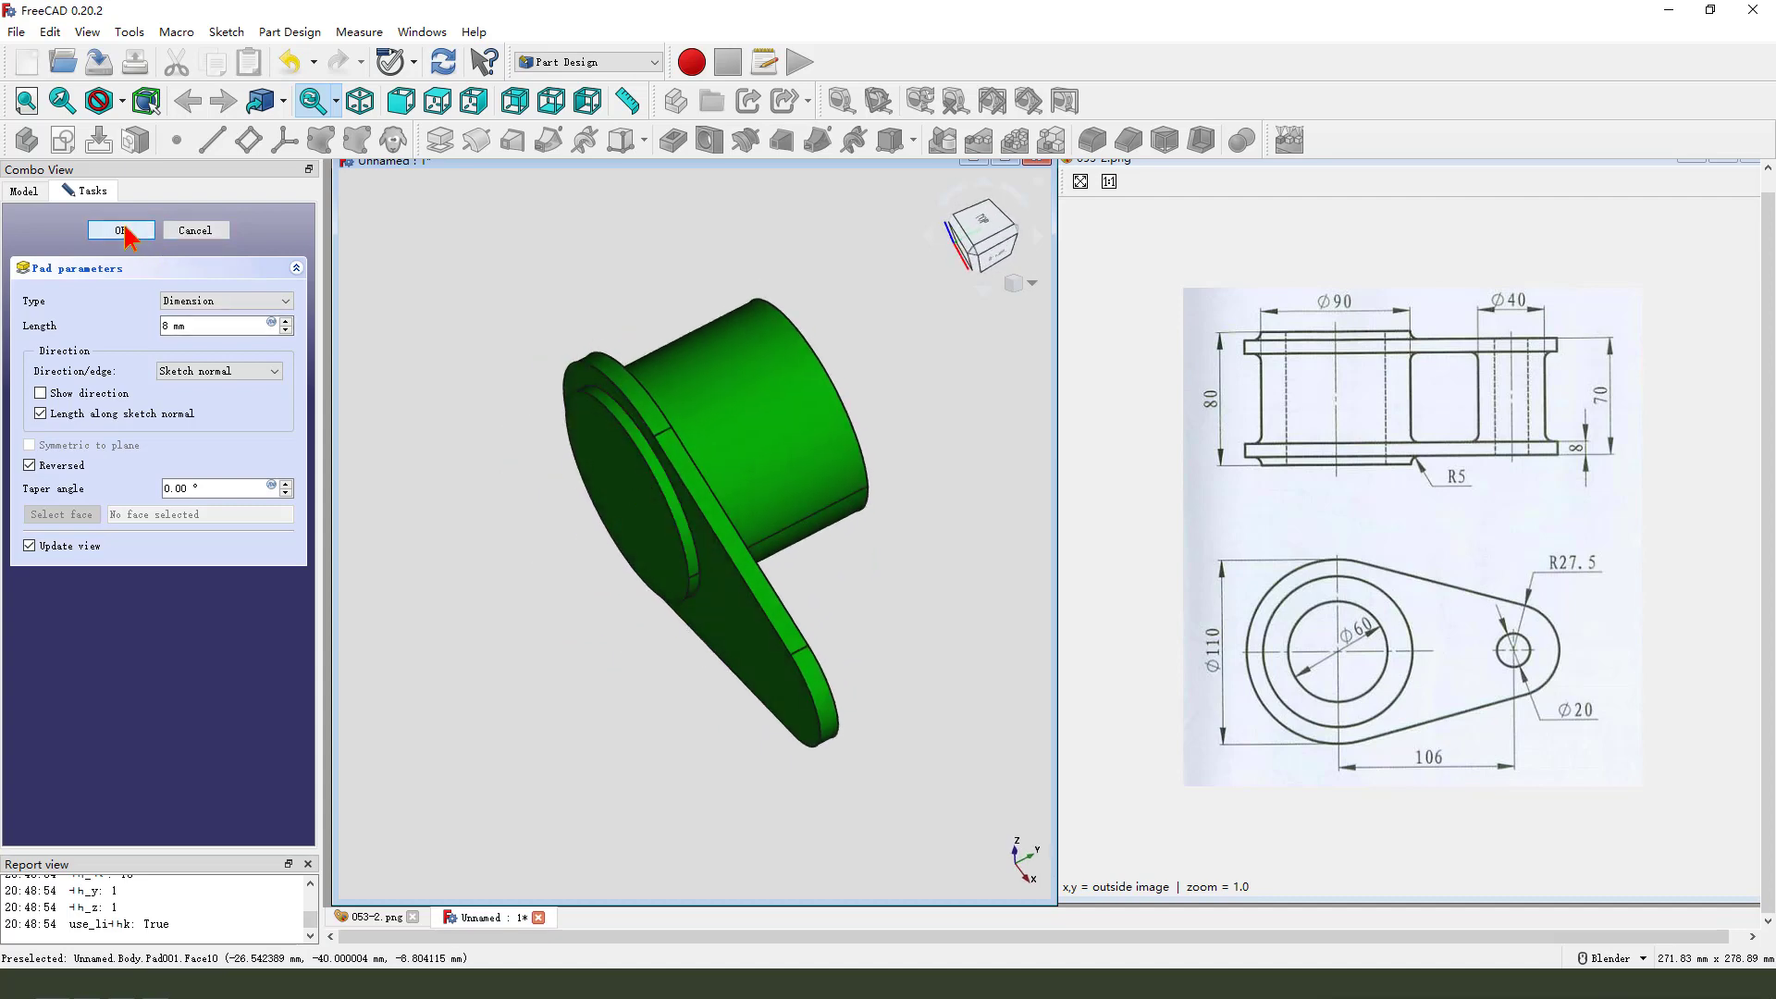
{"action": "left_click", "coordinate": [121, 232]}
{"action": "middle_click_drag", "start_coordinate": [472, 518], "coordinate": [805, 551]}
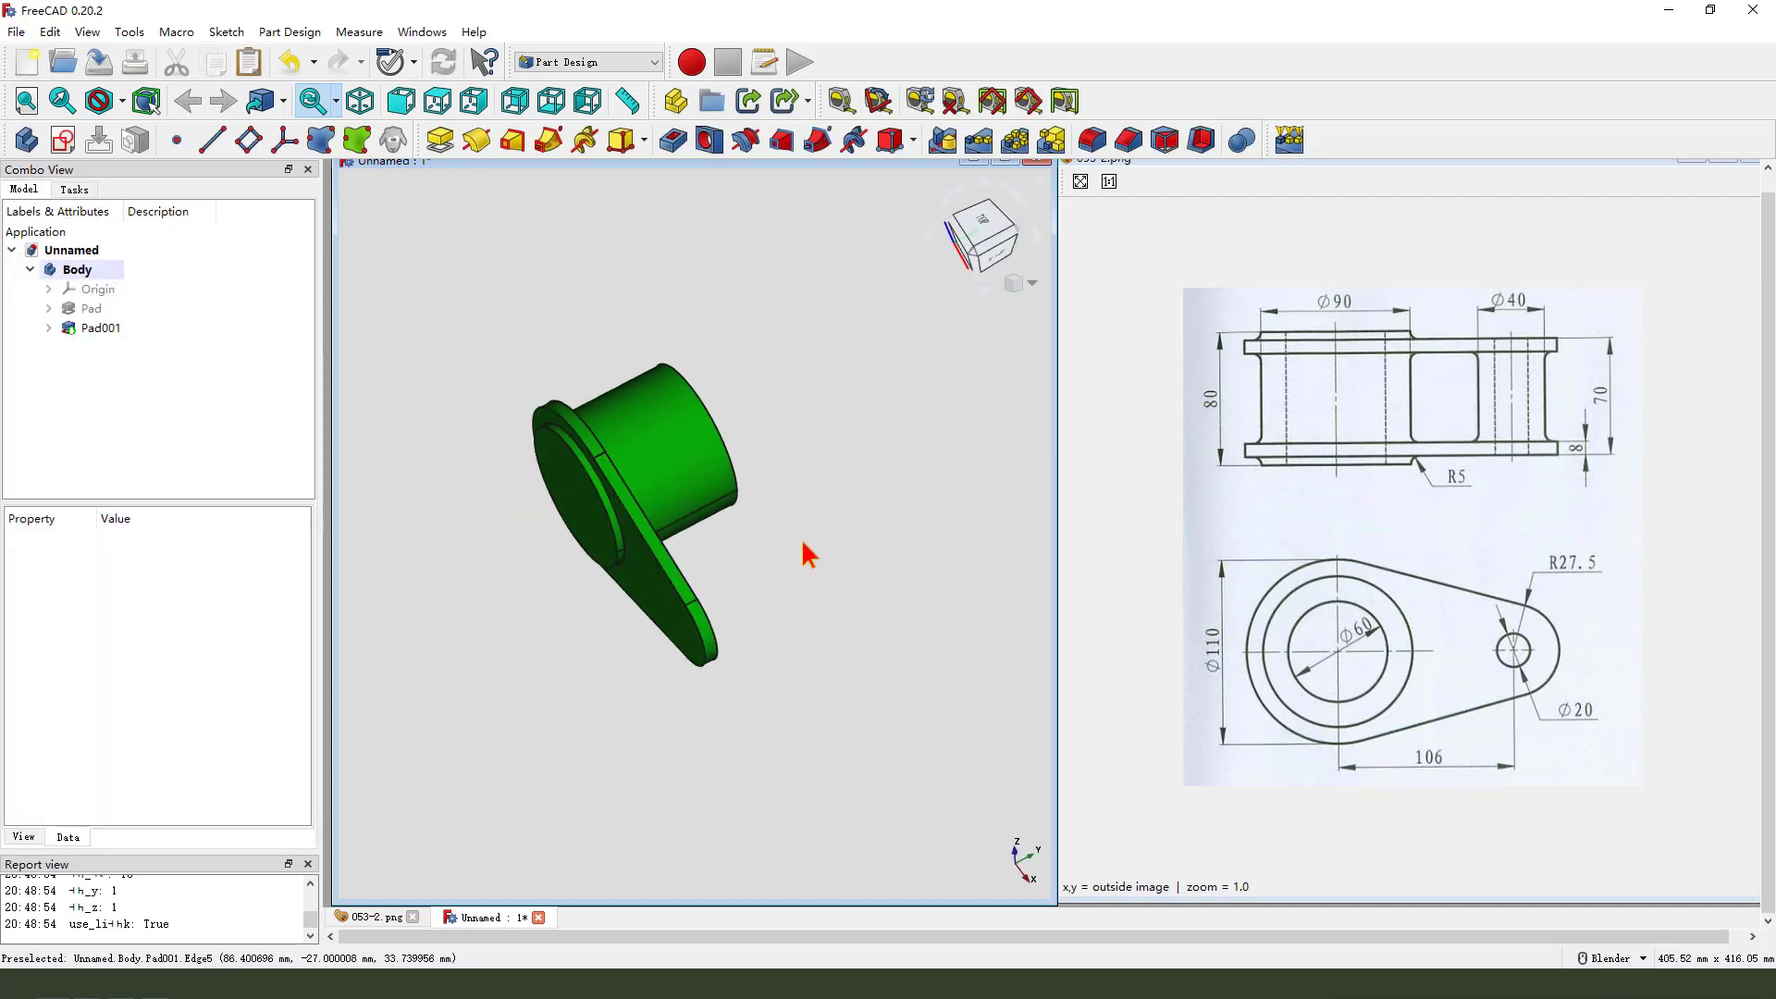
Mirror Pad001 across the base XZ plane to add the matching second lug
{"action": "left_click", "coordinate": [99, 330]}
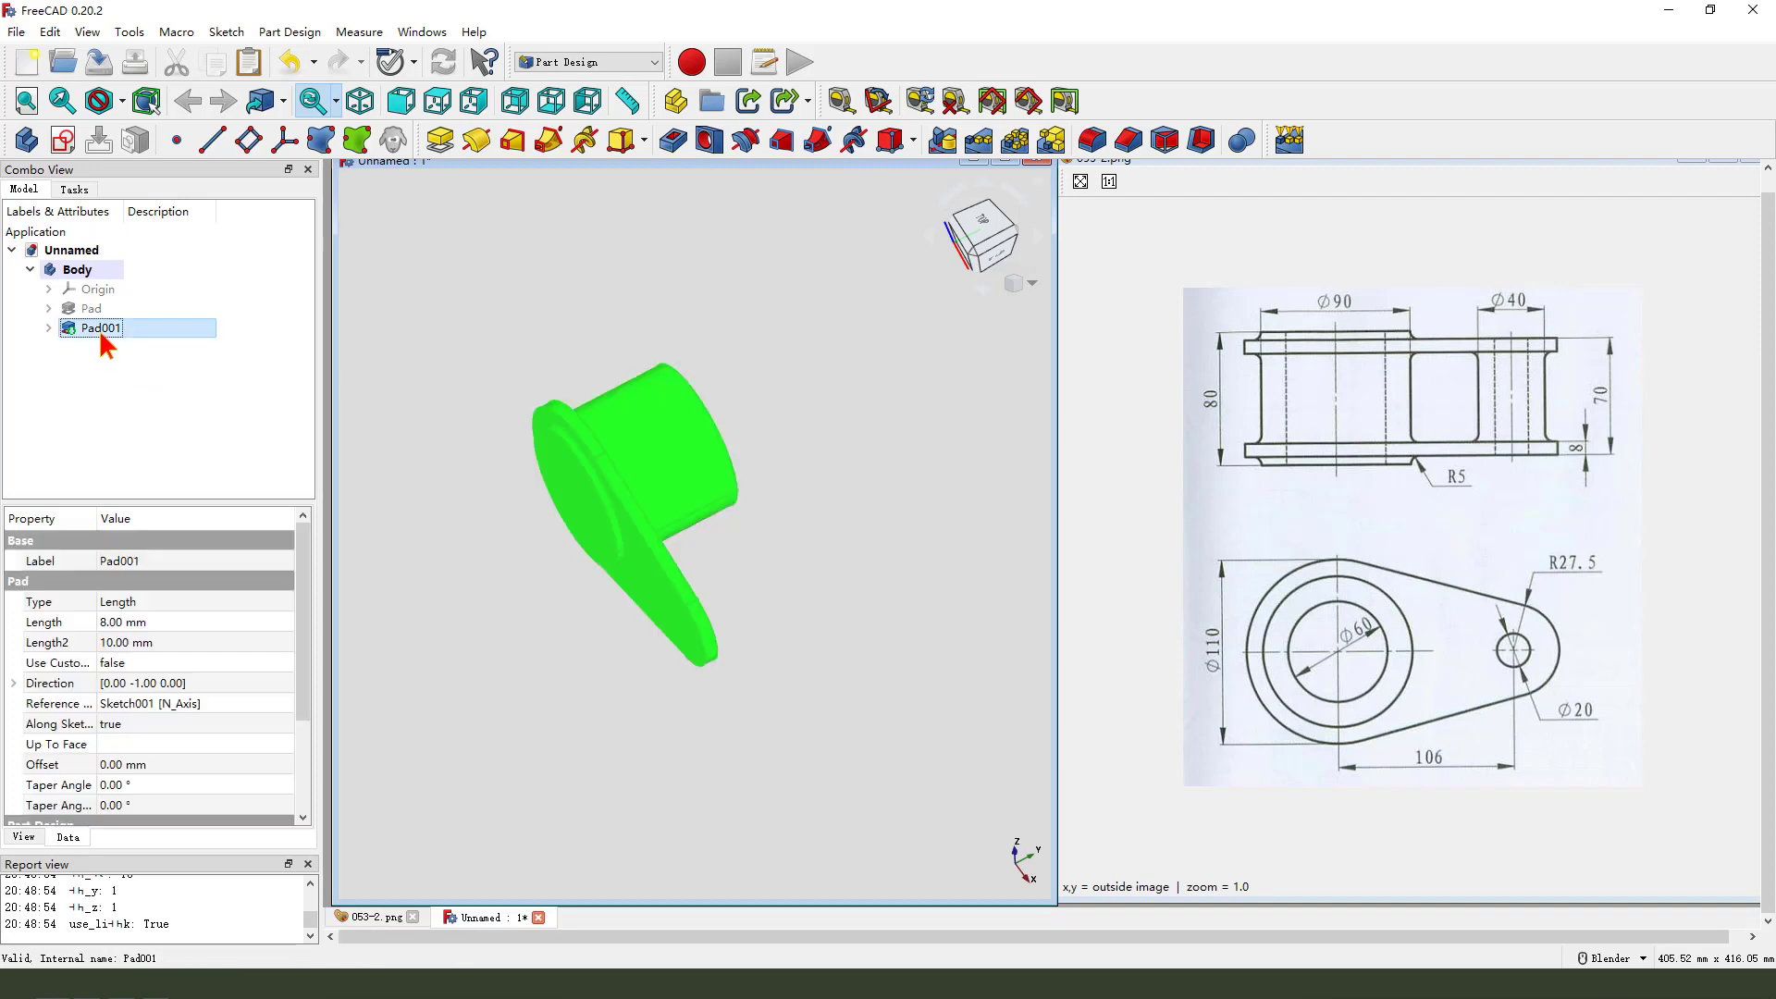
{"action": "left_click", "coordinate": [945, 145]}
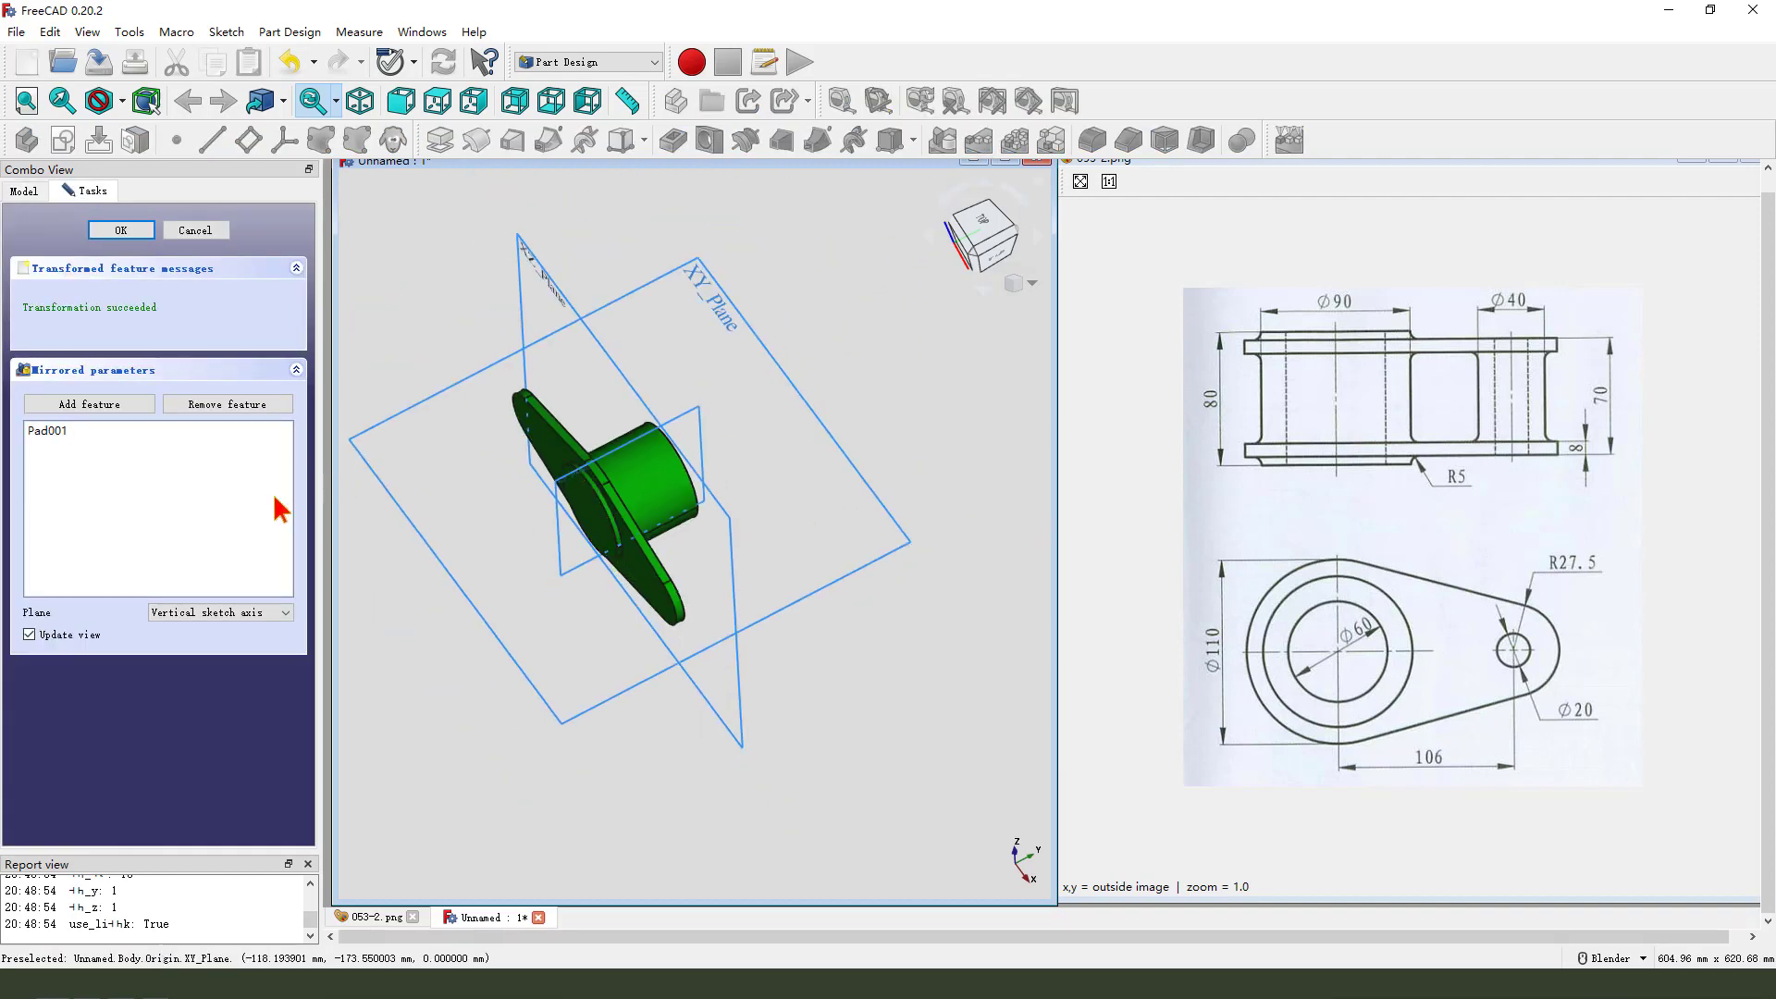
{"action": "left_click_drag", "start_coordinate": [507, 250], "coordinate": [525, 285]}
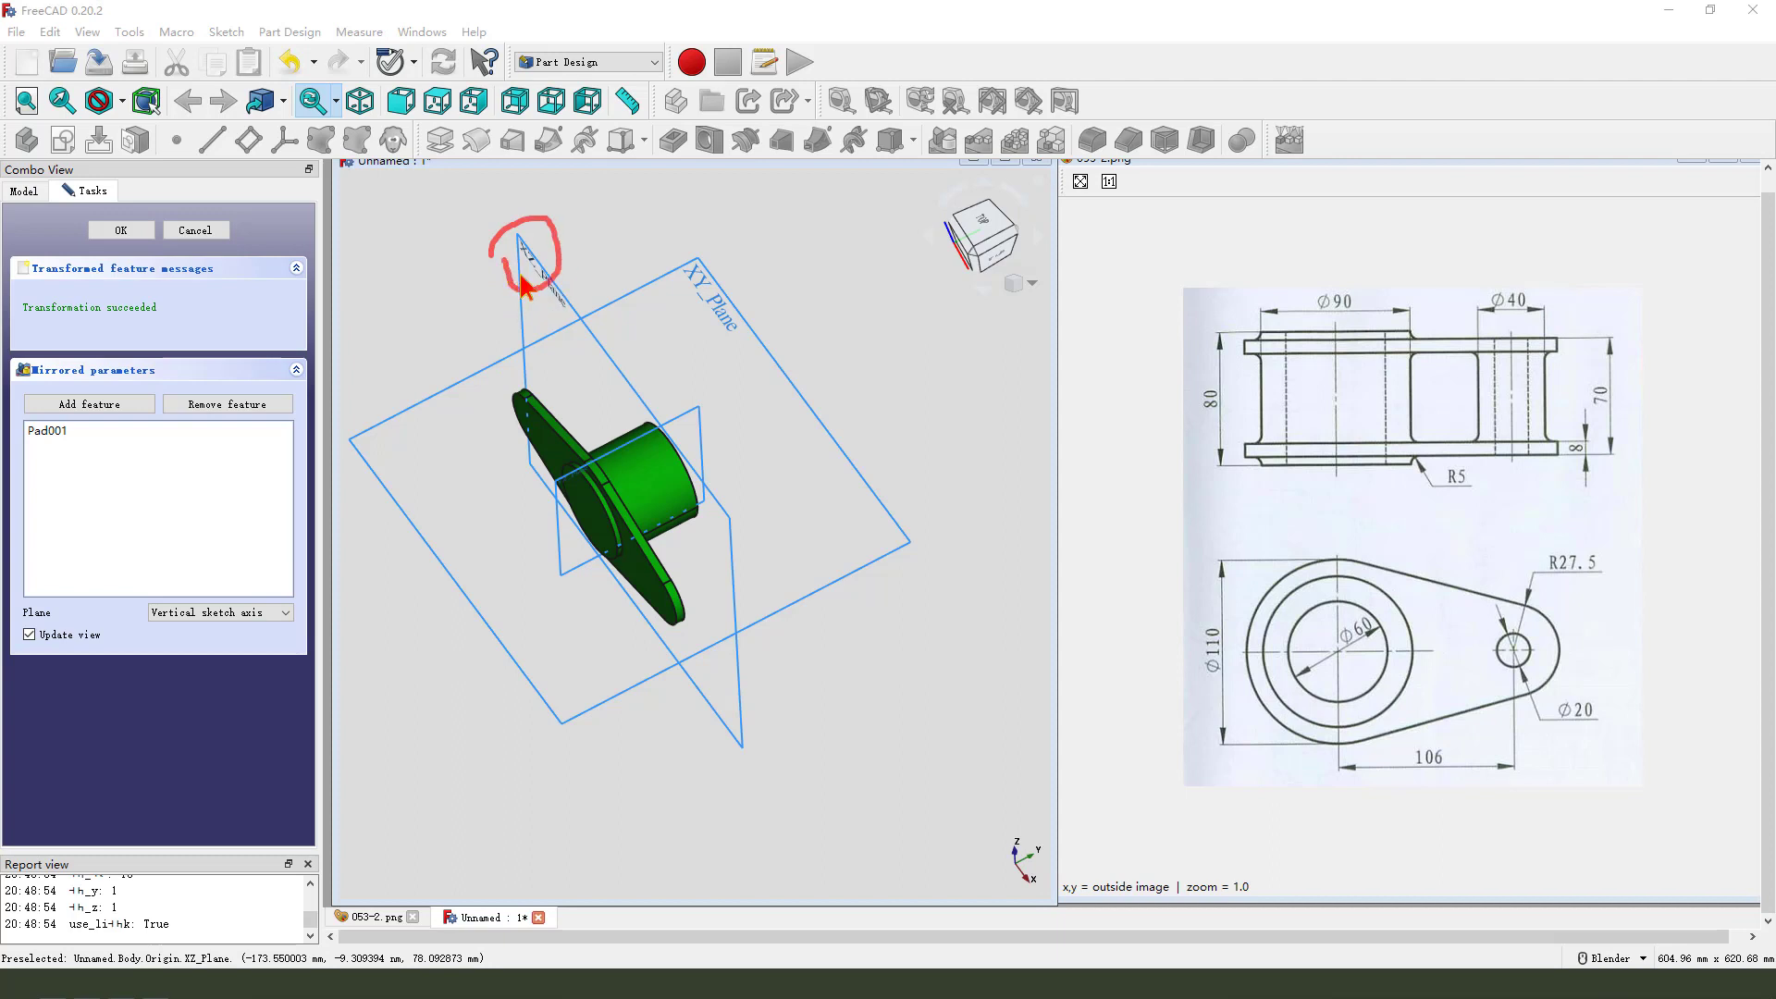
{"action": "left_click", "coordinate": [214, 614]}
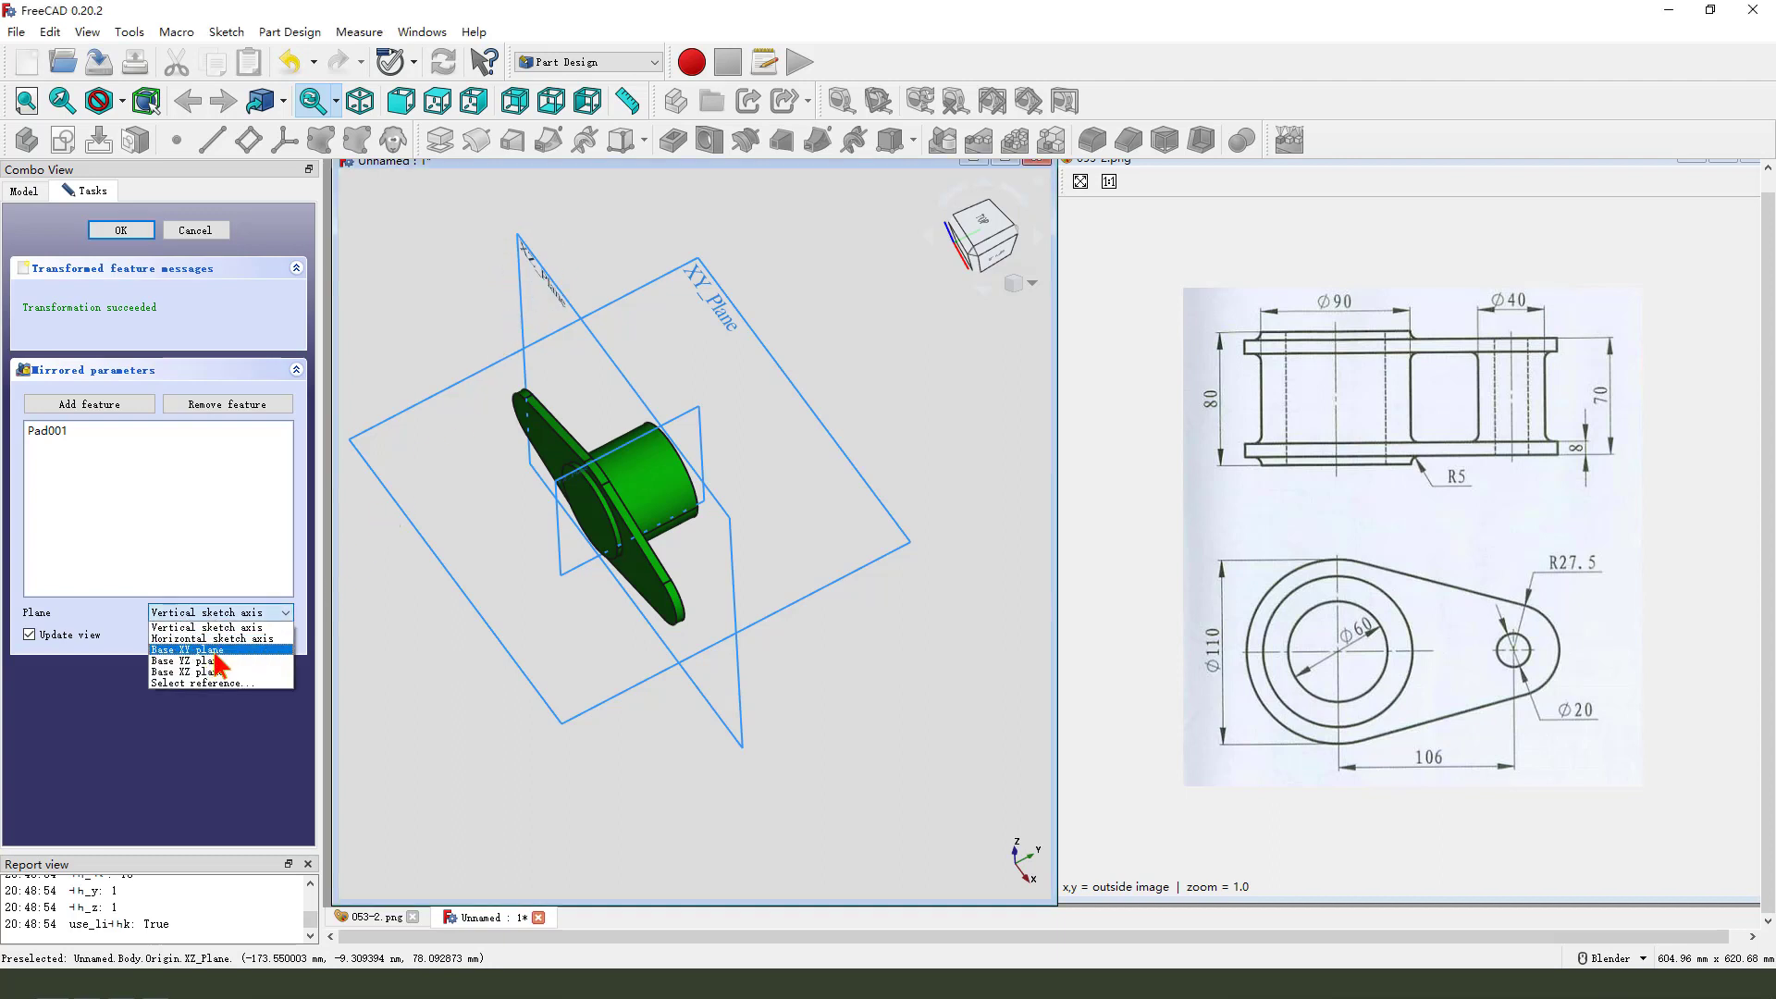
{"action": "left_click", "coordinate": [203, 680]}
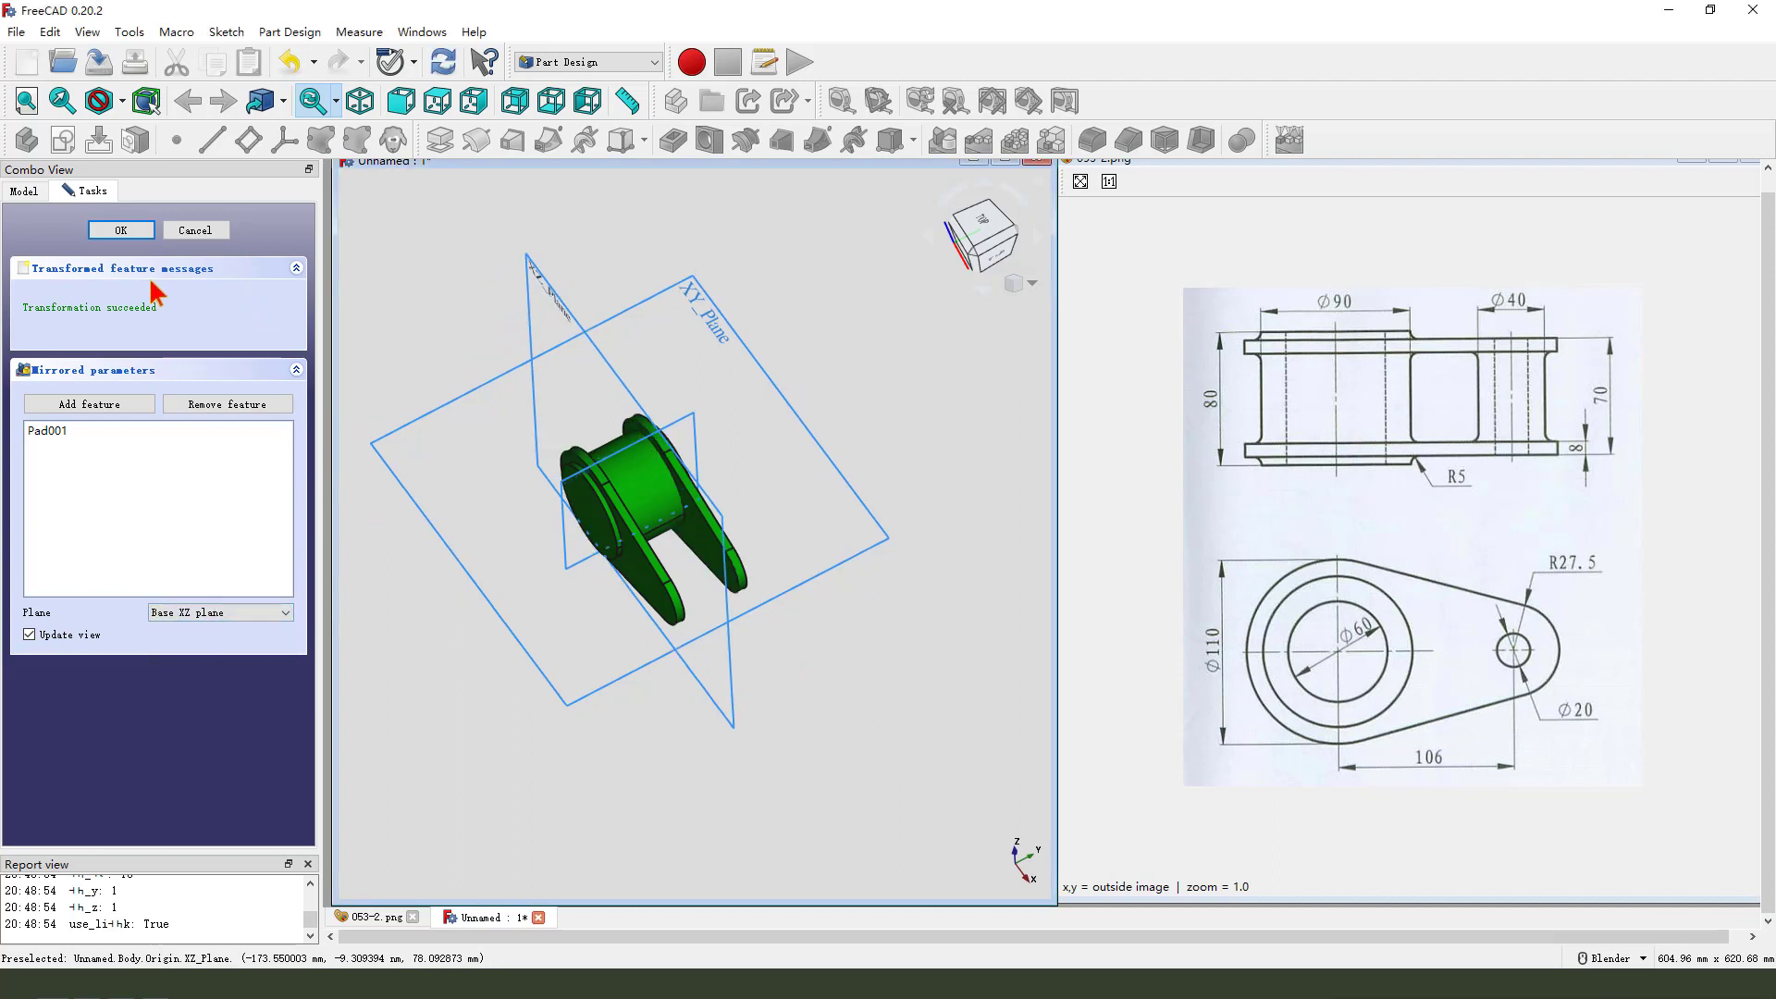
{"action": "left_click", "coordinate": [121, 232]}
Begin a new sketch in the body so the three base planes are offered for attachment
{"action": "middle_click_drag", "start_coordinate": [677, 643], "coordinate": [846, 584]}
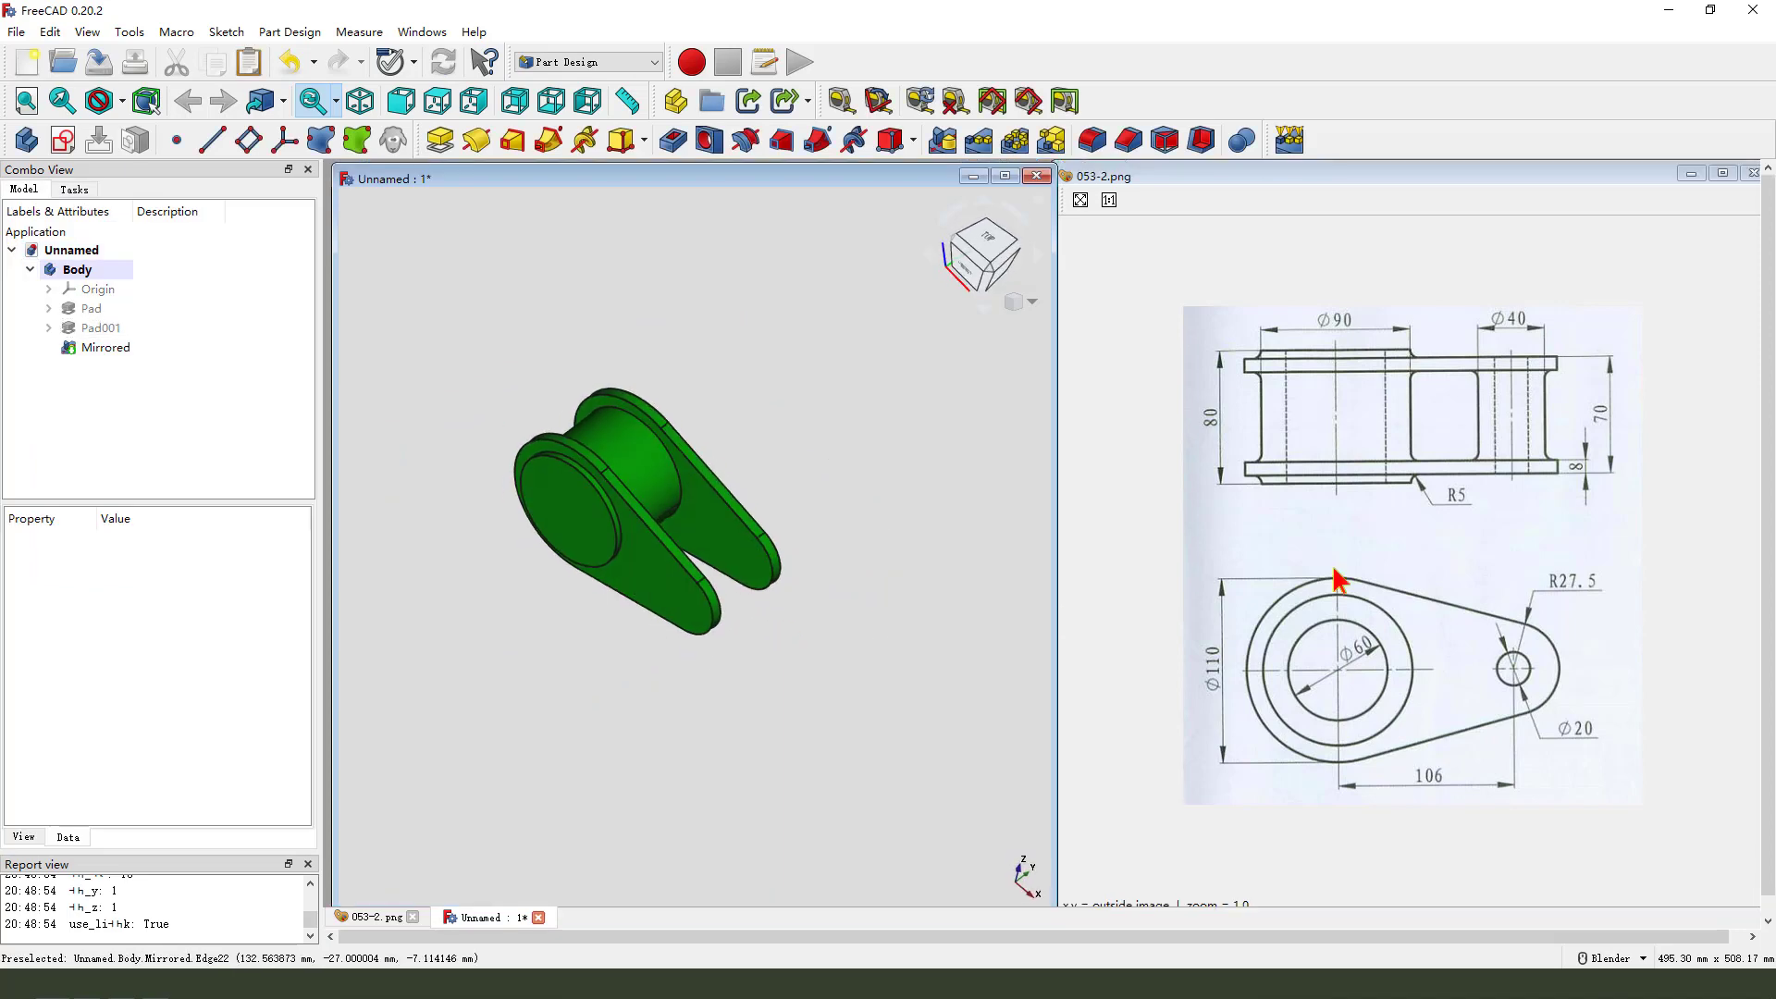
{"action": "left_click_drag", "start_coordinate": [1469, 322], "coordinate": [1488, 341]}
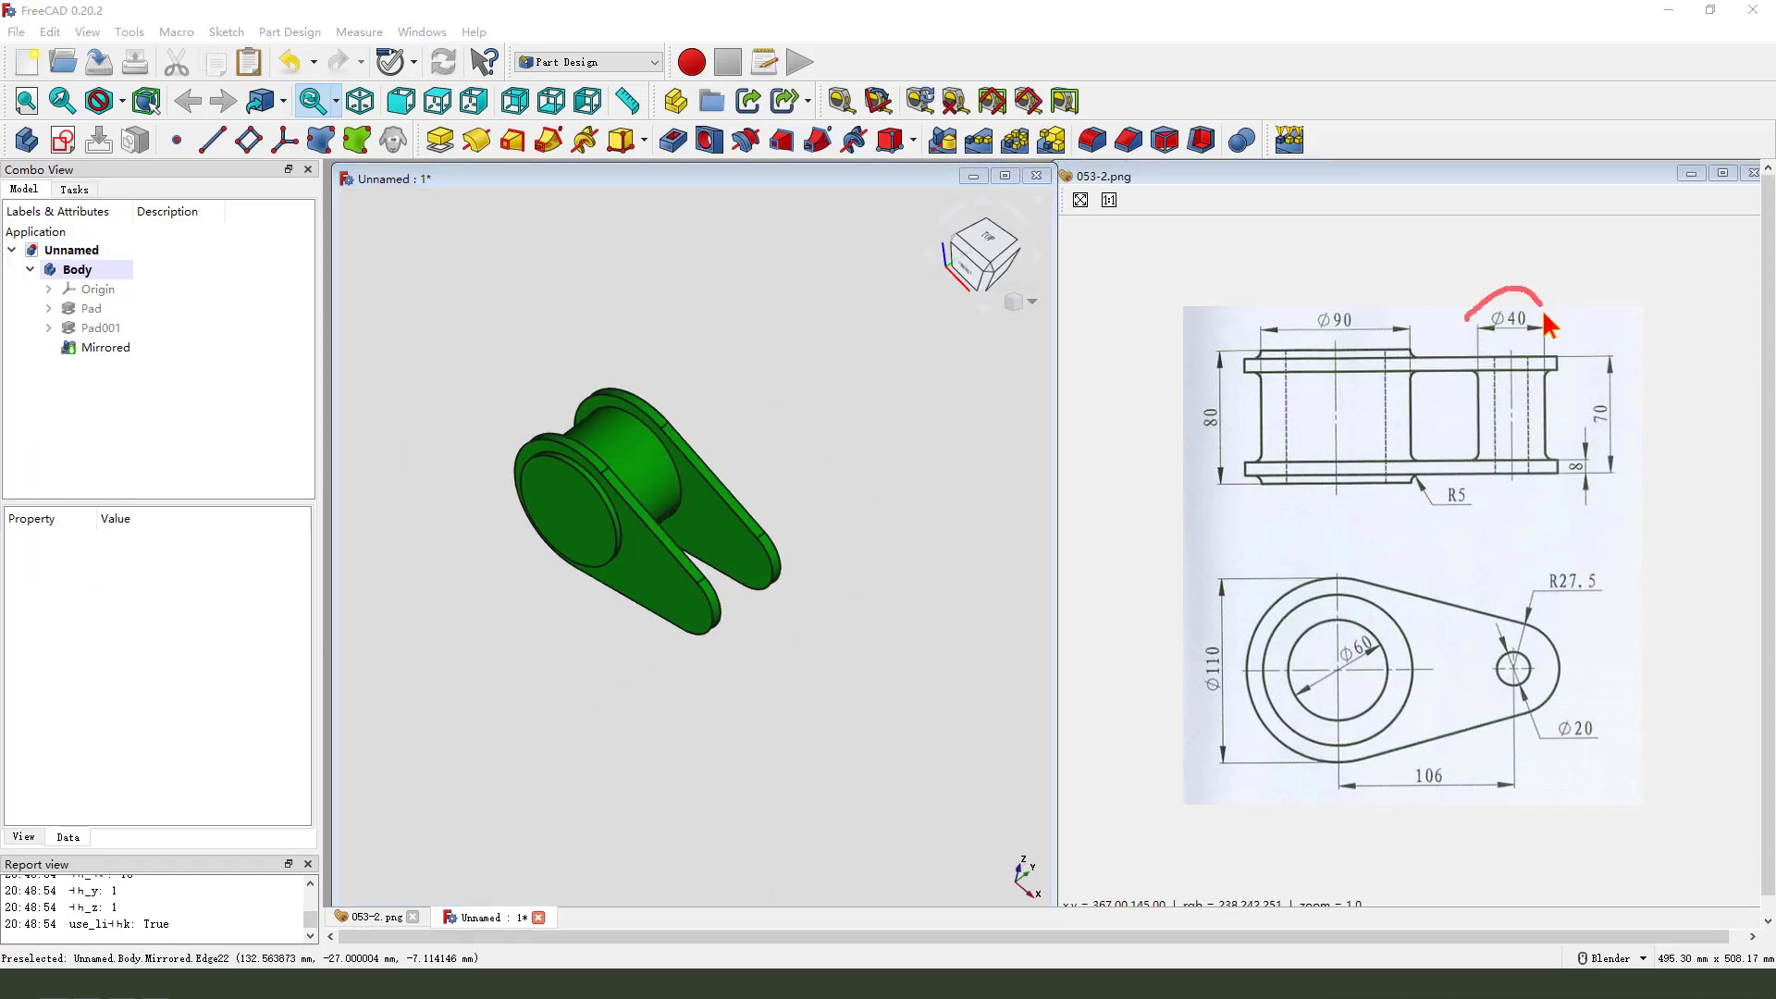
{"action": "left_click", "coordinate": [851, 649]}
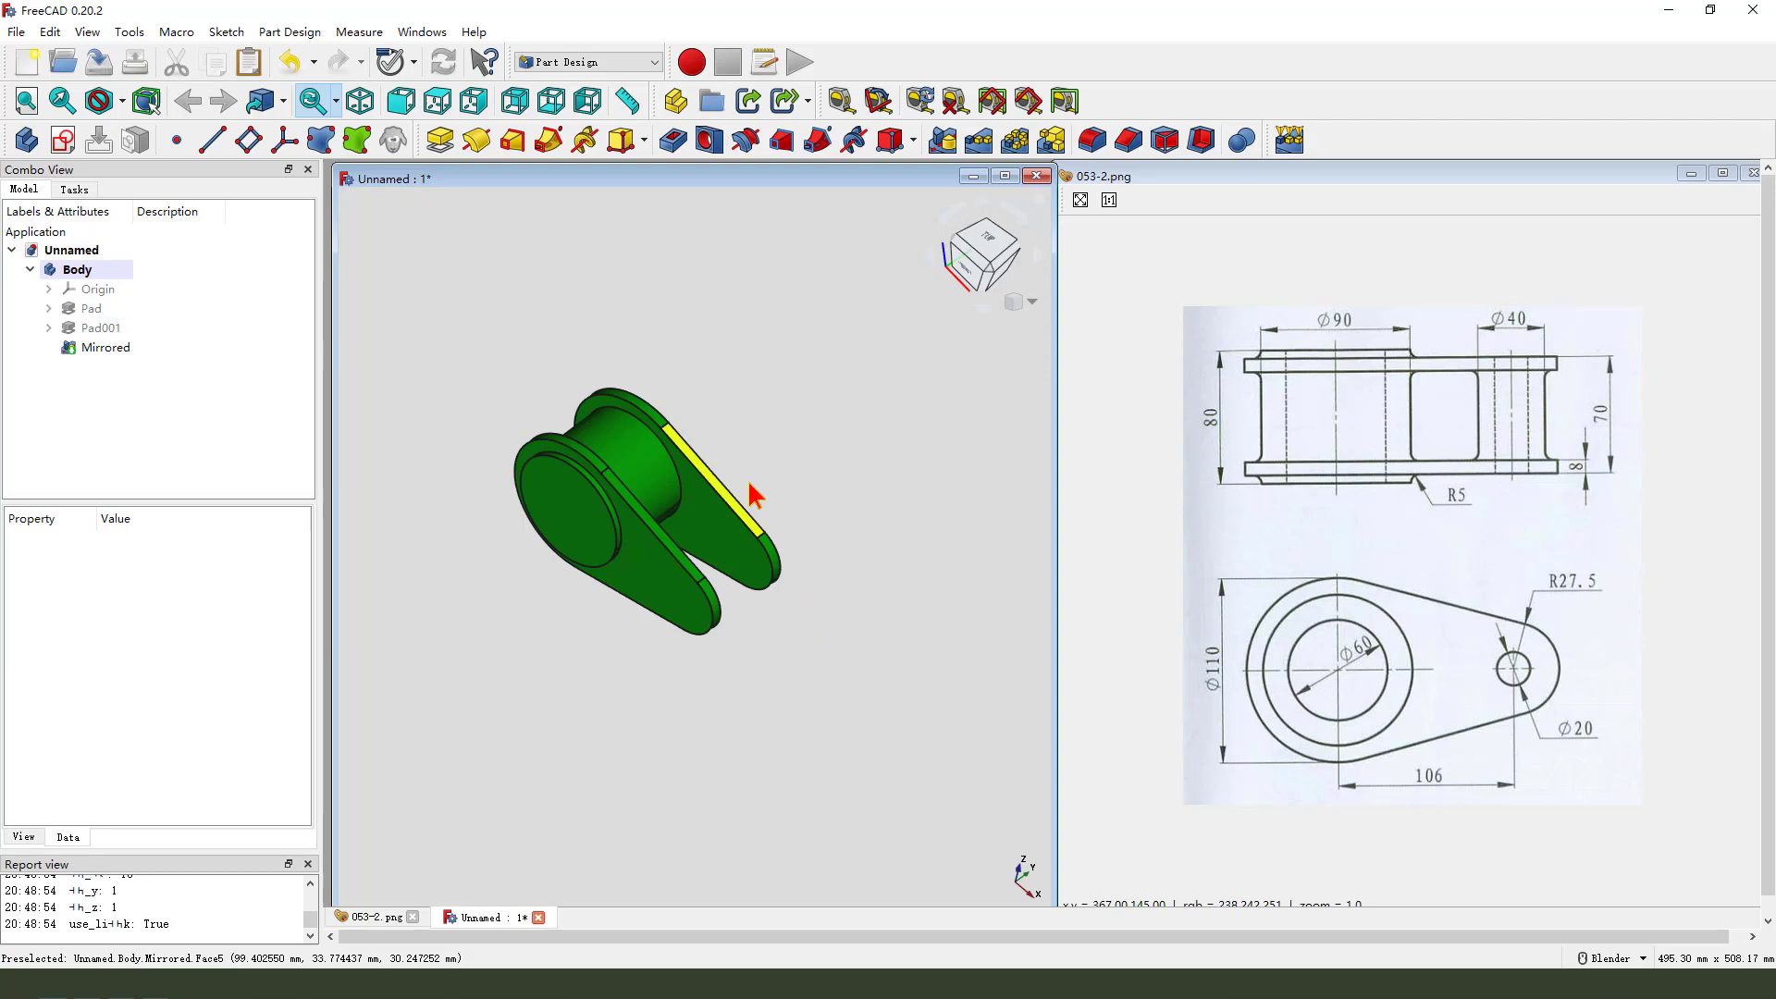
{"action": "left_click", "coordinate": [58, 145]}
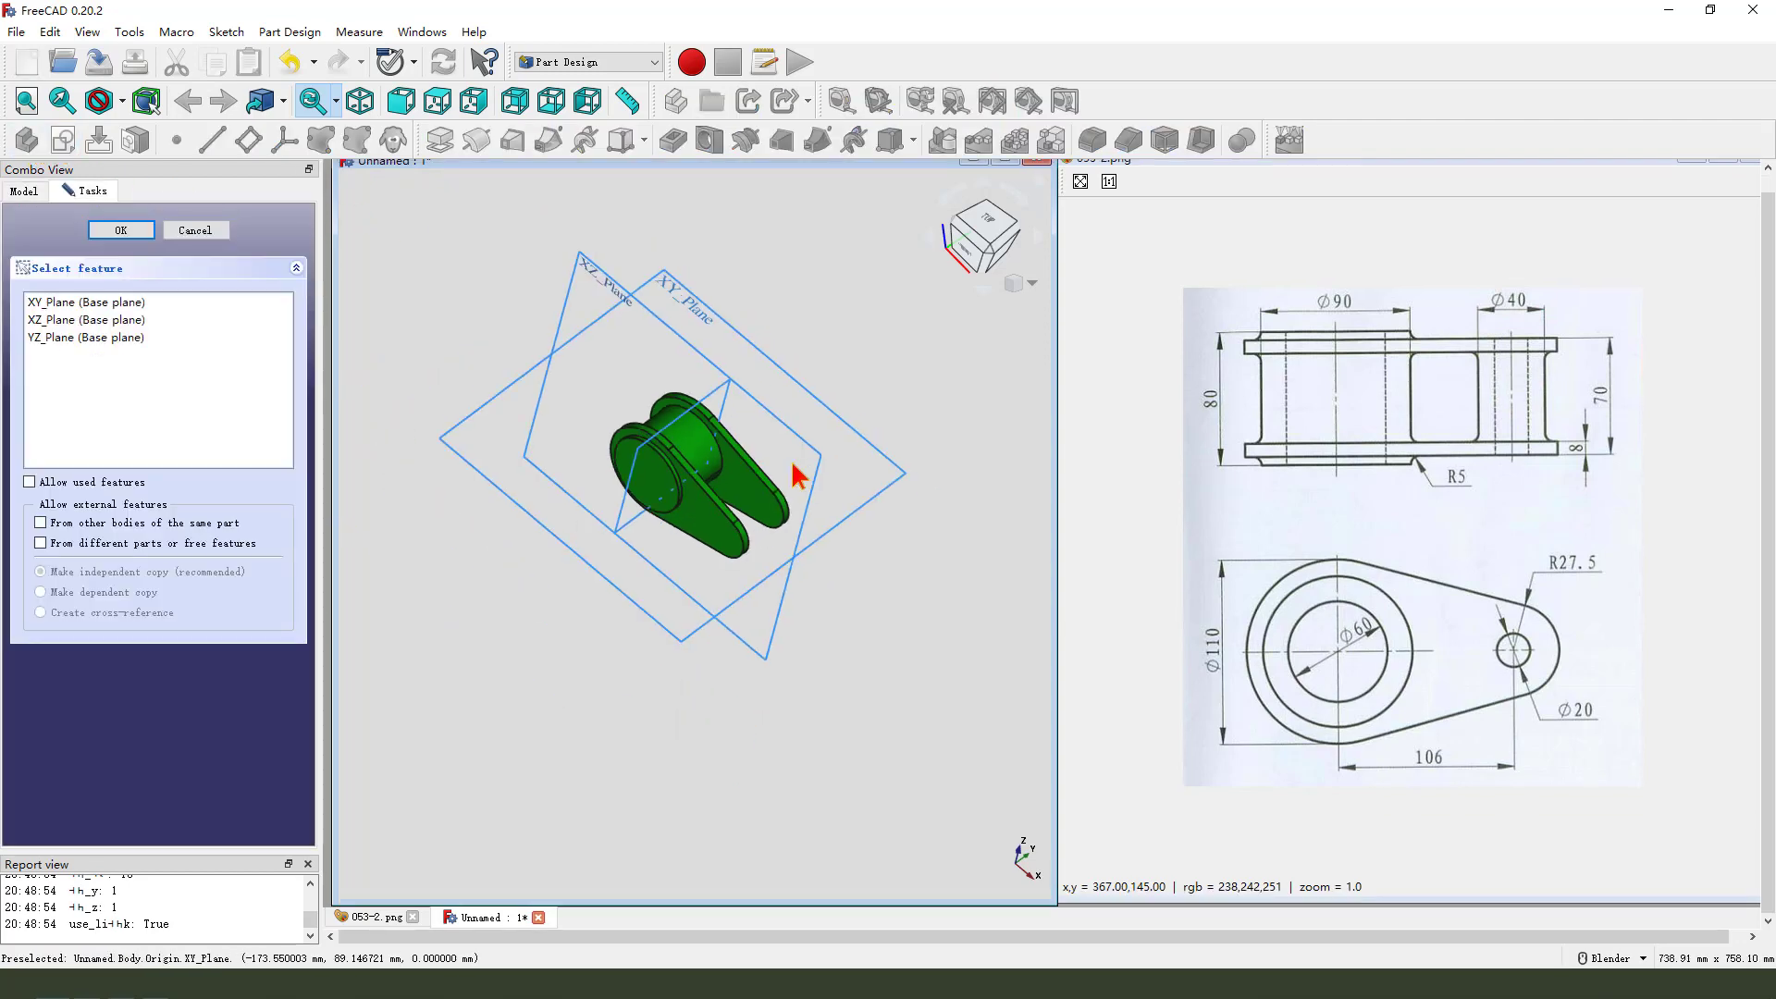
On XZ_Plane, draw a 40 mm circle centred on the linked small arc, then leave the sketch
{"action": "left_click", "coordinate": [606, 286]}
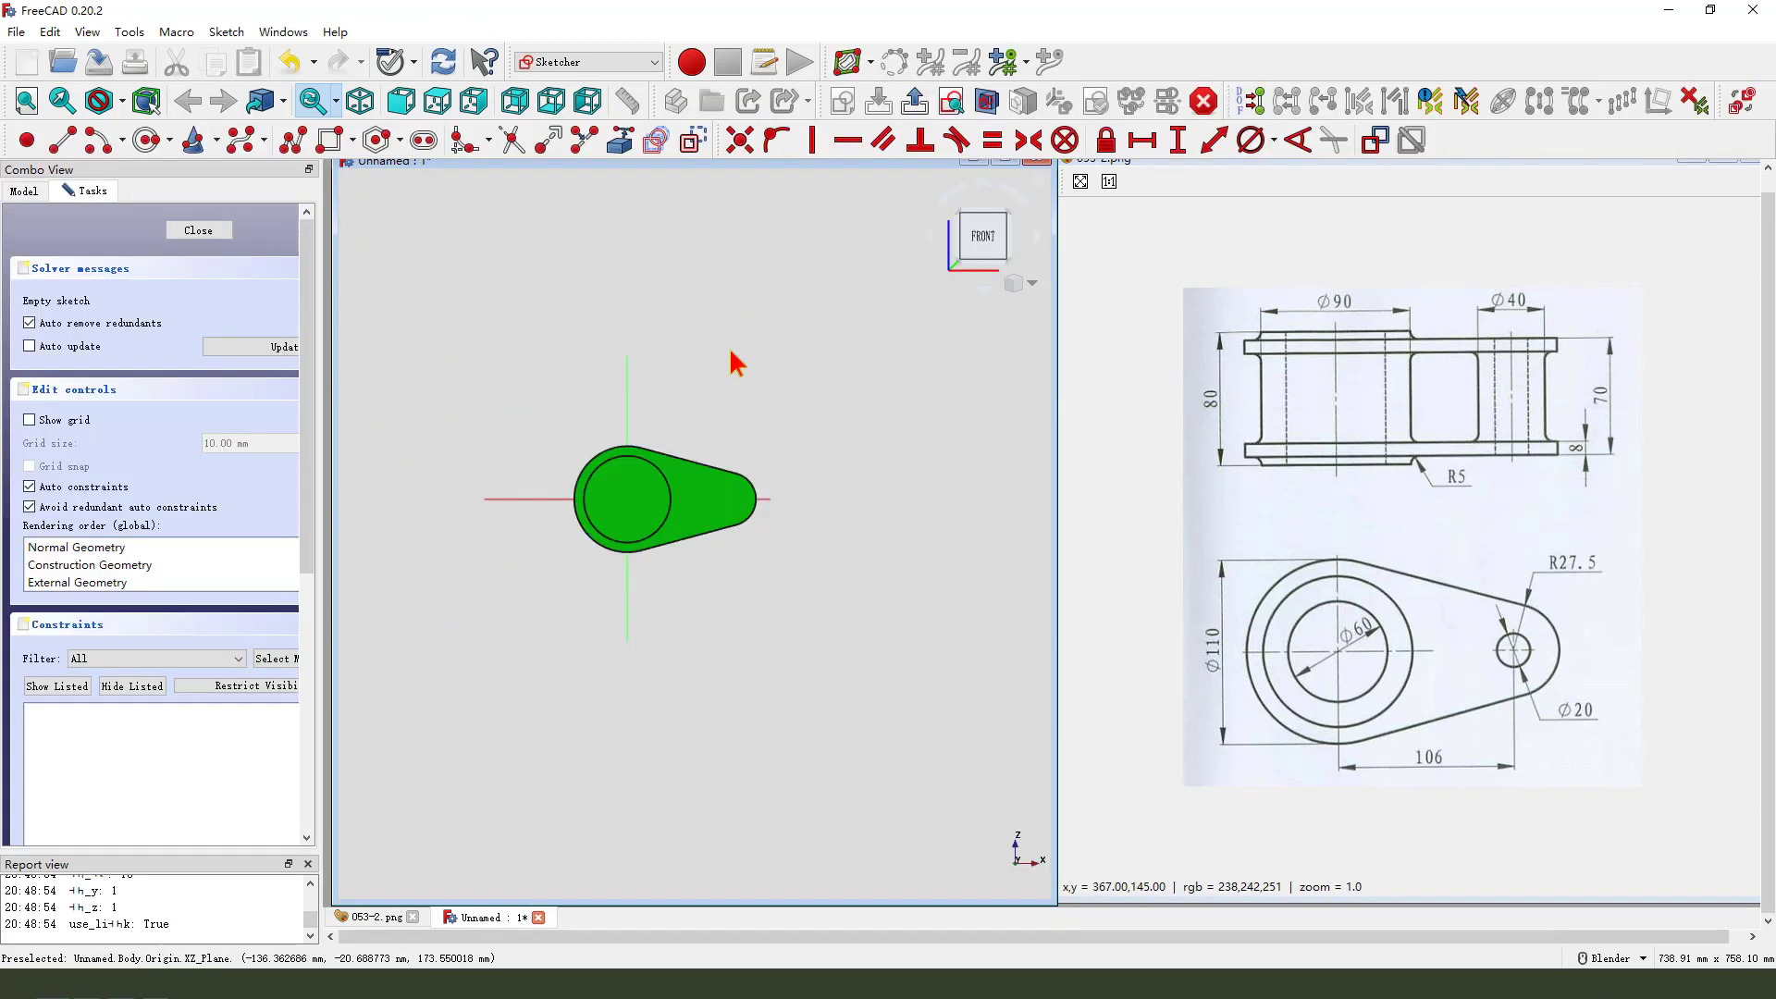
{"action": "left_click", "coordinate": [619, 140]}
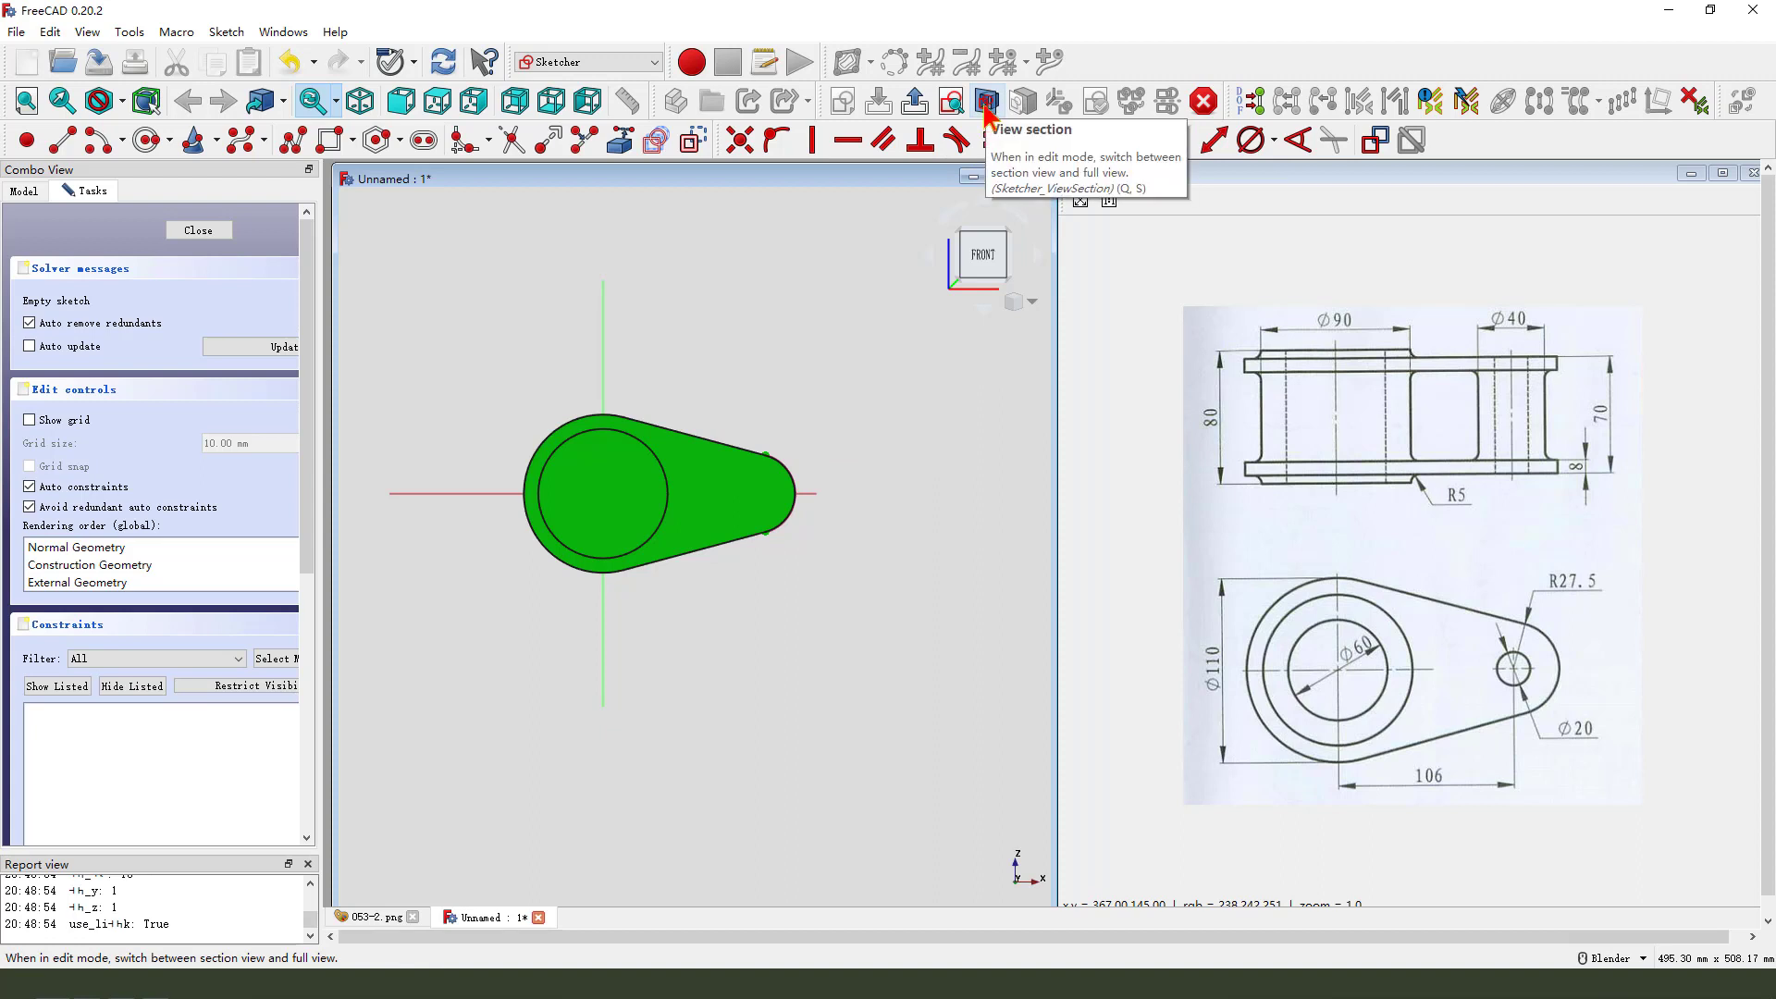
{"action": "scroll", "coordinate": [754, 496], "scroll_direction": "up", "scroll_amount": 1}
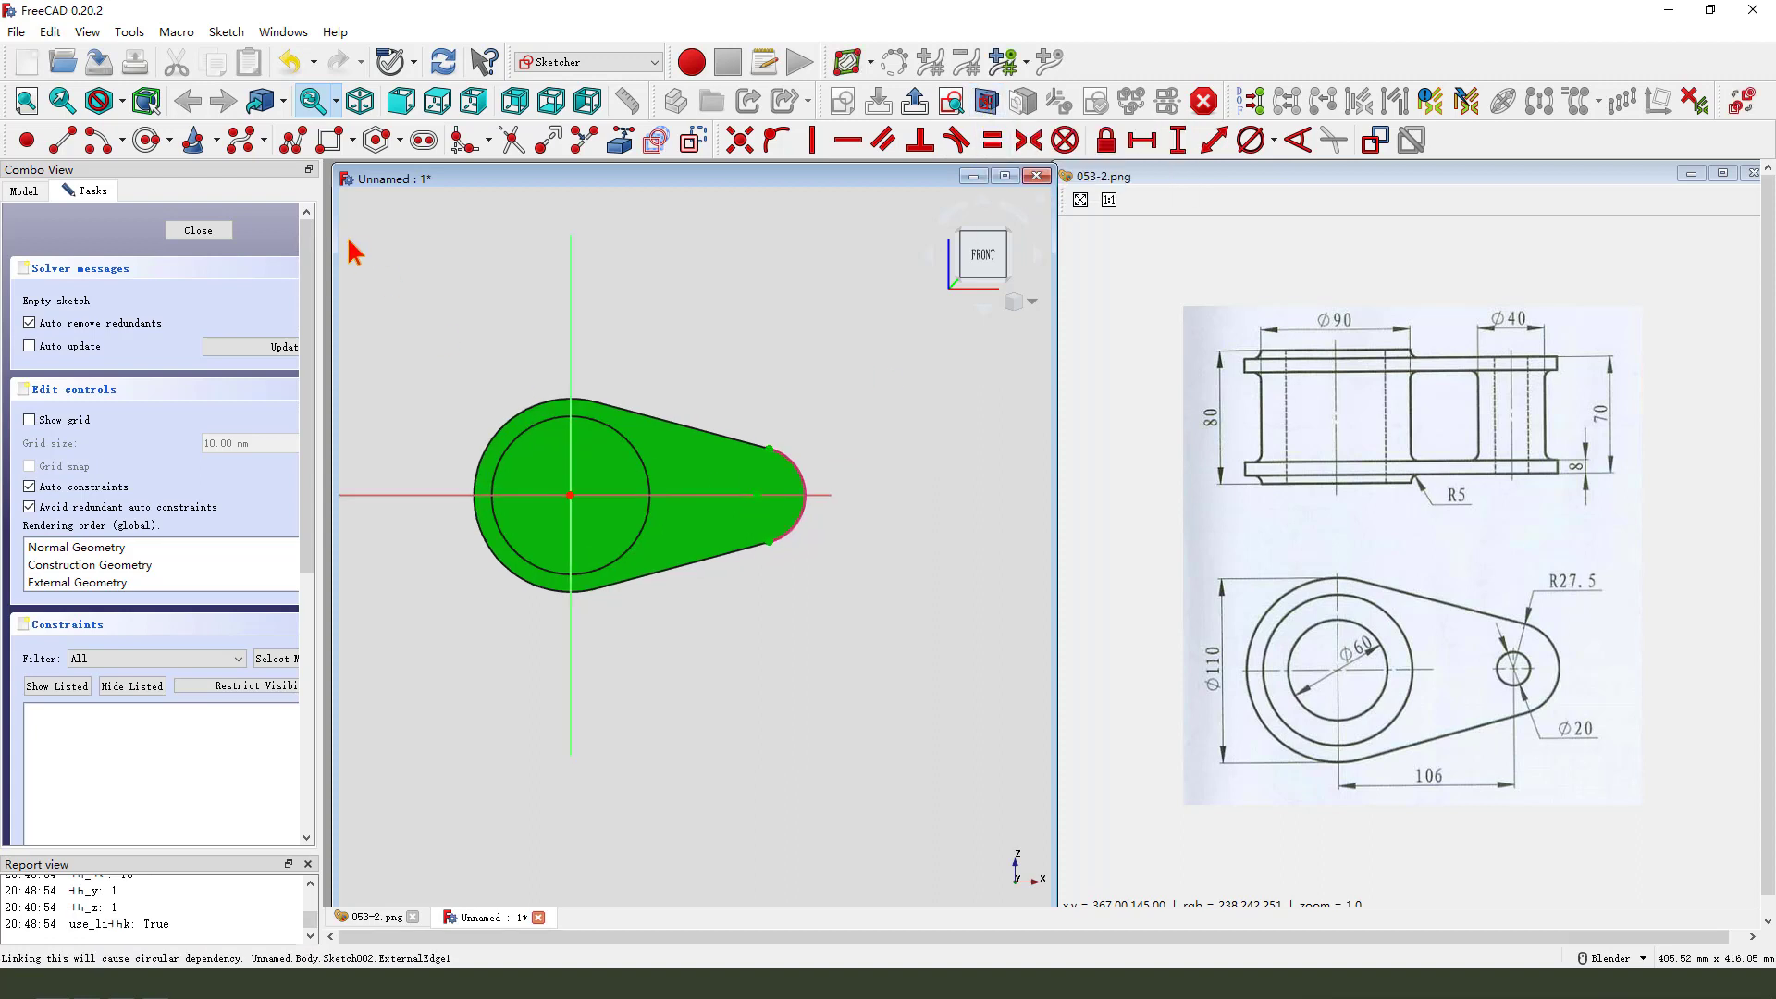
{"action": "left_click", "coordinate": [149, 141]}
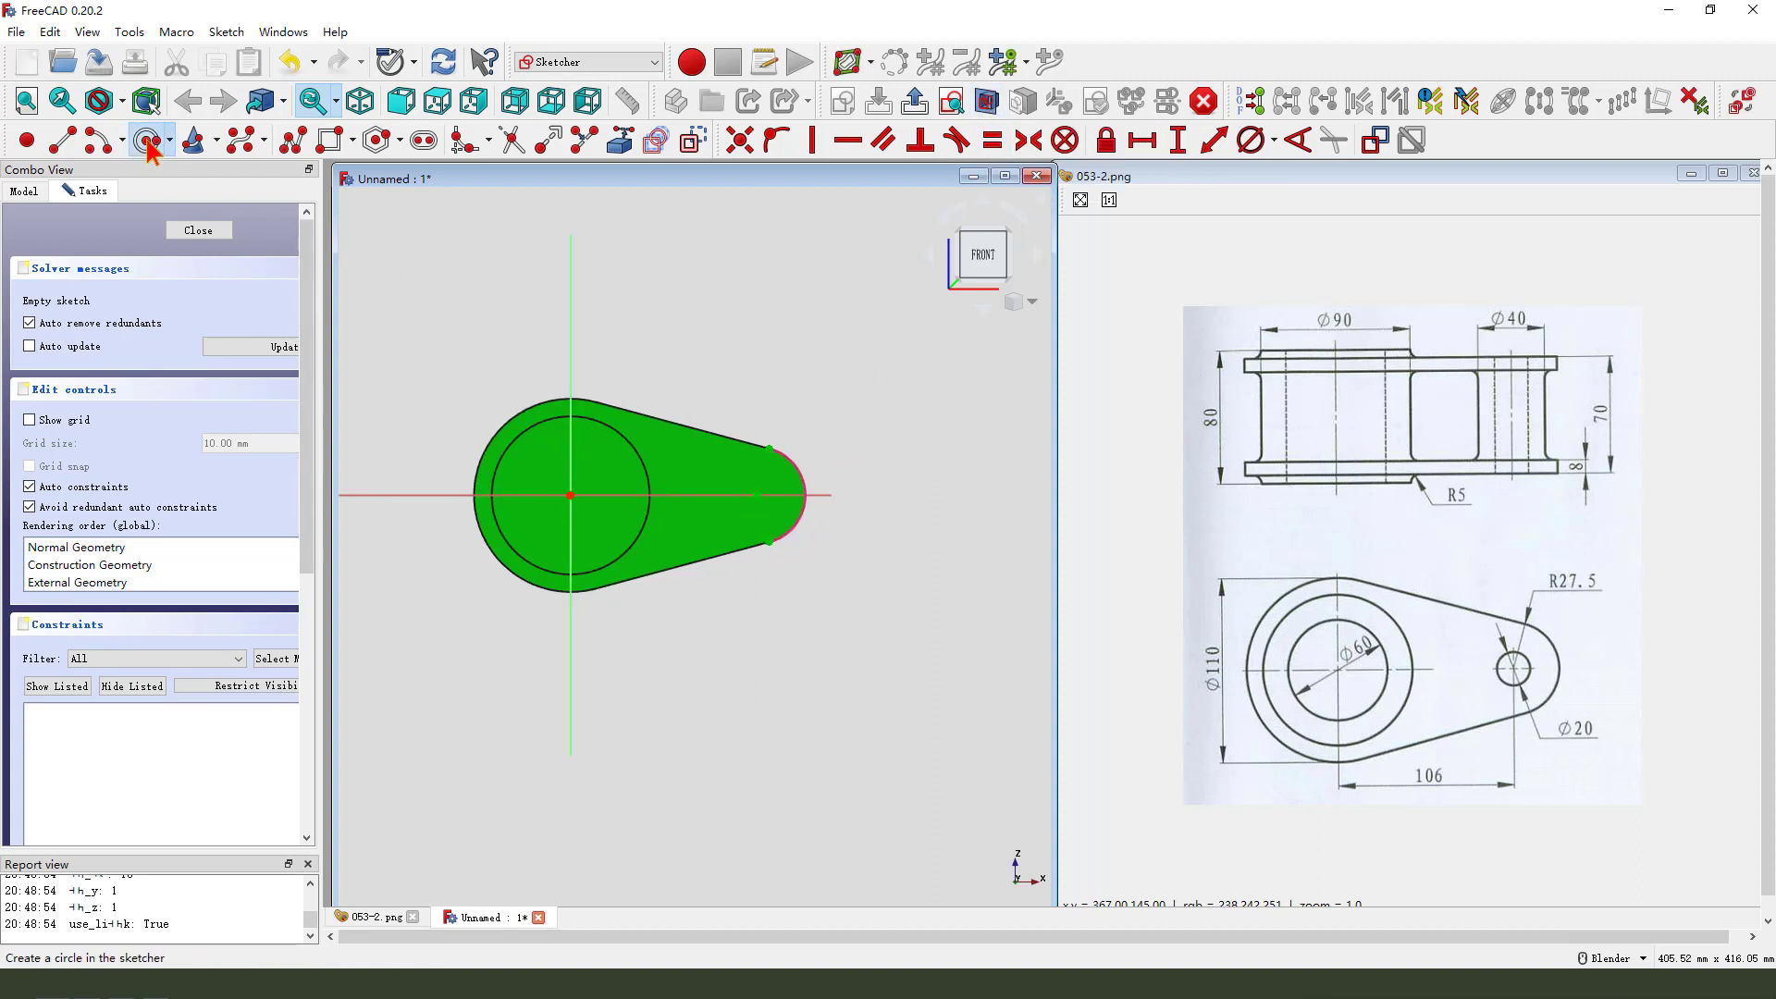
{"action": "left_click", "coordinate": [757, 496]}
{"action": "left_click", "coordinate": [778, 516]}
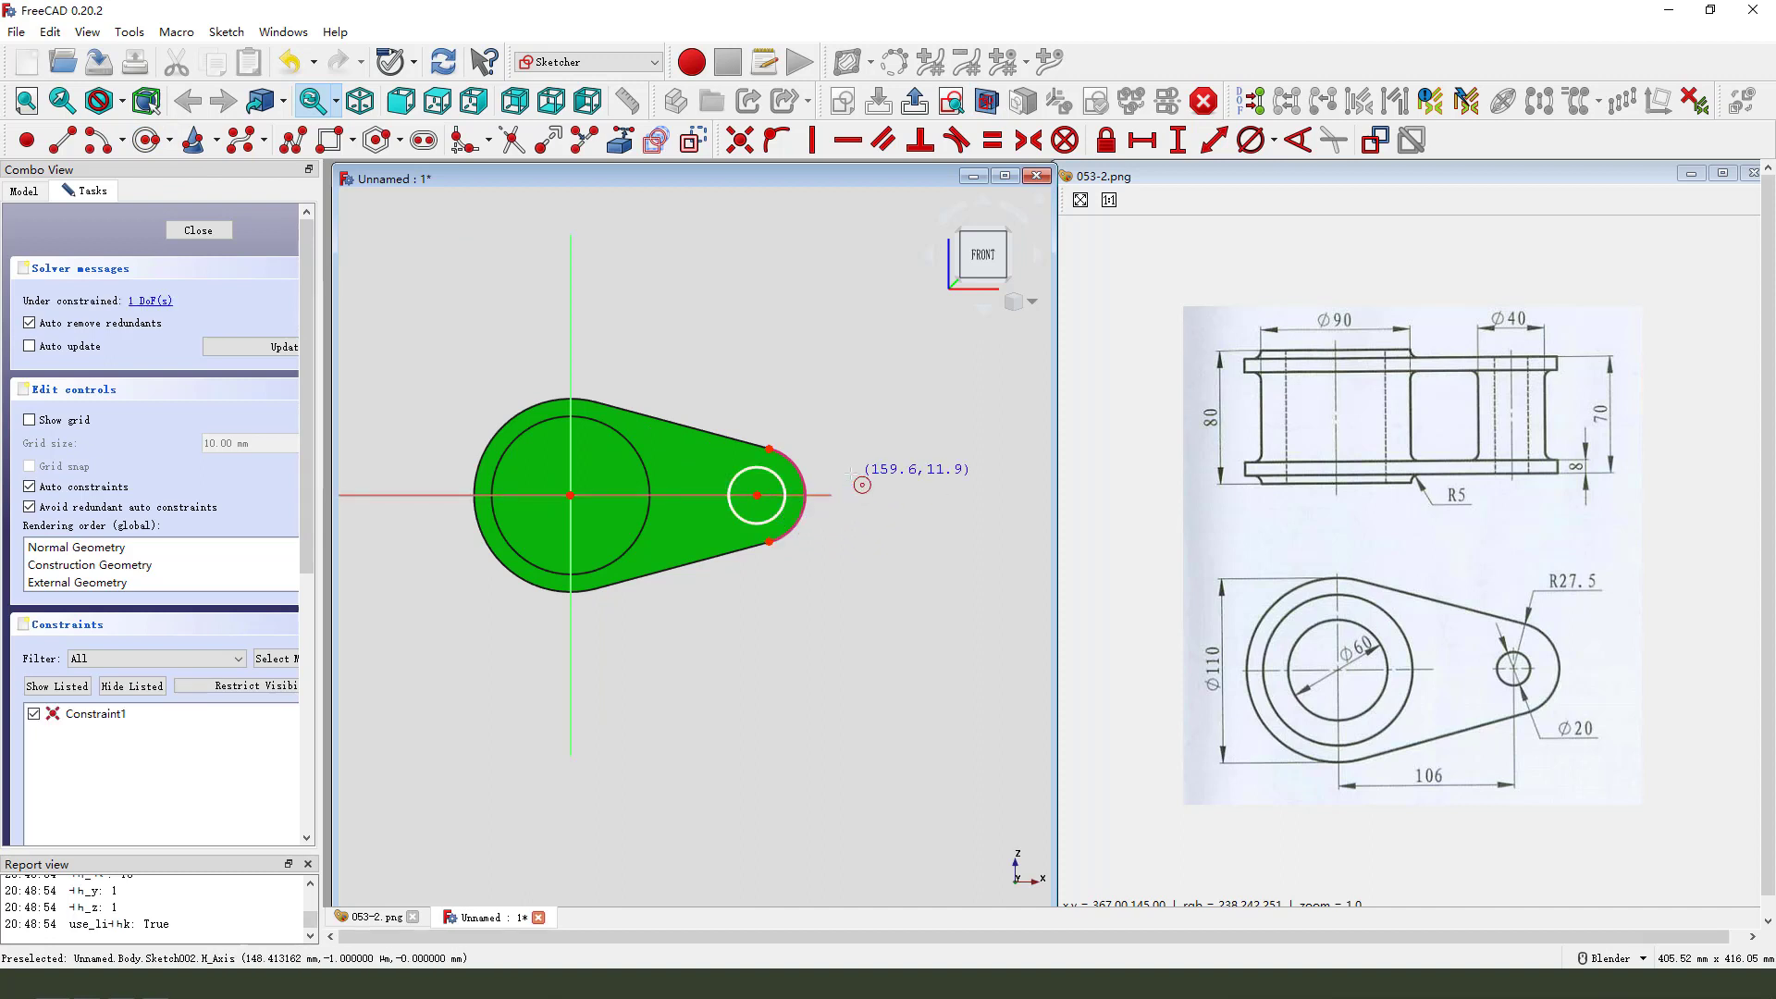
{"action": "left_click", "coordinate": [773, 489]}
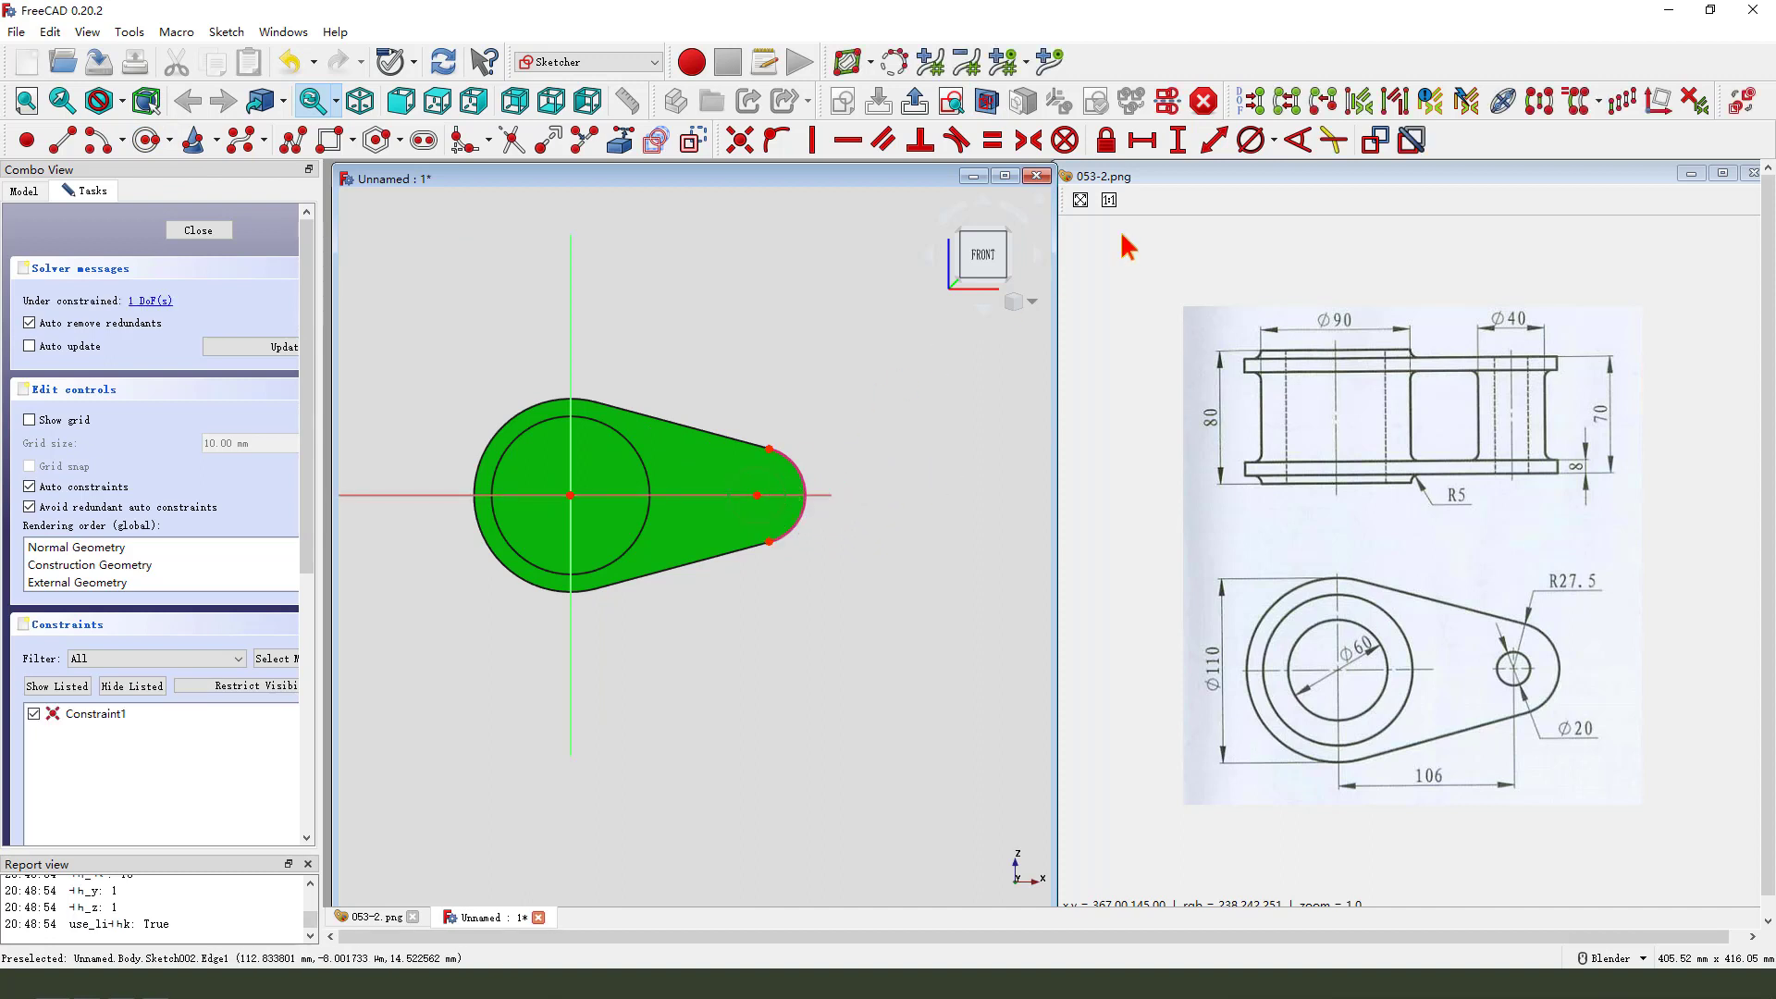
{"action": "left_click", "coordinate": [1254, 144]}
{"action": "key", "text": "Return"}
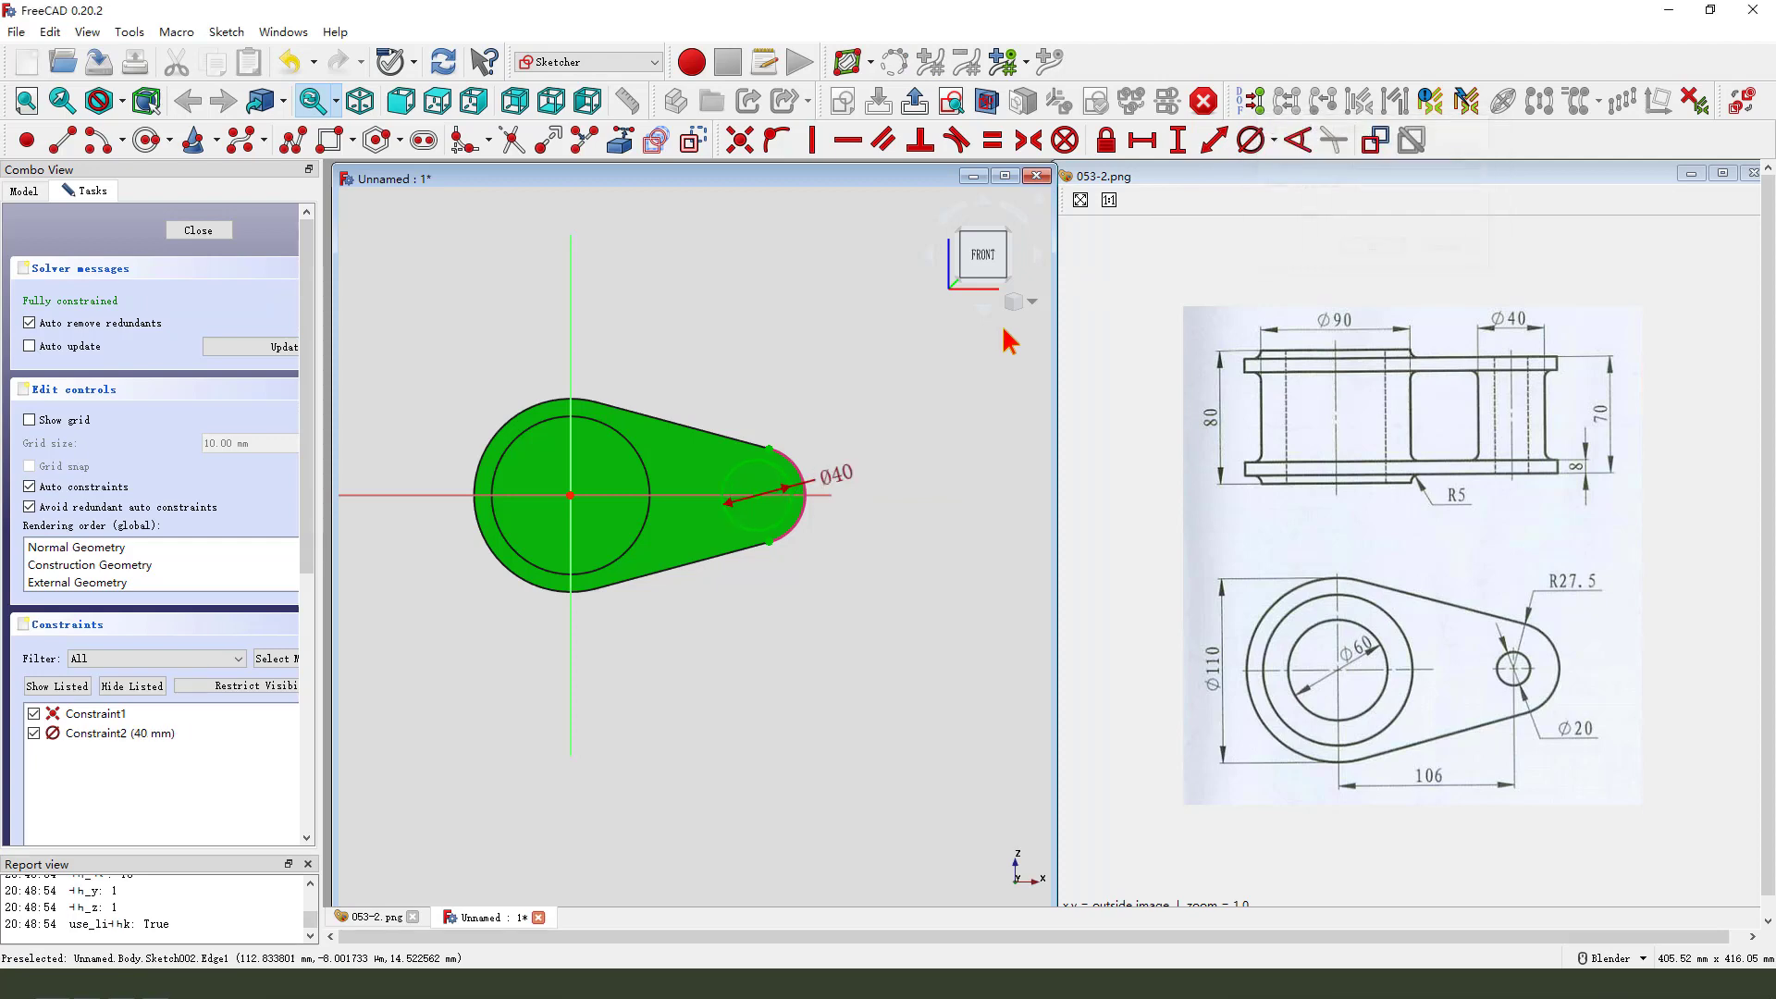
{"action": "left_click", "coordinate": [916, 108]}
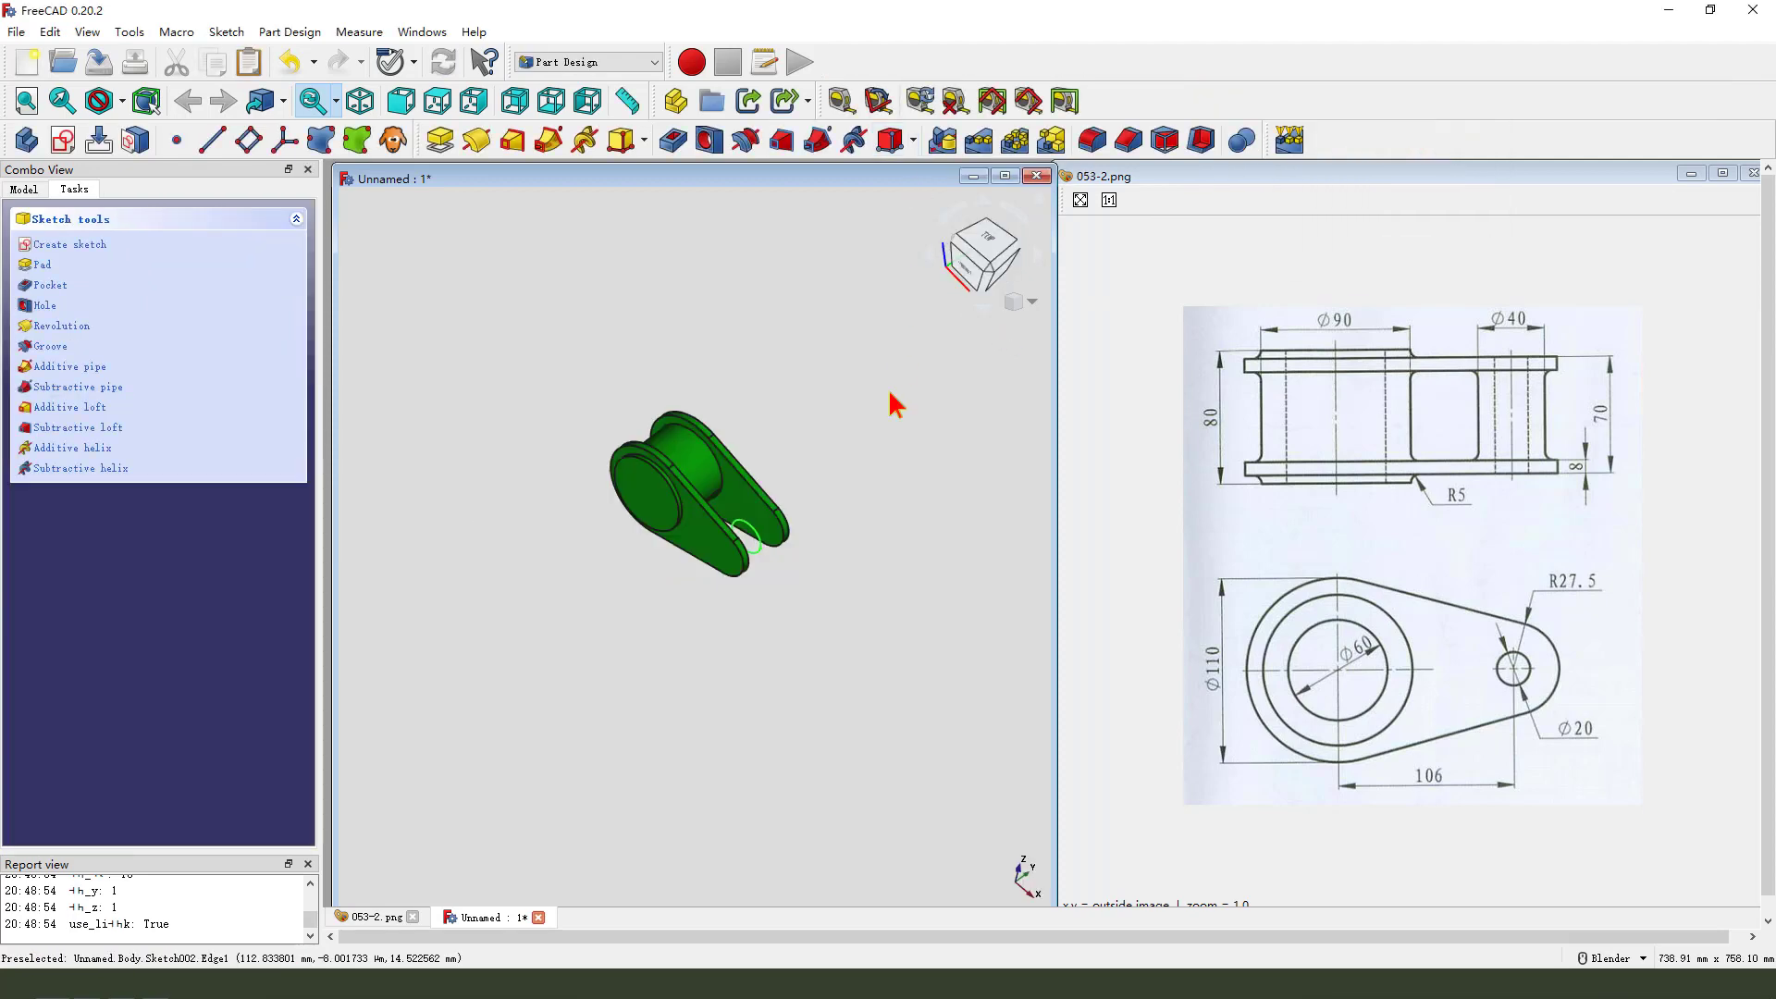
Pad the 40 mm circle 70 mm symmetric to its plane, forming the small boss
{"action": "left_click", "coordinate": [442, 144]}
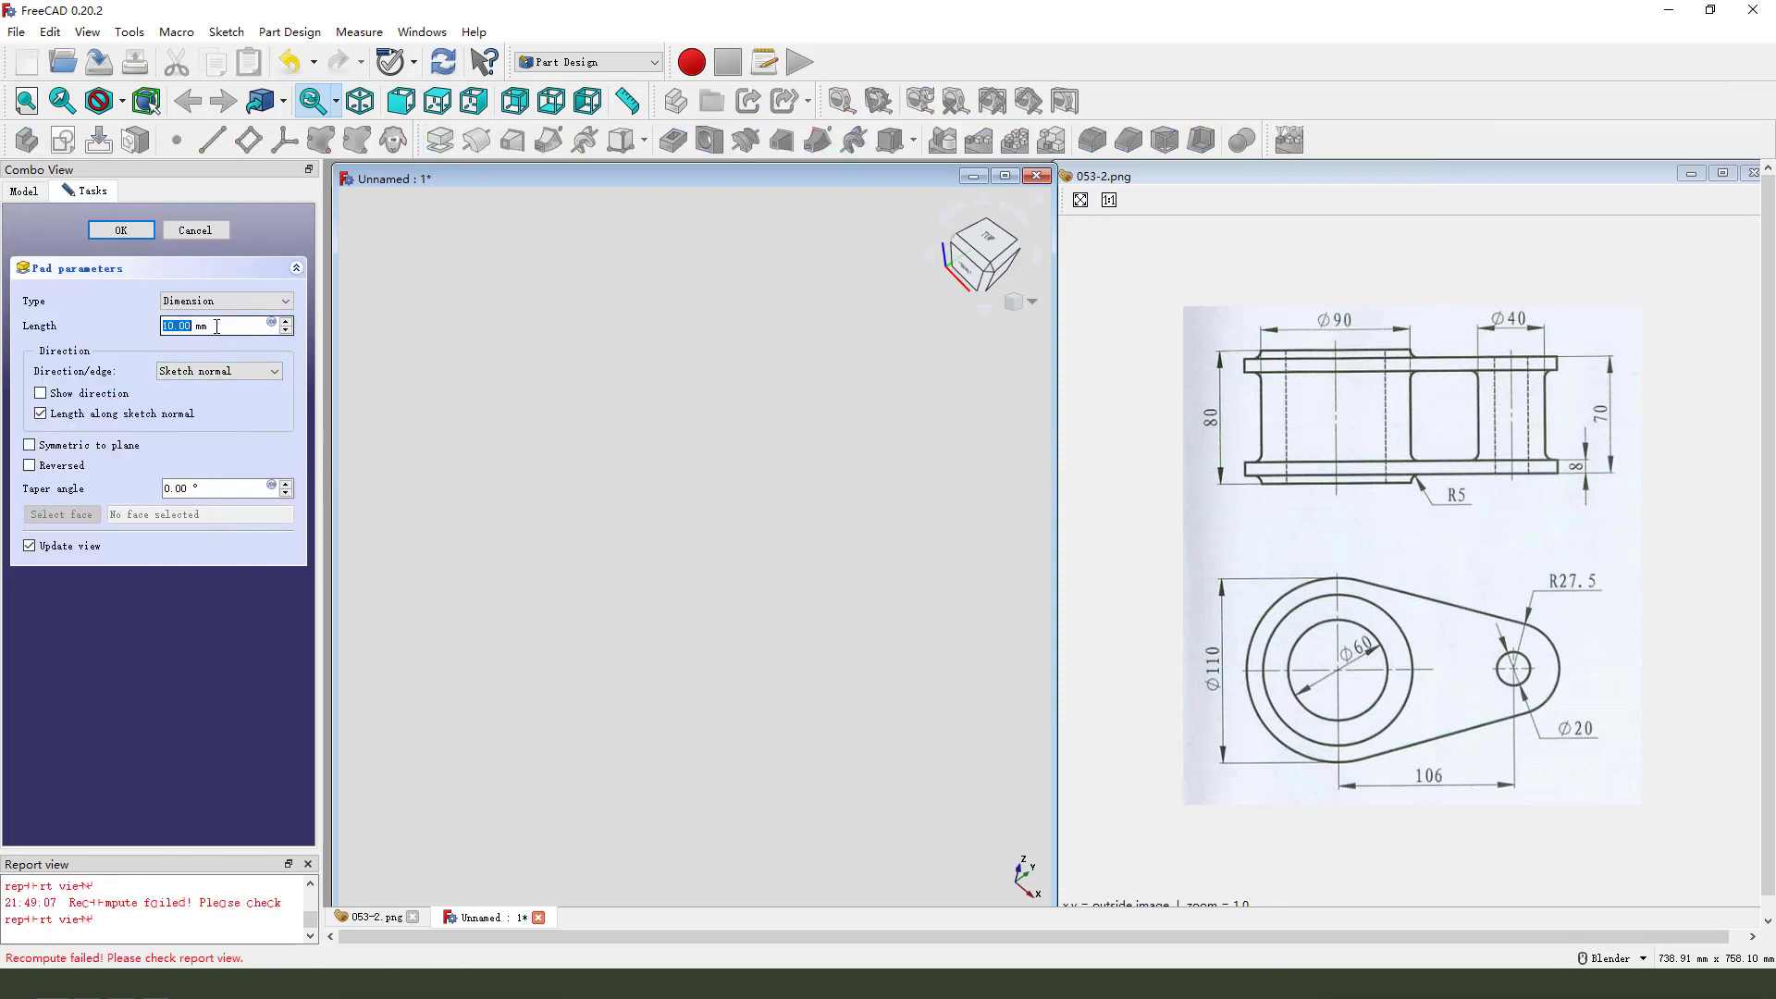
{"action": "type", "text": "0"}
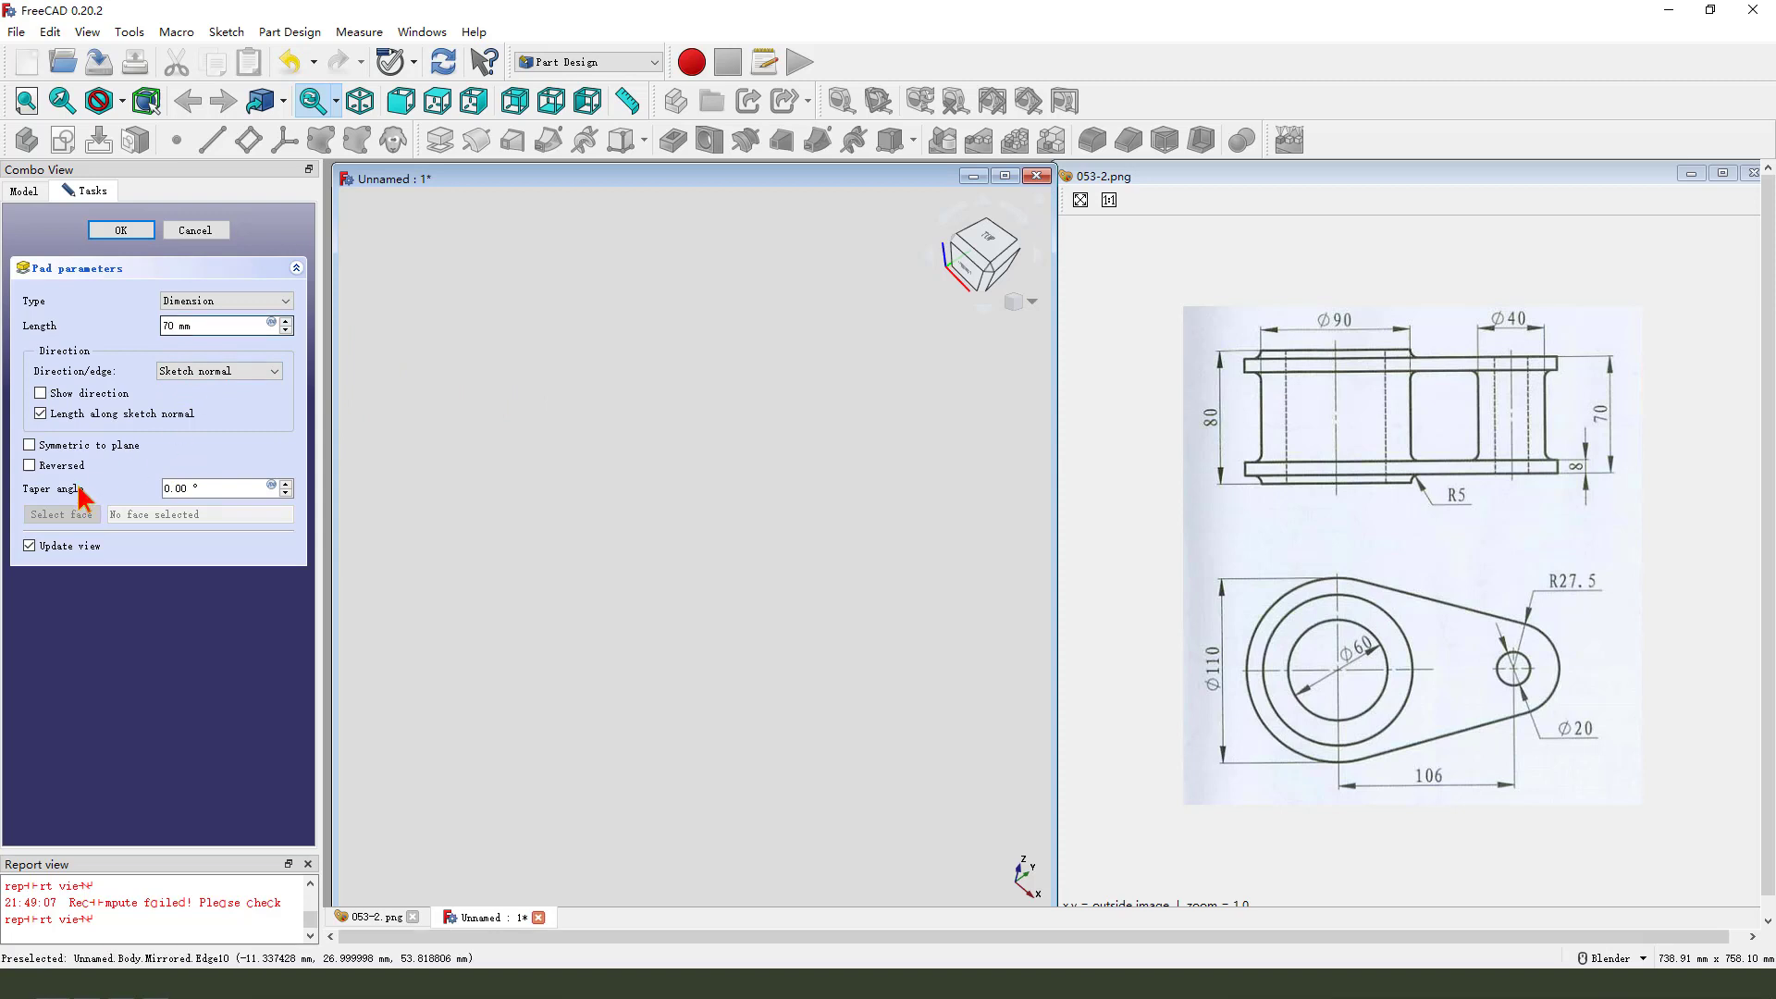
{"action": "left_click_drag", "start_coordinate": [32, 444], "coordinate": [36, 463]}
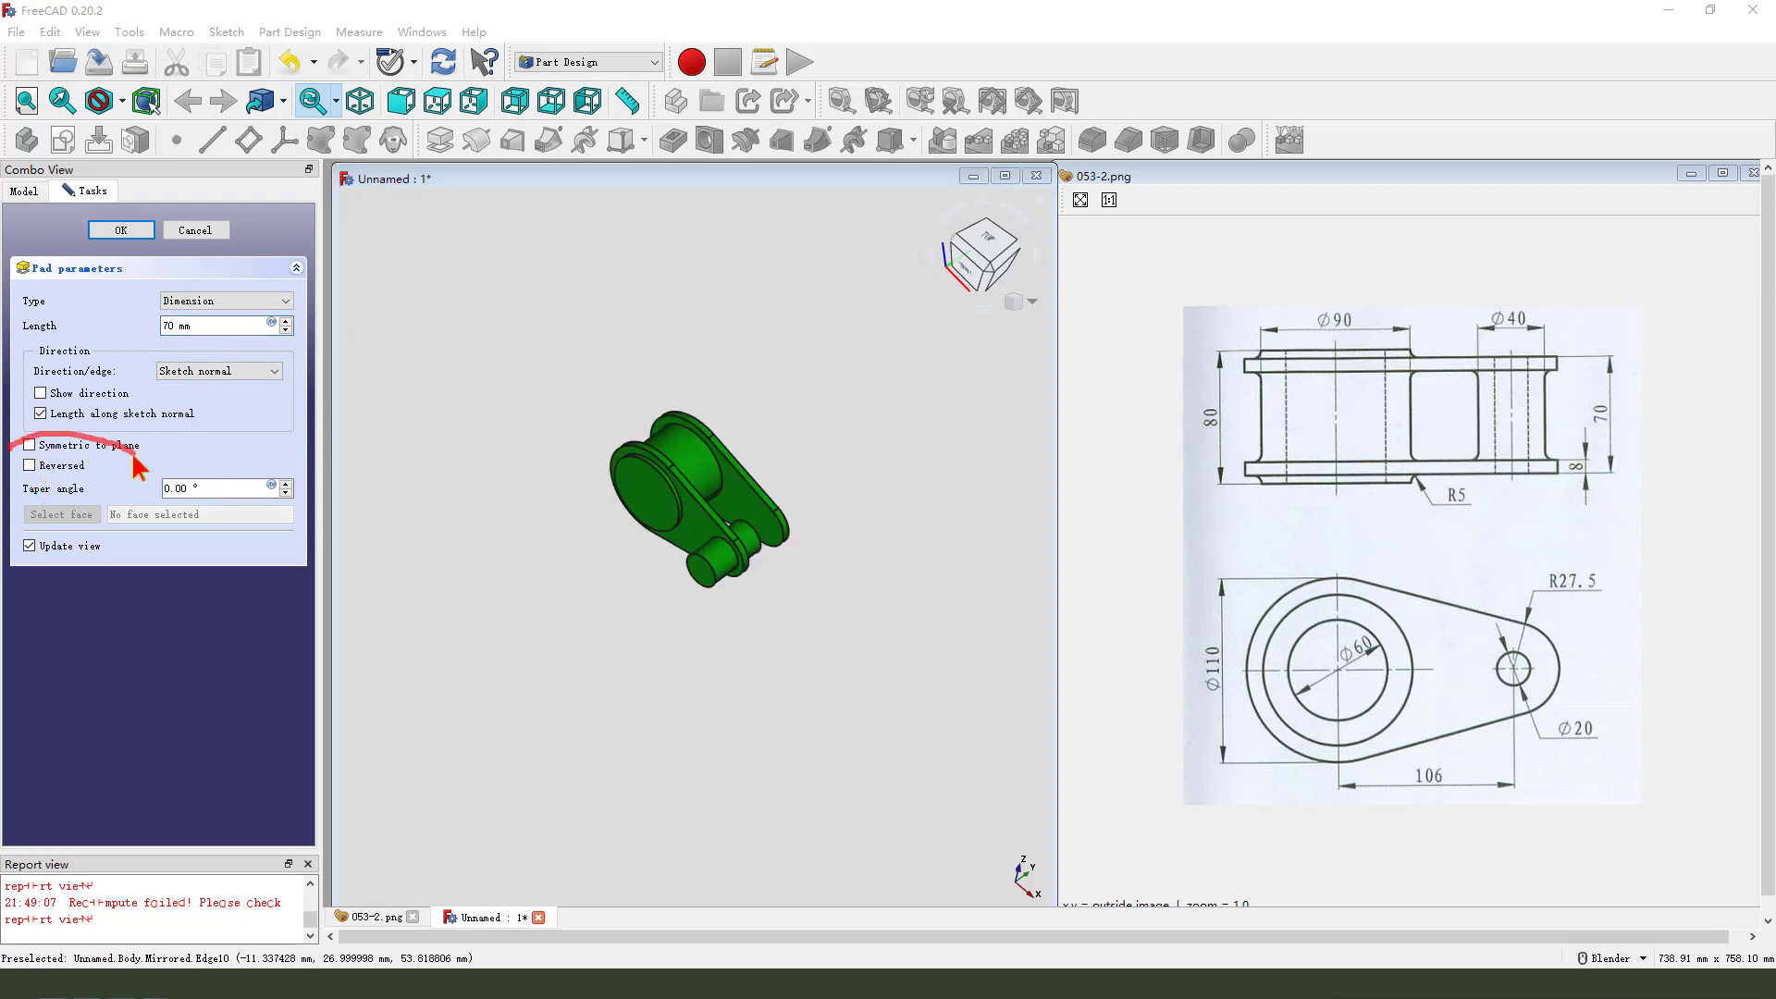
{"action": "left_click", "coordinate": [32, 445]}
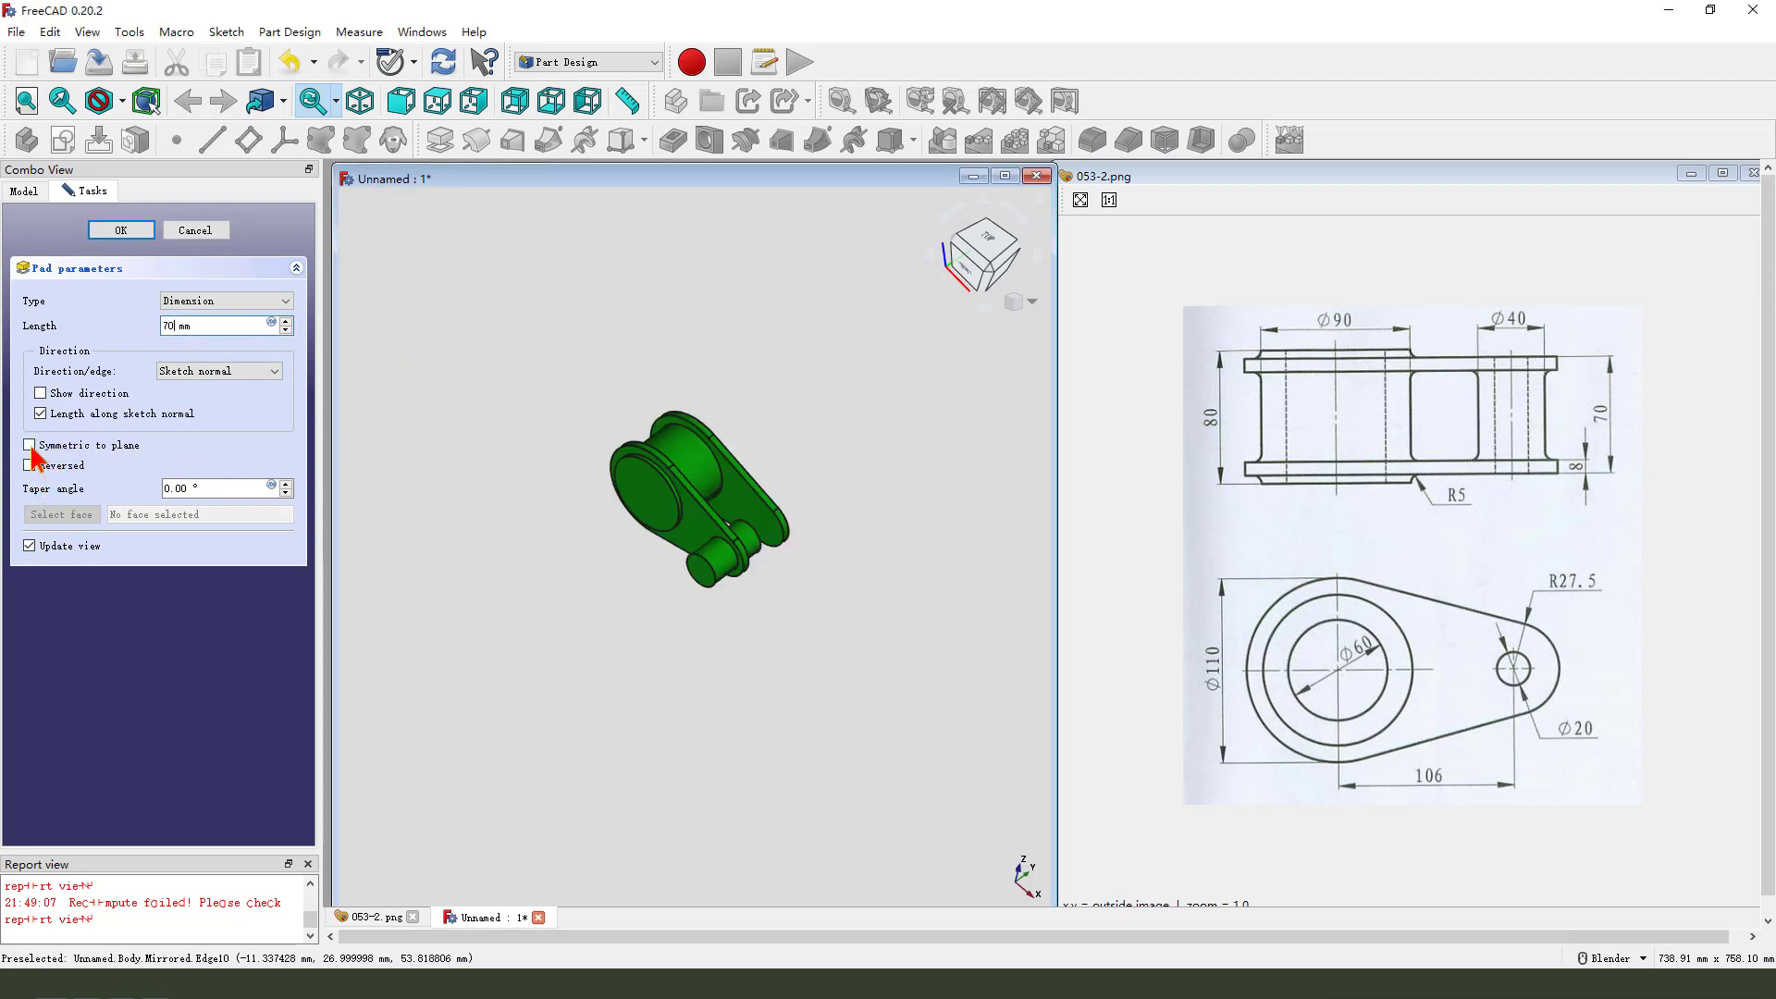
{"action": "middle_click_drag", "start_coordinate": [833, 556], "coordinate": [831, 545]}
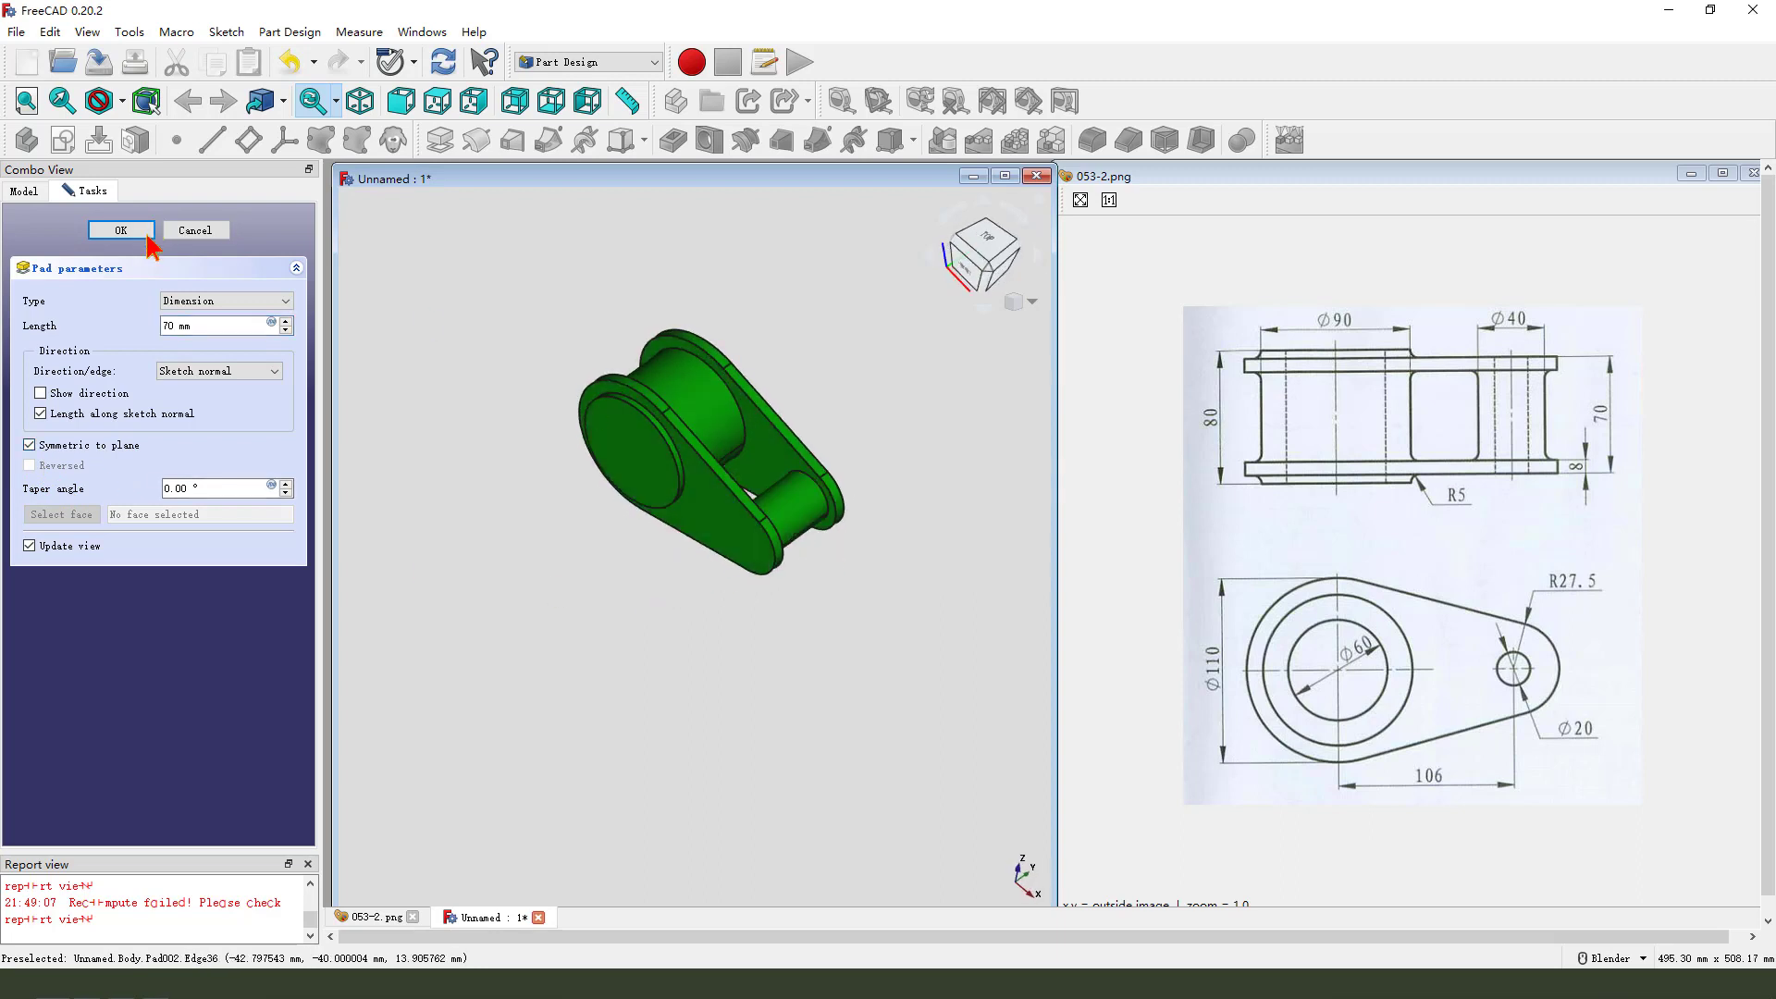
{"action": "left_click", "coordinate": [117, 229]}
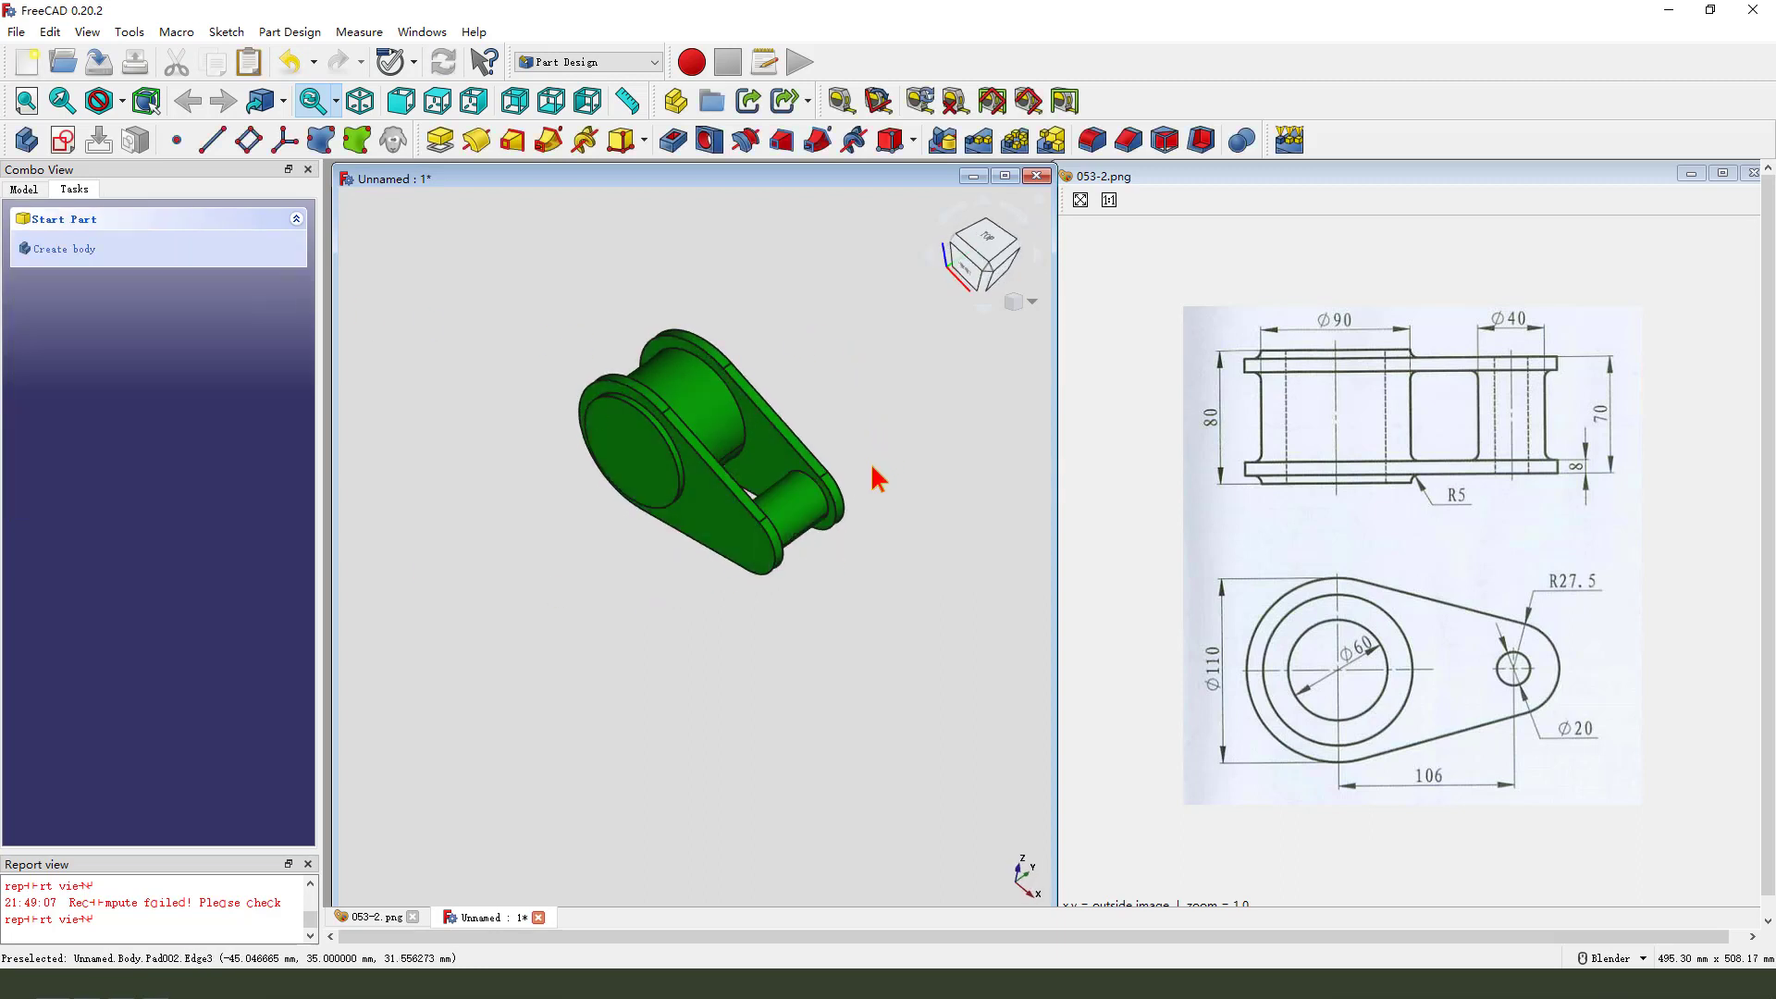
Start a new sketch on a base plane, linking the small end's arc and showing the section view
{"action": "mouse_move", "coordinate": [1339, 634]}
{"action": "left_mouse_down"}
{"action": "mouse_move", "coordinate": [1349, 689]}
{"action": "mouse_move", "coordinate": [1432, 589]}
{"action": "mouse_move", "coordinate": [1432, 637]}
{"action": "mouse_move", "coordinate": [1572, 621]}
{"action": "mouse_move", "coordinate": [1562, 671]}
{"action": "left_mouse_up"}
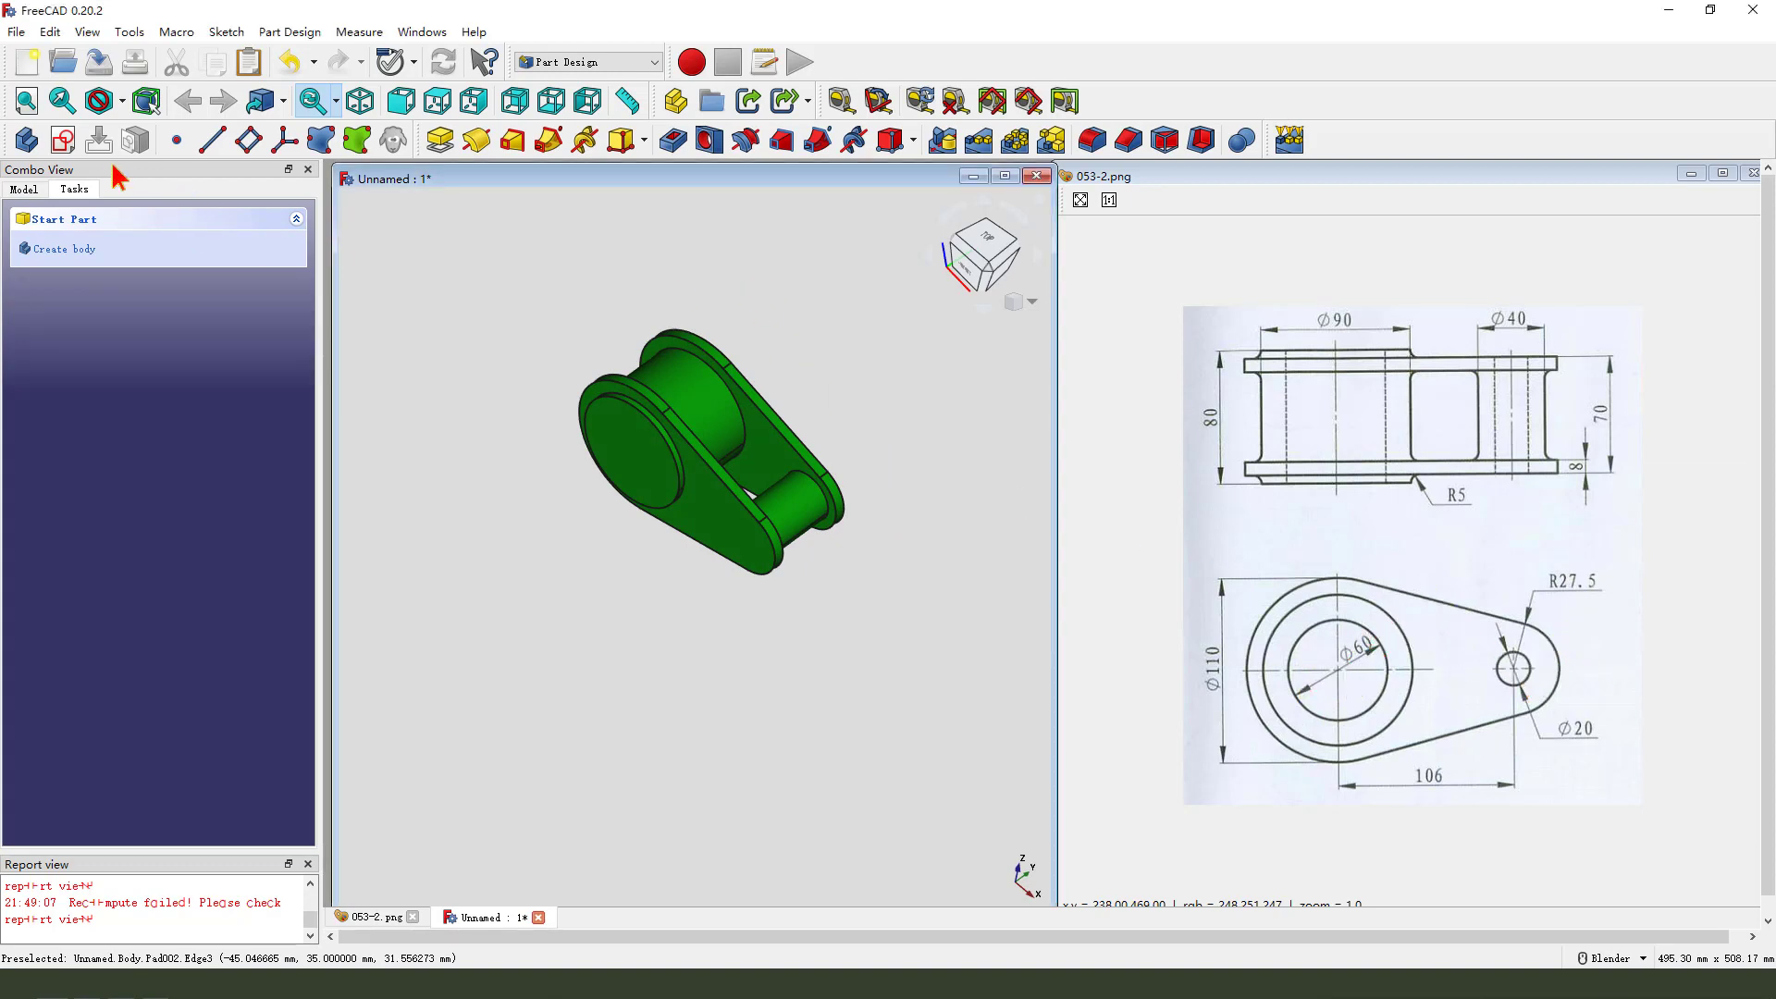
{"action": "left_click", "coordinate": [63, 140]}
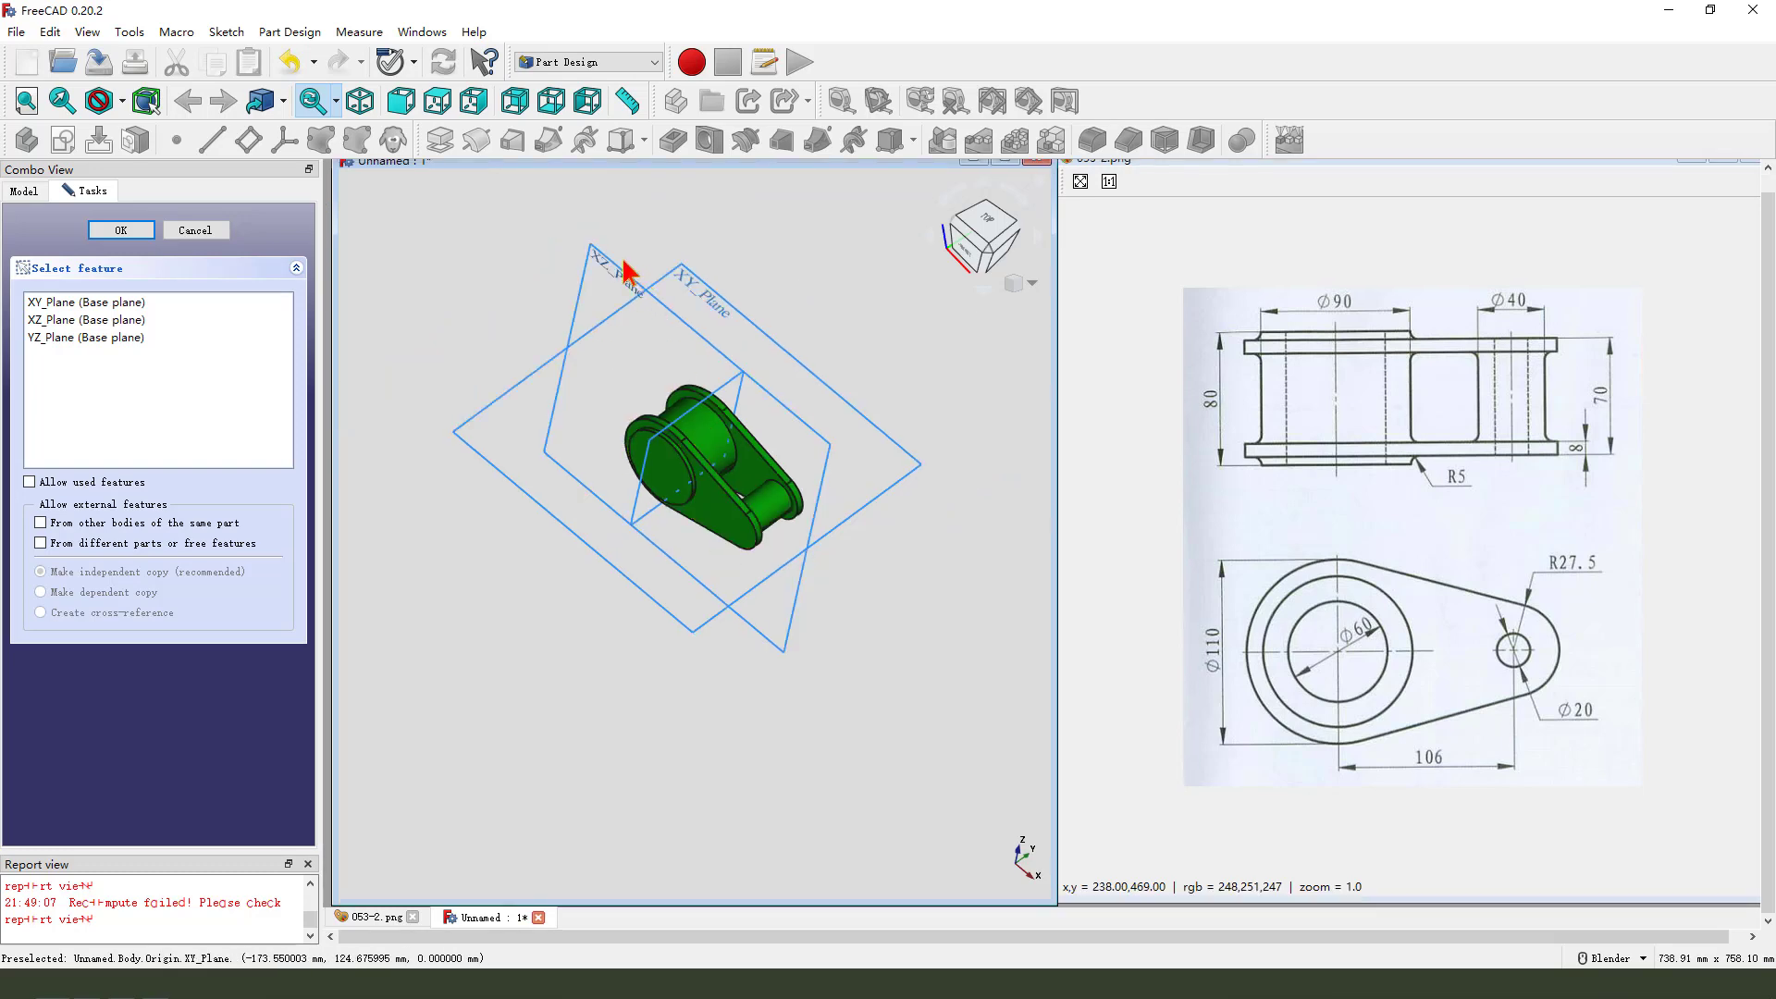
{"action": "left_click", "coordinate": [626, 271]}
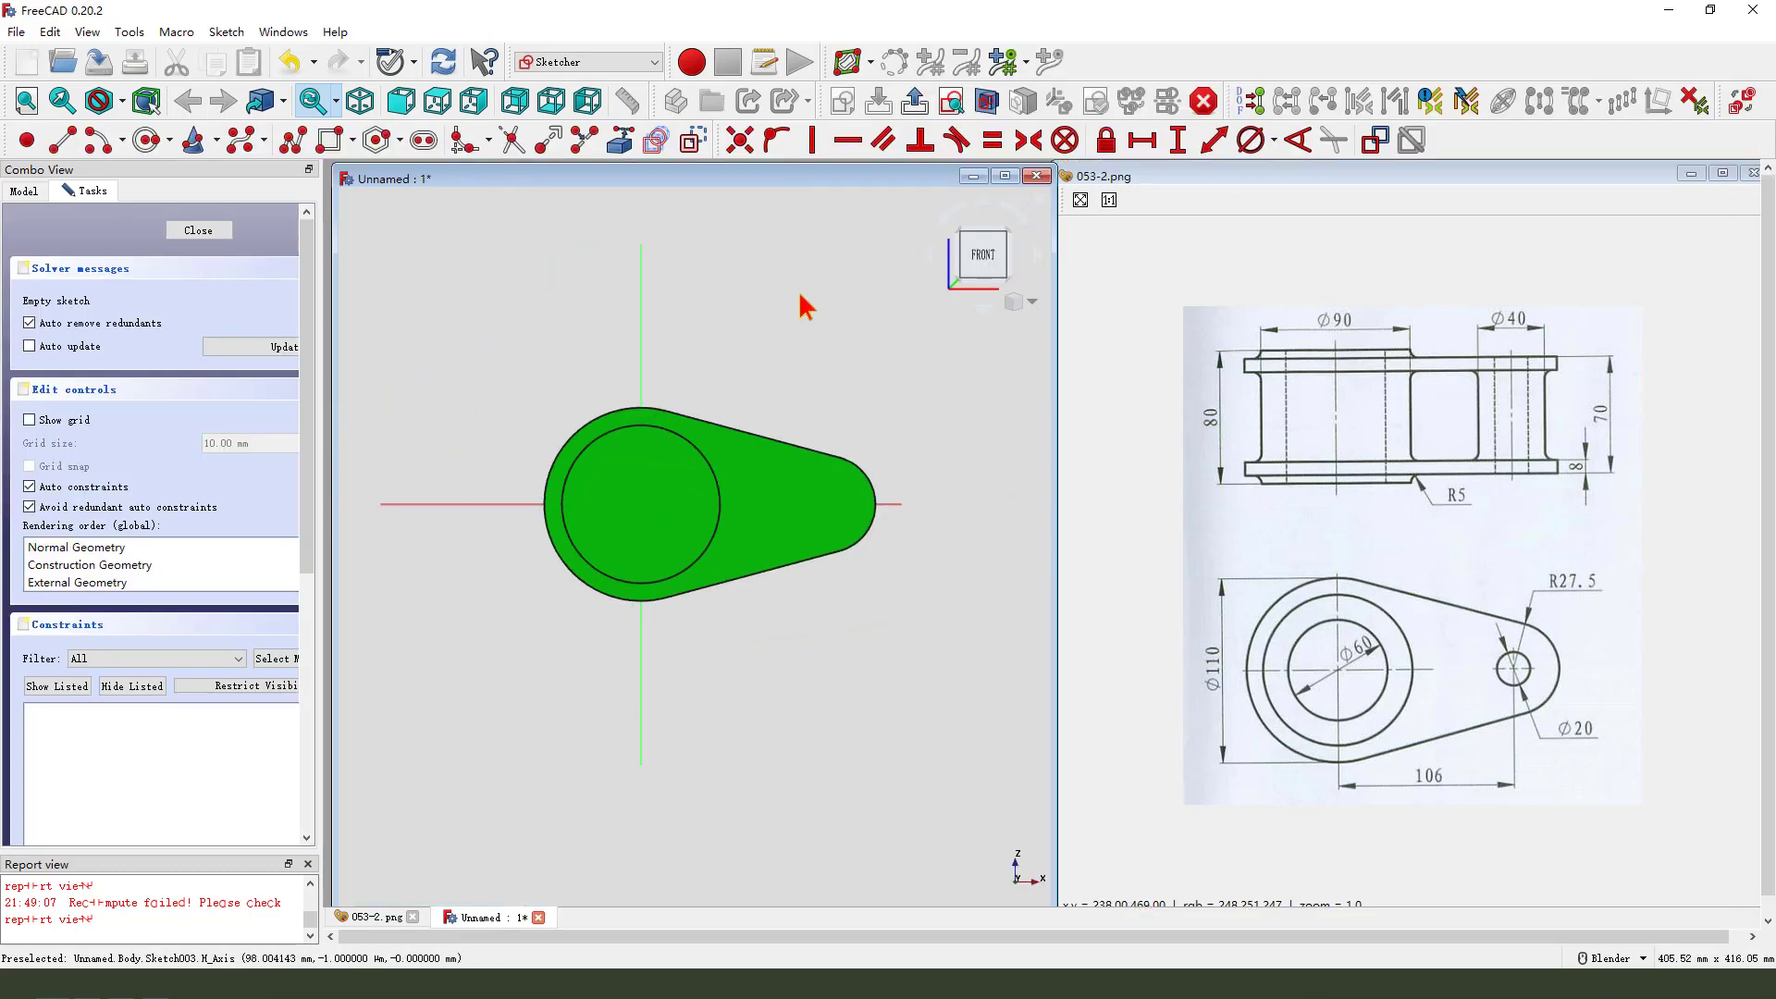
{"action": "left_click", "coordinate": [620, 138]}
{"action": "left_click", "coordinate": [812, 420]}
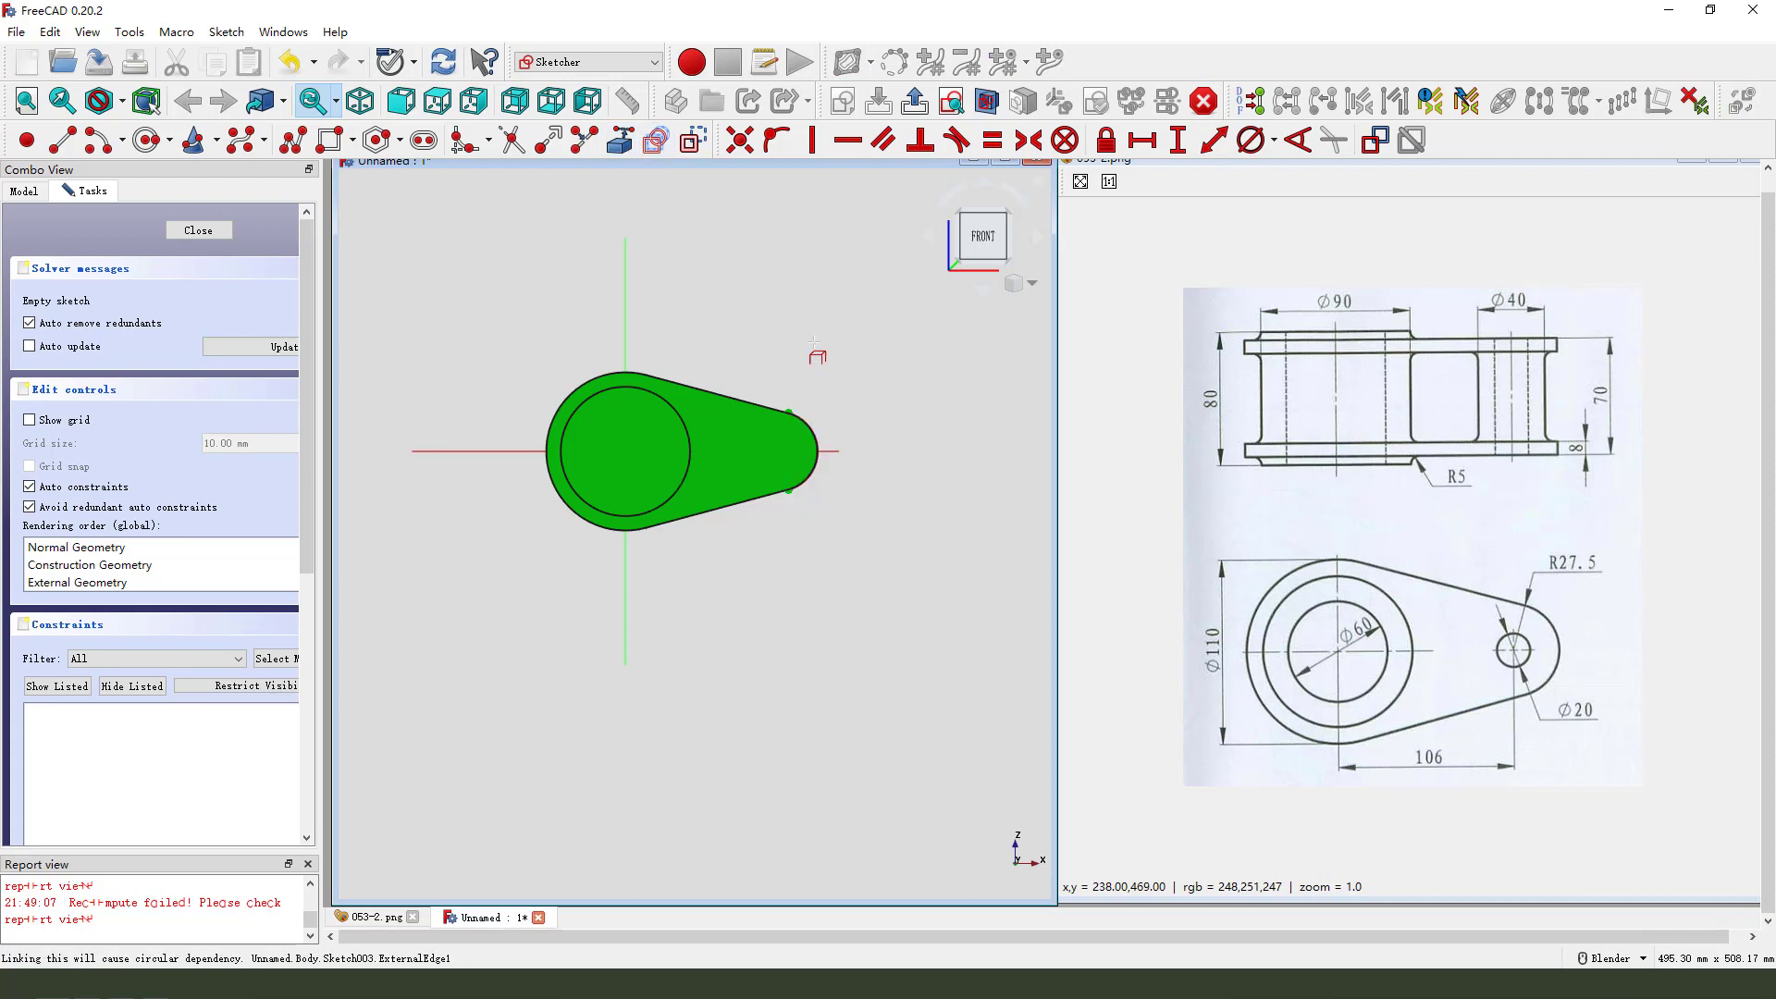
{"action": "left_click", "coordinate": [987, 111]}
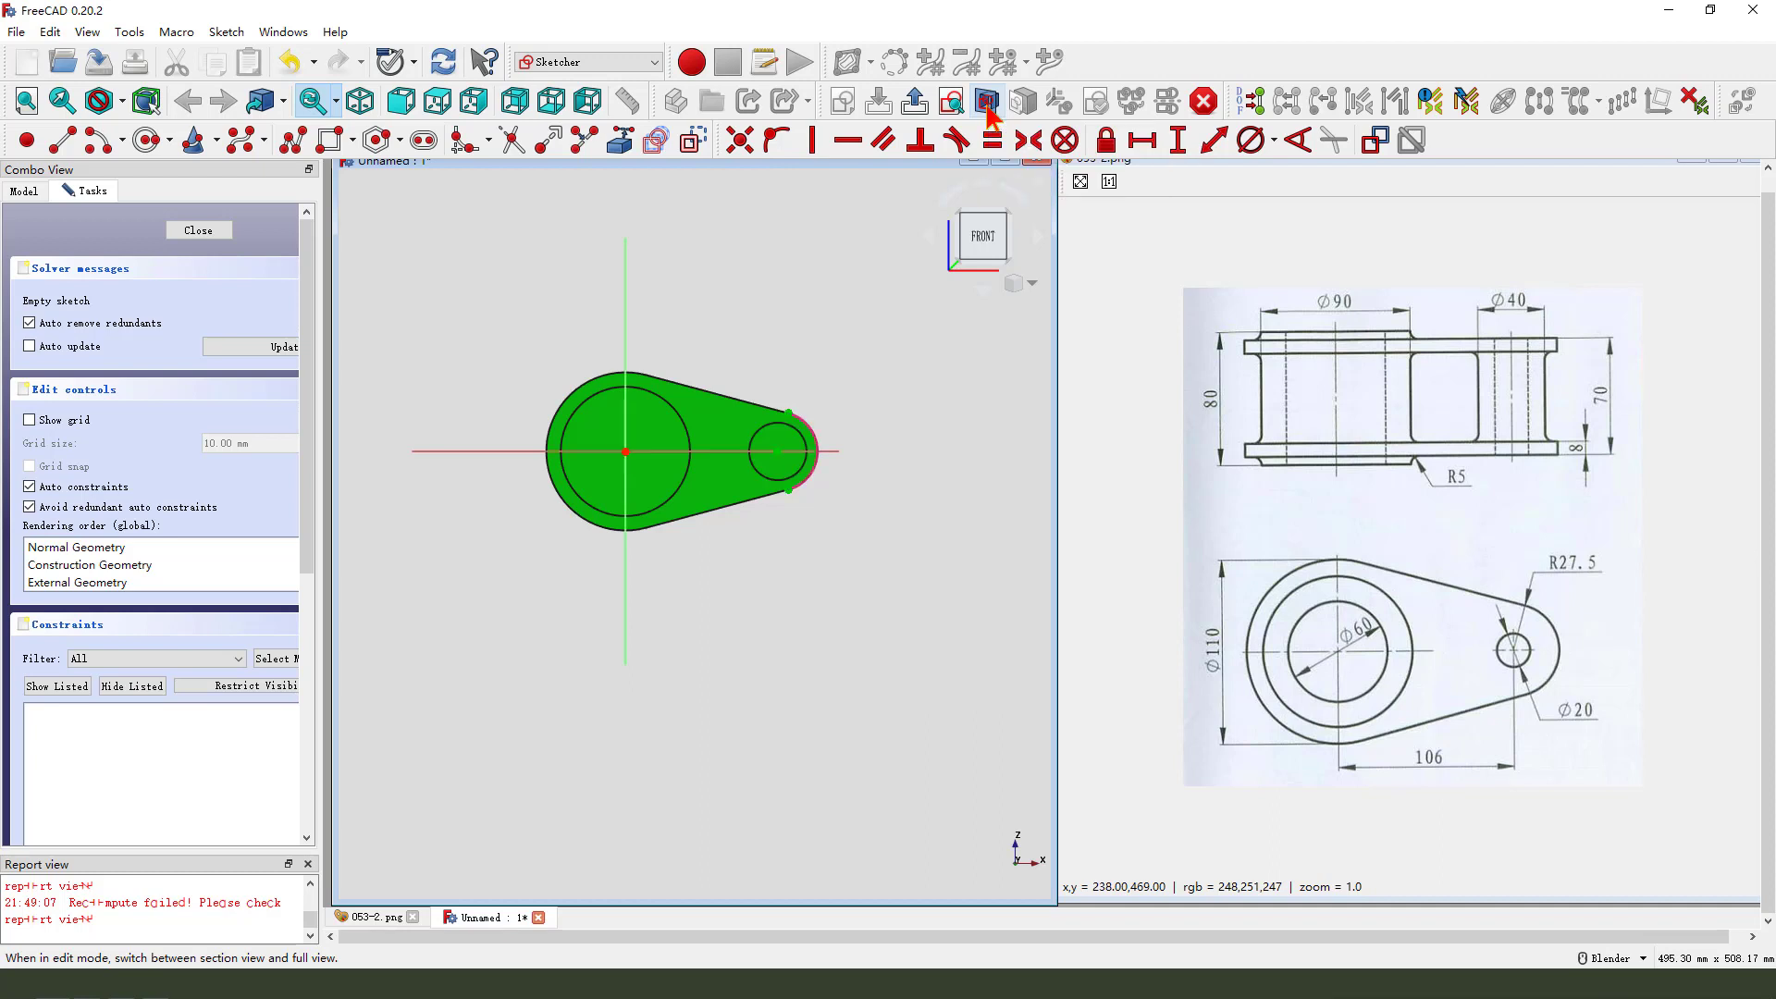
{"action": "scroll", "coordinate": [812, 396], "scroll_direction": "up", "scroll_amount": 1}
Draw a 60 mm circle at the origin and a 20 mm circle on the small arc
{"action": "left_click", "coordinate": [144, 142]}
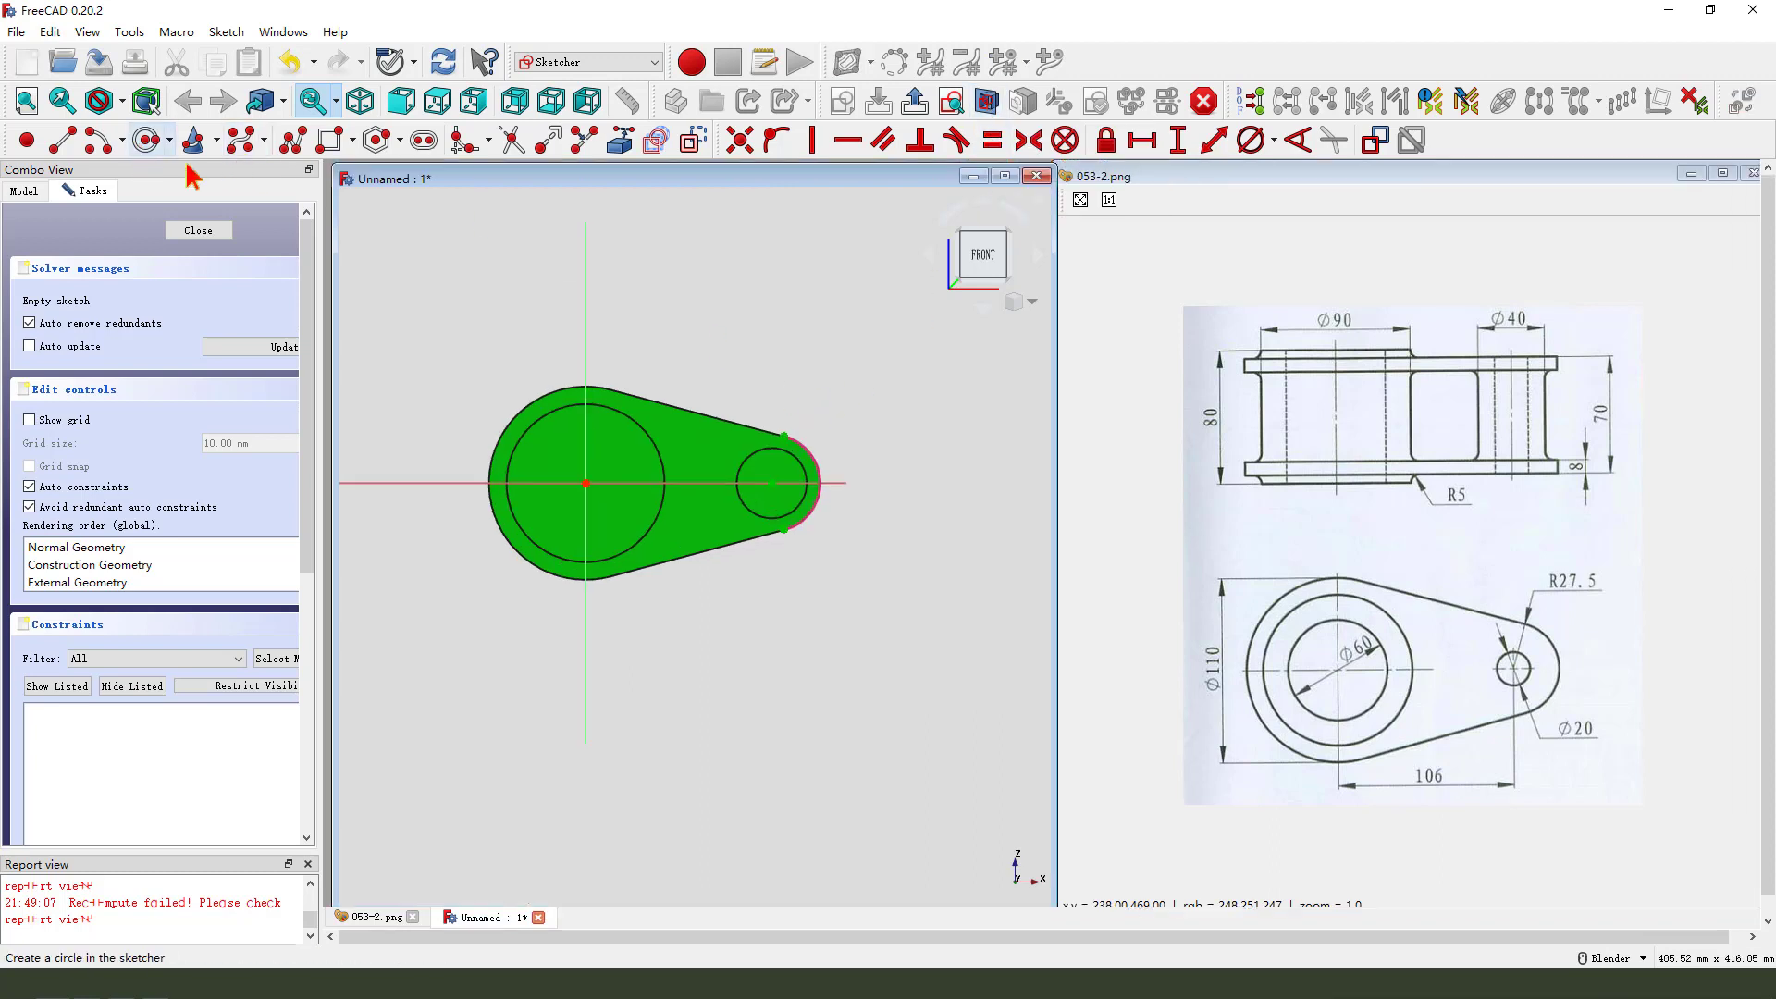
{"action": "left_click", "coordinate": [587, 483]}
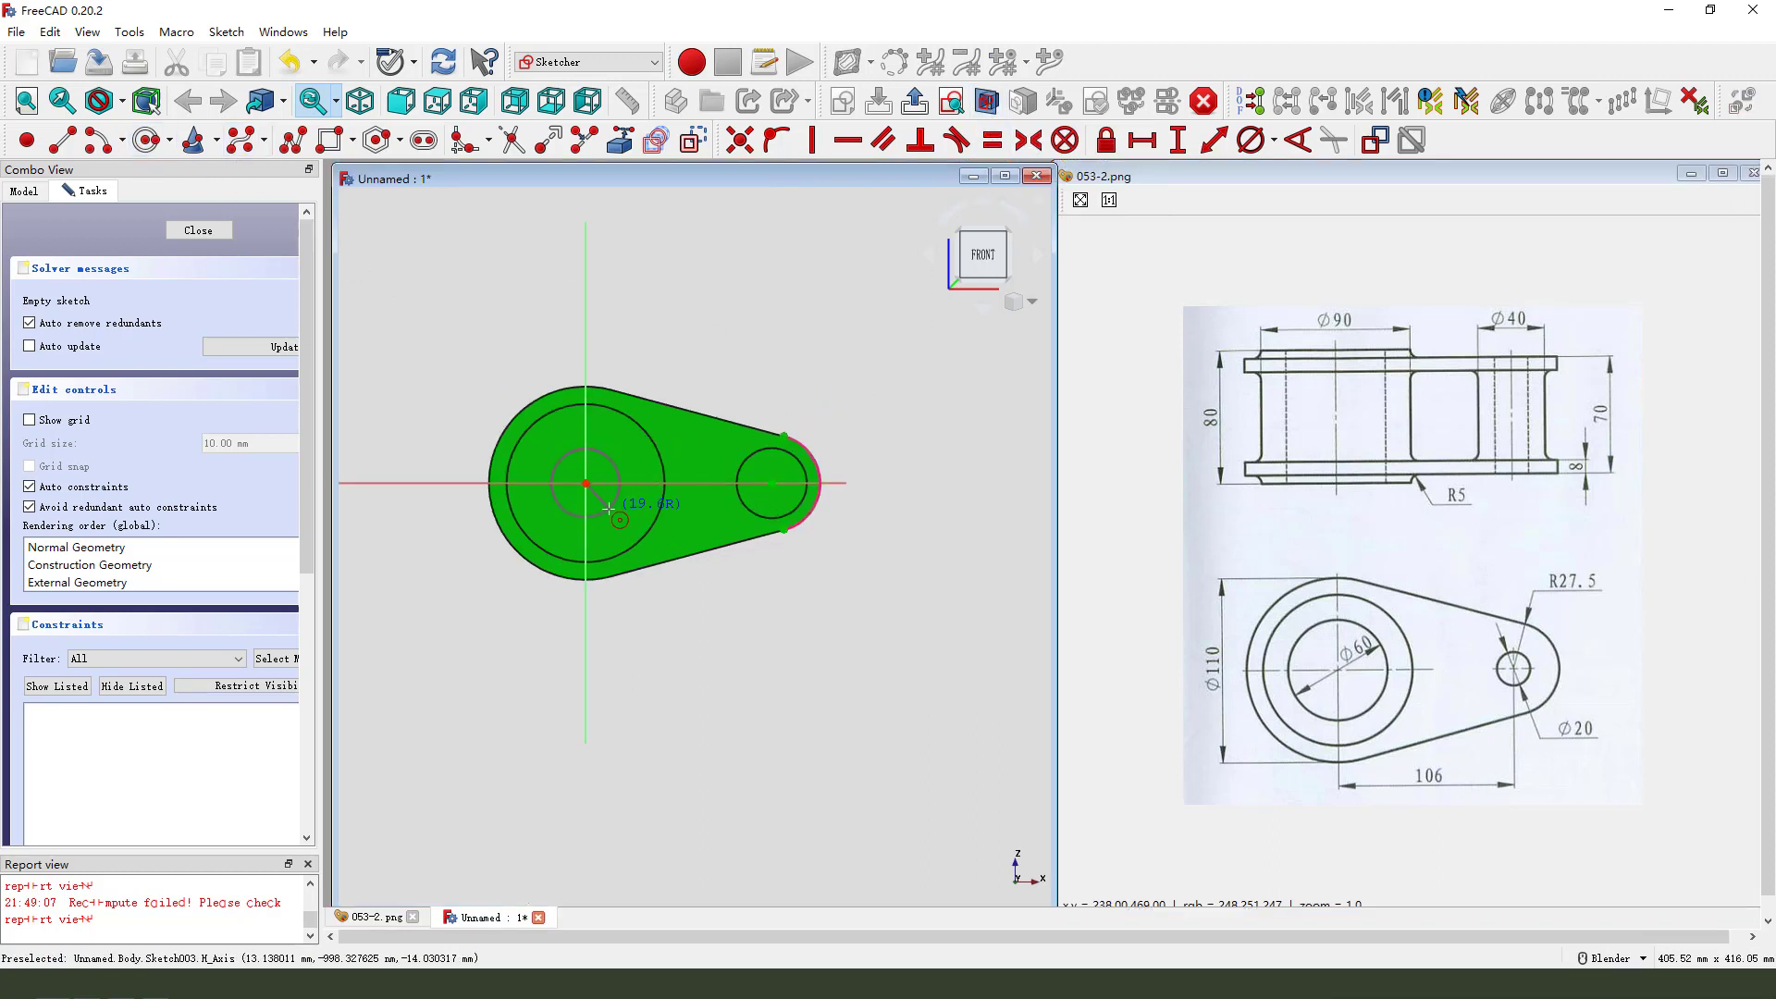
{"action": "left_click", "coordinate": [772, 484]}
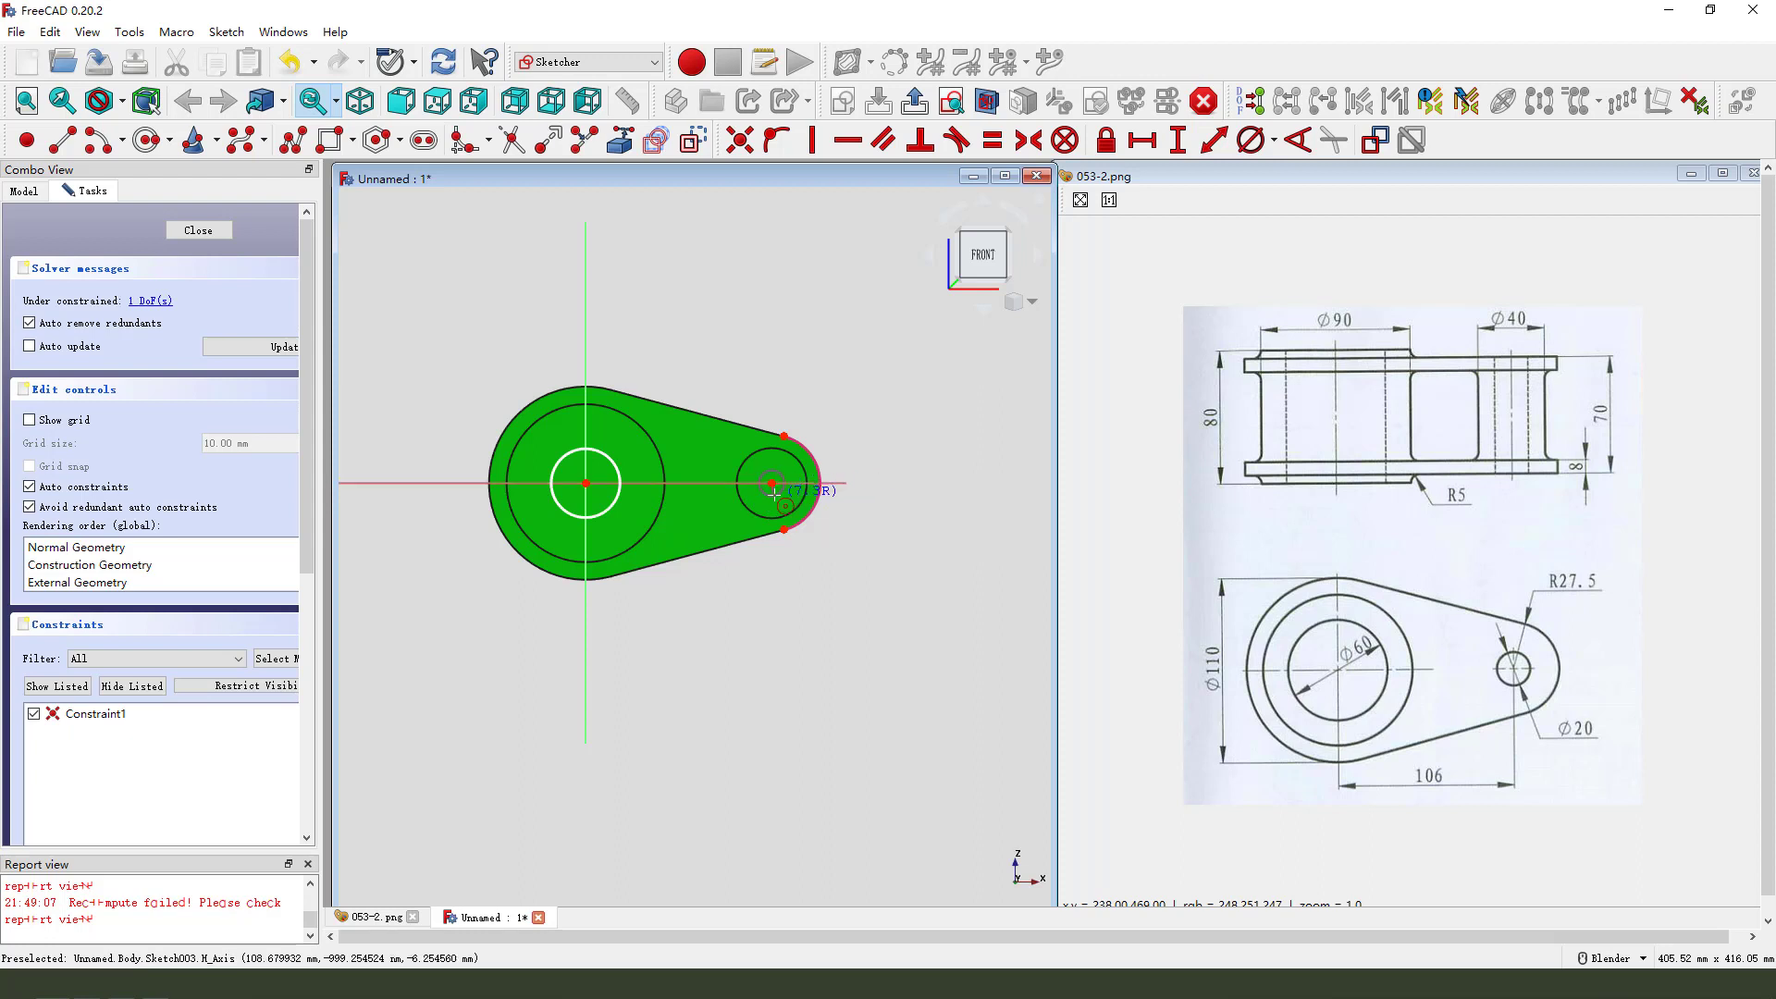
{"action": "left_click", "coordinate": [787, 487]}
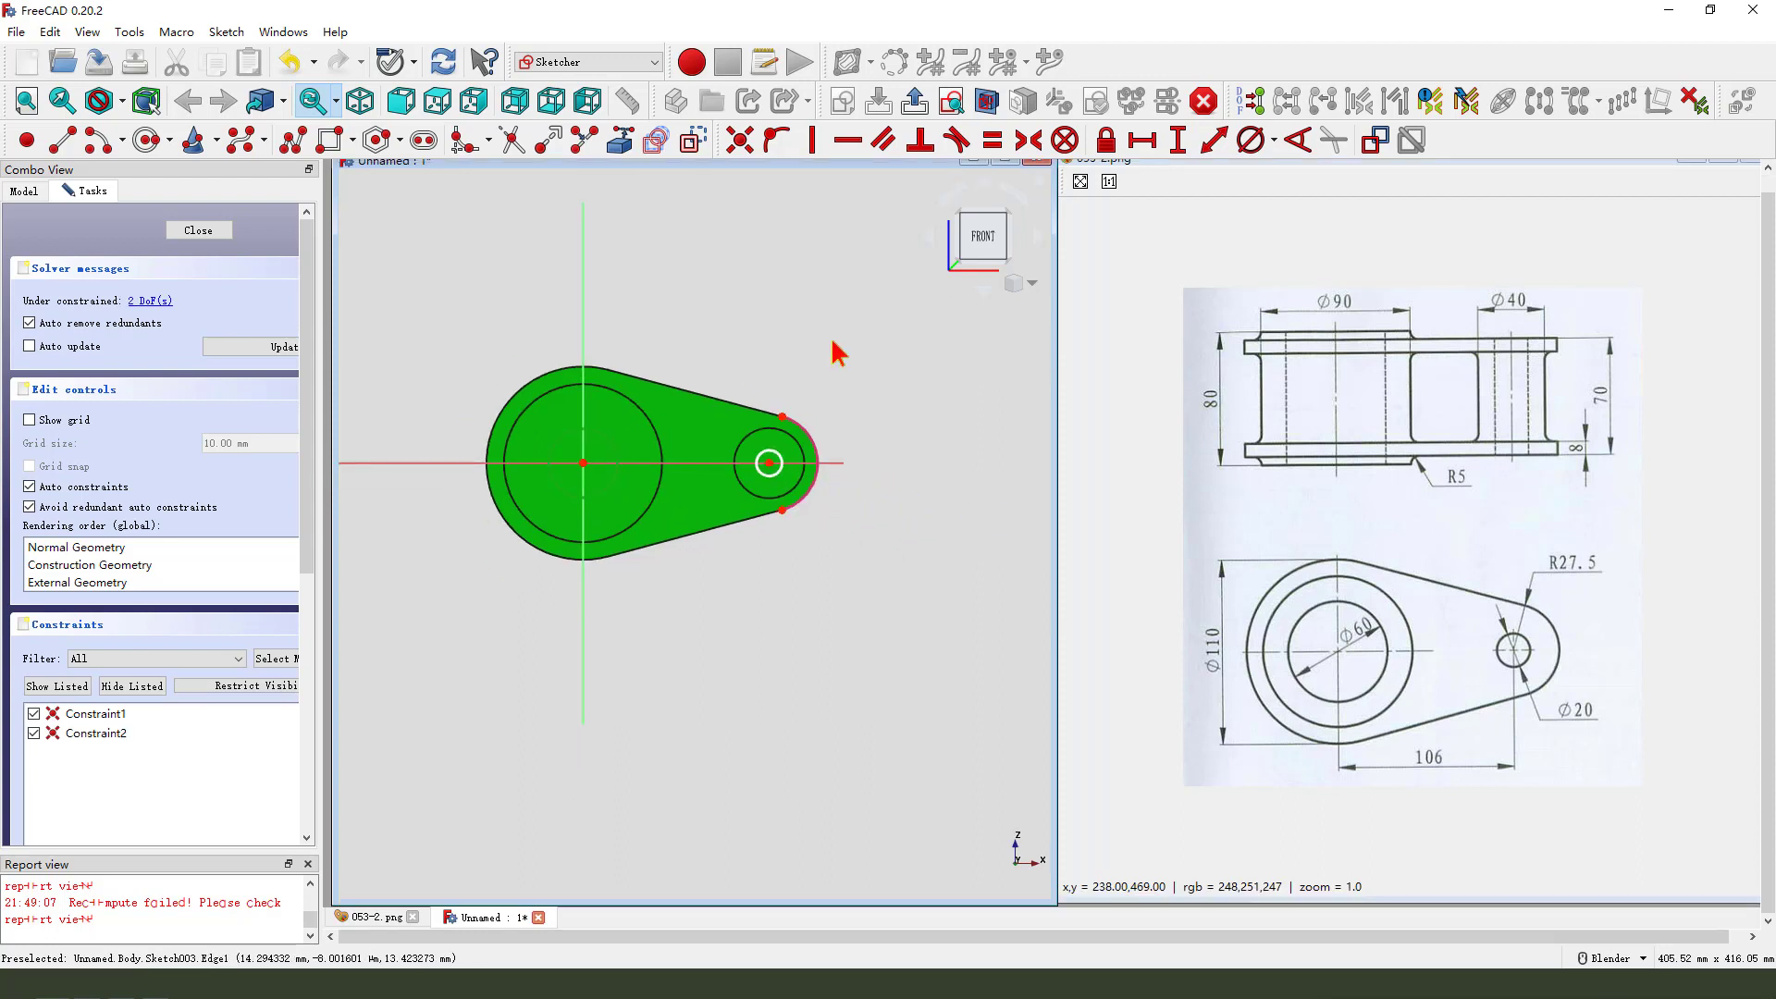
{"action": "left_click", "coordinate": [1252, 143]}
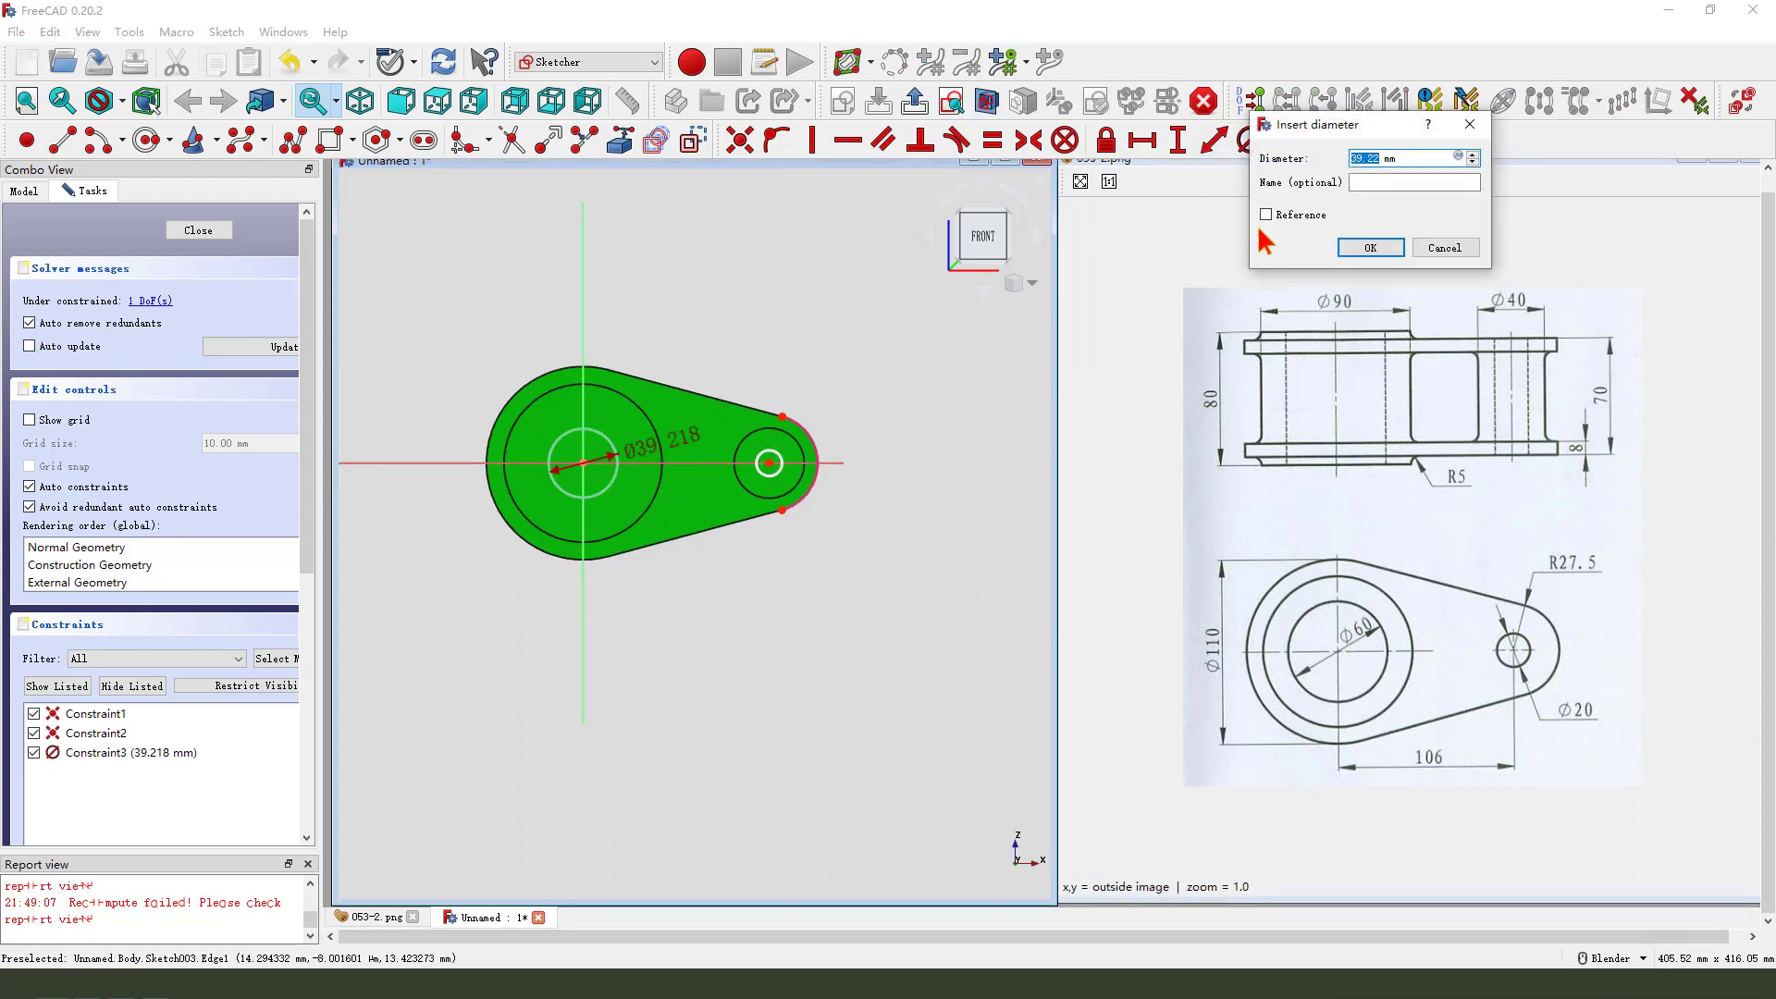
{"action": "key", "text": "Return"}
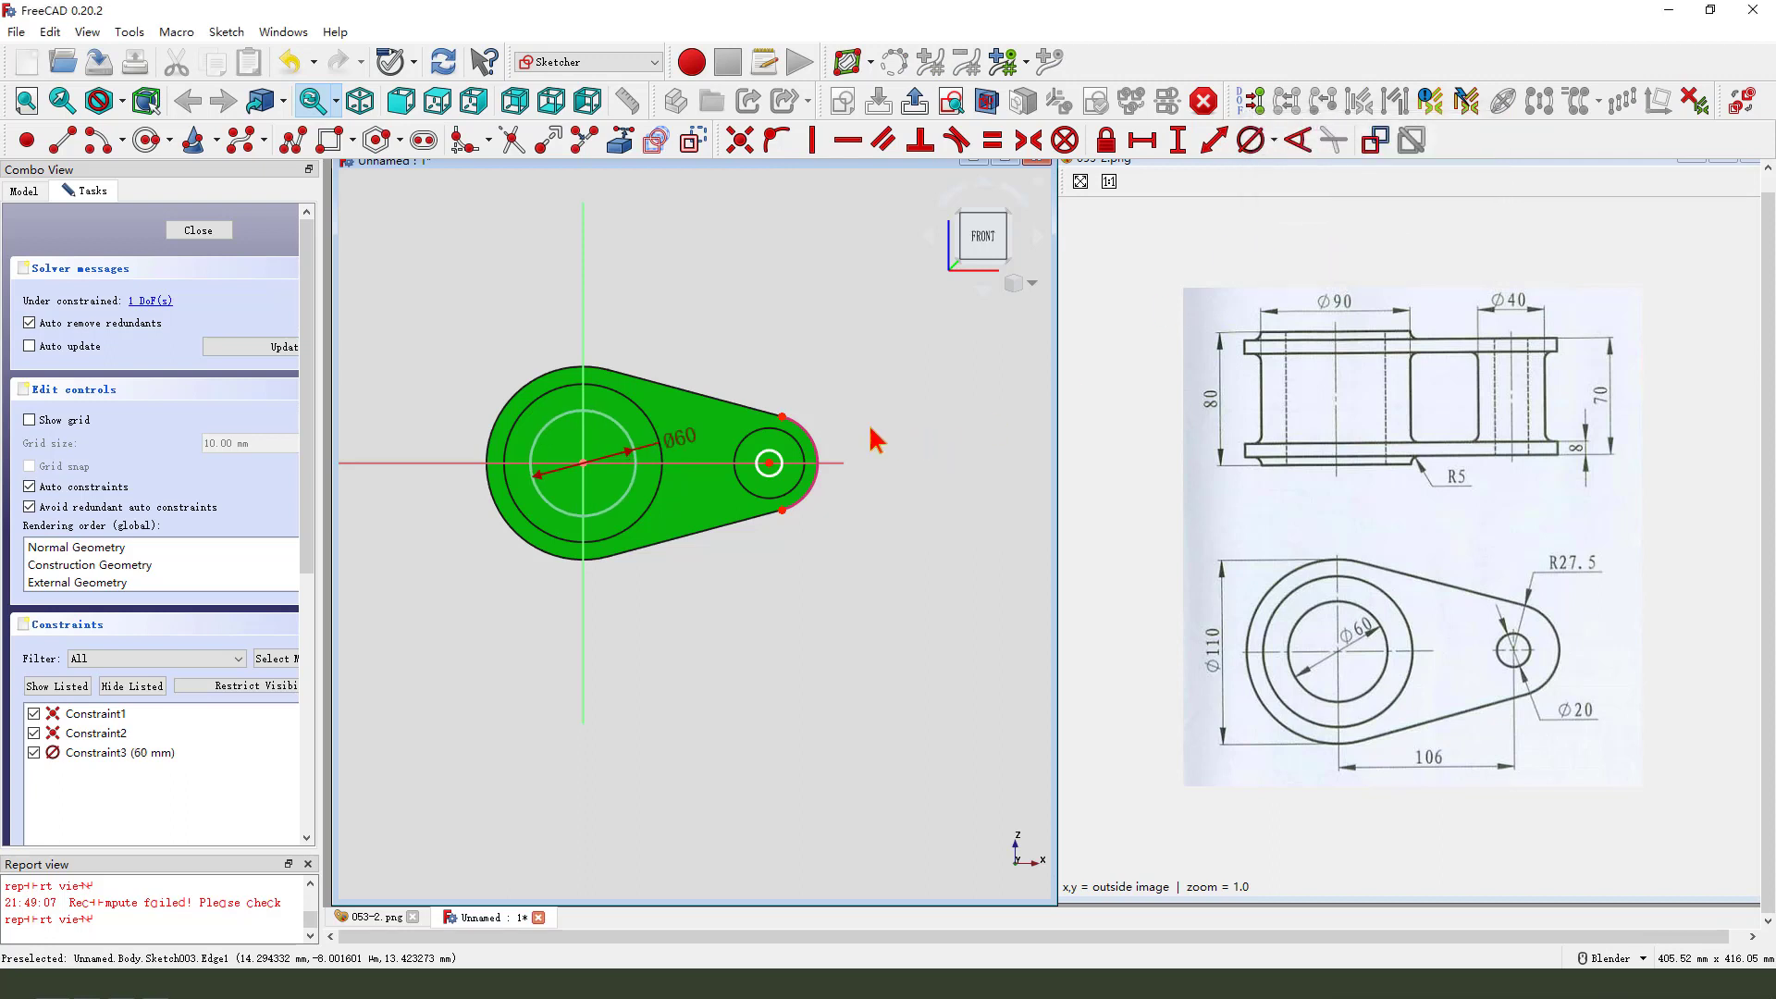
{"action": "left_click", "coordinate": [784, 462]}
{"action": "left_click", "coordinate": [1253, 144]}
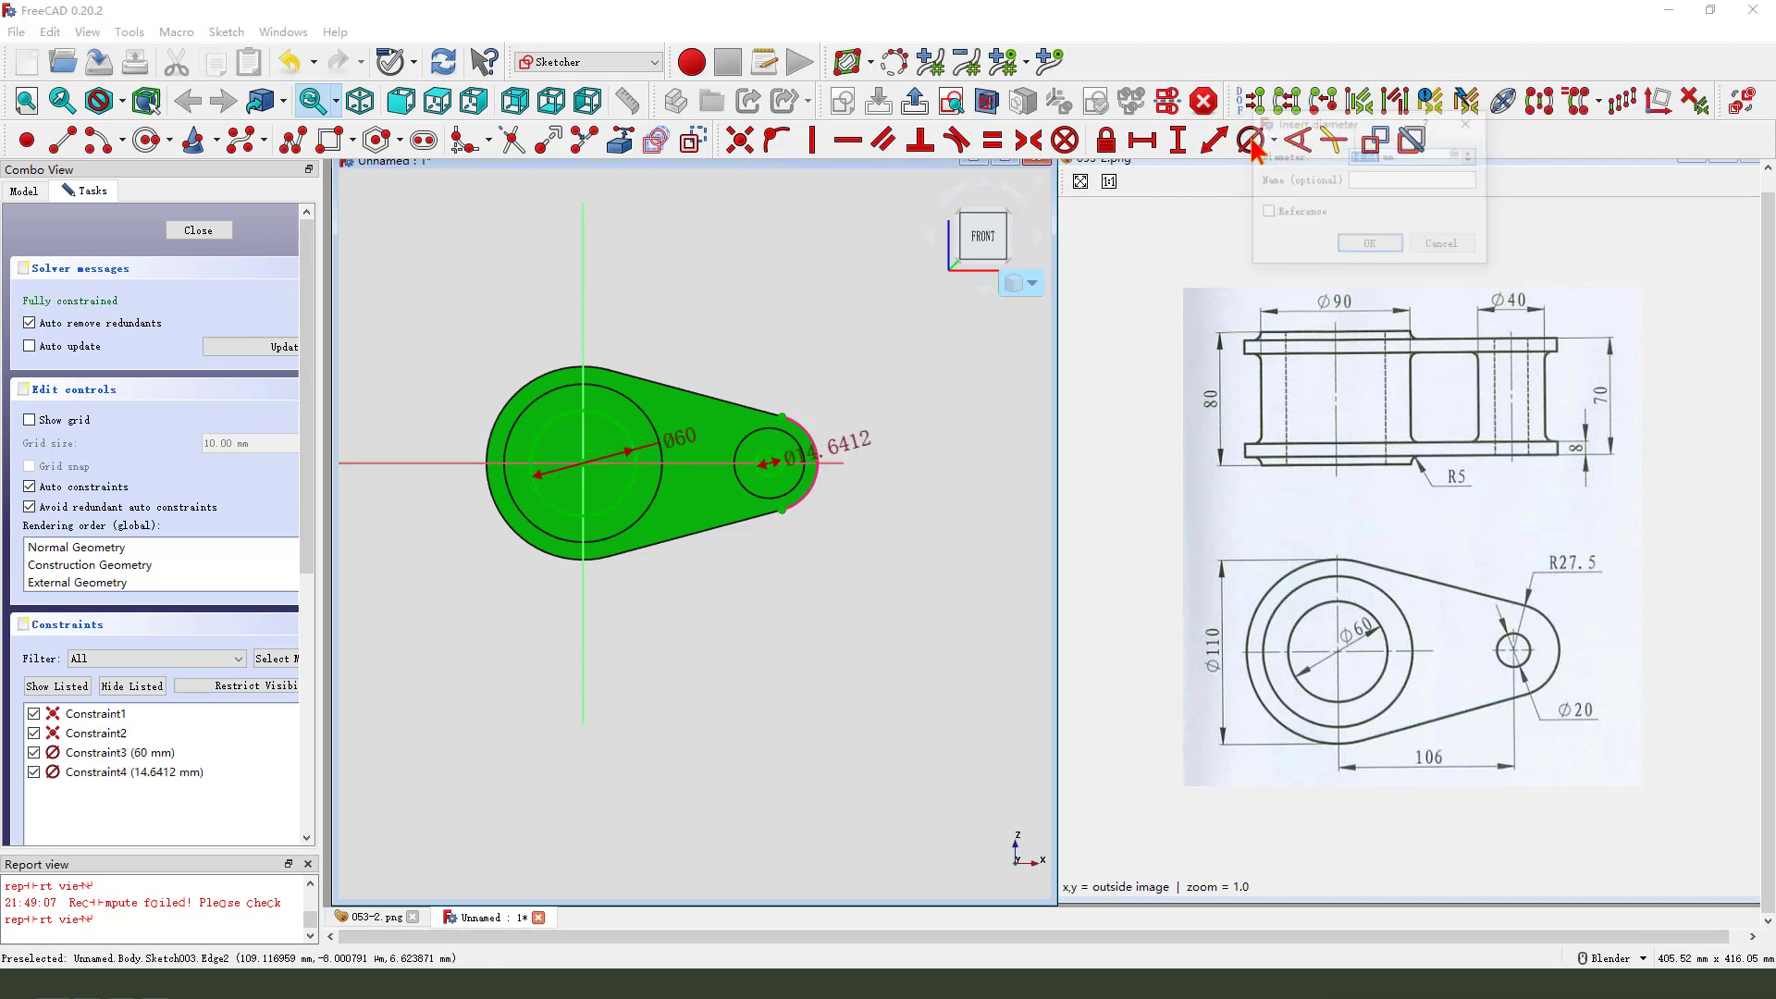
{"action": "key", "text": "Return"}
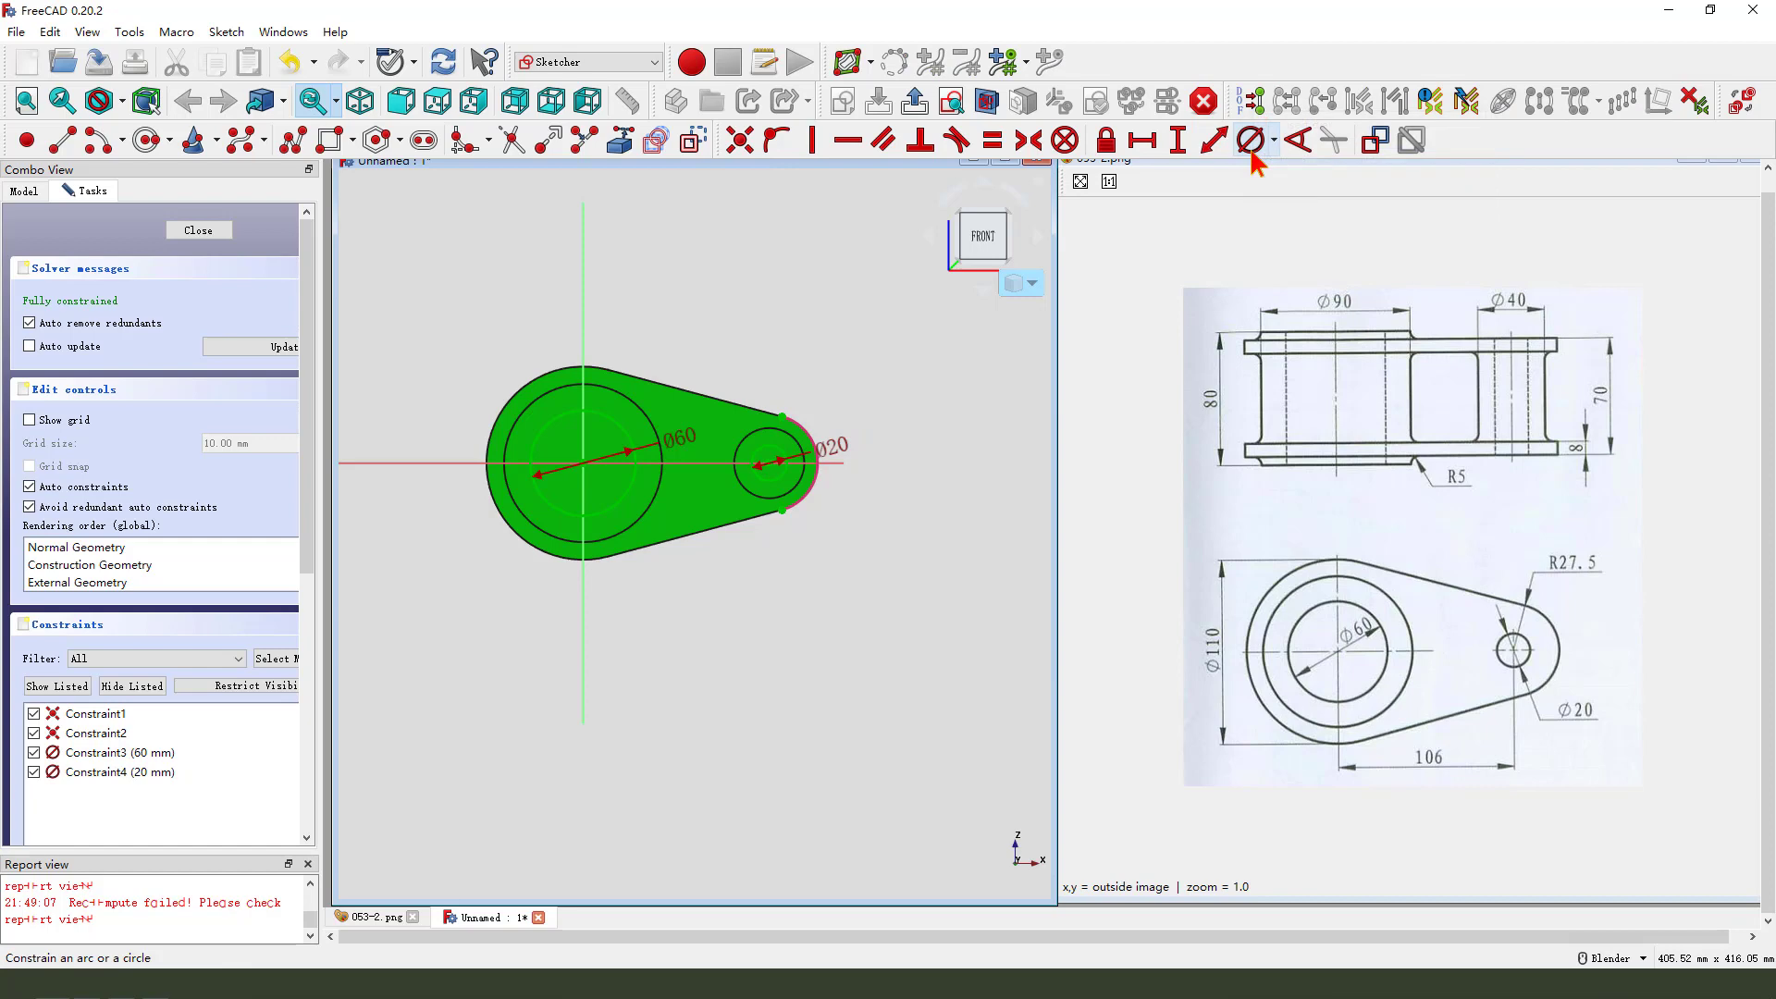
{"action": "left_click_drag", "start_coordinate": [834, 447], "coordinate": [861, 414]}
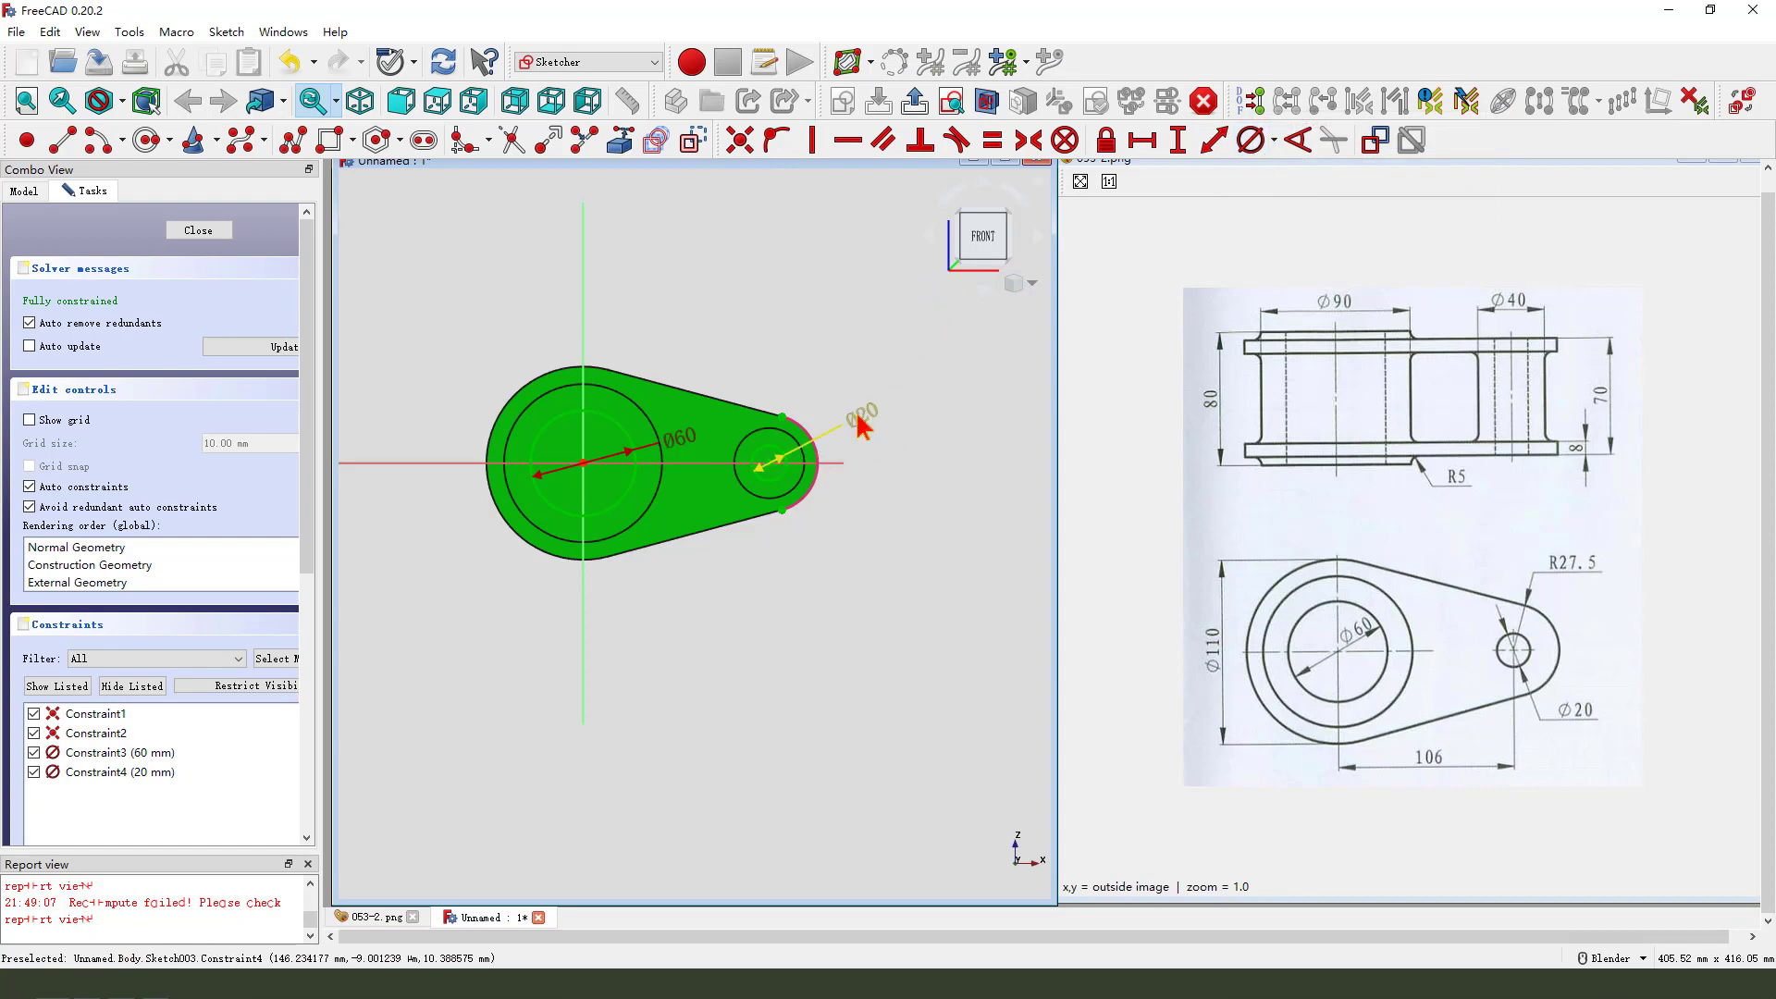
{"action": "left_click_drag", "start_coordinate": [679, 441], "coordinate": [703, 375]}
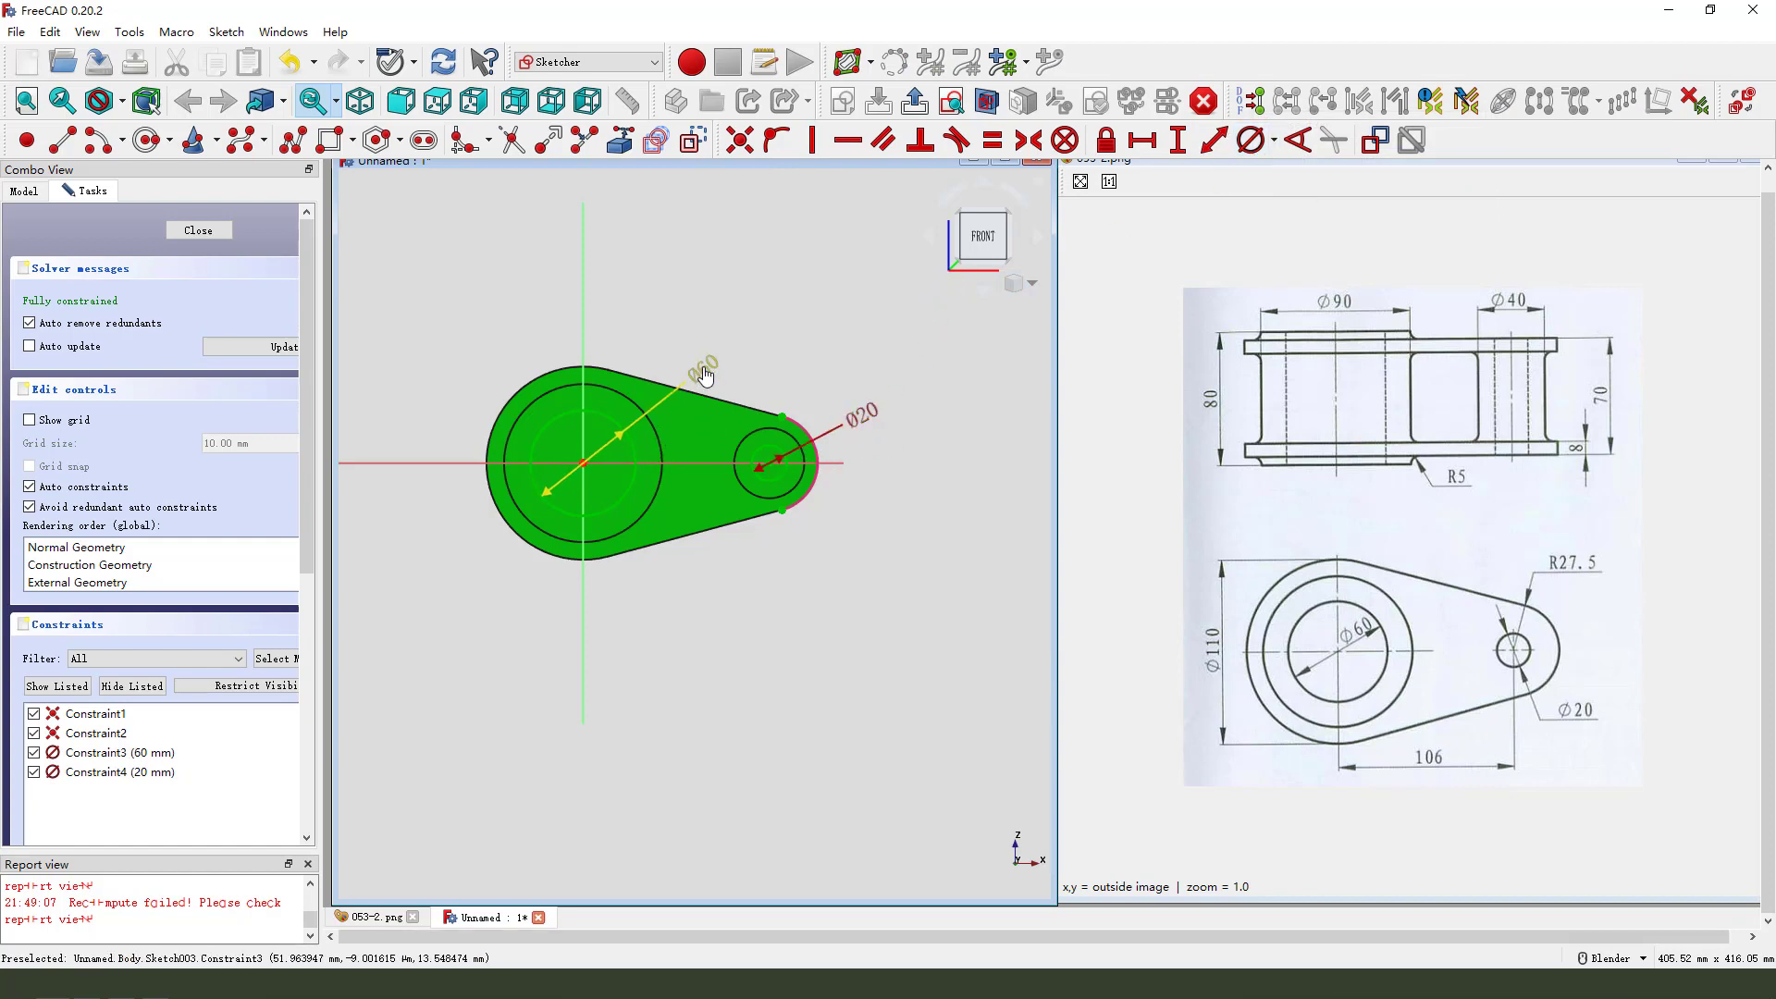
Close the two-circle sketch and pocket it Through all, symmetric to plane
{"action": "left_click", "coordinate": [916, 103]}
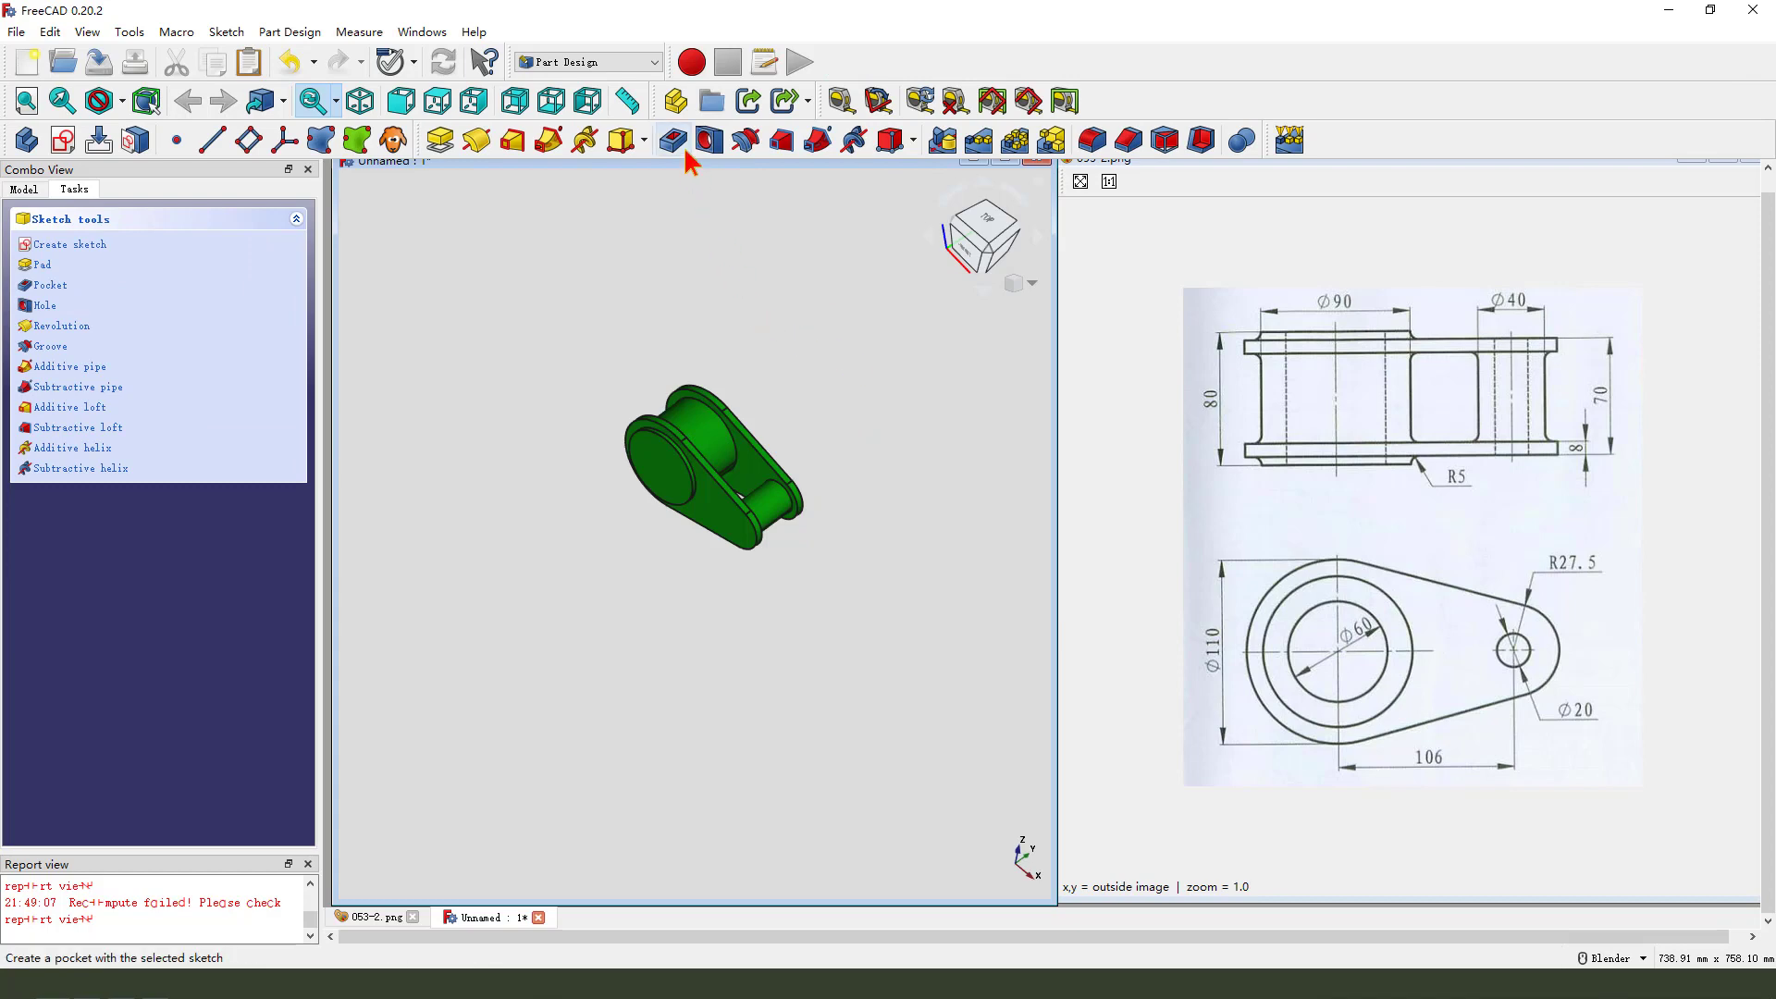
{"action": "left_click_drag", "start_coordinate": [683, 103], "coordinate": [688, 152]}
{"action": "left_click", "coordinate": [673, 140]}
{"action": "left_click", "coordinate": [211, 301]}
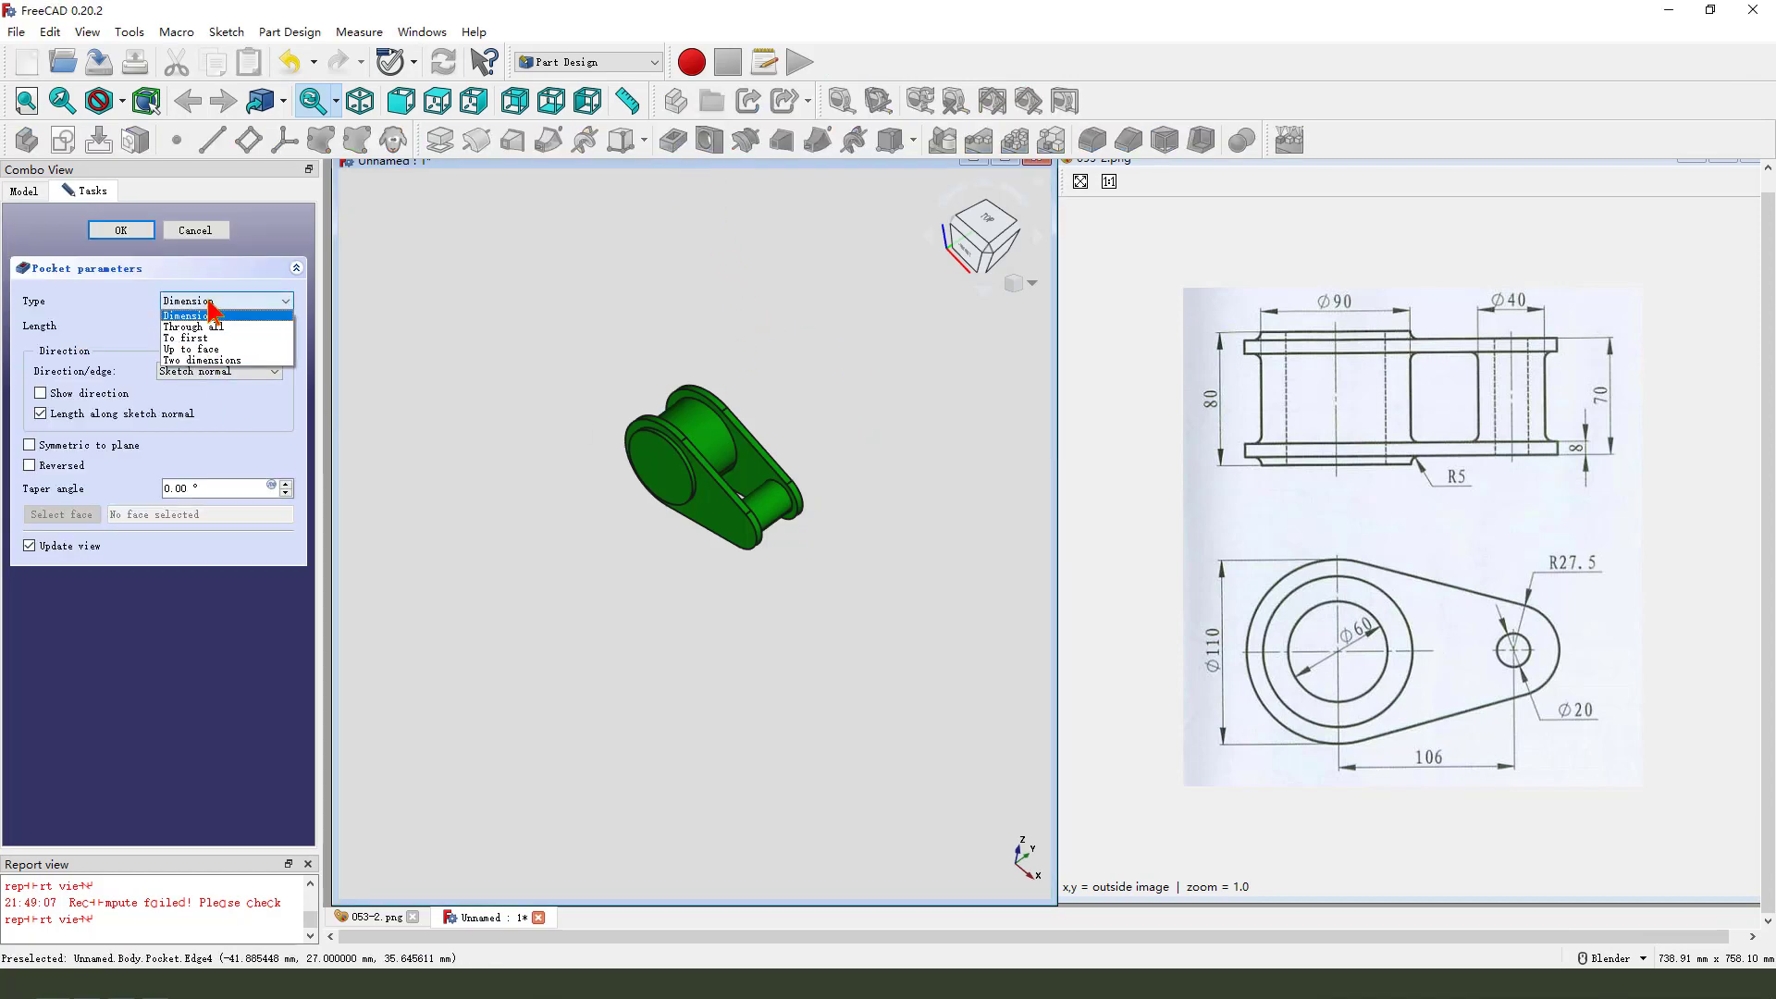
{"action": "left_click", "coordinate": [230, 327]}
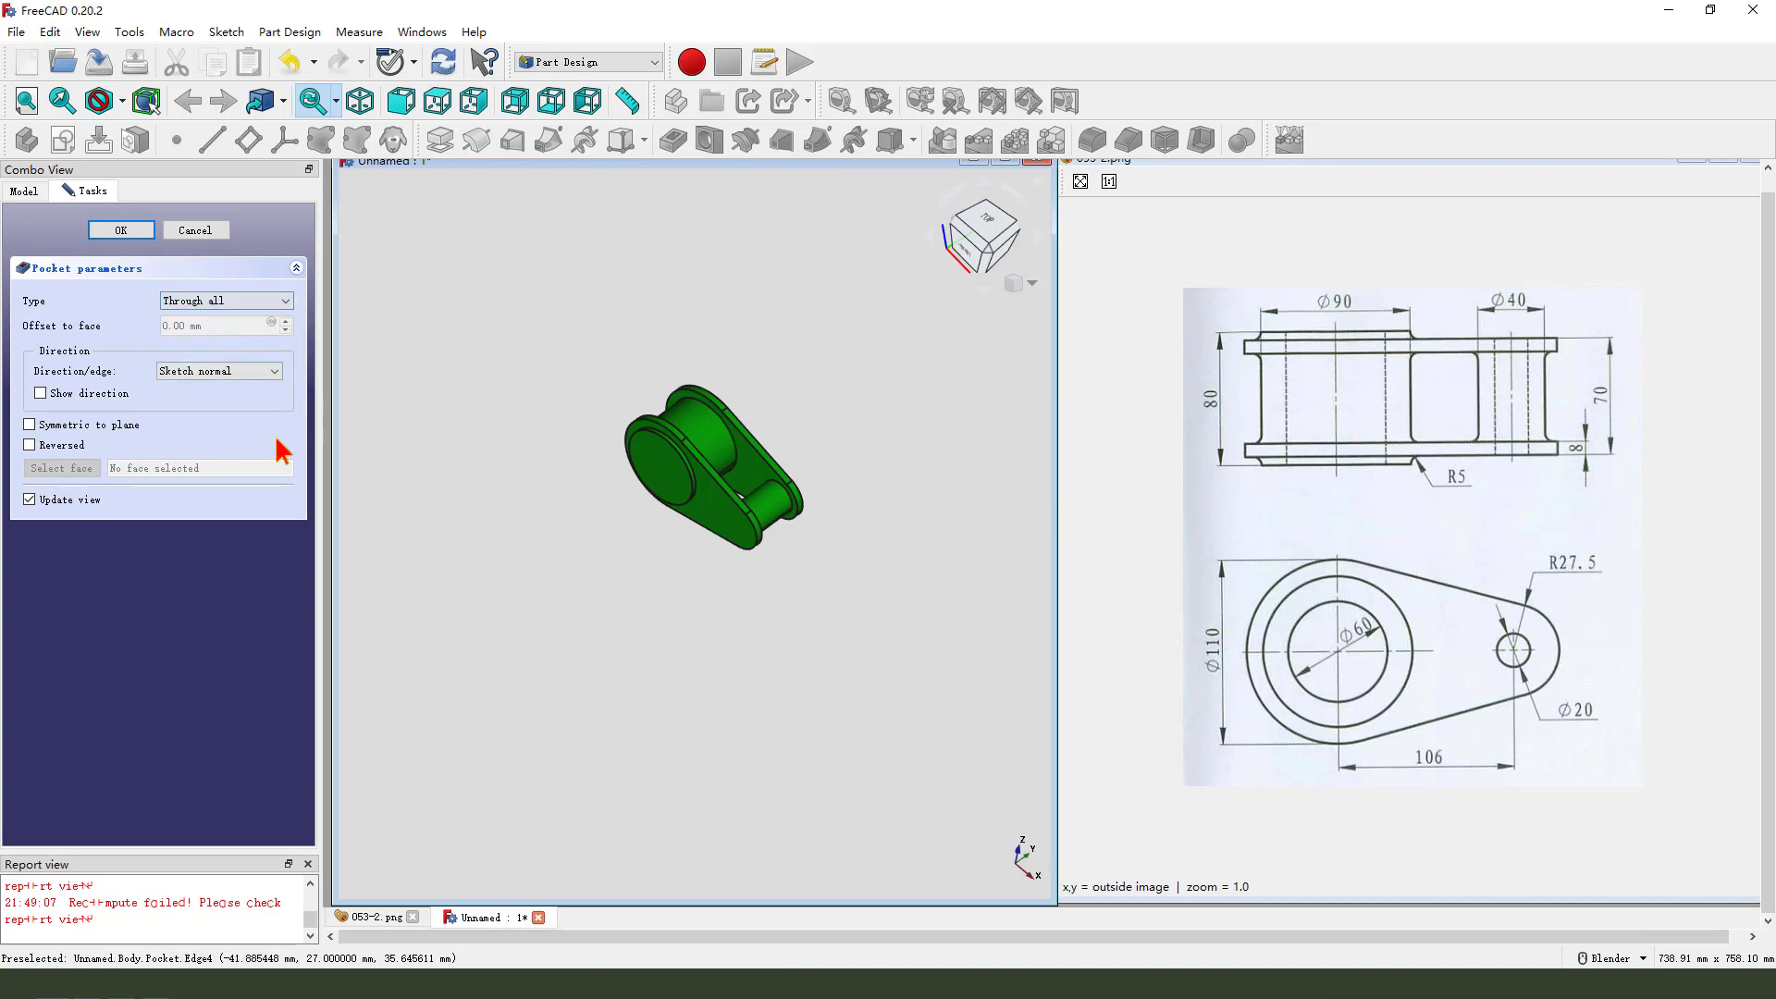
{"action": "mouse_move", "coordinate": [31, 444]}
{"action": "left_mouse_down"}
{"action": "mouse_move", "coordinate": [129, 415]}
{"action": "mouse_move", "coordinate": [24, 447]}
{"action": "left_mouse_up"}
{"action": "left_click", "coordinate": [29, 427]}
{"action": "mouse_move", "coordinate": [615, 456]}
{"action": "middle_mouse_down"}
{"action": "mouse_move", "coordinate": [505, 597]}
{"action": "mouse_move", "coordinate": [416, 458]}
{"action": "middle_mouse_up"}
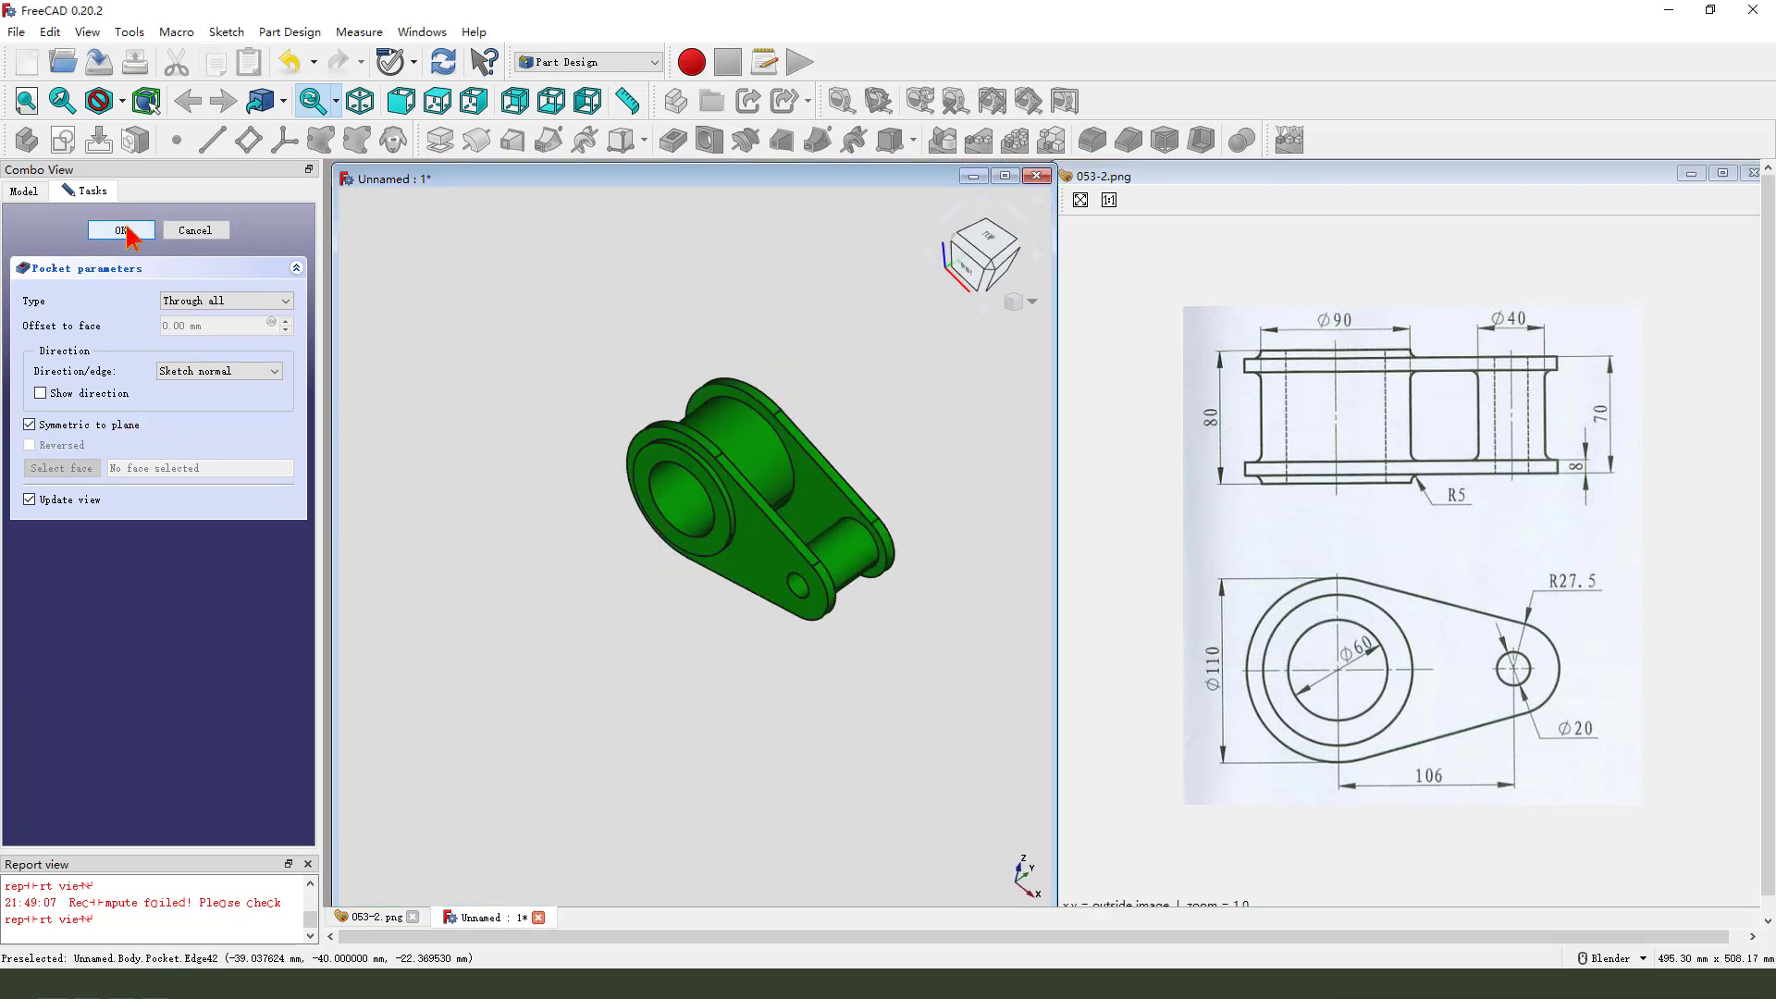
{"action": "left_click", "coordinate": [121, 230]}
{"action": "mouse_move", "coordinate": [598, 493]}
{"action": "middle_mouse_down"}
{"action": "mouse_move", "coordinate": [798, 561]}
{"action": "mouse_move", "coordinate": [788, 430]}
{"action": "middle_mouse_up"}
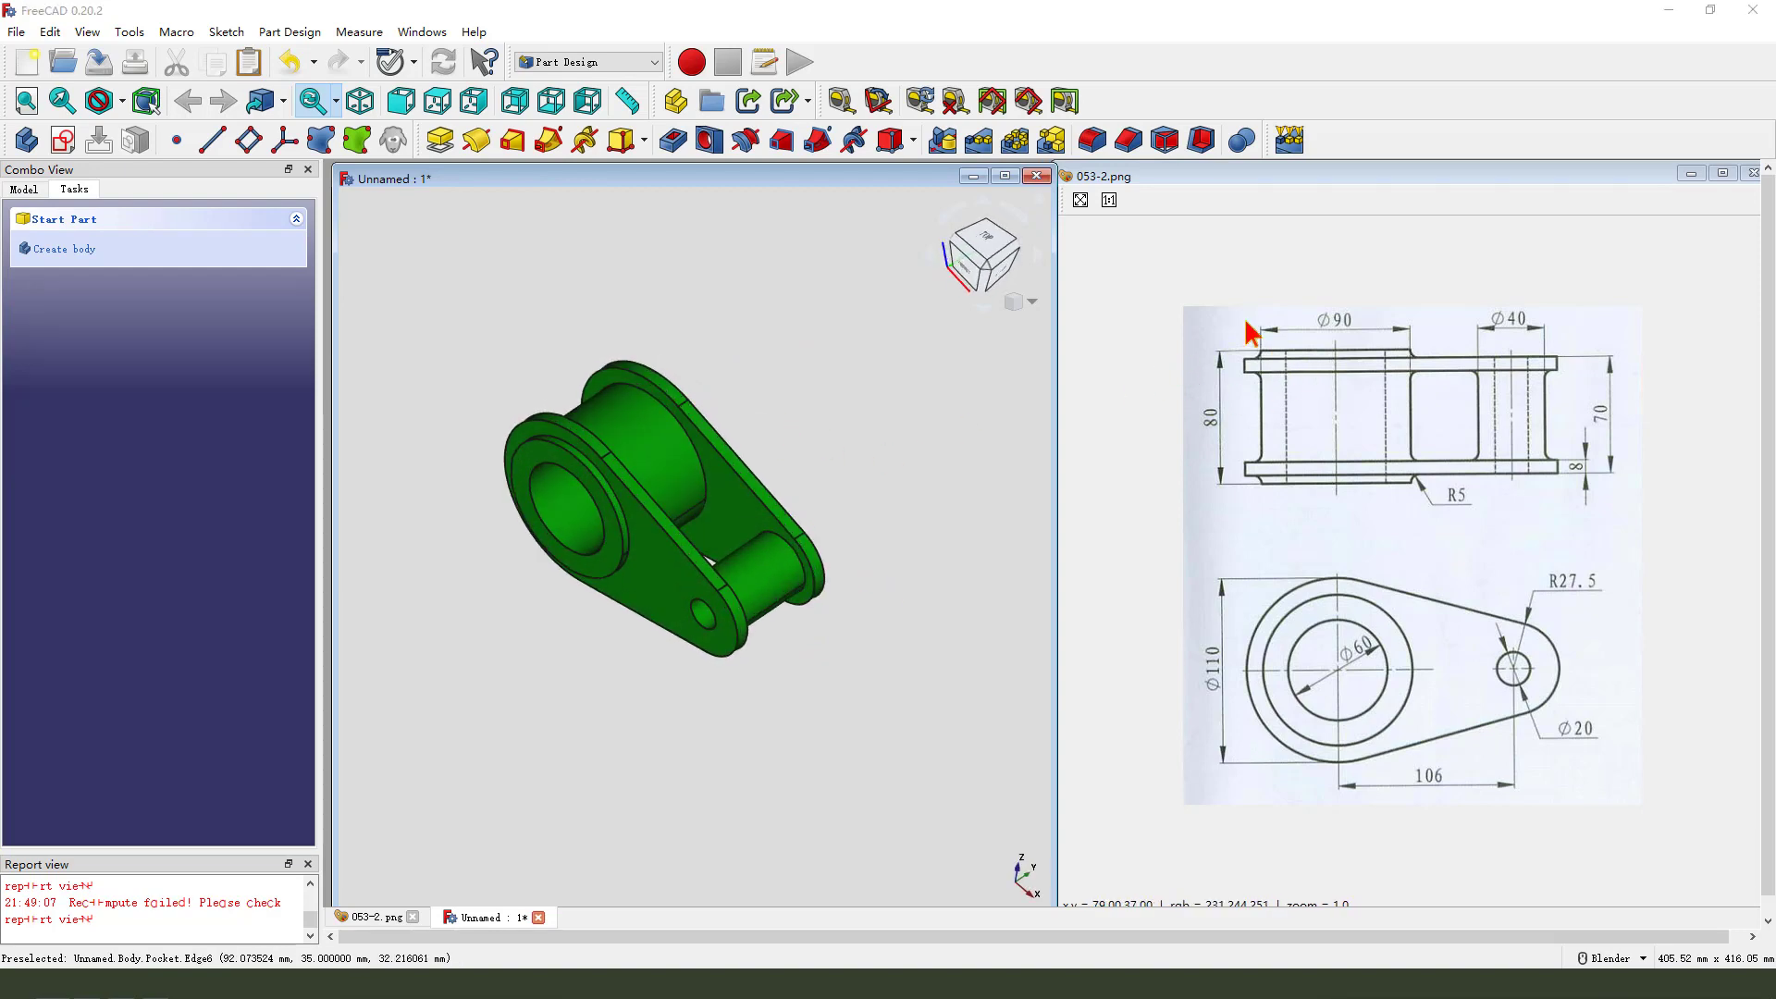
{"action": "left_click_drag", "start_coordinate": [1223, 318], "coordinate": [1245, 369]}
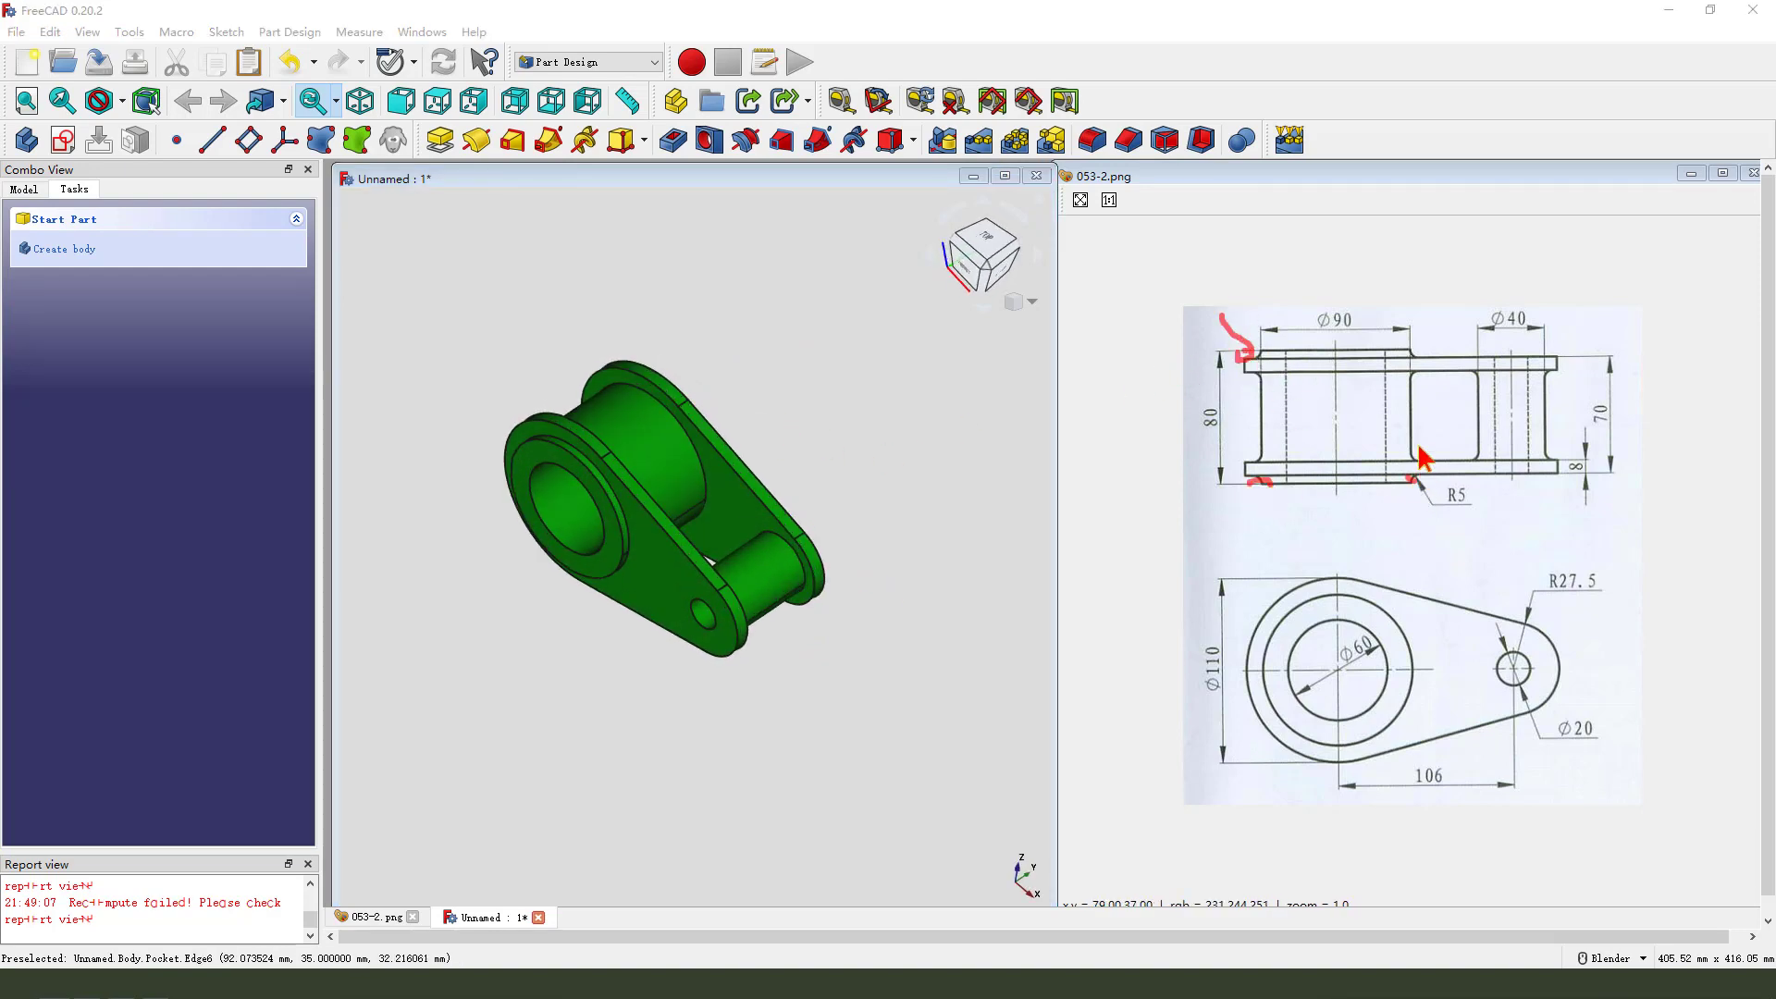
{"action": "left_click_drag", "start_coordinate": [1434, 488], "coordinate": [1432, 487]}
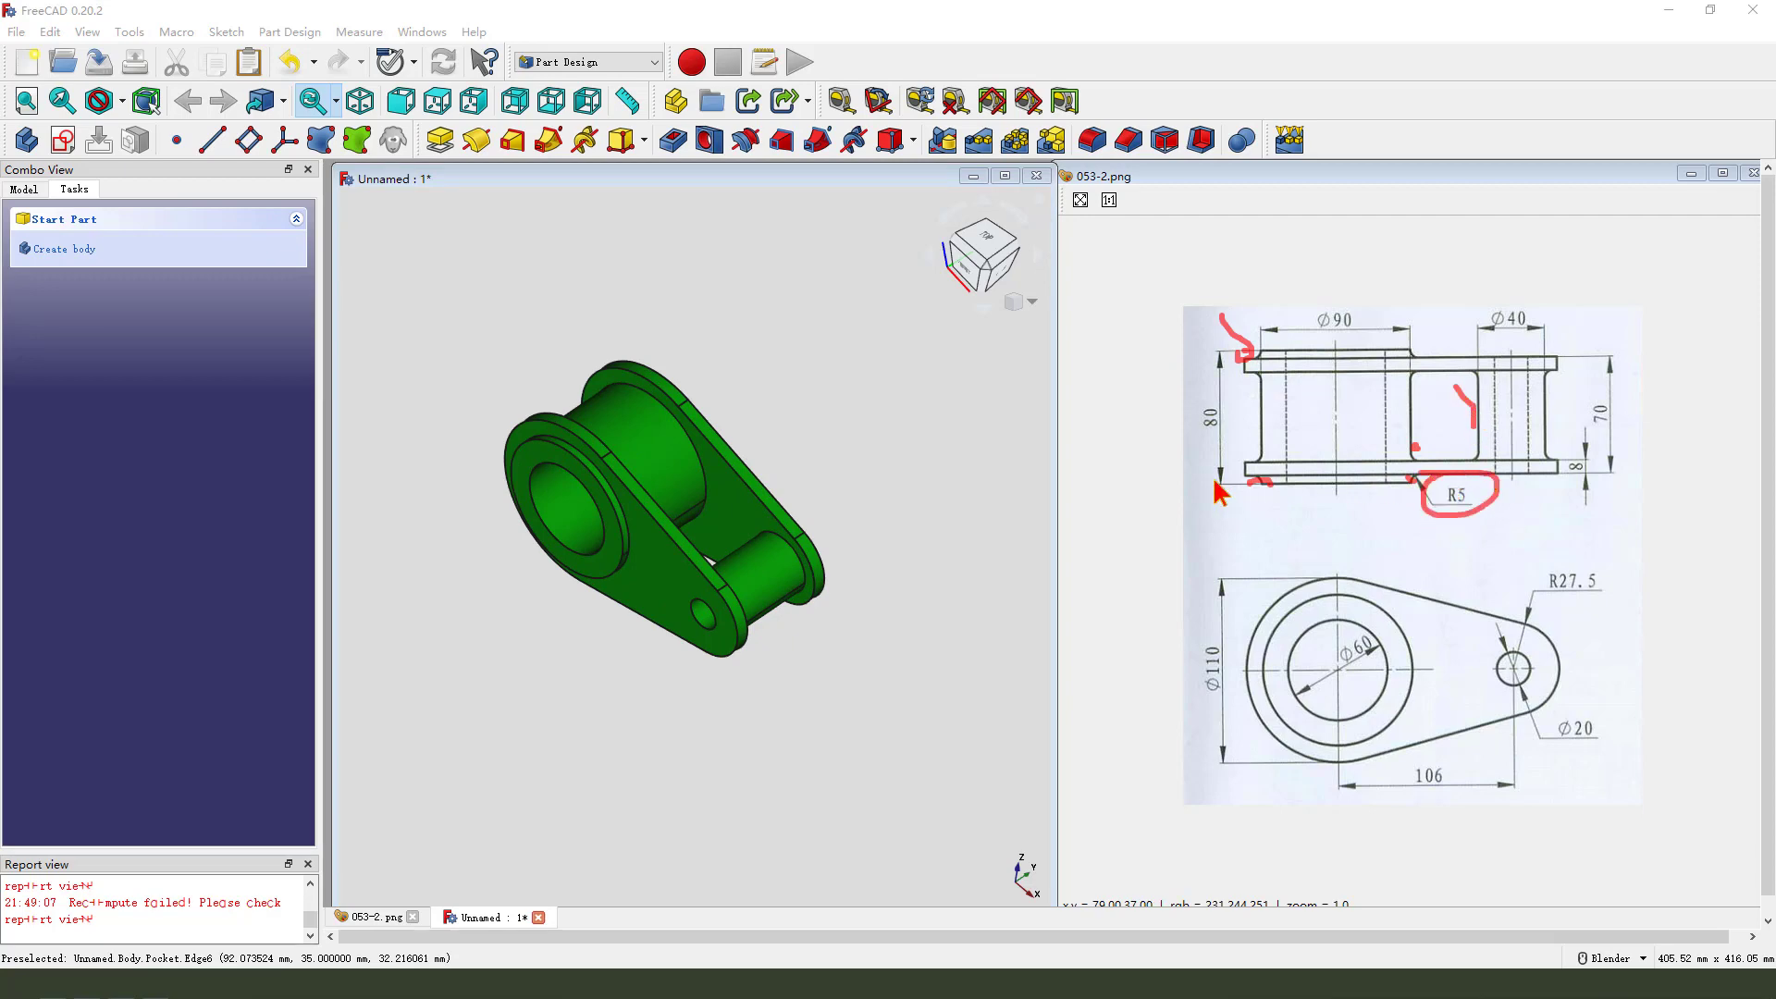
{"action": "key", "text": "Escape"}
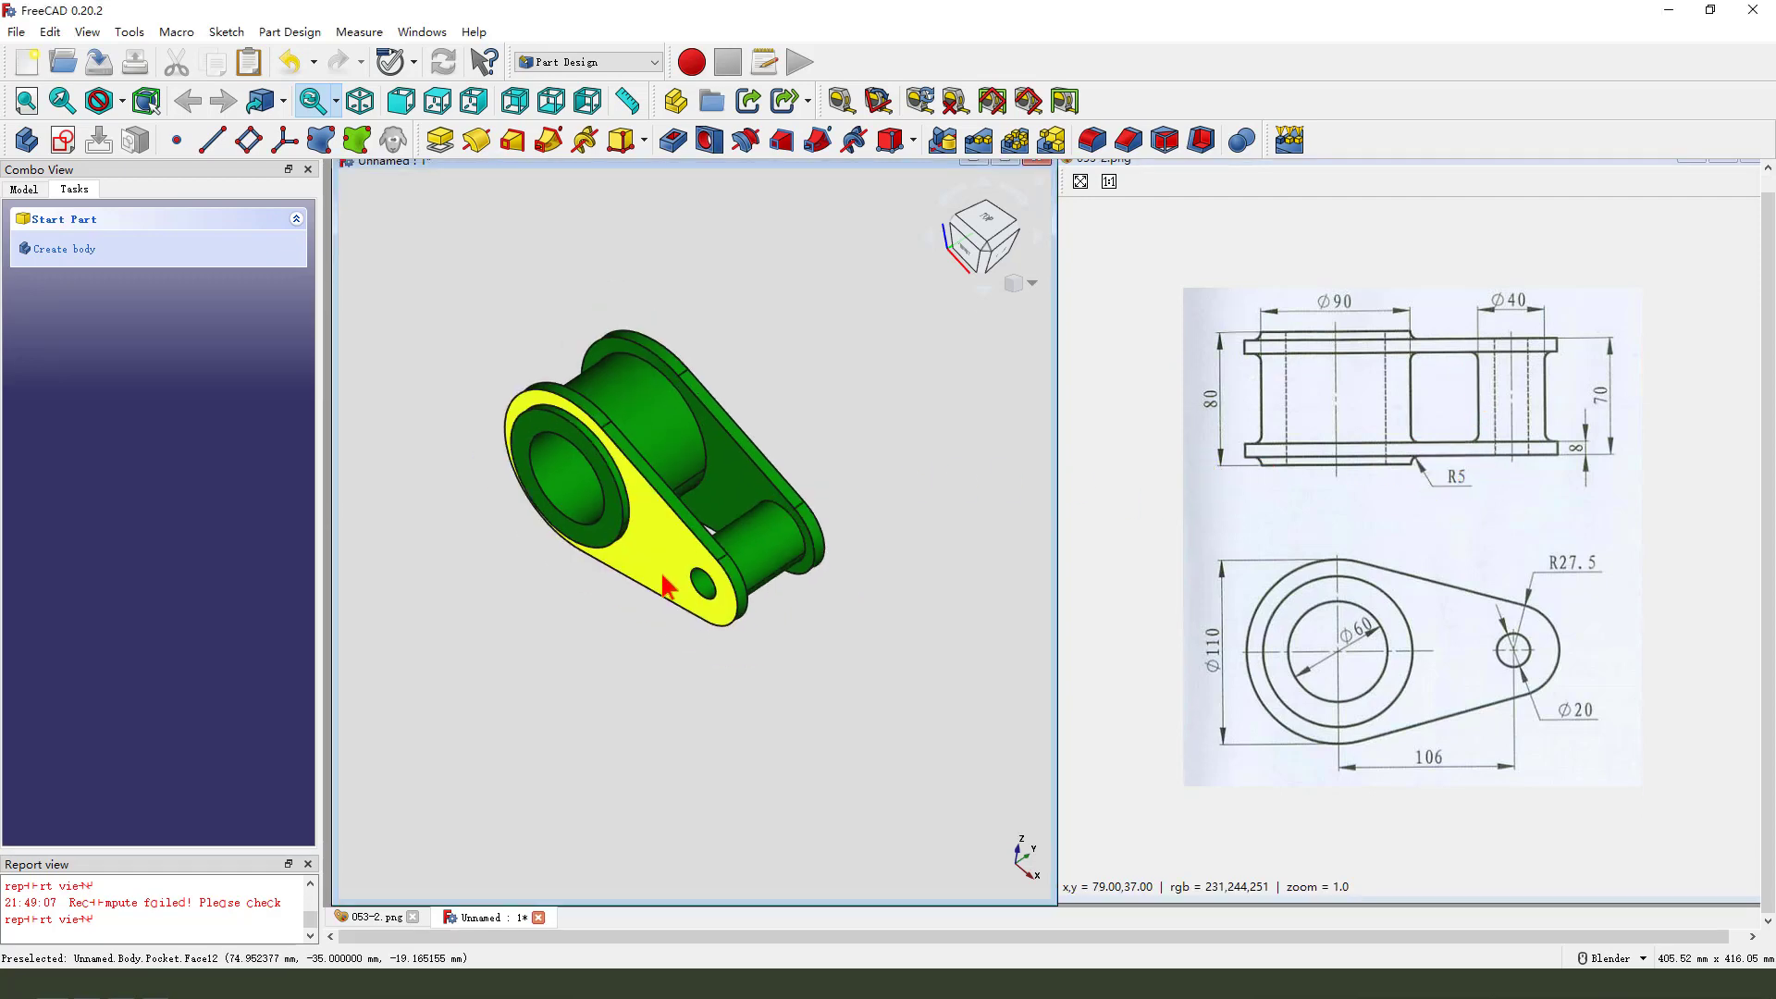
{"action": "scroll", "coordinate": [580, 449], "scroll_direction": "up", "scroll_amount": 2}
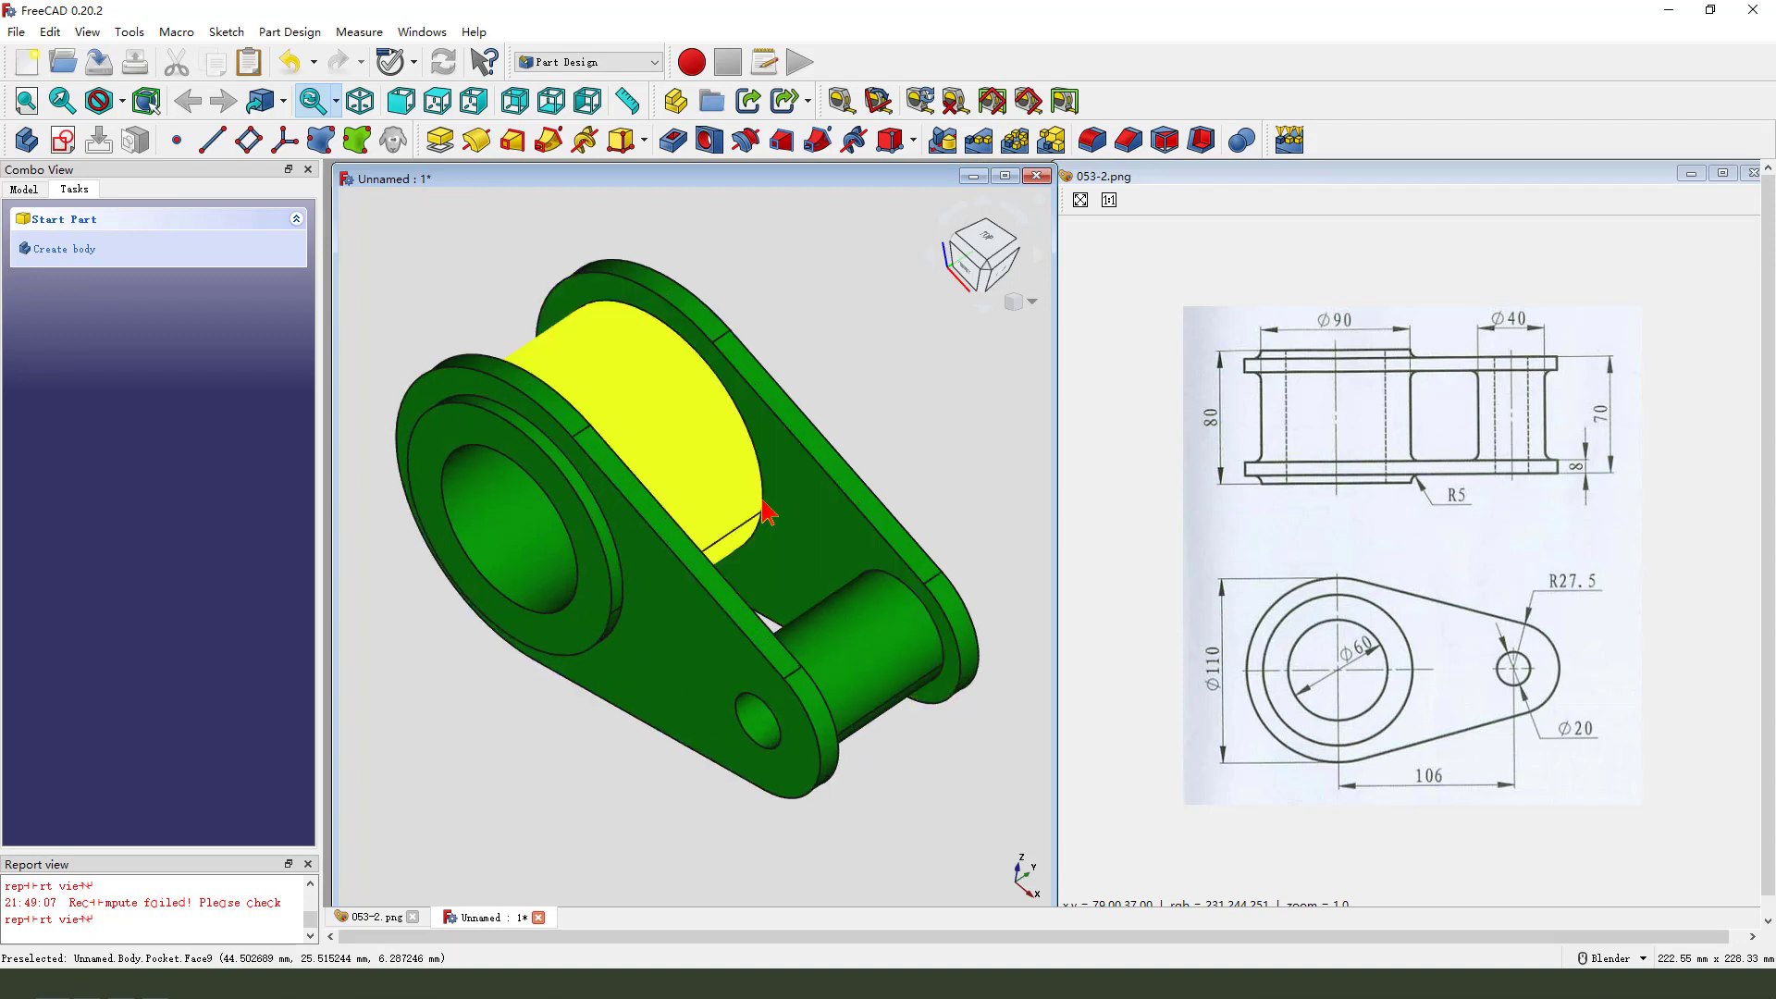
{"action": "scroll", "coordinate": [595, 287], "scroll_direction": "down", "scroll_amount": 1}
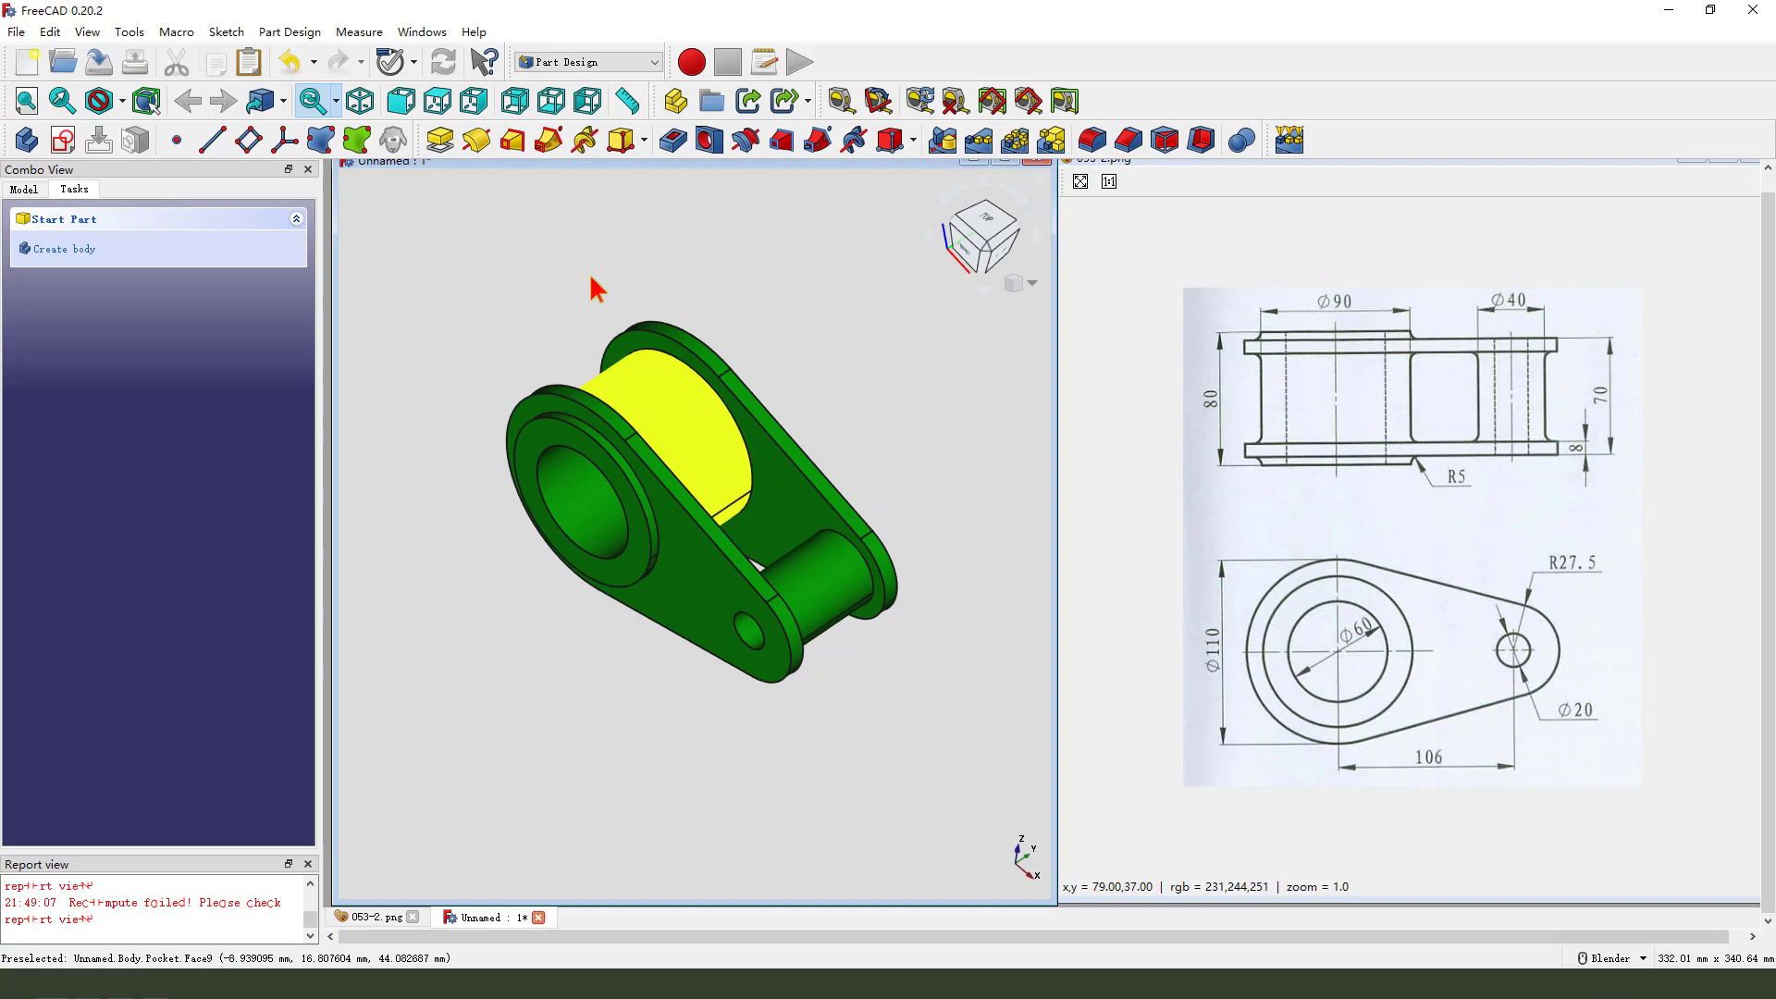
Switch to Wireframe display and fillet the four lug-to-cylinder junction edges
{"action": "left_click", "coordinate": [122, 102]}
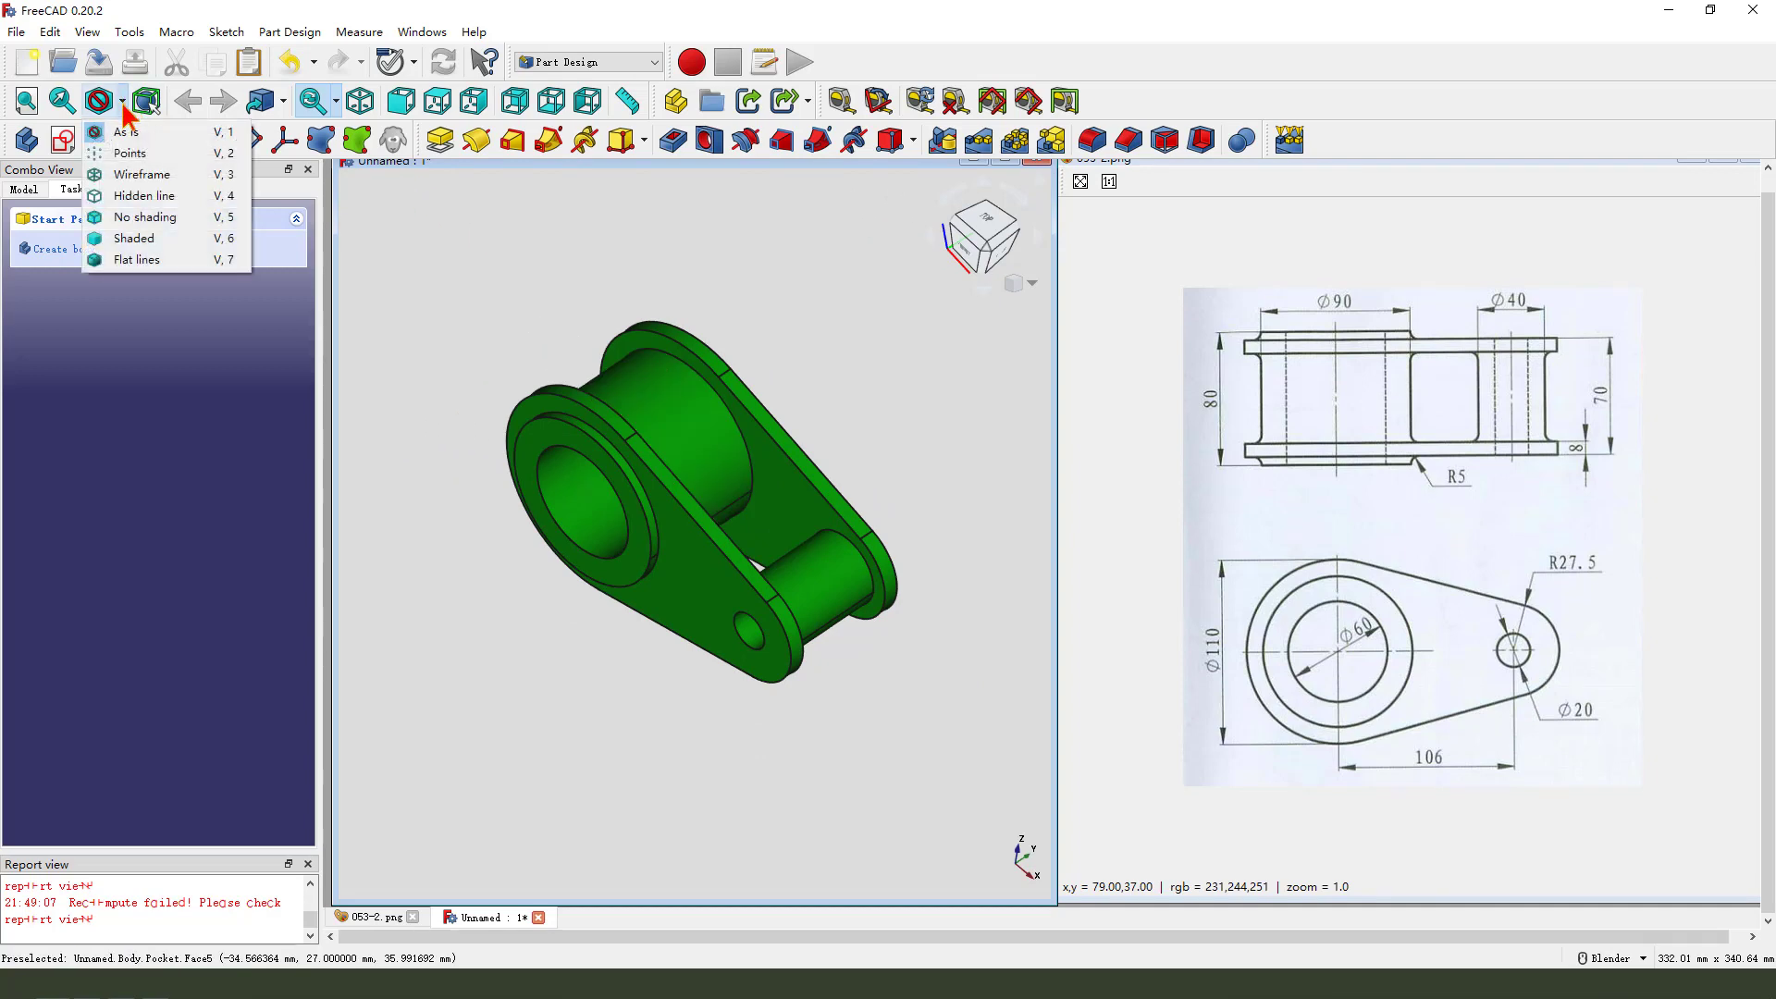
{"action": "left_click", "coordinate": [144, 176]}
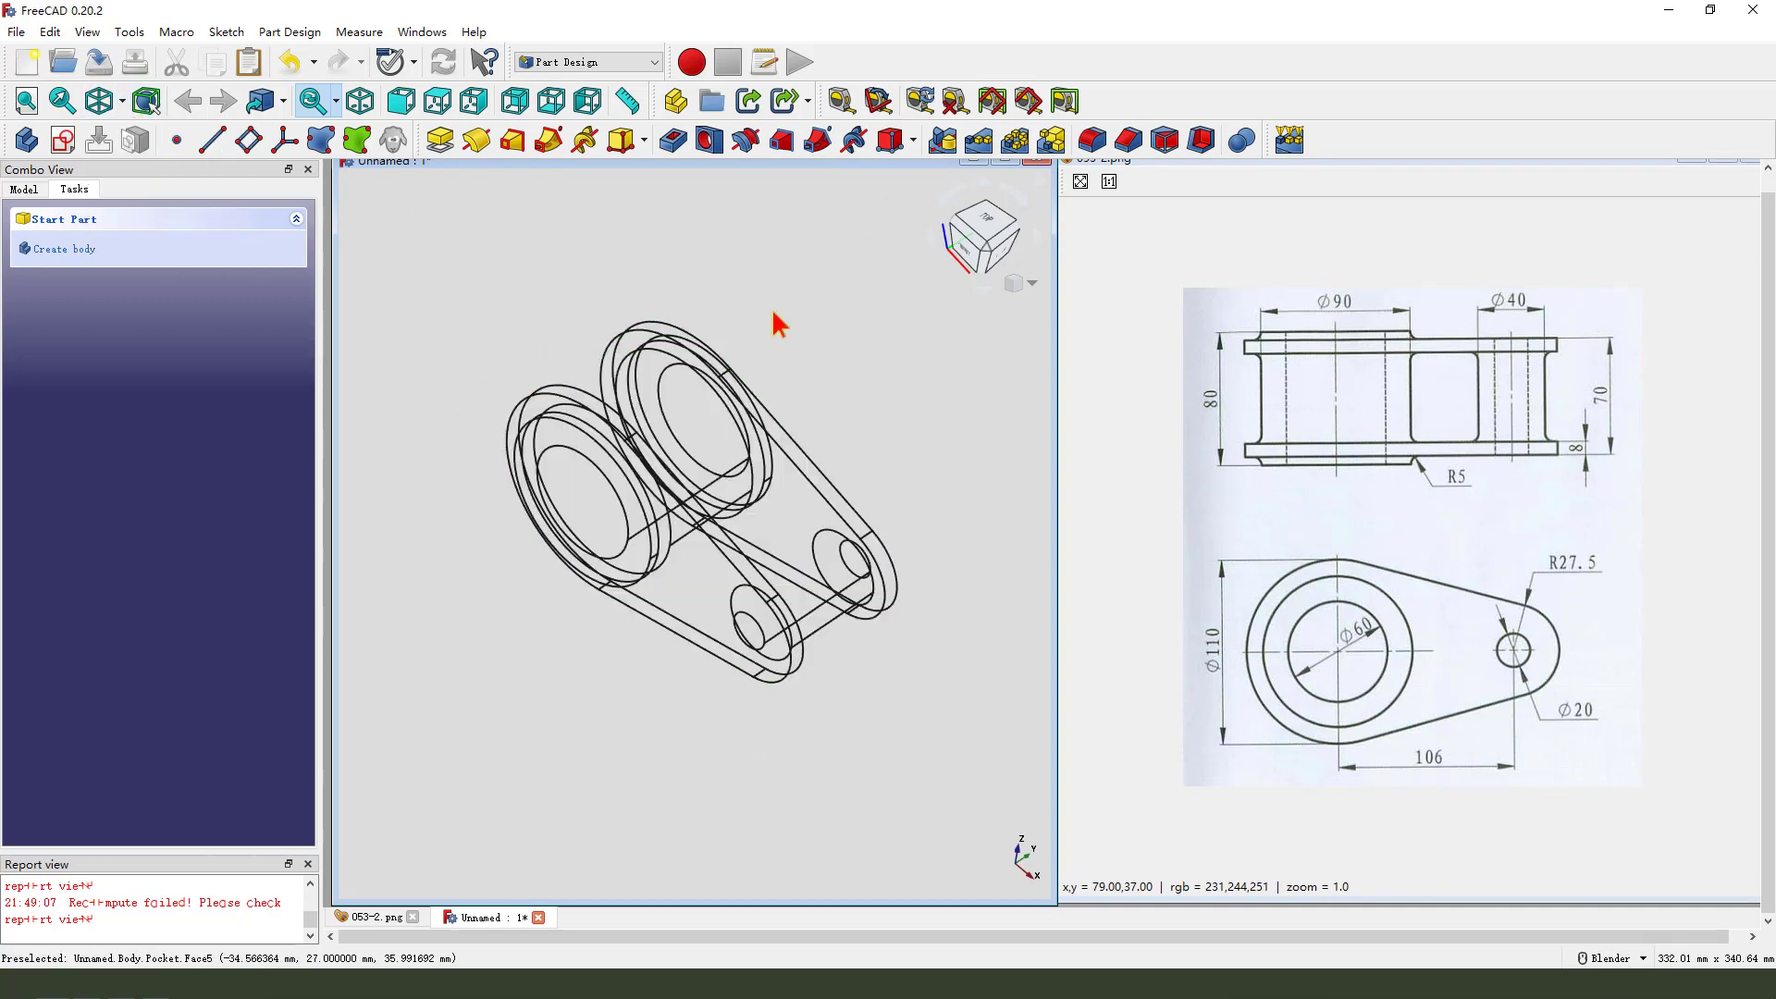
{"action": "left_click", "coordinate": [663, 367]}
{"action": "mouse_move", "coordinate": [667, 365]}
{"action": "middle_mouse_down"}
{"action": "mouse_move", "coordinate": [638, 390]}
{"action": "mouse_move", "coordinate": [917, 695]}
{"action": "middle_mouse_up"}
{"action": "left_click", "coordinate": [640, 391]}
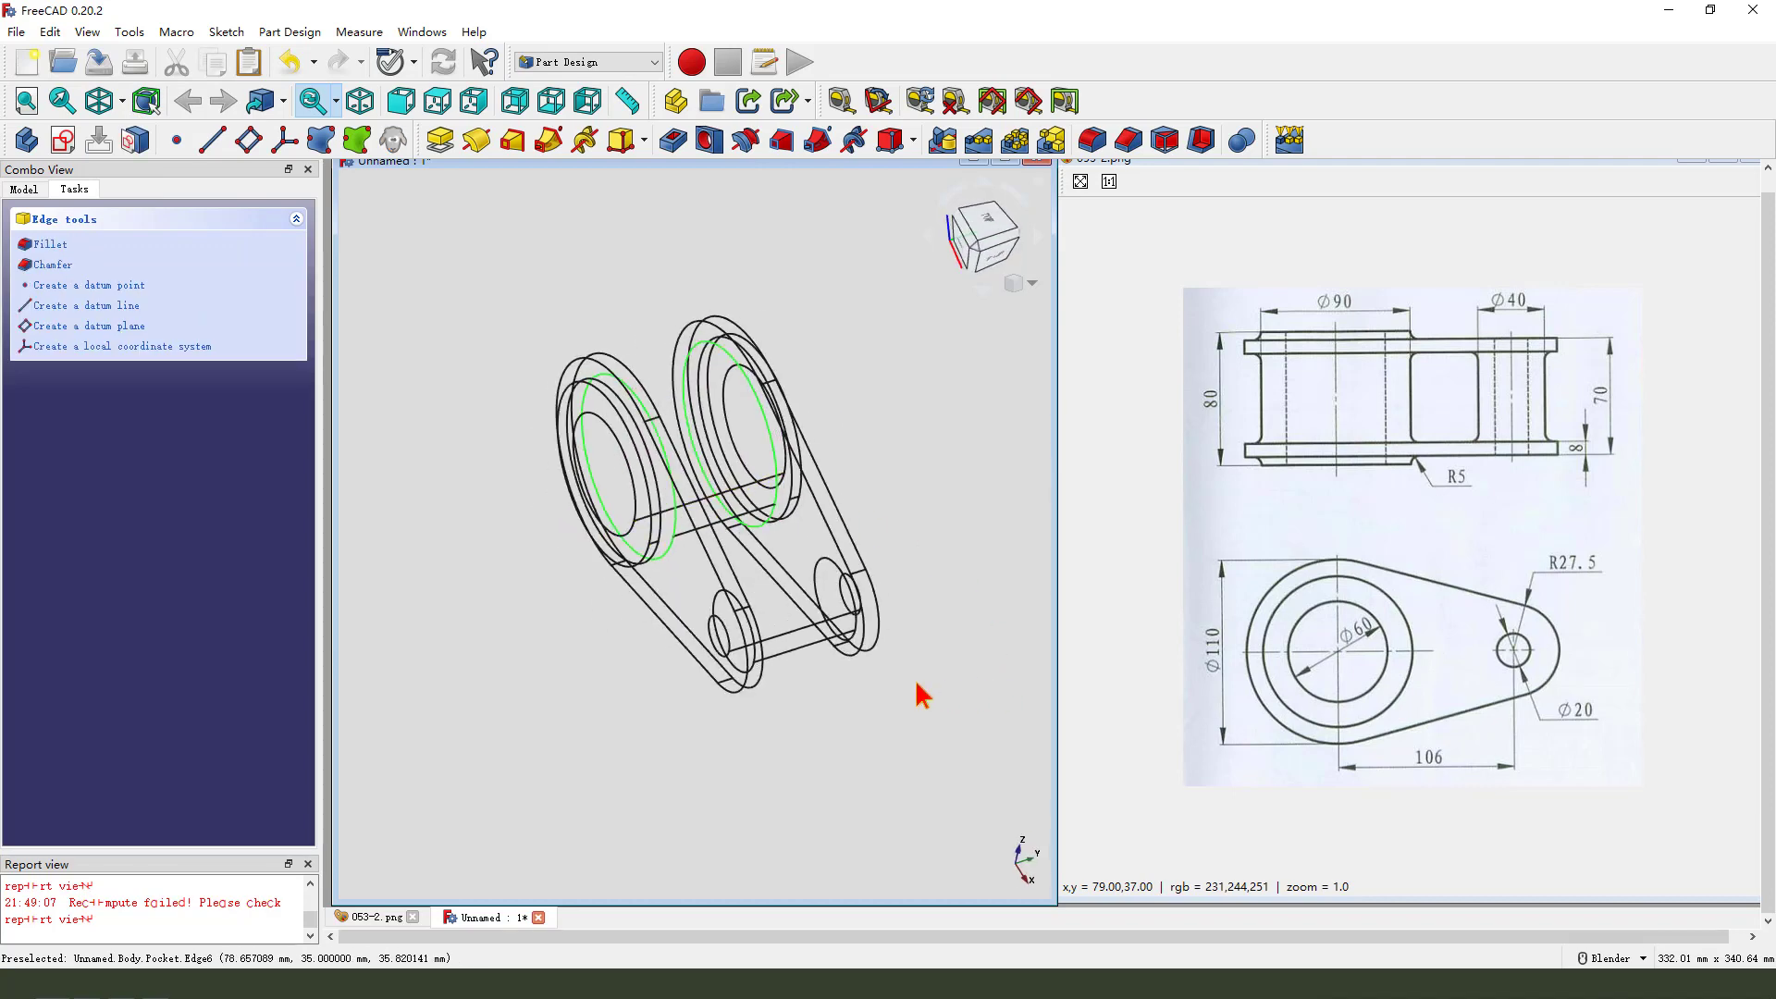
{"action": "scroll", "coordinate": [914, 680], "scroll_direction": "up", "scroll_amount": 1}
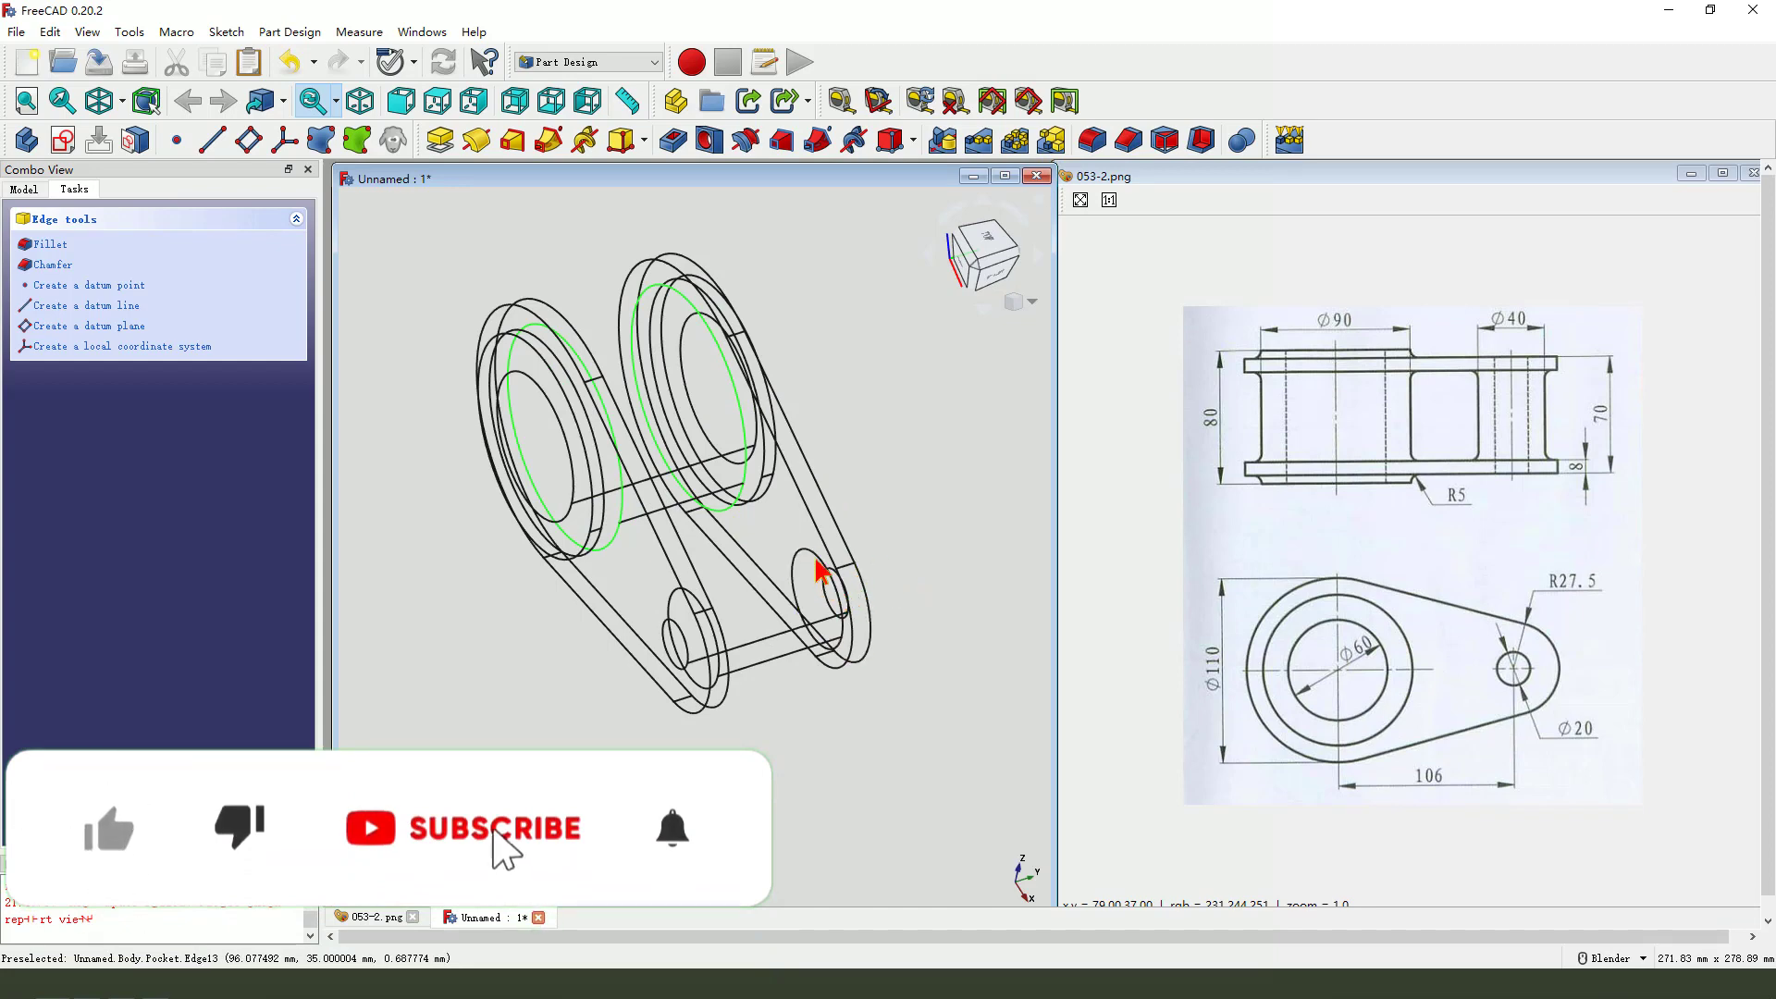
{"action": "left_click", "coordinate": [819, 570]}
{"action": "middle_click_drag", "start_coordinate": [837, 699], "coordinate": [647, 649]}
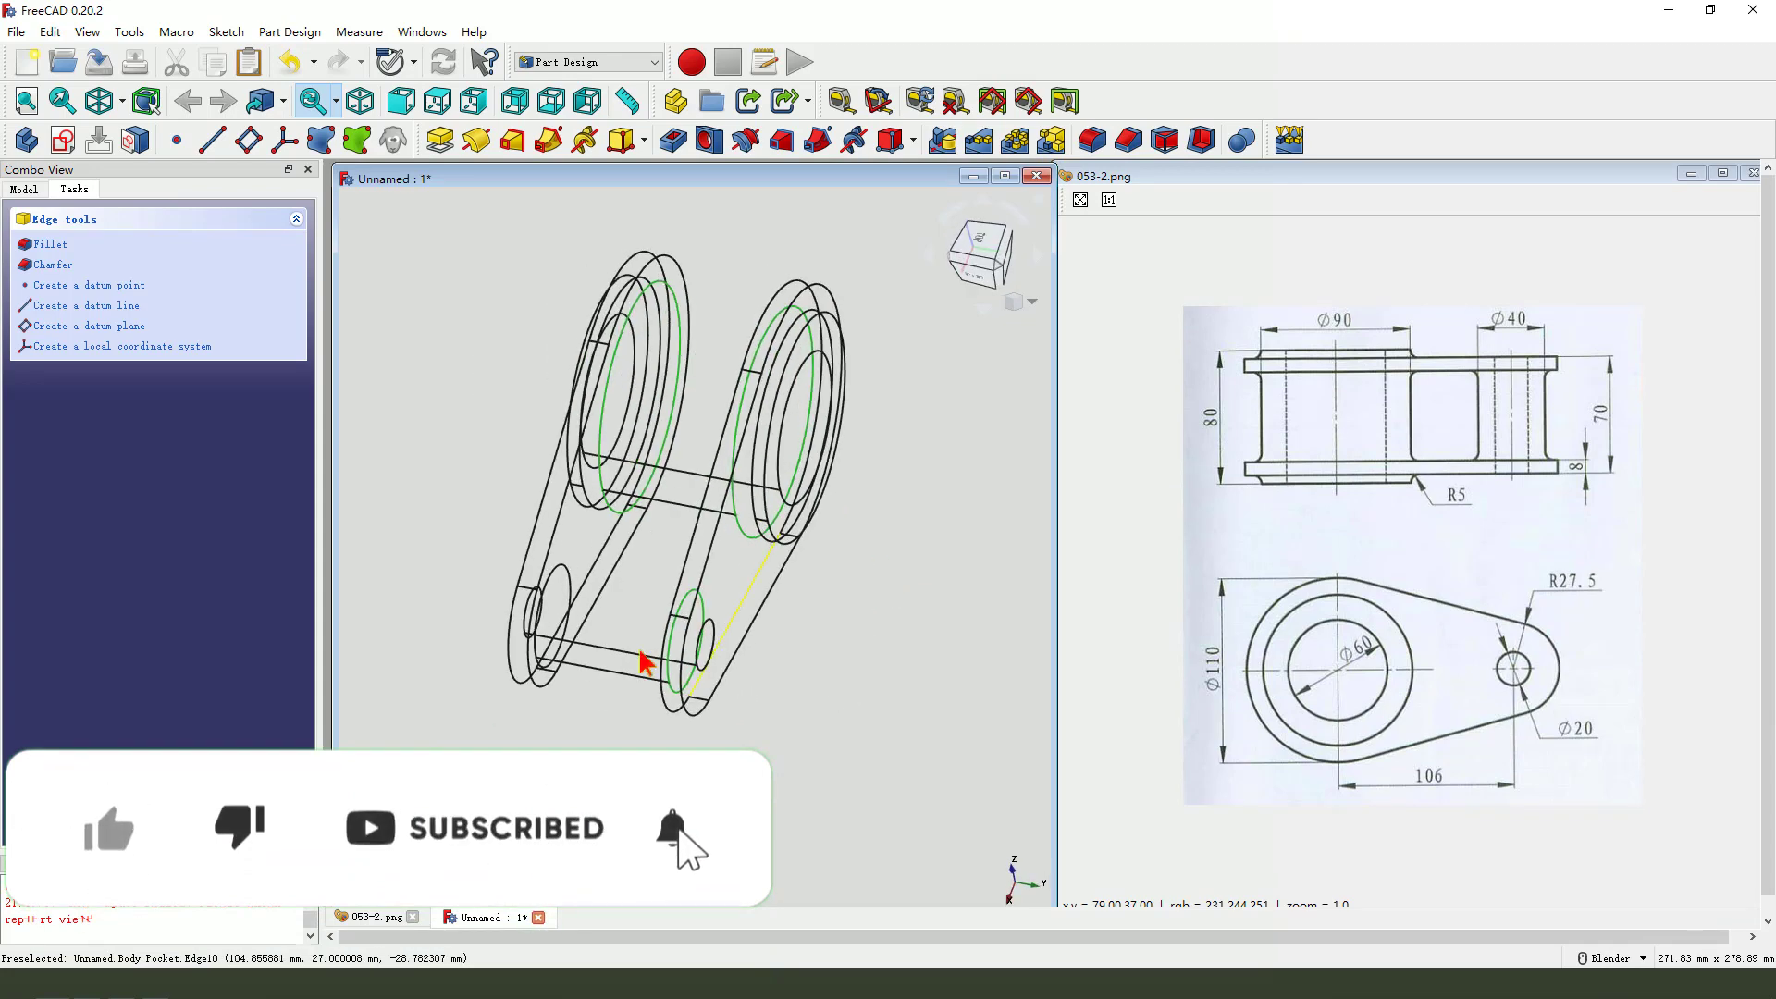
{"action": "left_click", "coordinate": [562, 581]}
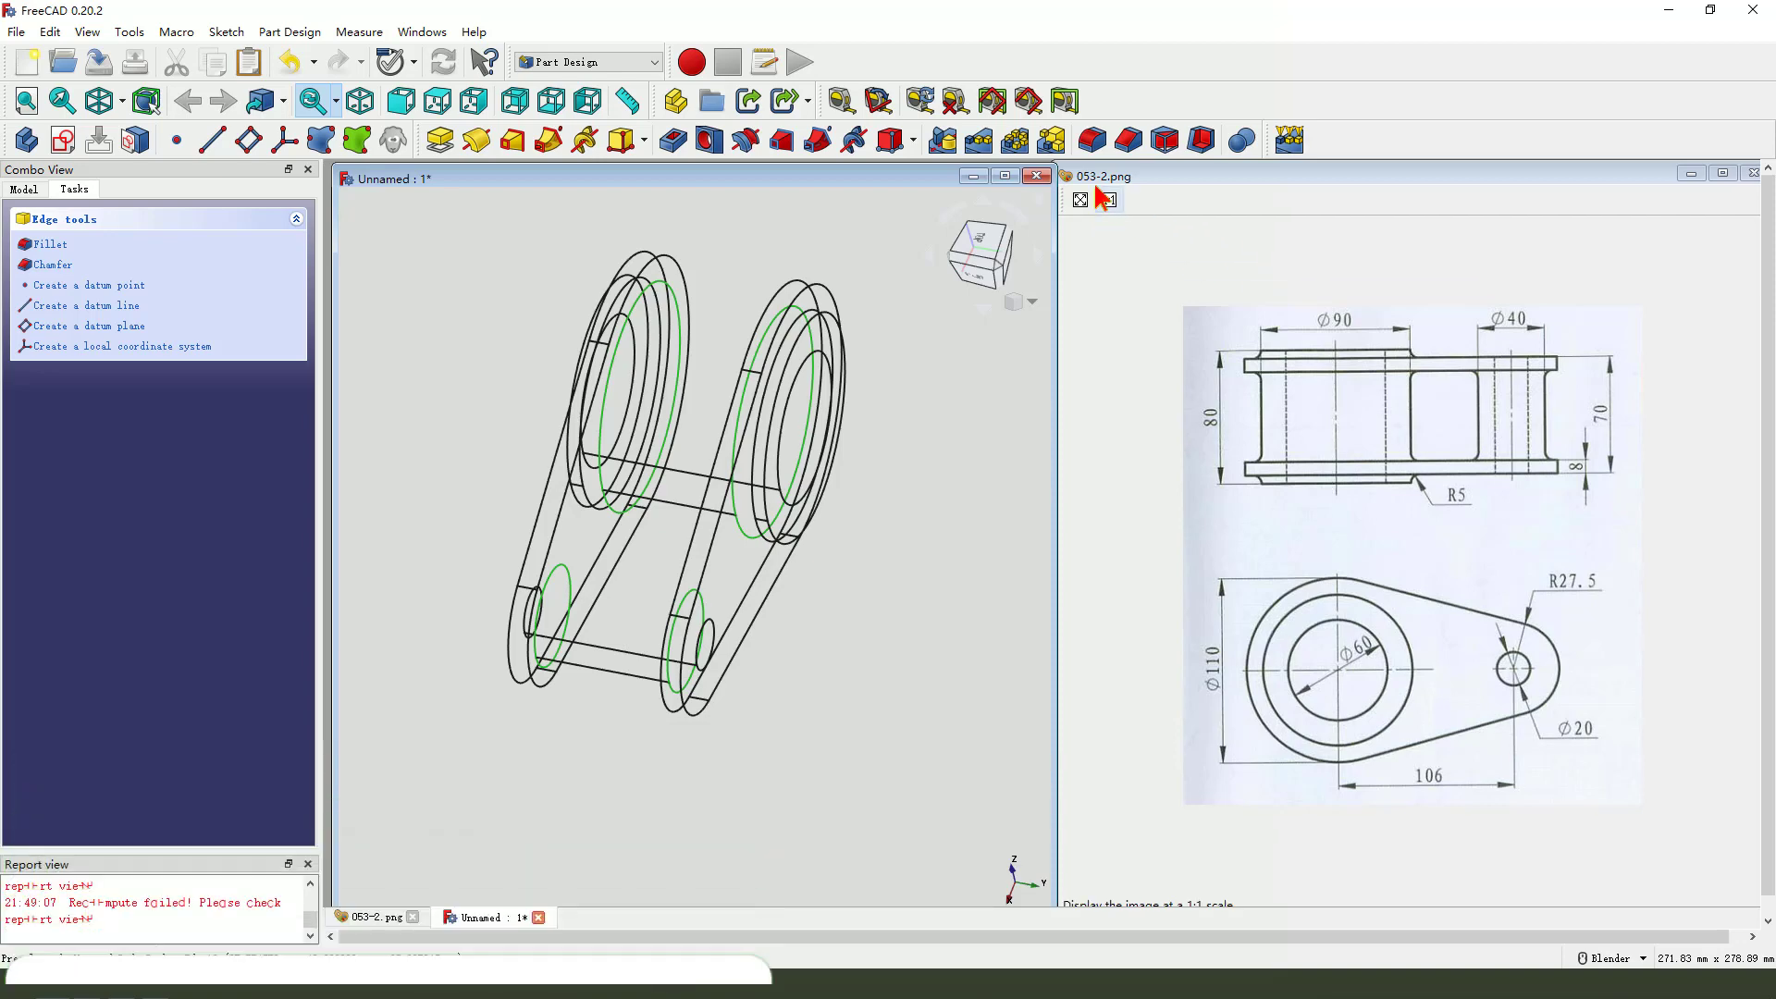
{"action": "left_click", "coordinate": [1093, 141]}
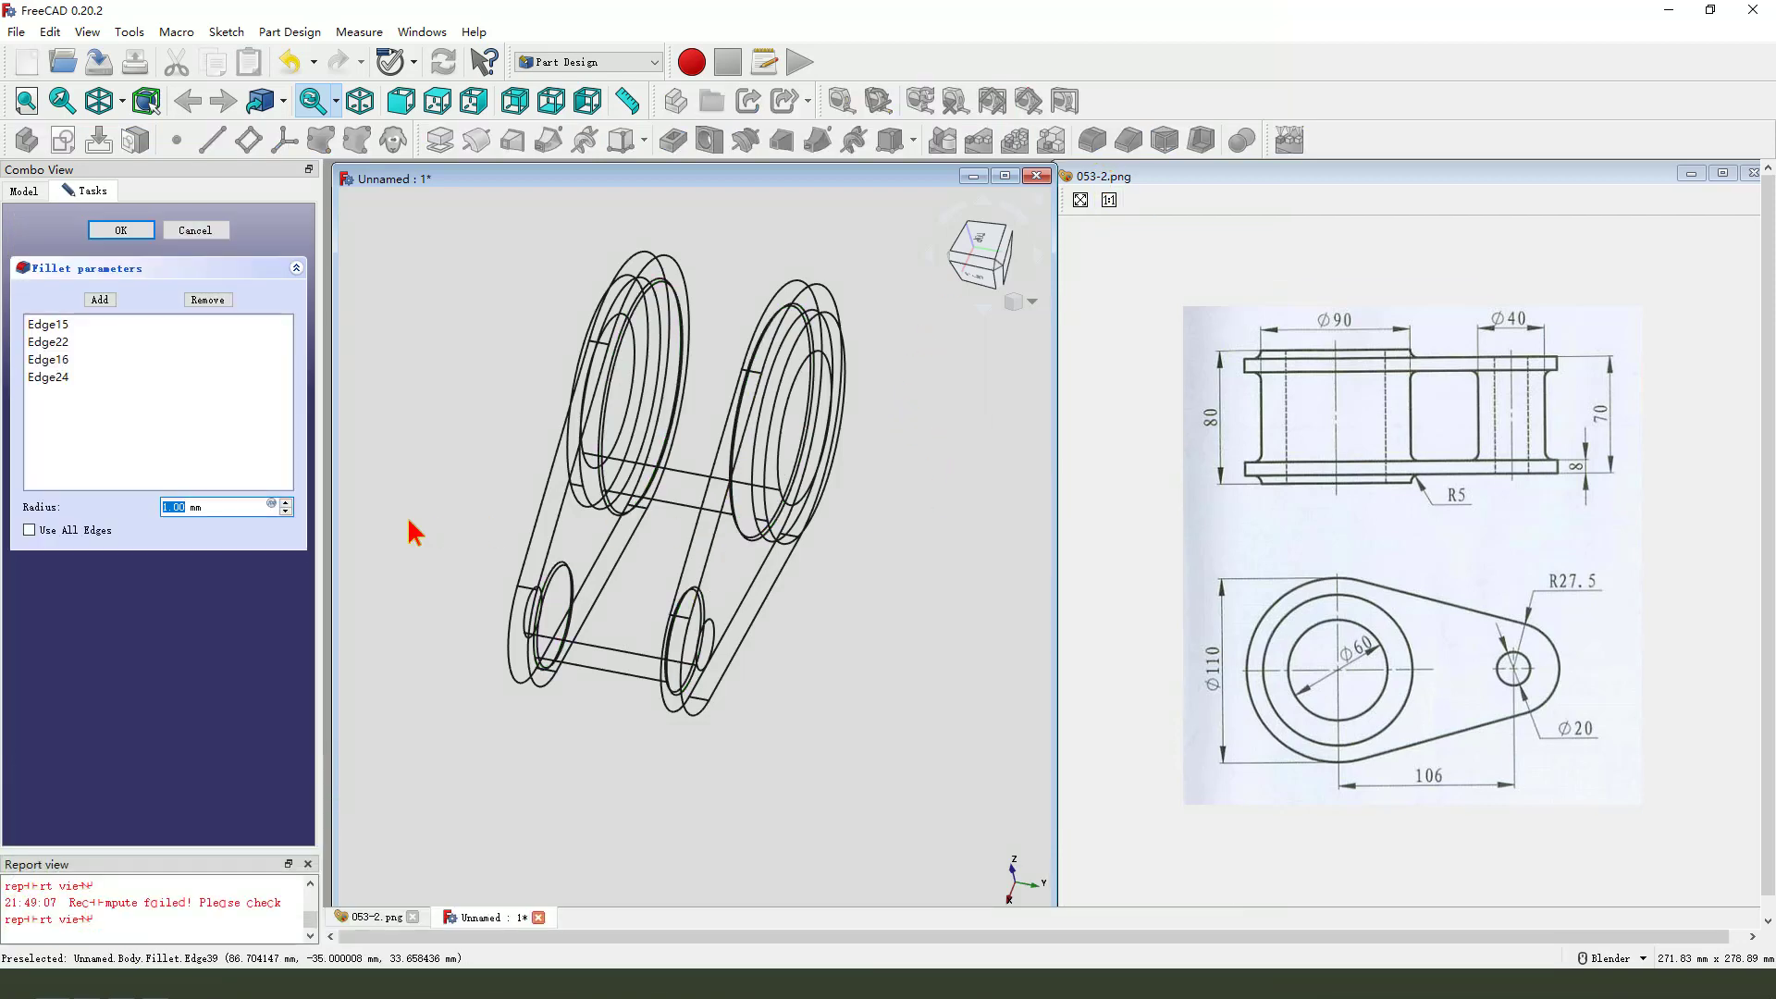
{"action": "key", "text": "Return"}
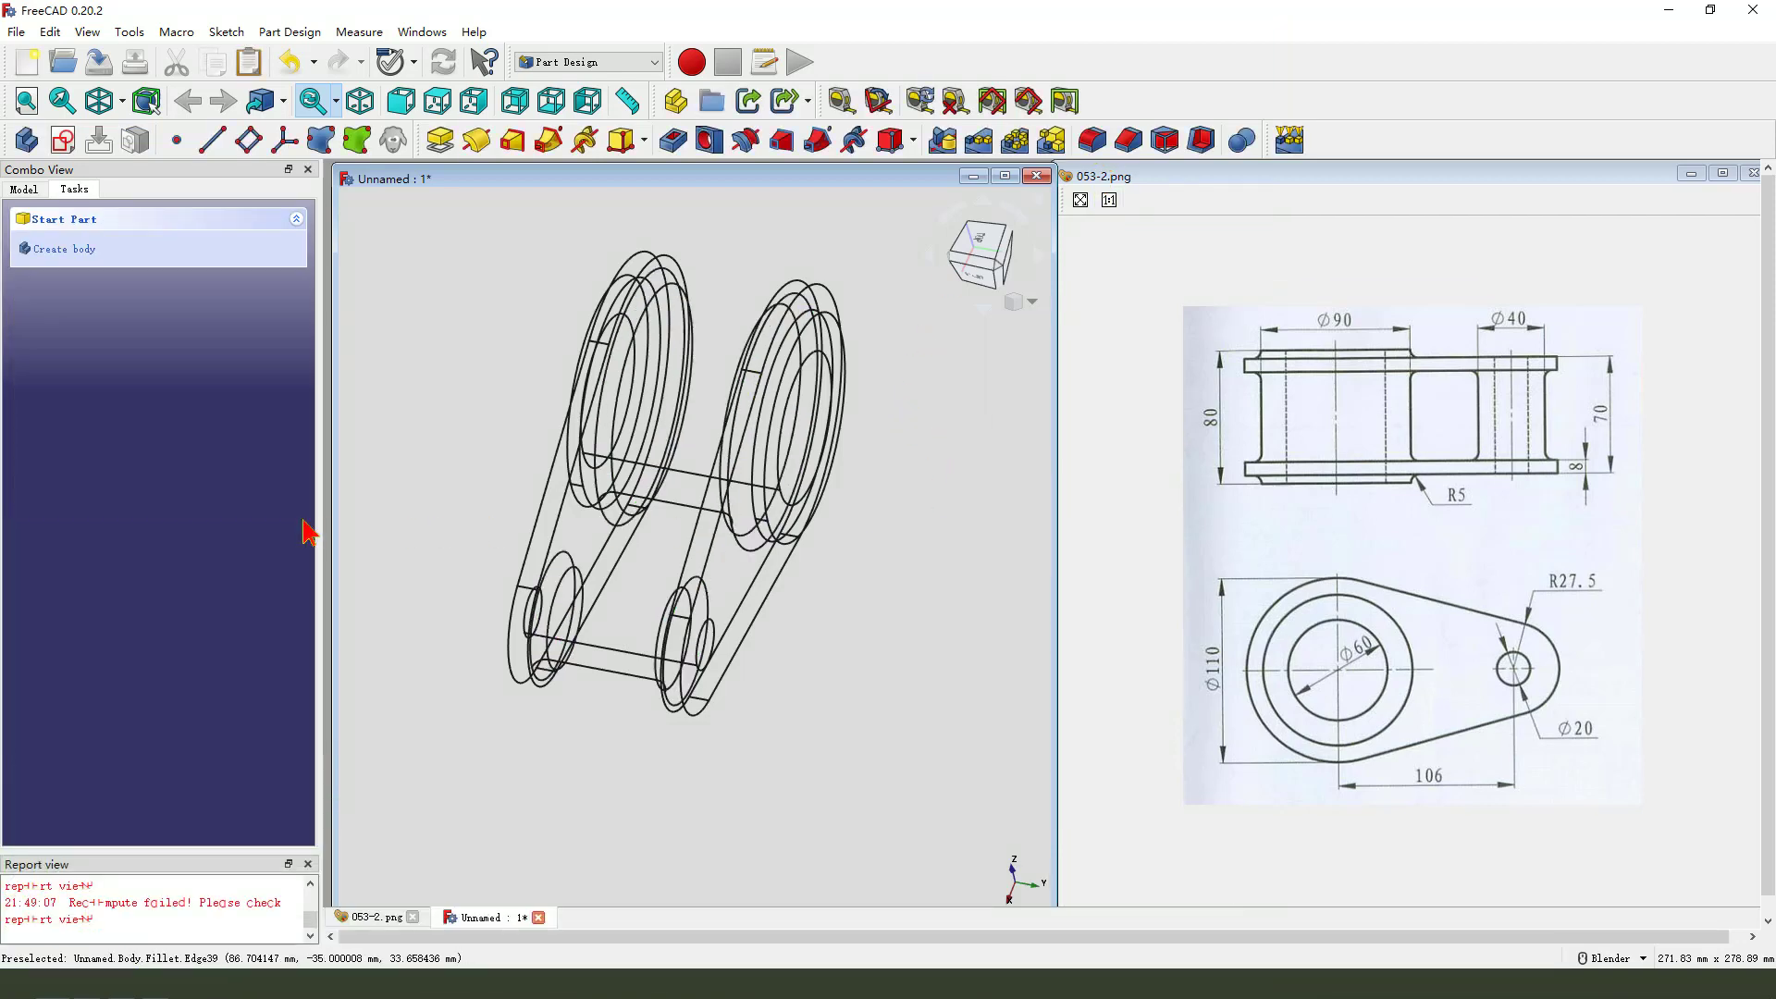
Fillet Edge42 and Edge21 with a 4.9 mm radius after the 5 mm radius fails
{"action": "mouse_move", "coordinate": [763, 674]}
{"action": "middle_mouse_down"}
{"action": "mouse_move", "coordinate": [924, 634]}
{"action": "mouse_move", "coordinate": [628, 364]}
{"action": "mouse_move", "coordinate": [556, 389]}
{"action": "middle_mouse_up"}
{"action": "scroll", "coordinate": [535, 389], "scroll_direction": "up", "scroll_amount": 3}
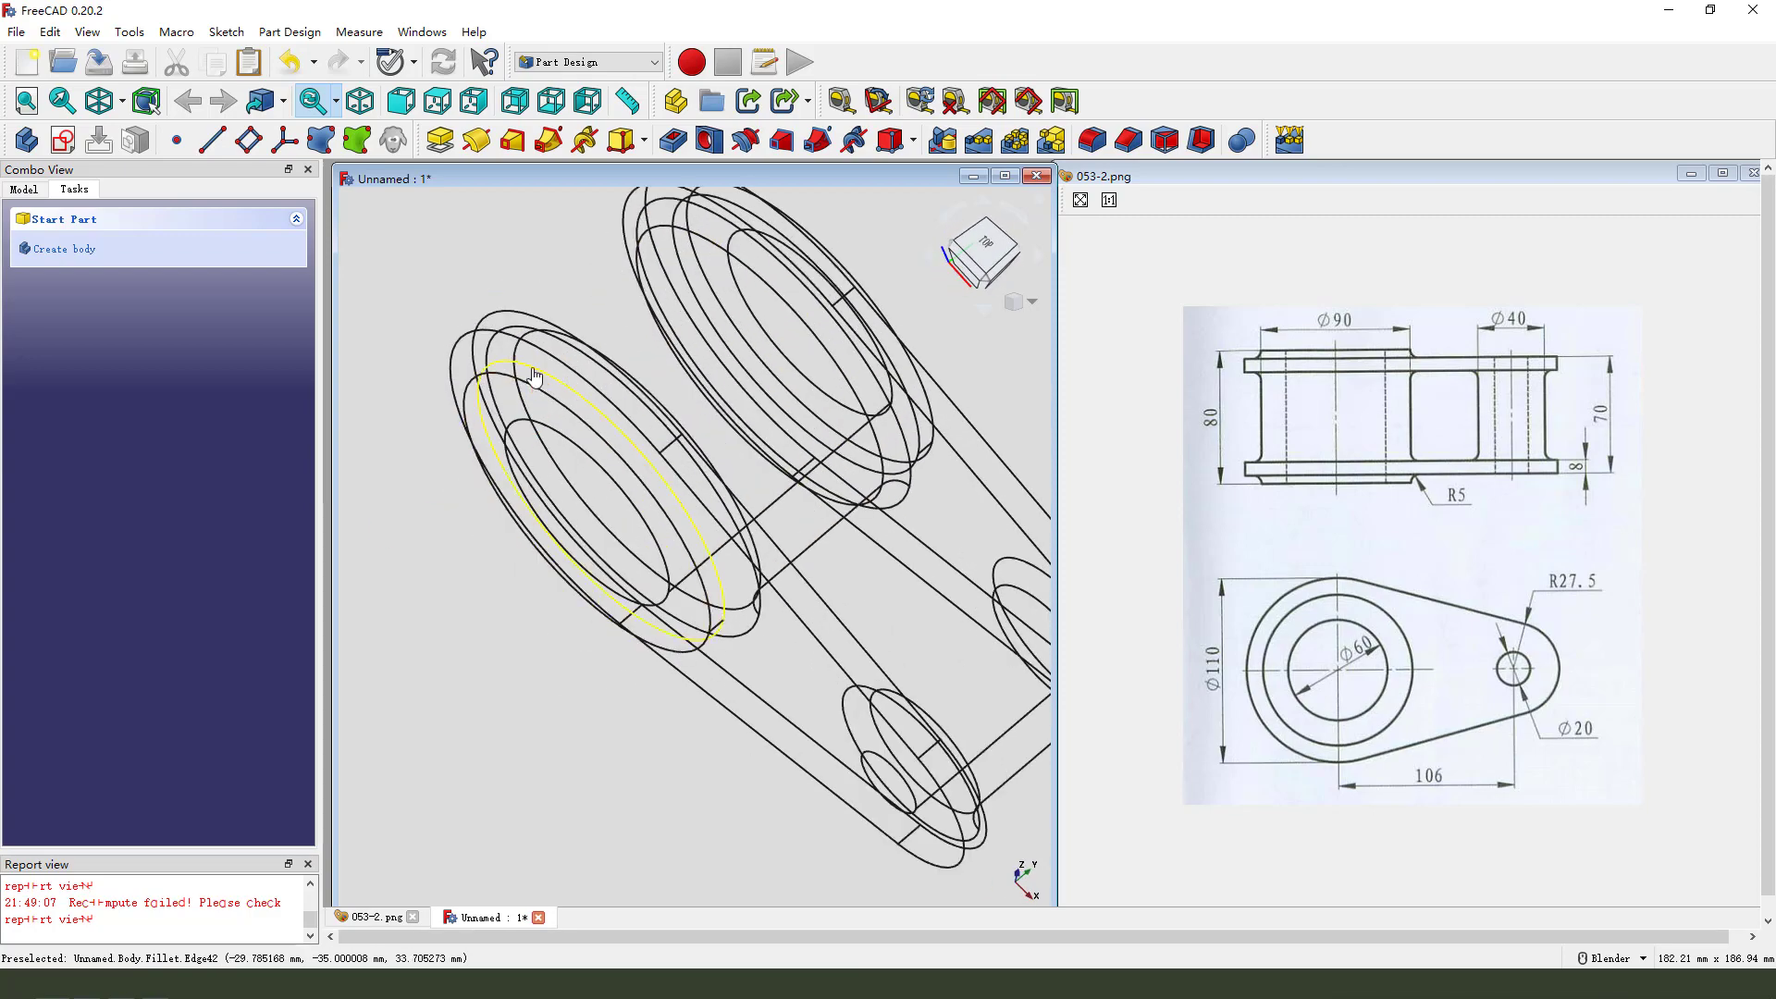
{"action": "left_click", "coordinate": [534, 374]}
{"action": "scroll", "coordinate": [727, 369], "scroll_direction": "down", "scroll_amount": 2}
{"action": "mouse_move", "coordinate": [726, 369]}
{"action": "middle_mouse_down"}
{"action": "mouse_move", "coordinate": [675, 385]}
{"action": "mouse_move", "coordinate": [701, 250]}
{"action": "middle_mouse_up"}
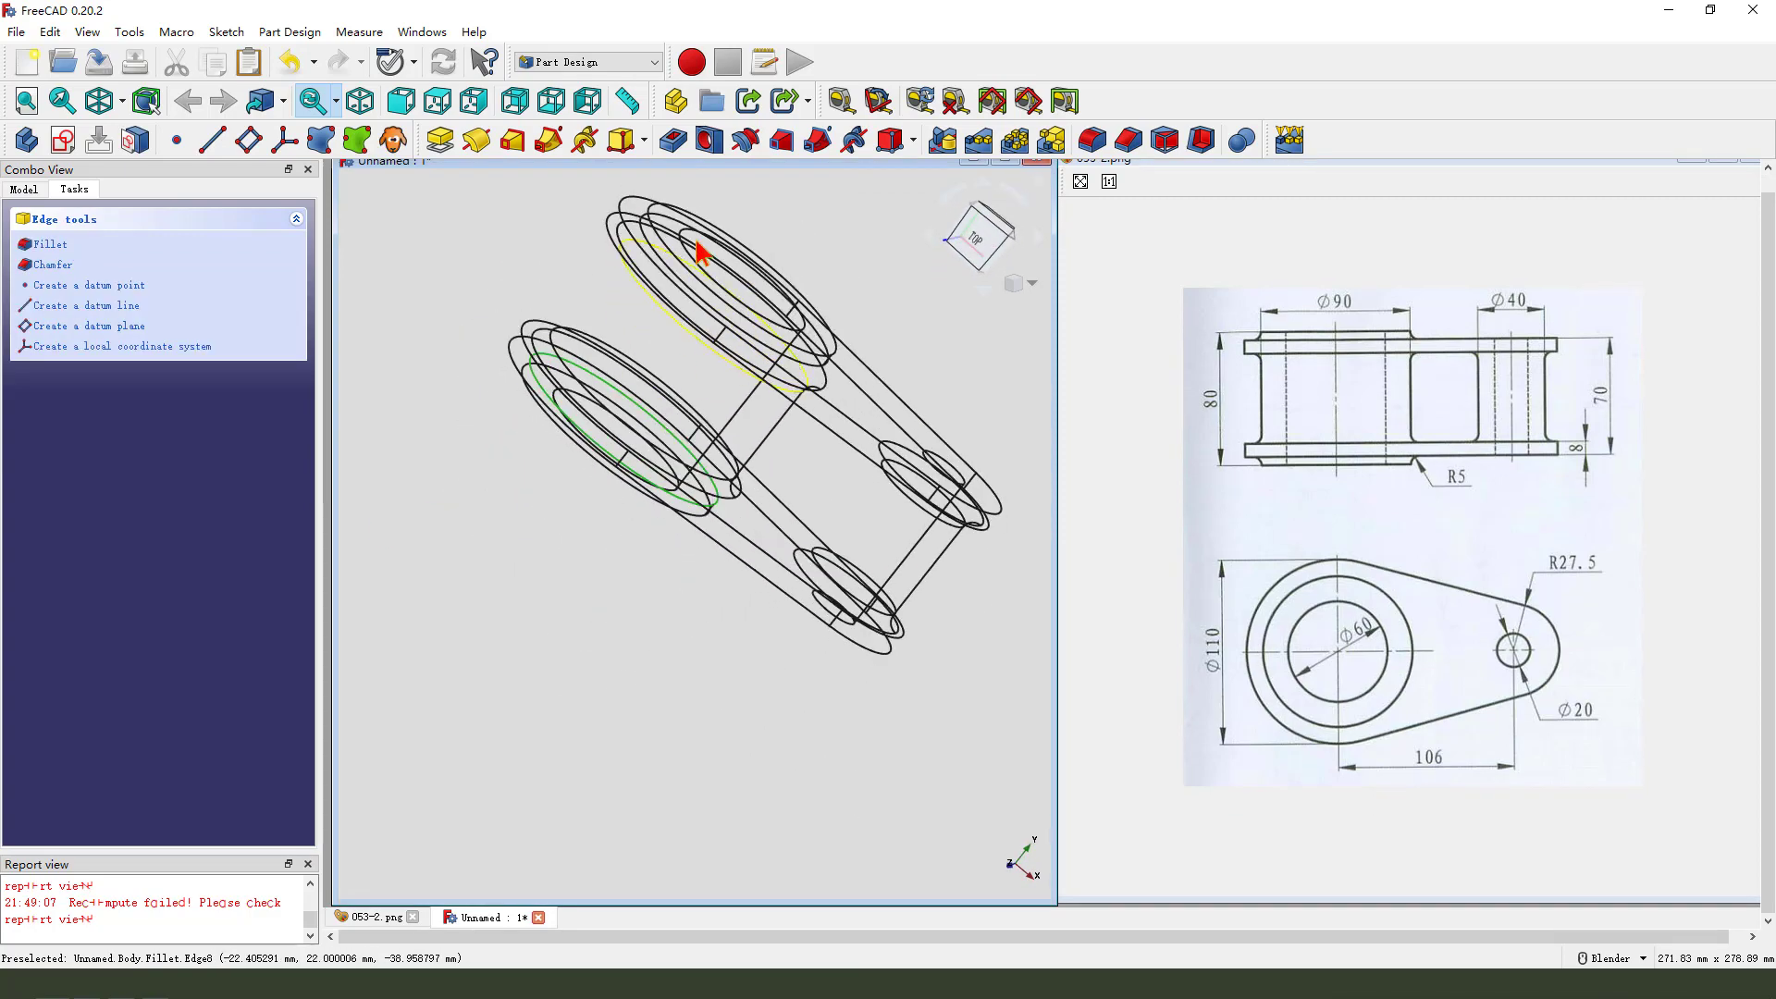
{"action": "left_click", "coordinate": [649, 243], "text": "ctrl"}
{"action": "middle_click_drag", "start_coordinate": [627, 445], "coordinate": [681, 372]}
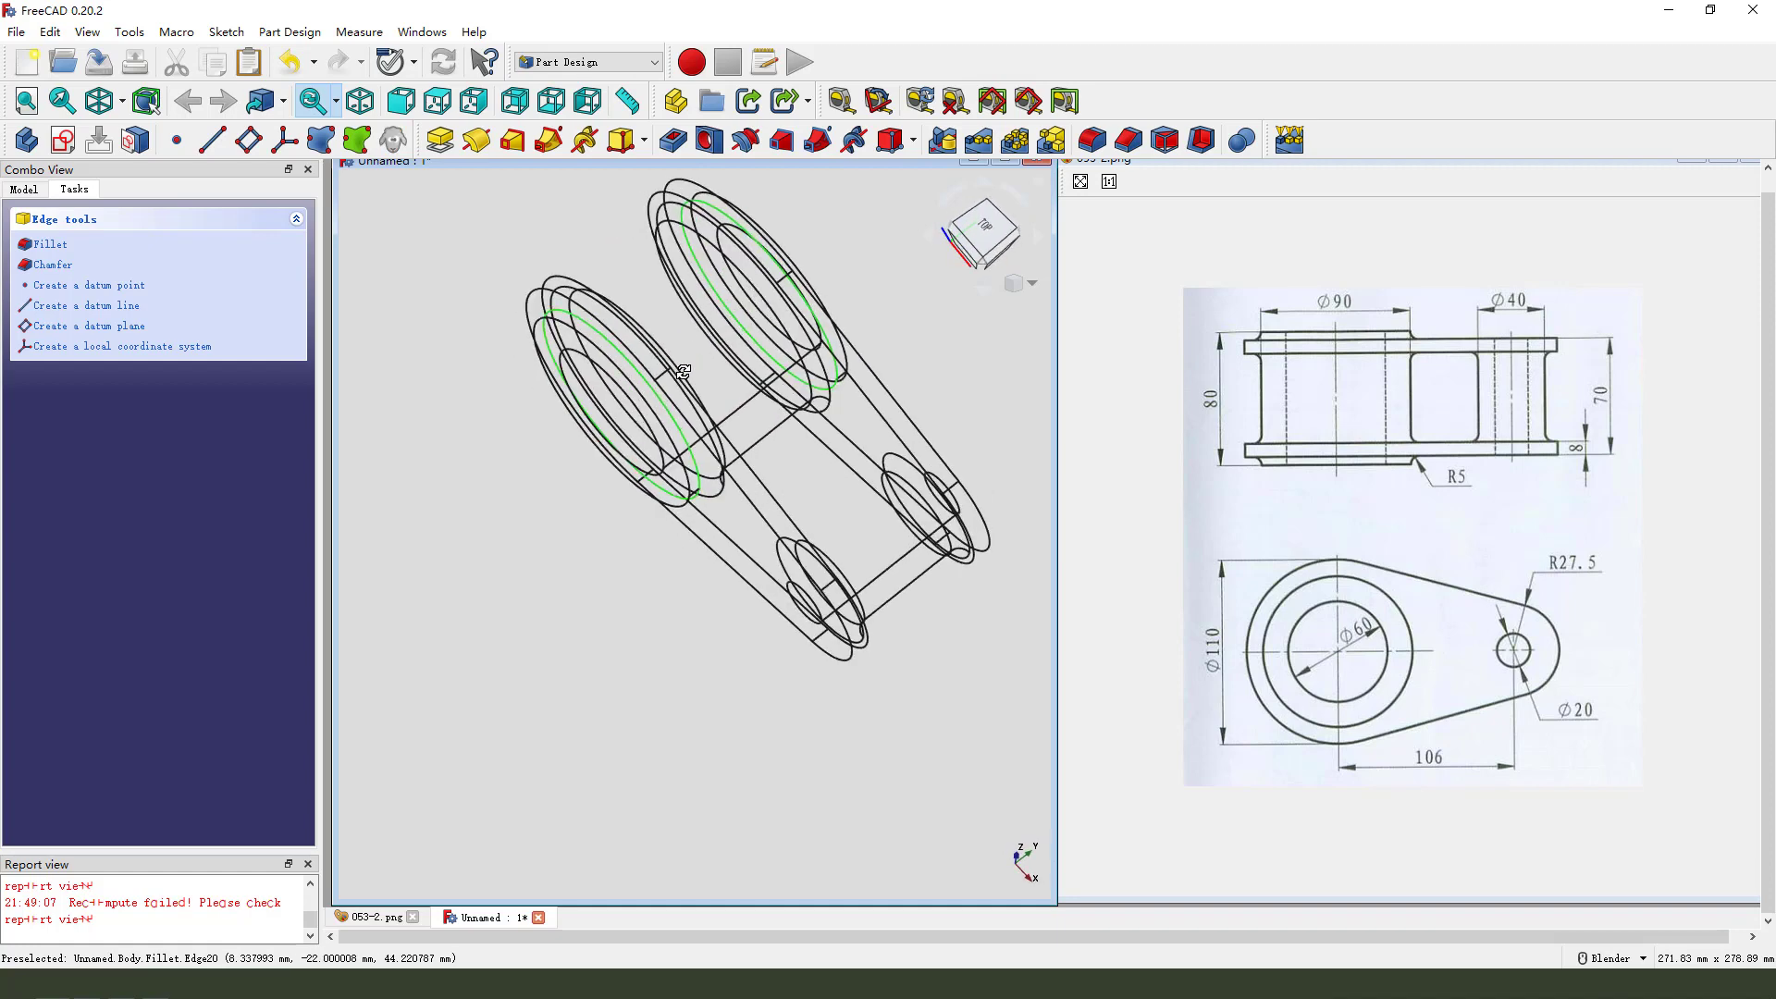
{"action": "left_click", "coordinate": [1092, 142]}
{"action": "type", "text": "5"}
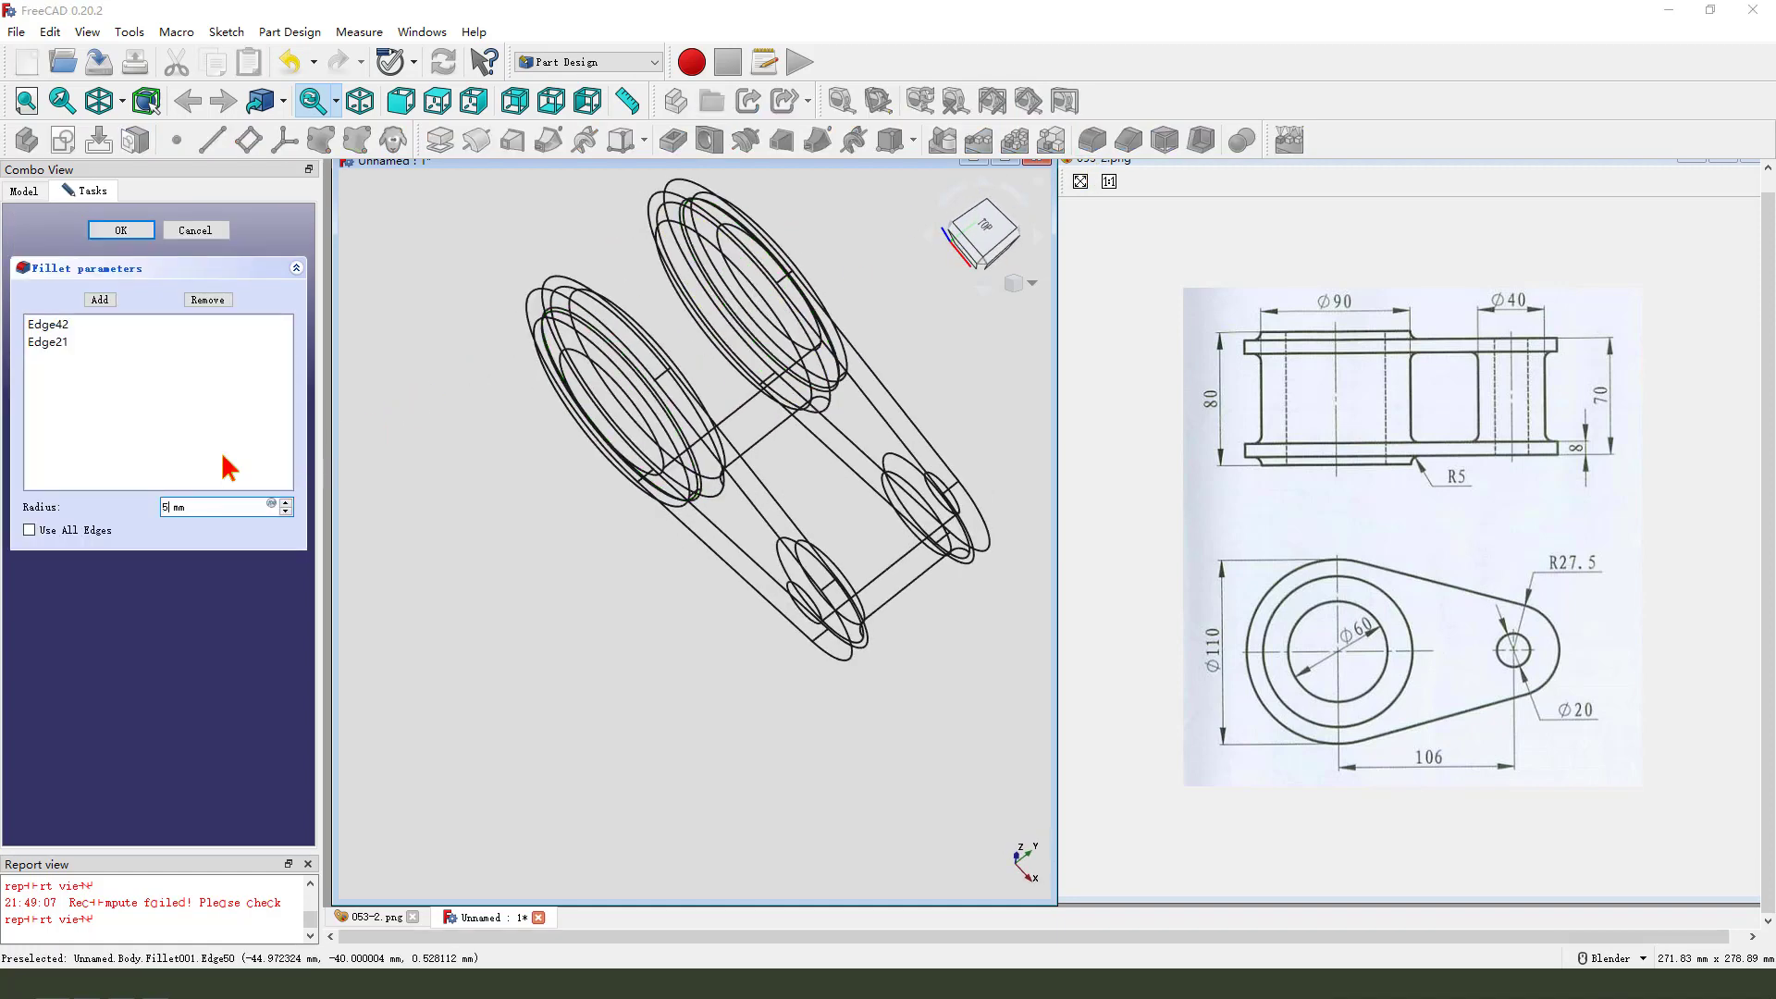
{"action": "left_click", "coordinate": [943, 528]}
{"action": "type", "text": "4.99"}
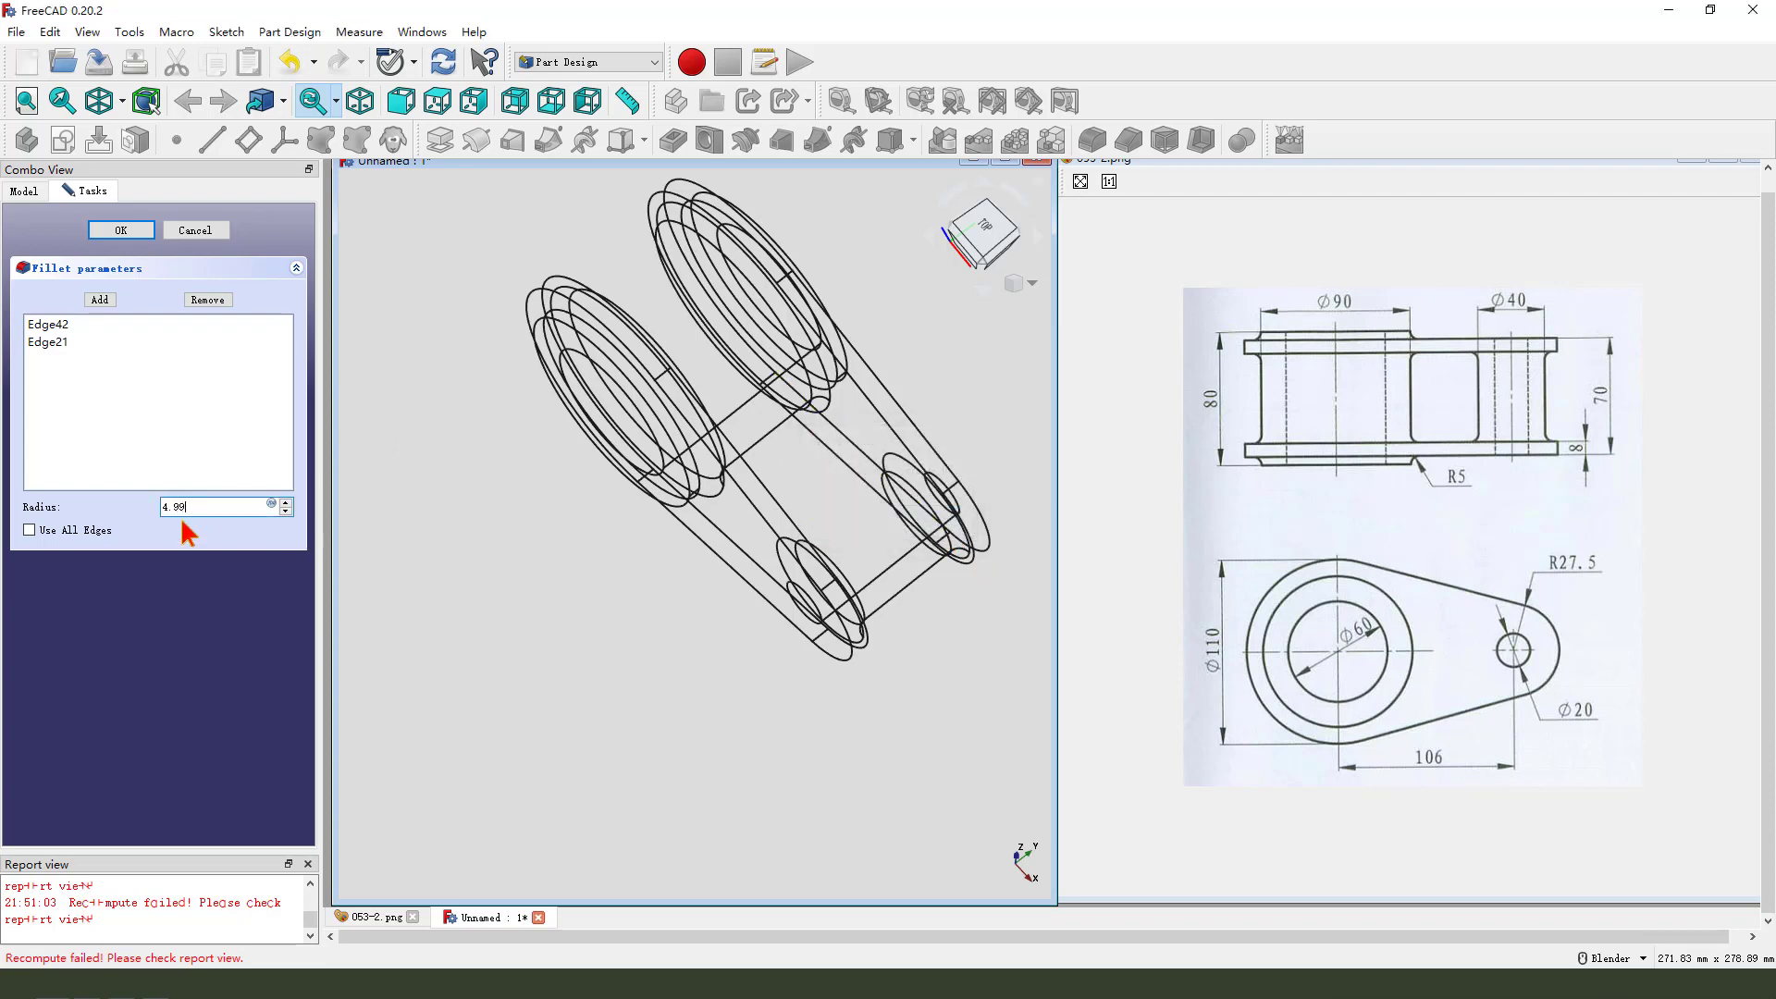
{"action": "key", "text": "Return"}
{"action": "mouse_move", "coordinate": [499, 372]}
{"action": "middle_mouse_down"}
{"action": "mouse_move", "coordinate": [537, 548]}
{"action": "mouse_move", "coordinate": [547, 497]}
{"action": "middle_mouse_up"}
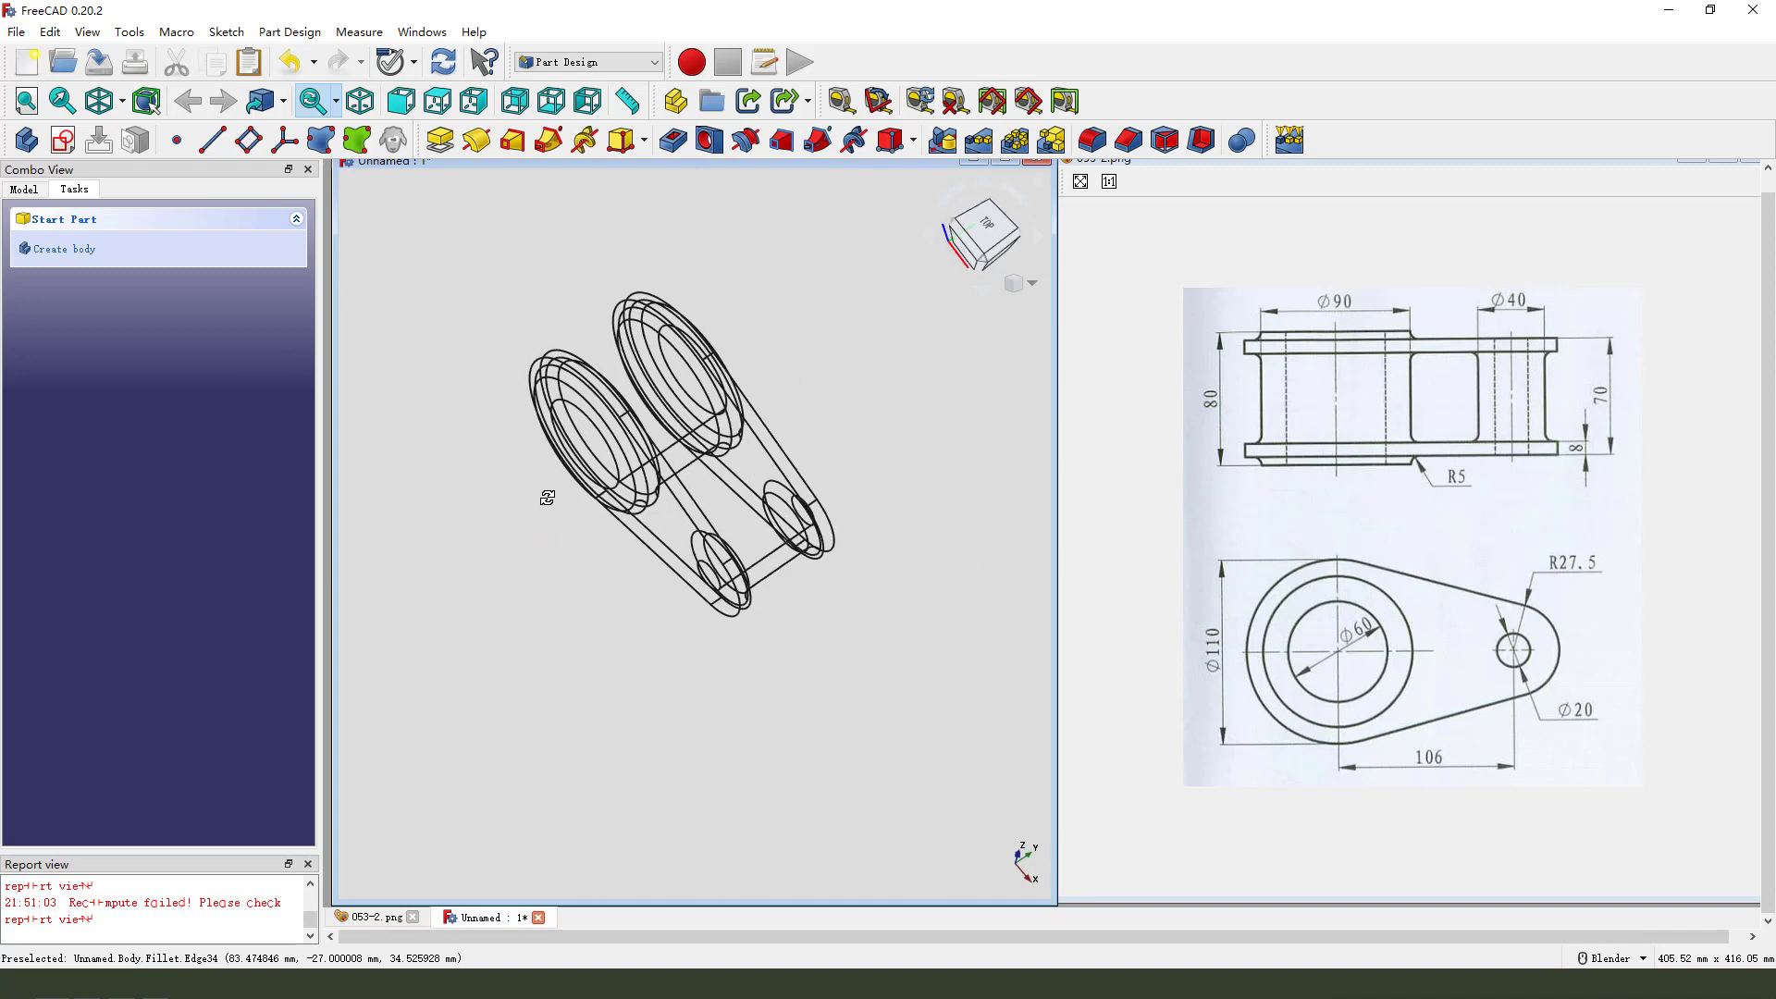
Restore As is shaded display and maximize the 3D view of the filleted part
{"action": "left_click", "coordinate": [125, 109]}
{"action": "left_click", "coordinate": [131, 159]}
{"action": "mouse_move", "coordinate": [698, 366]}
{"action": "middle_mouse_down"}
{"action": "mouse_move", "coordinate": [806, 507]}
{"action": "mouse_move", "coordinate": [913, 513]}
{"action": "mouse_move", "coordinate": [1018, 284]}
{"action": "middle_mouse_up"}
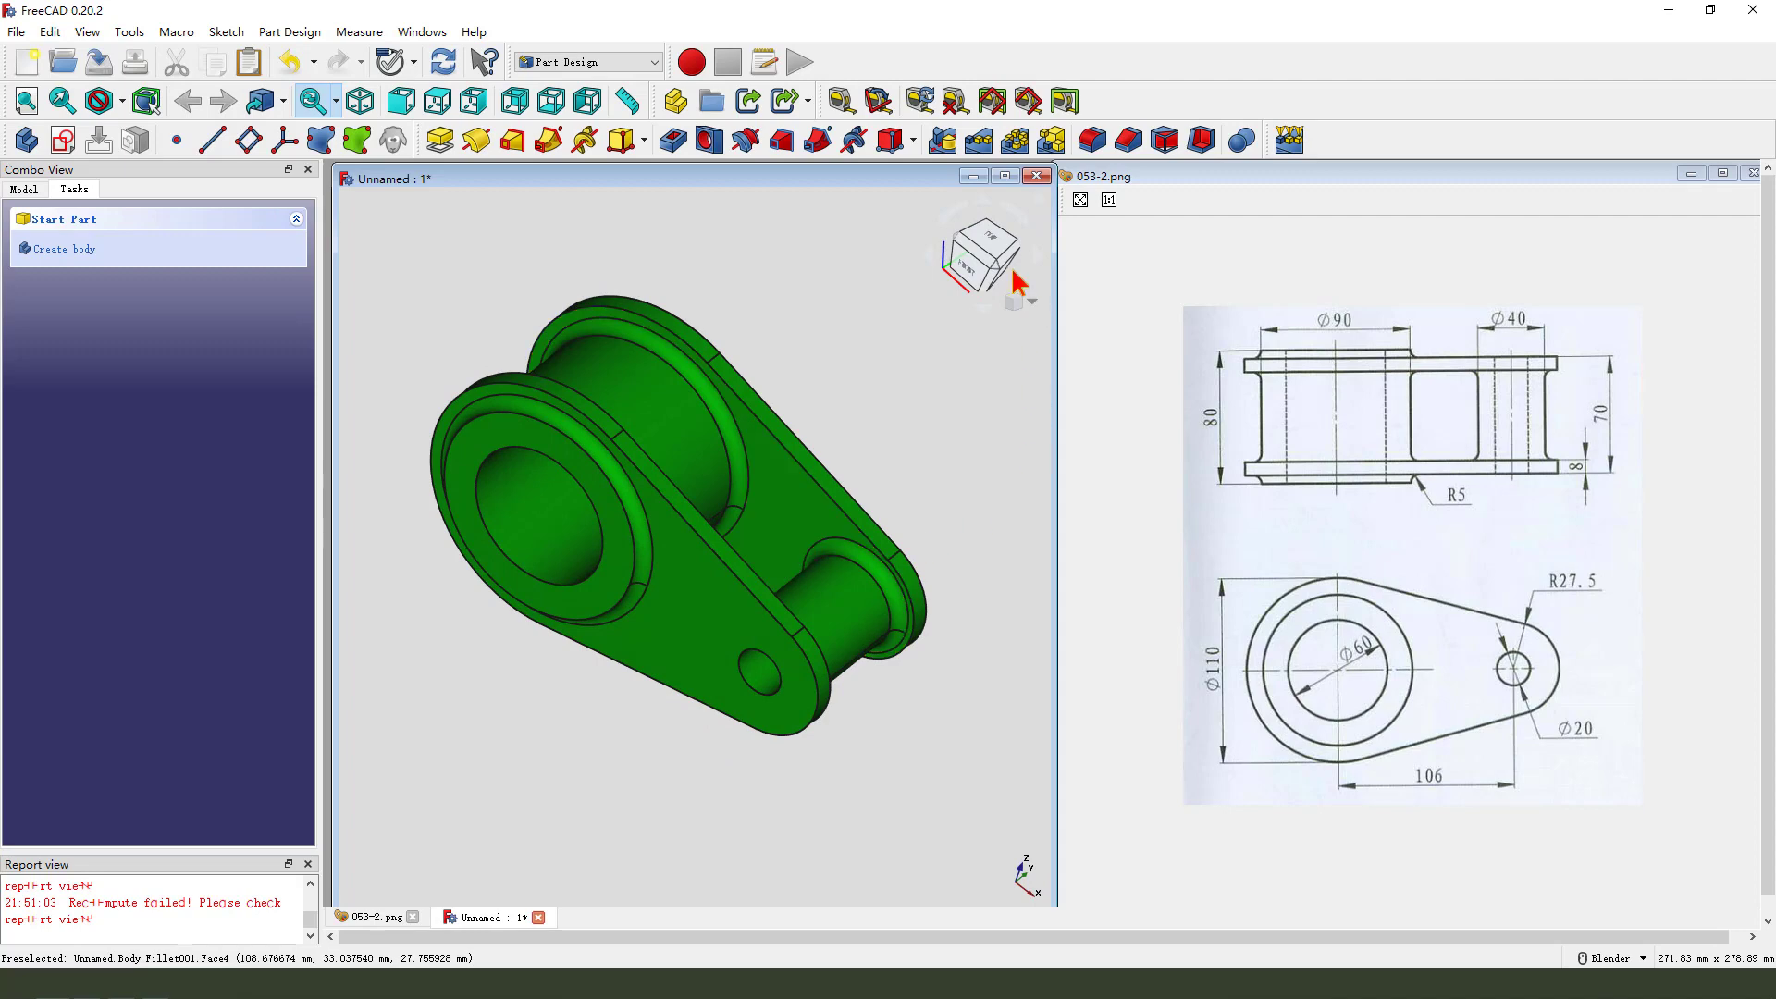
{"action": "left_click", "coordinate": [1006, 176]}
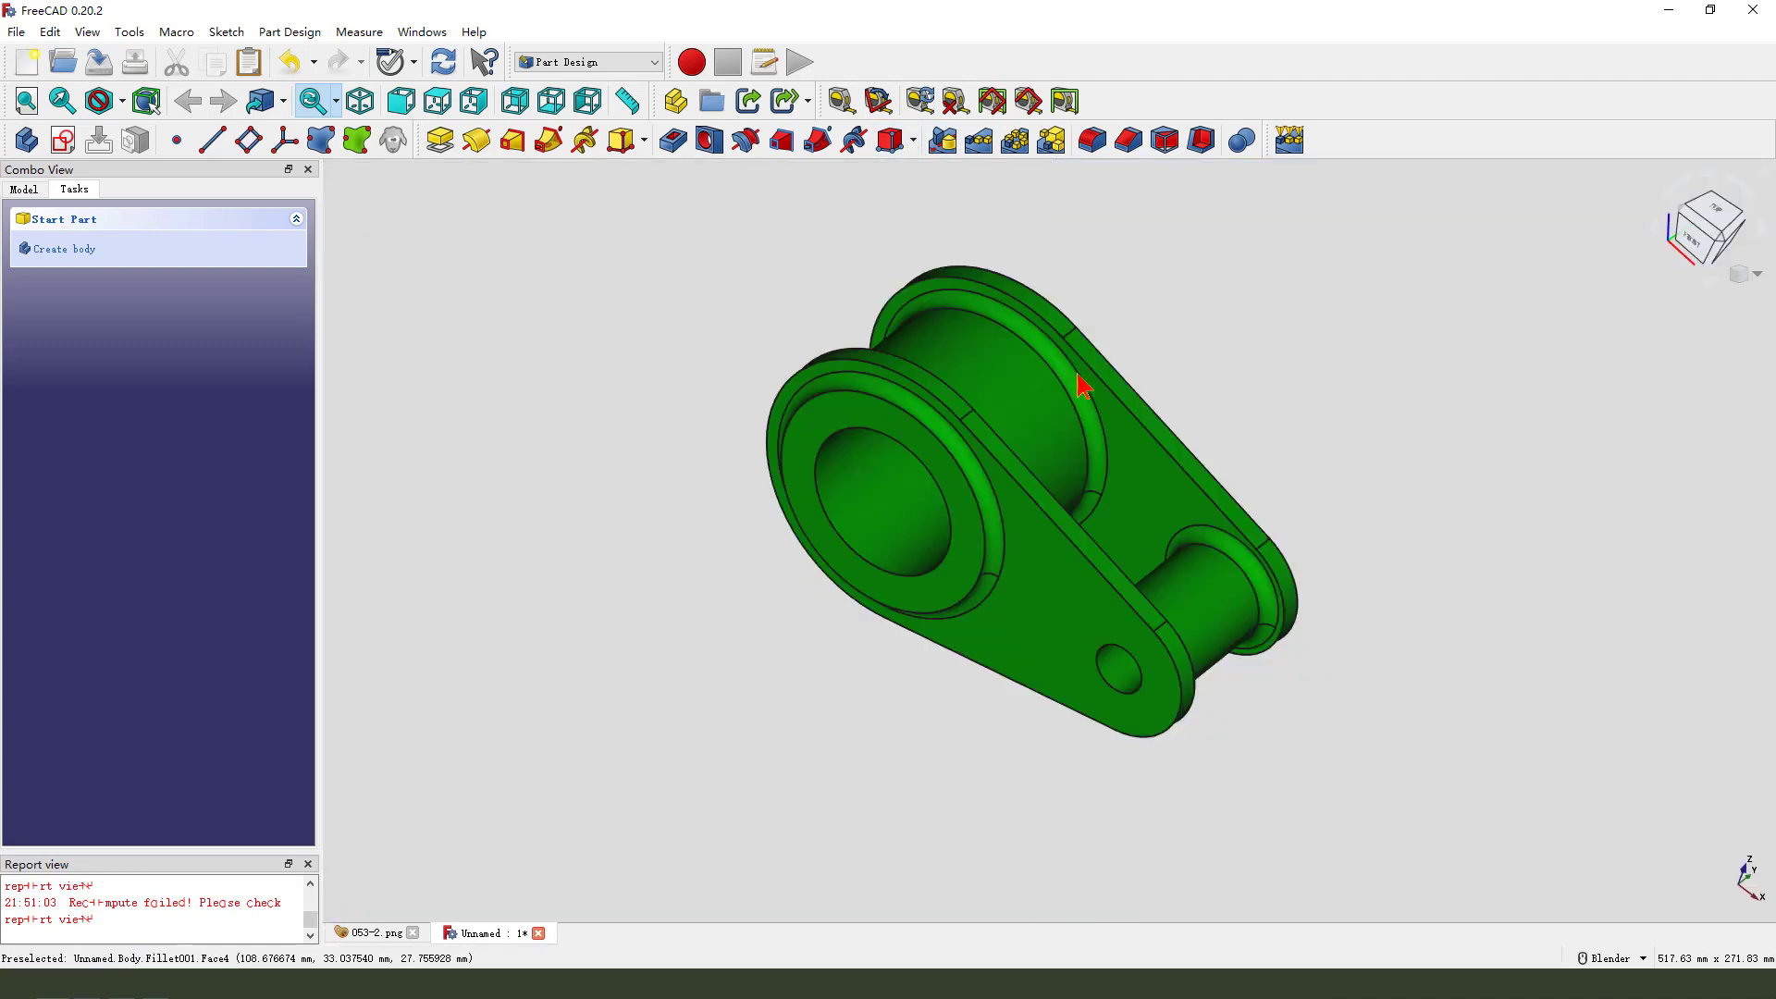